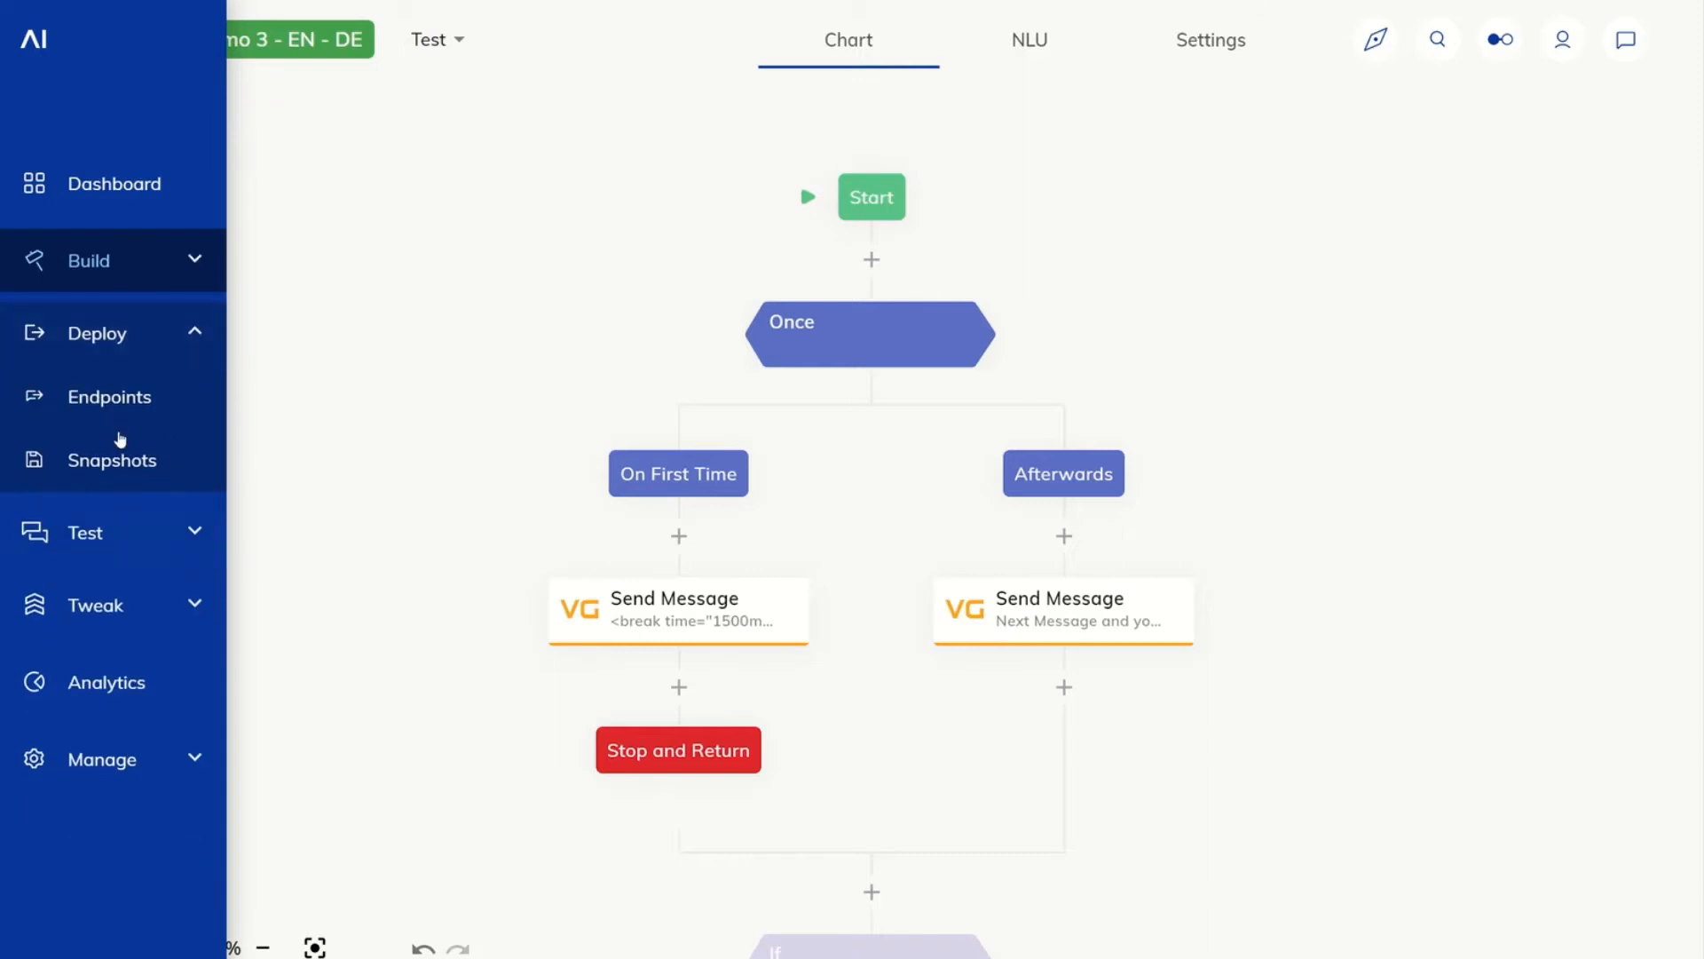
Open the English Voice Gateway endpoint to review its flow and locale settings, and return to the Test flow chart.
click(110, 419)
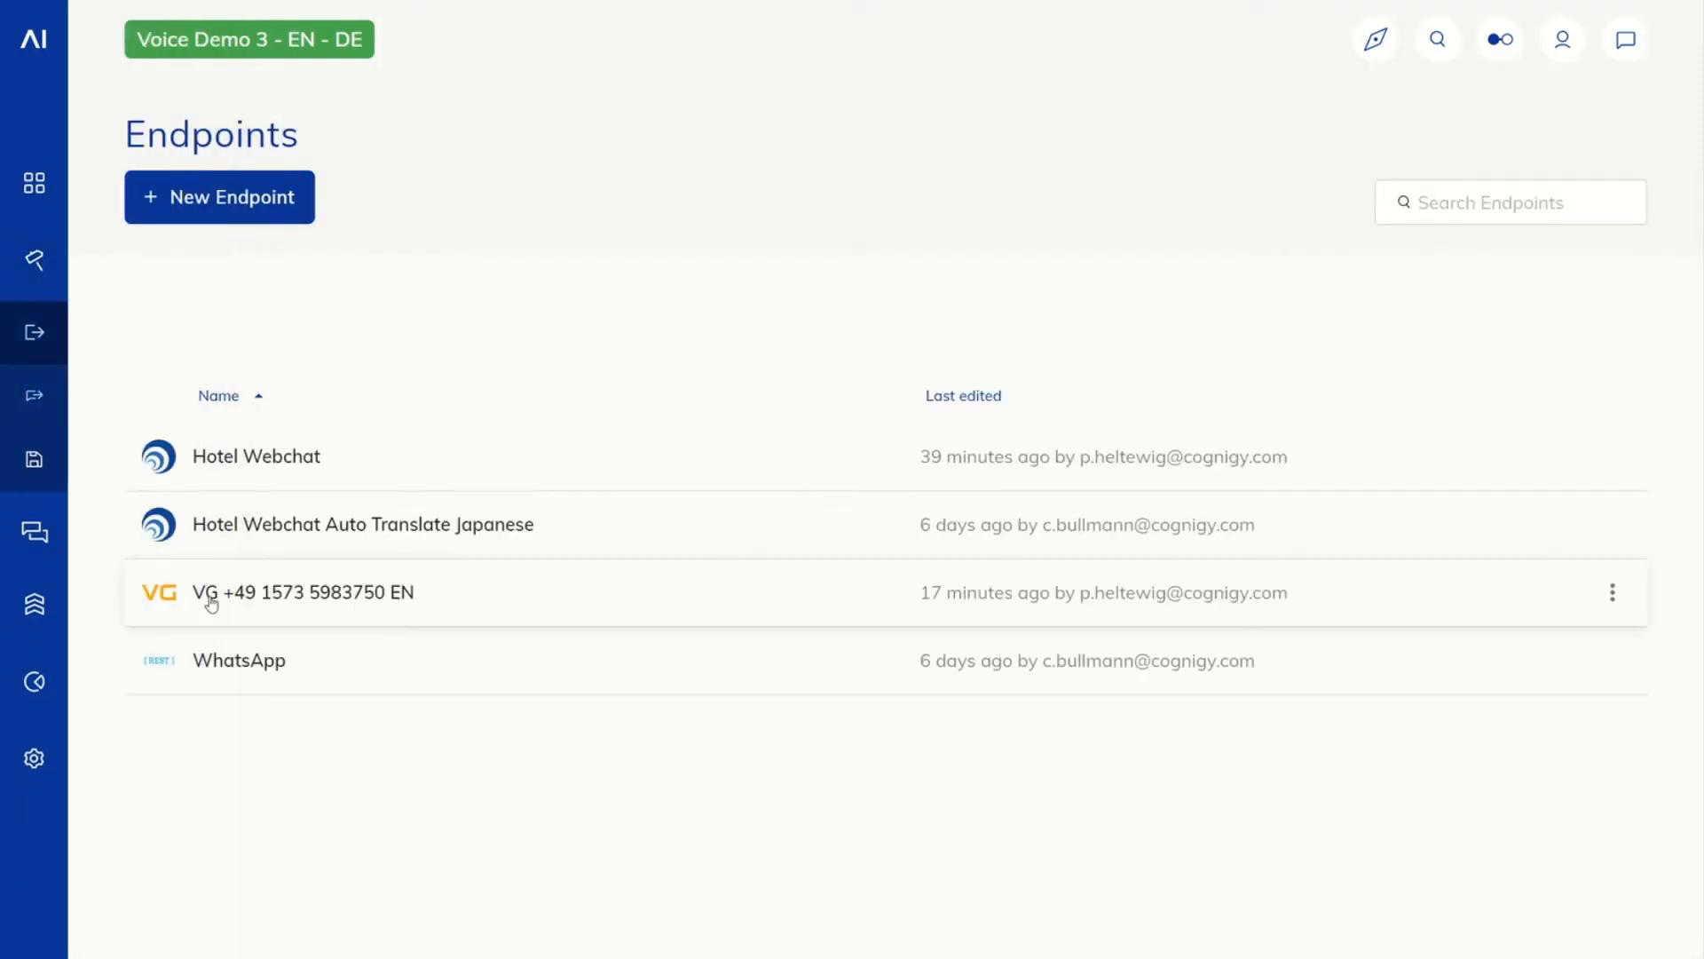
click(211, 603)
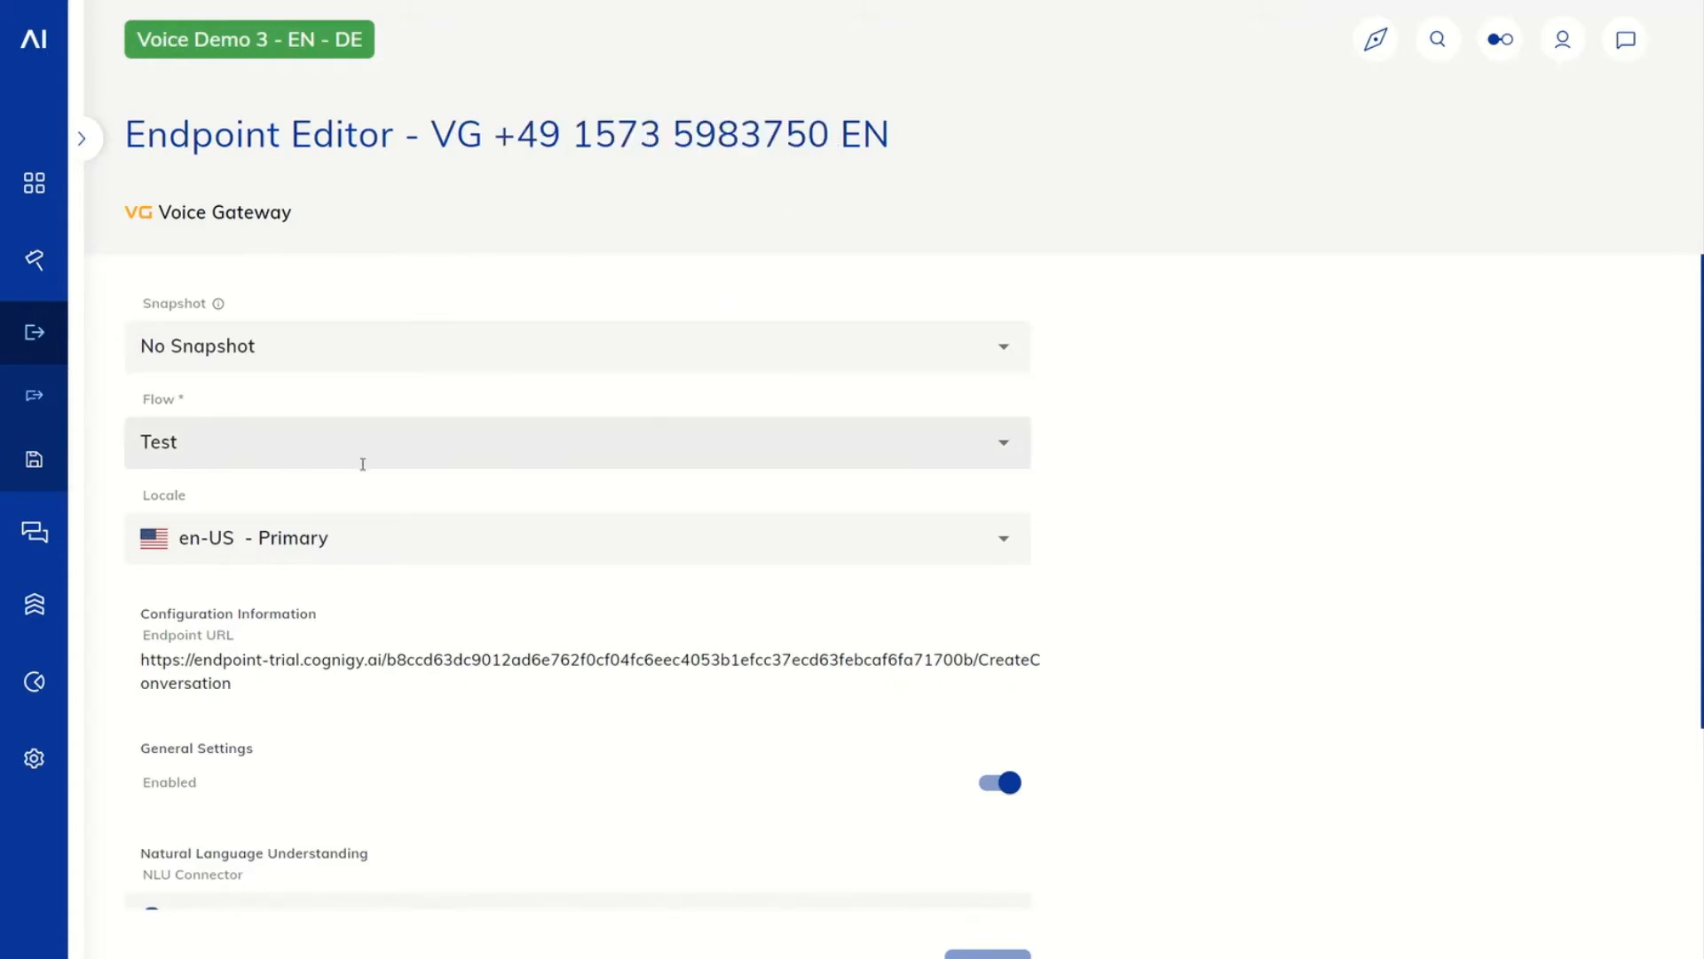
key(alt+Left)
key(alt+Left)
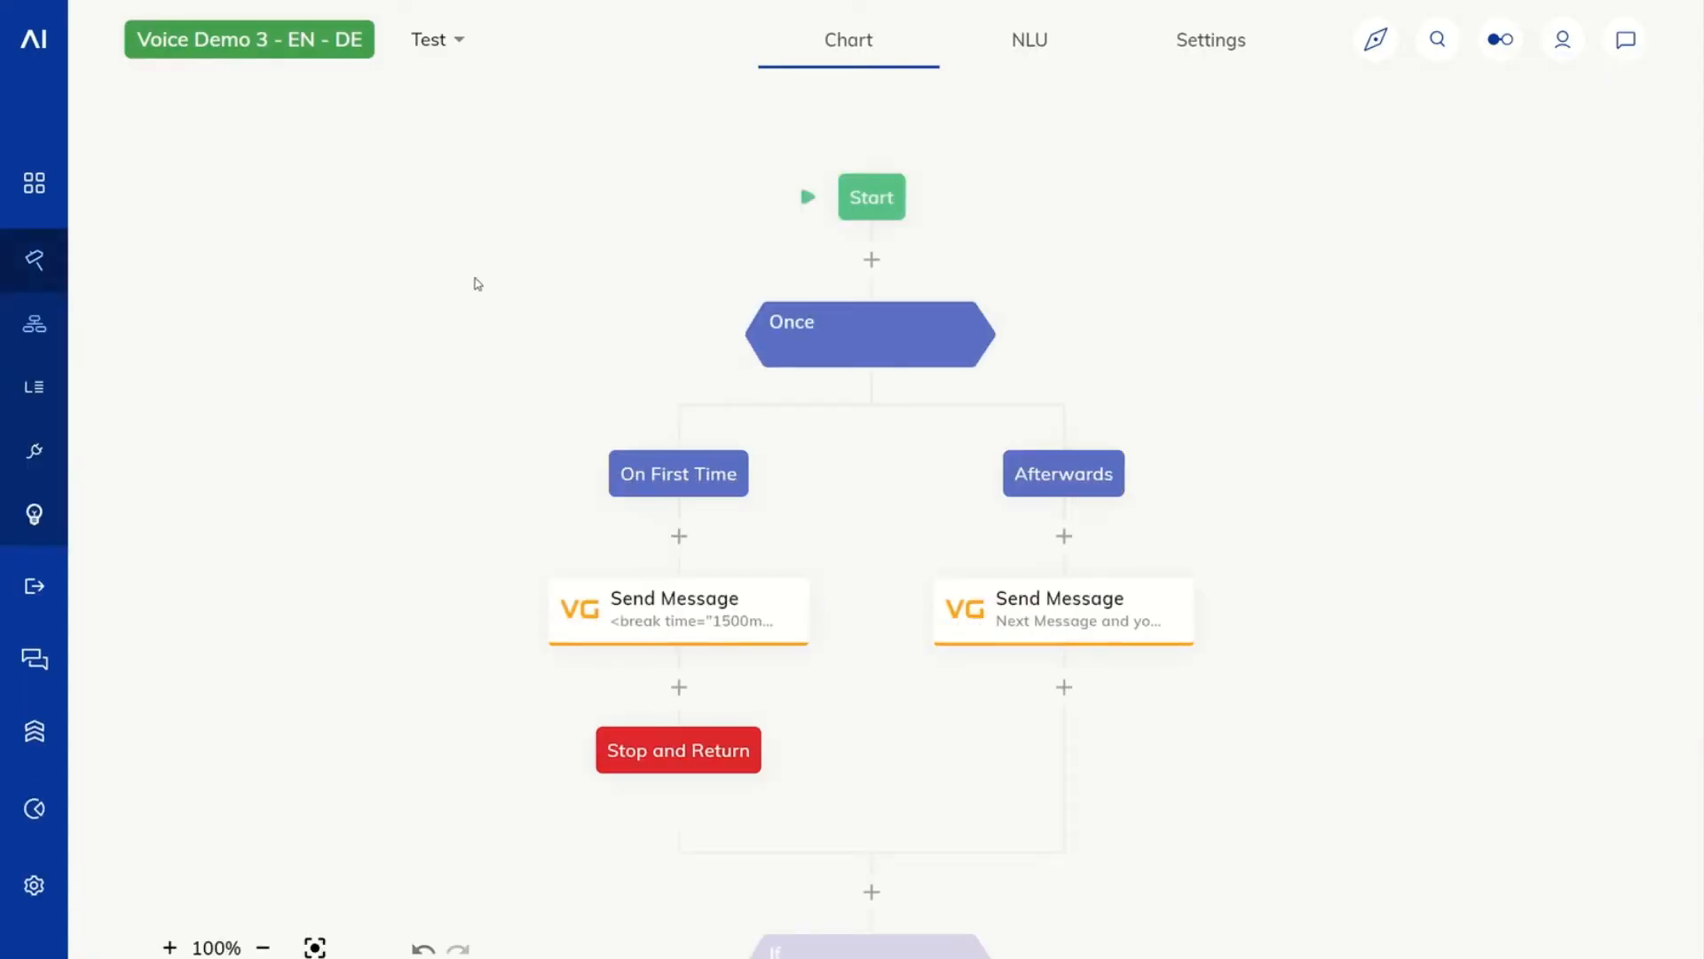
In the On First Time branch's Send Message node, replace the break before the text with a 1s pause.
drag(483, 285, 464, 267)
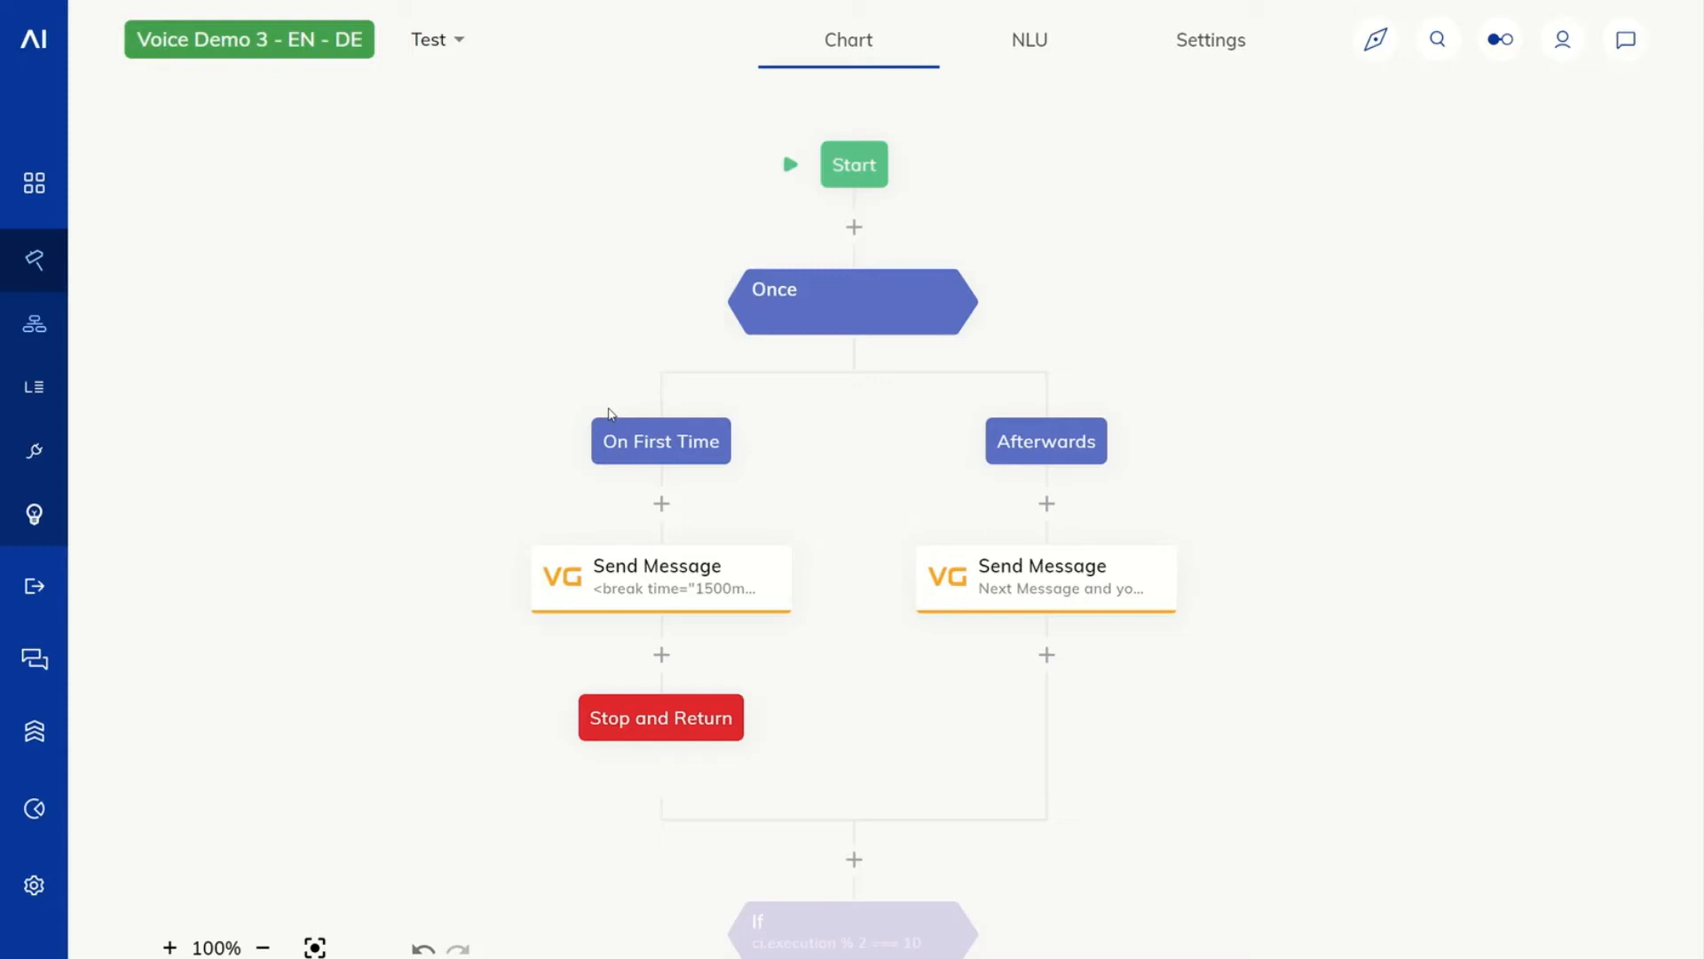
click(625, 584)
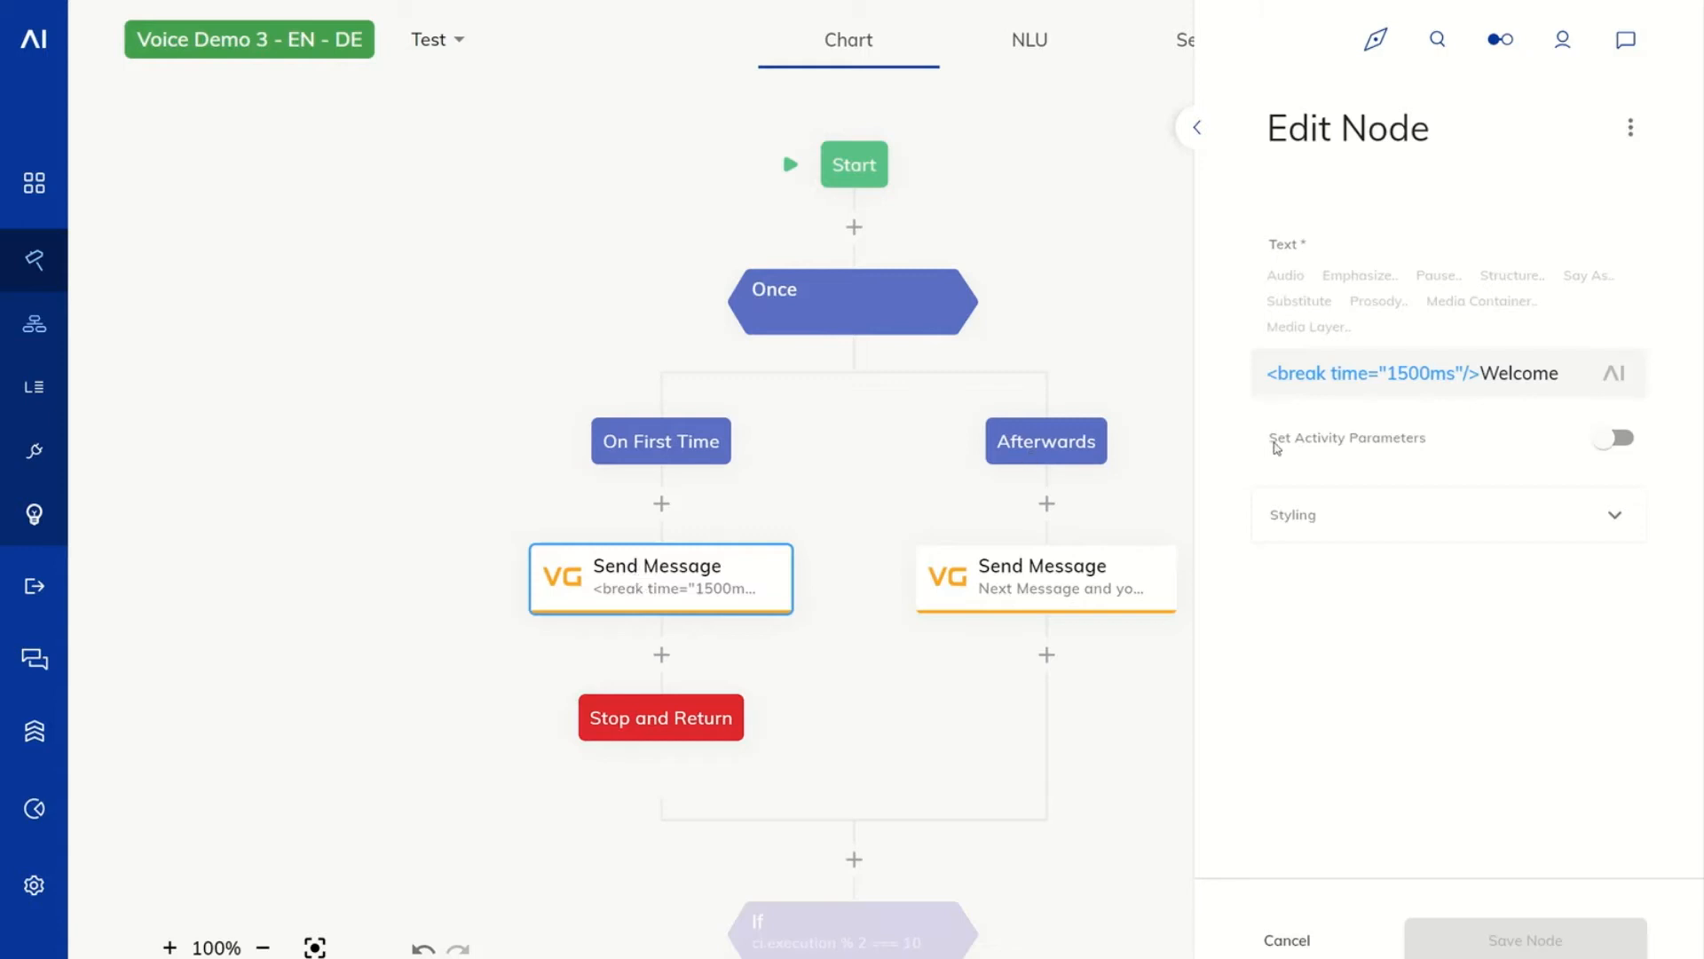
click(1495, 371)
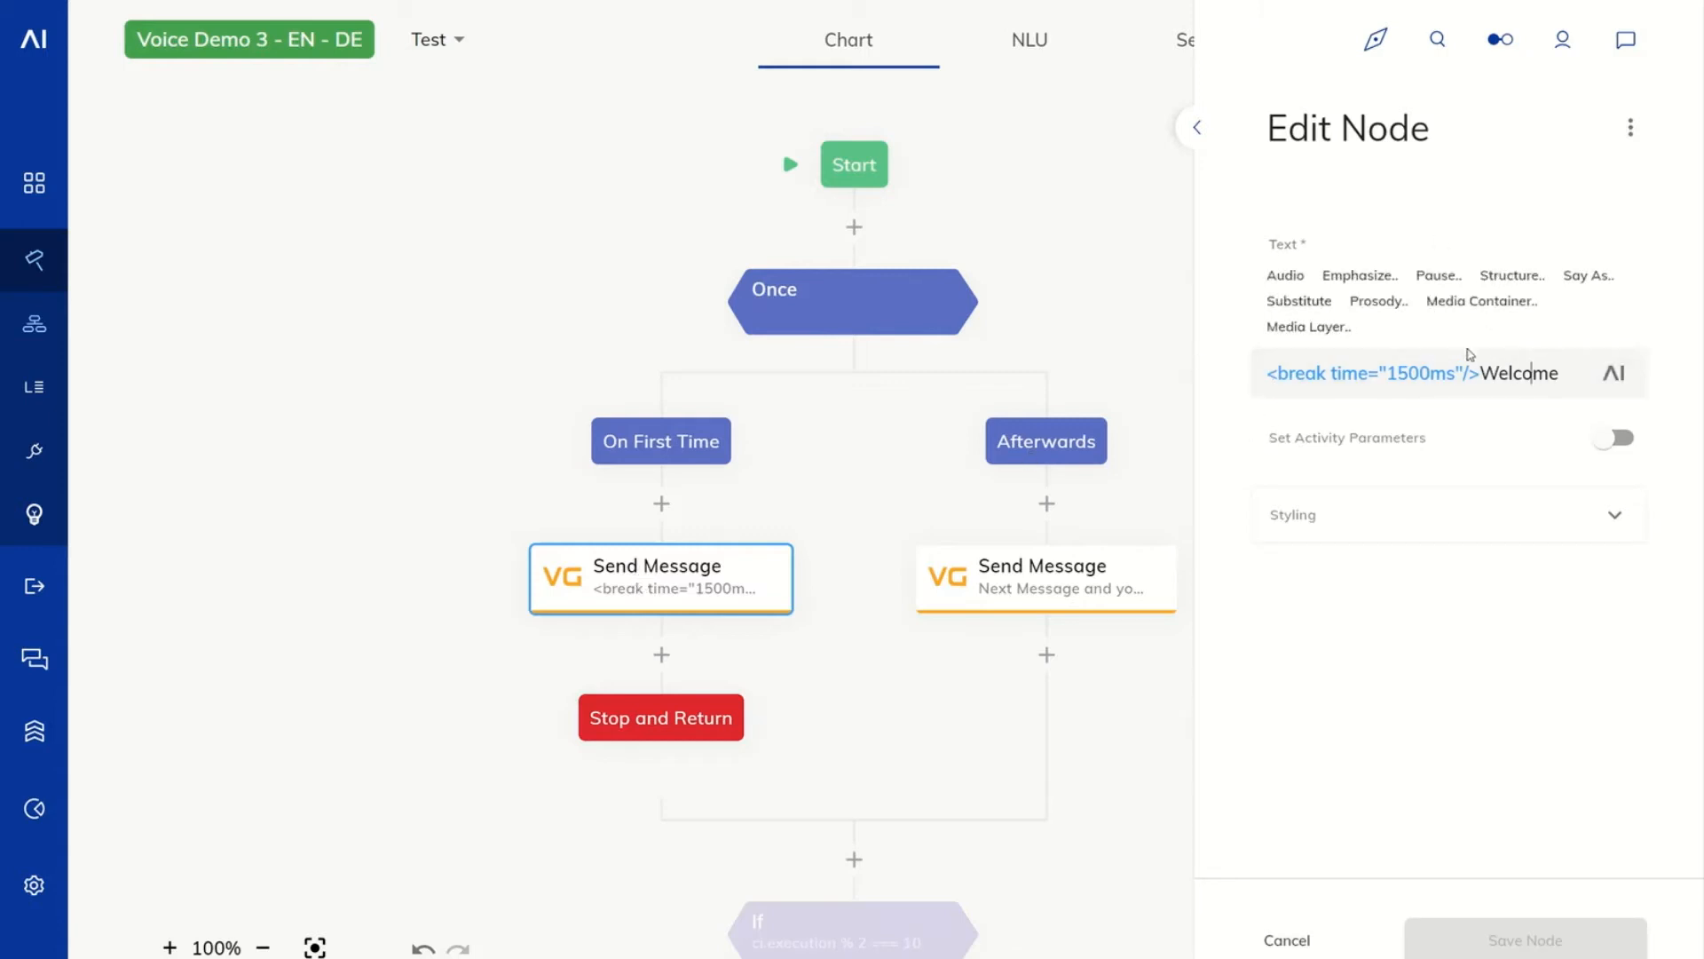
drag(1481, 373, 1180, 350)
key(BackSpace)
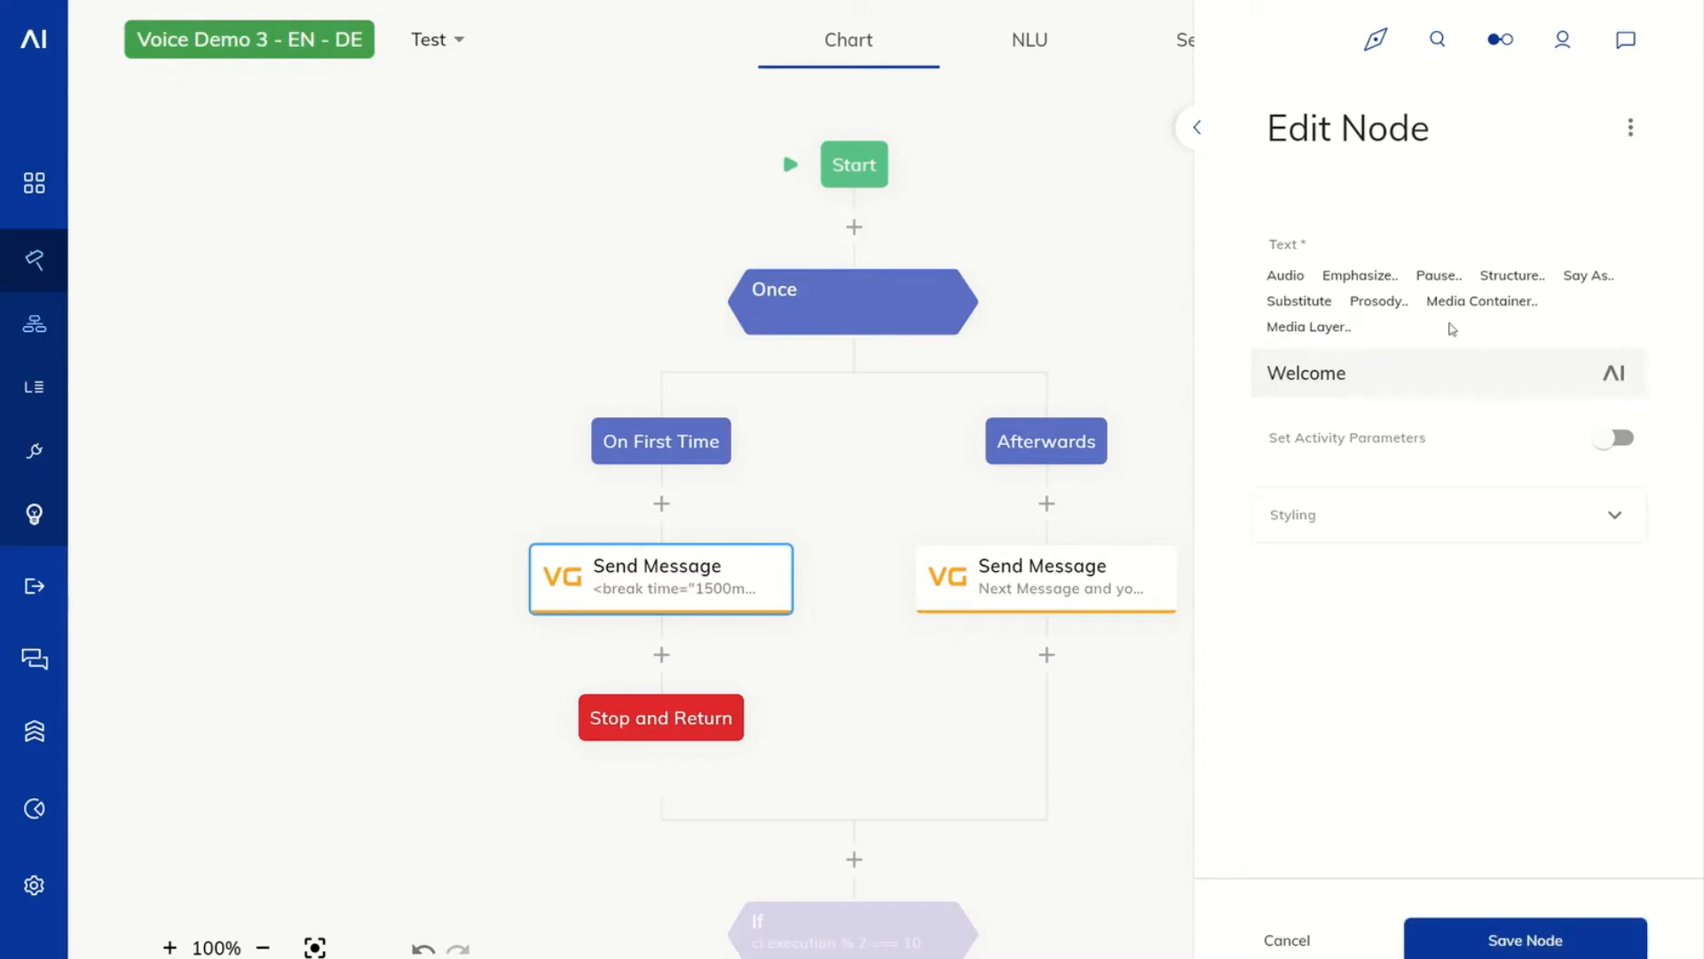
click(1438, 276)
click(1489, 504)
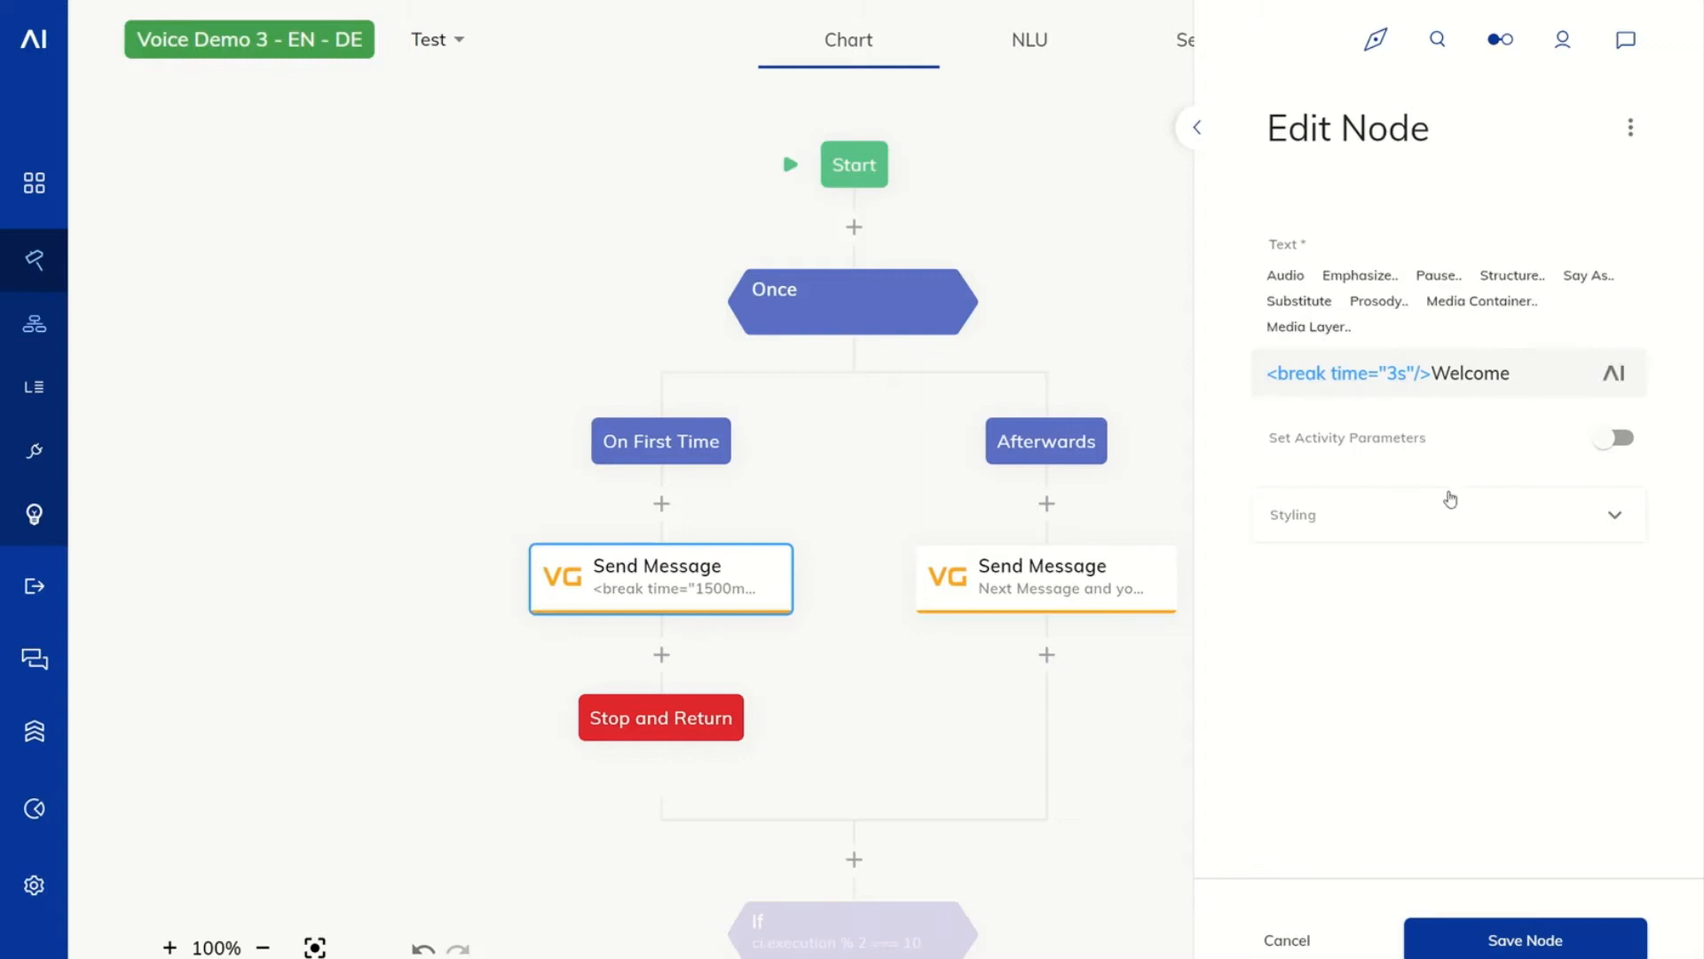
Extend the message text to "Welcome to Cognigy" and save the node.
click(1547, 373)
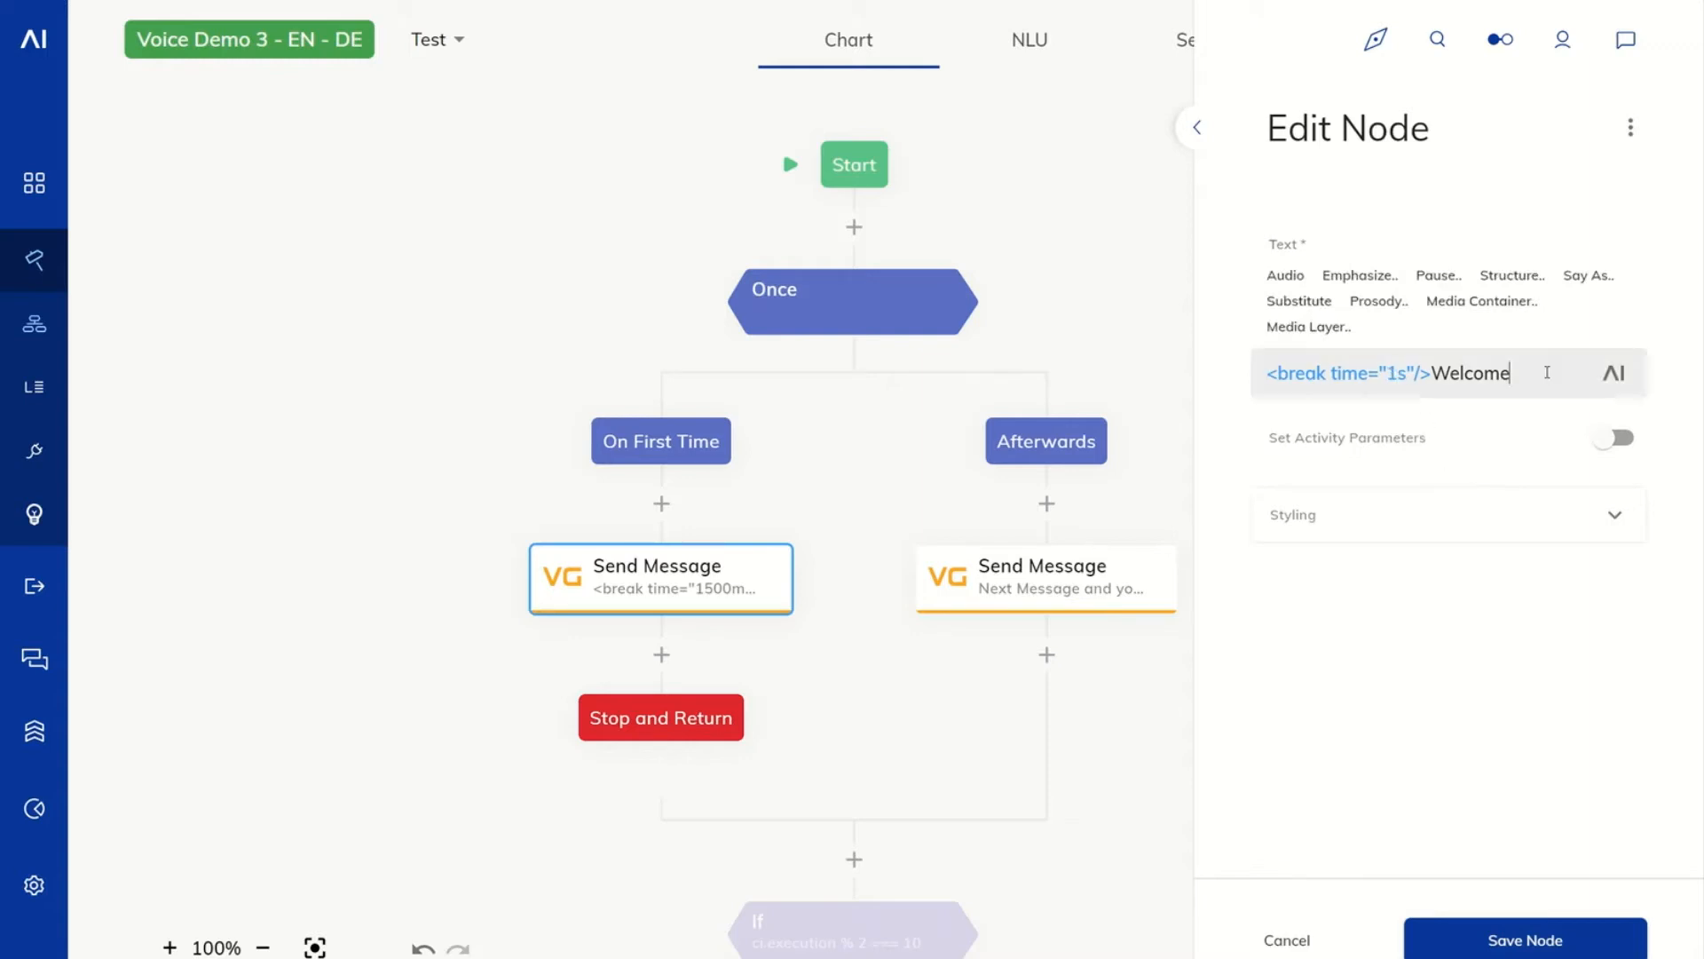
text(to Cognigy)
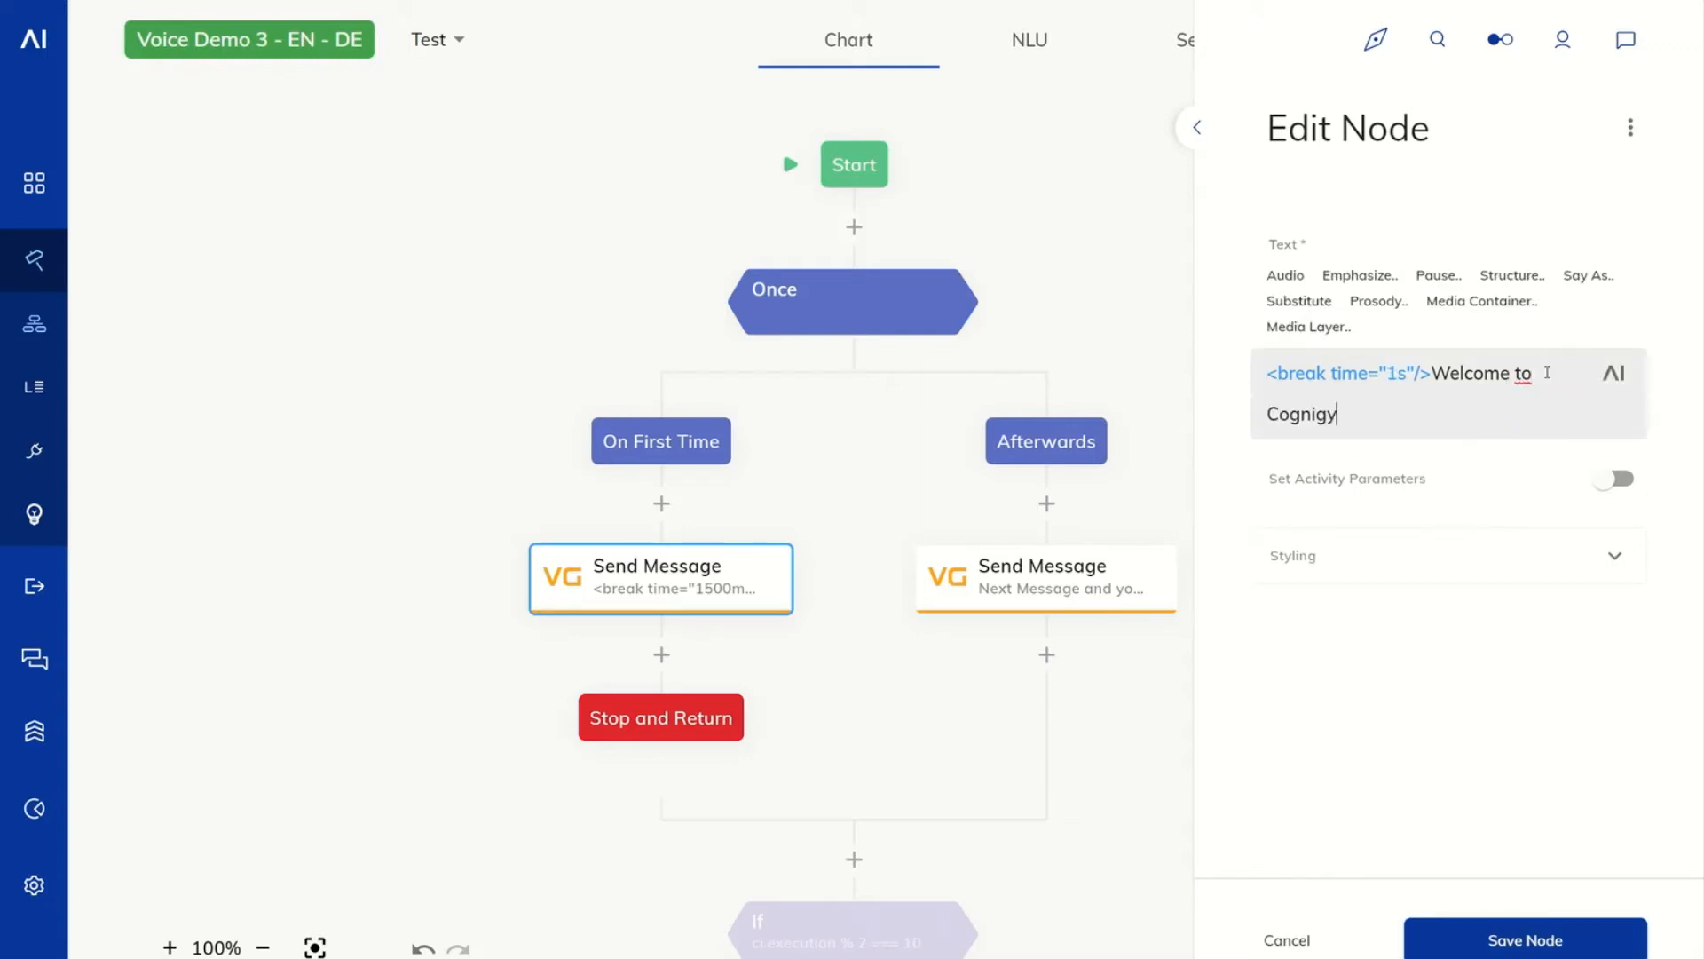
click(1529, 952)
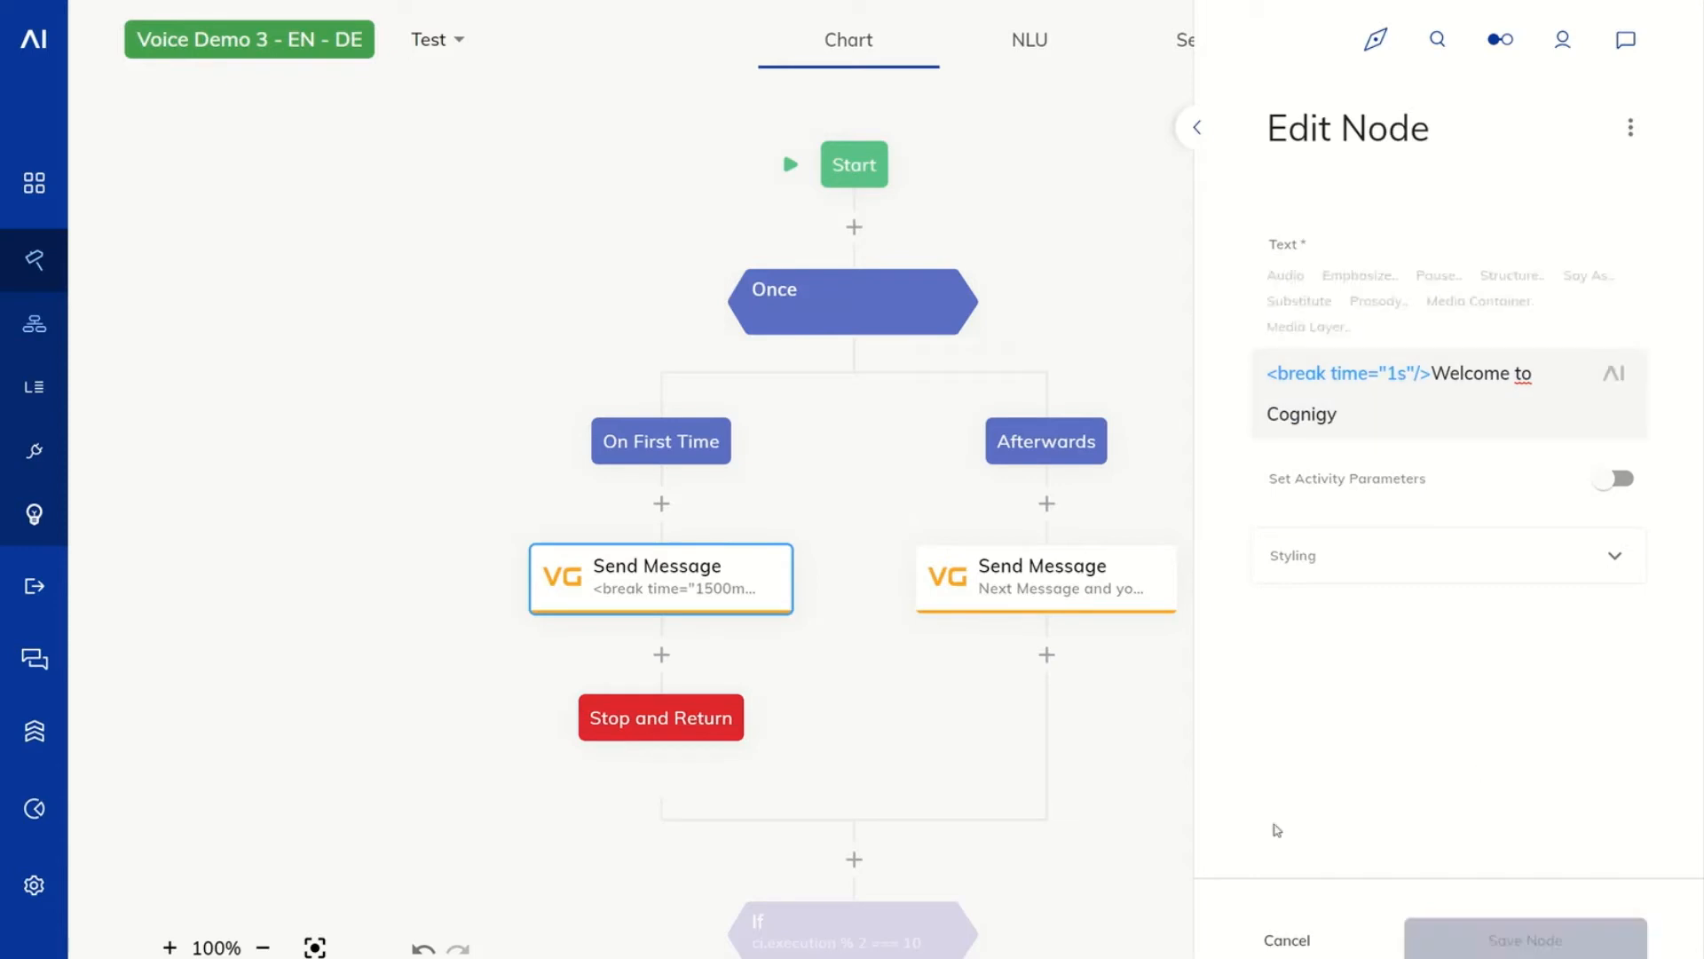
Inspect the Send Message node in the Afterwards branch and close it without changes.
click(1016, 581)
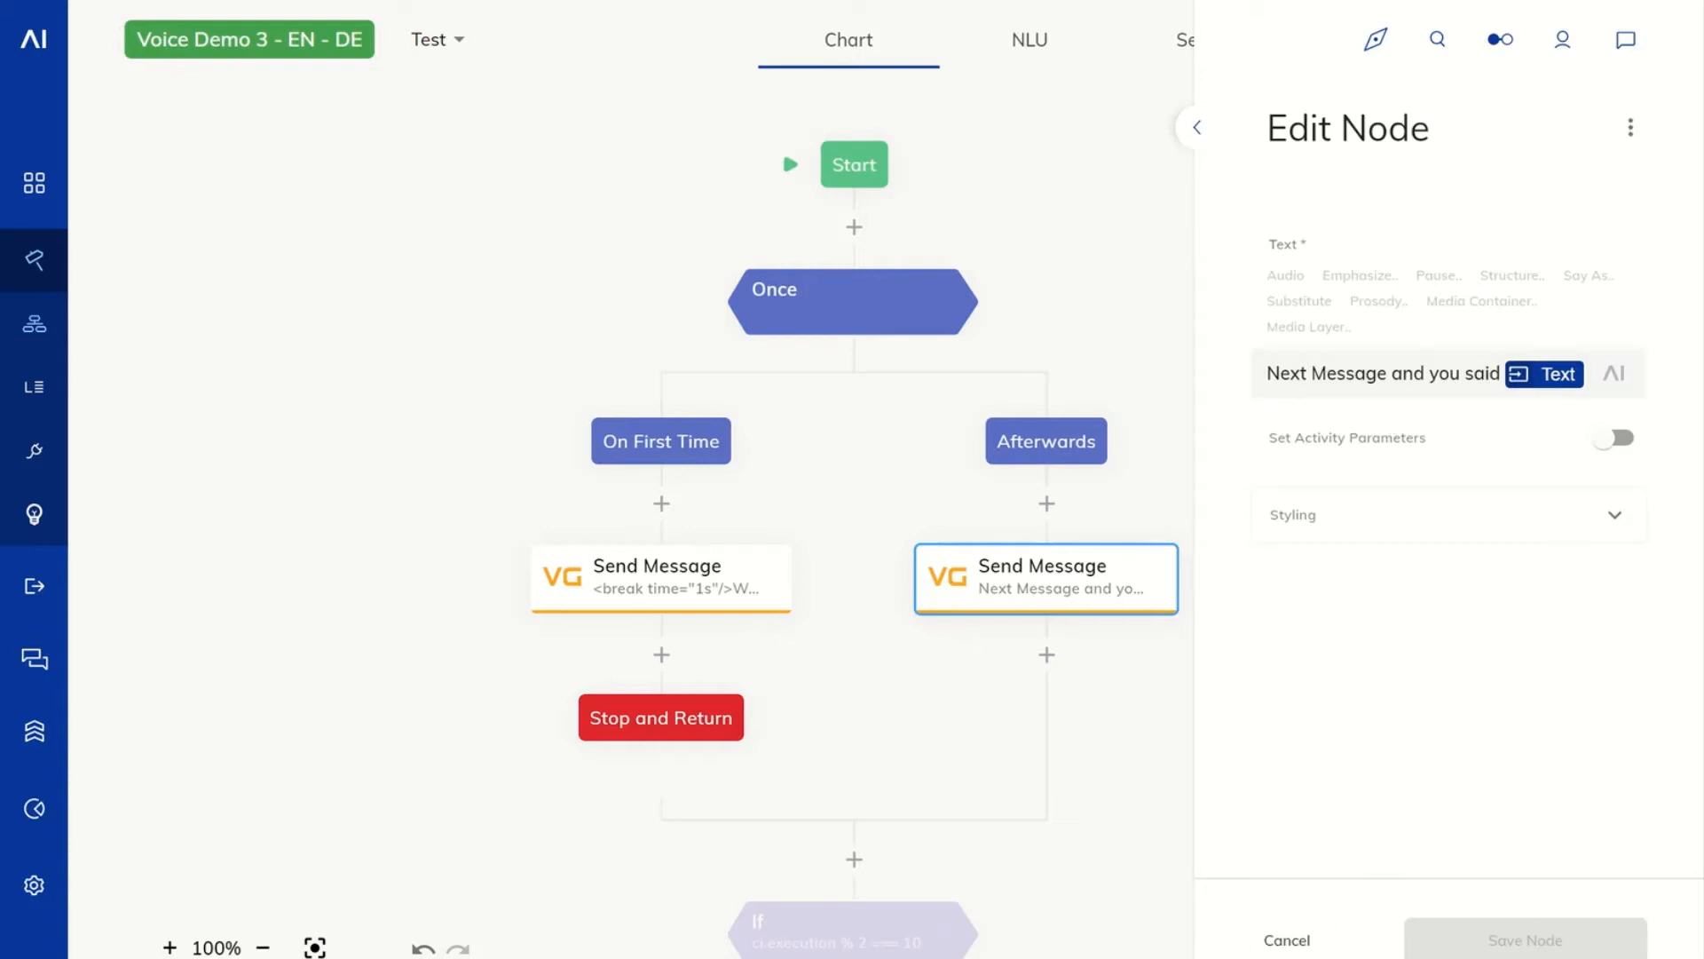
click(1295, 946)
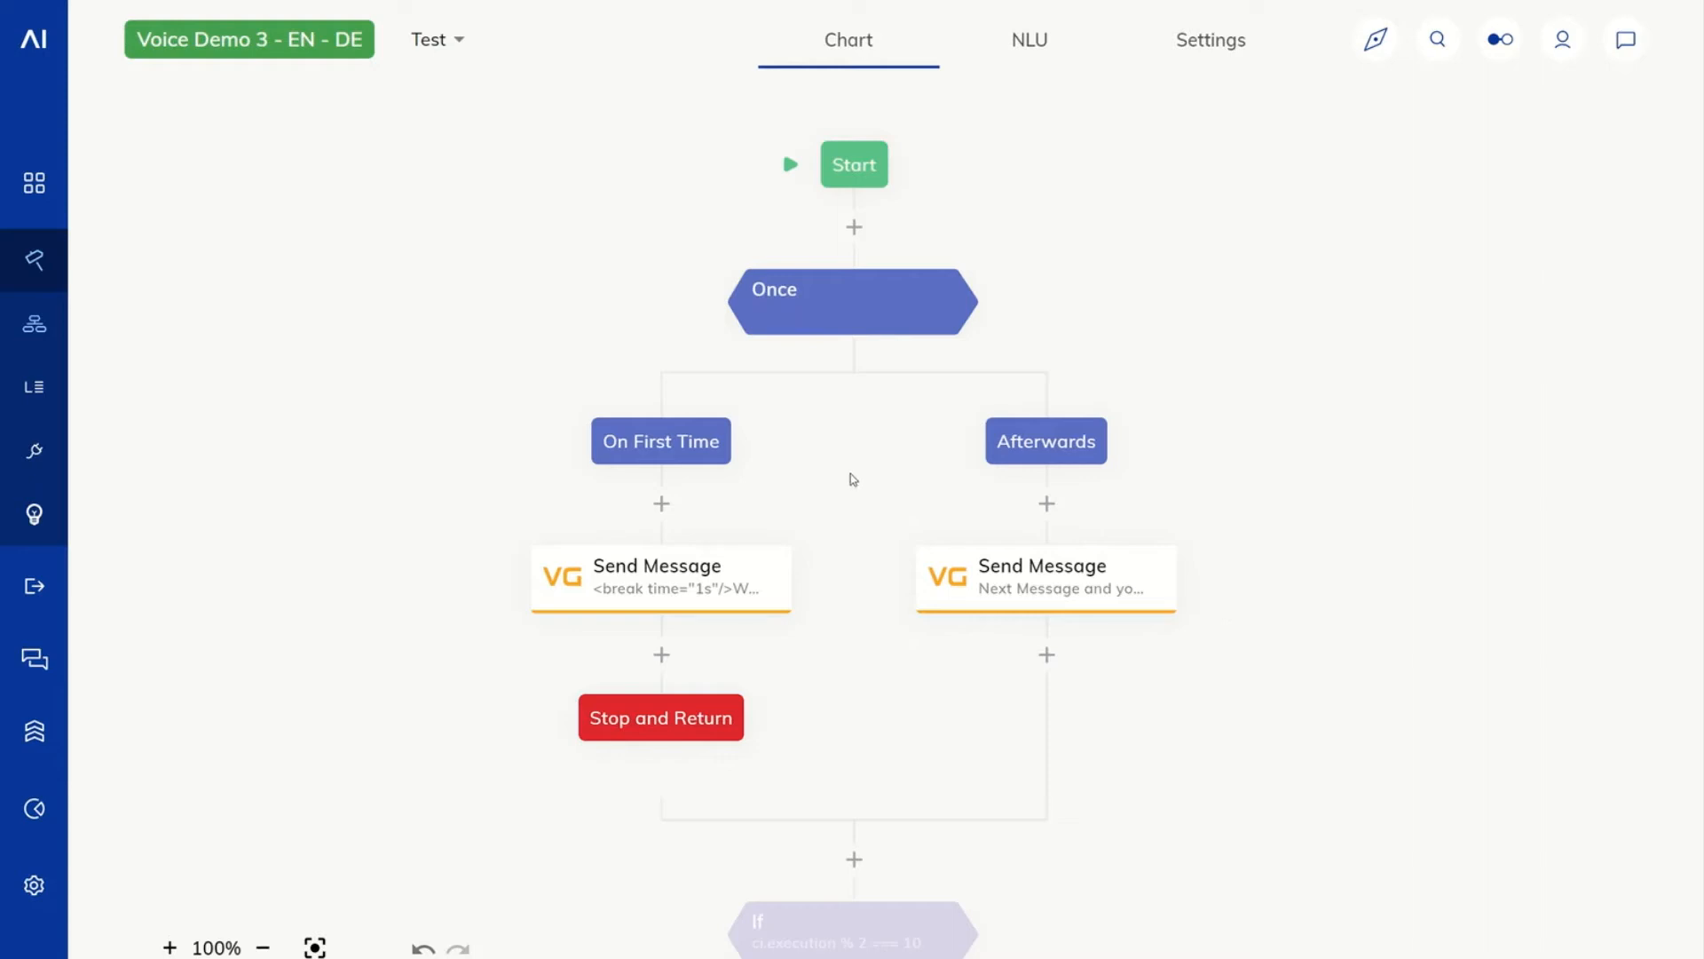
Add a Voice Gateway Set Session Parameters node directly under On First Time, before the Send Message node.
click(661, 503)
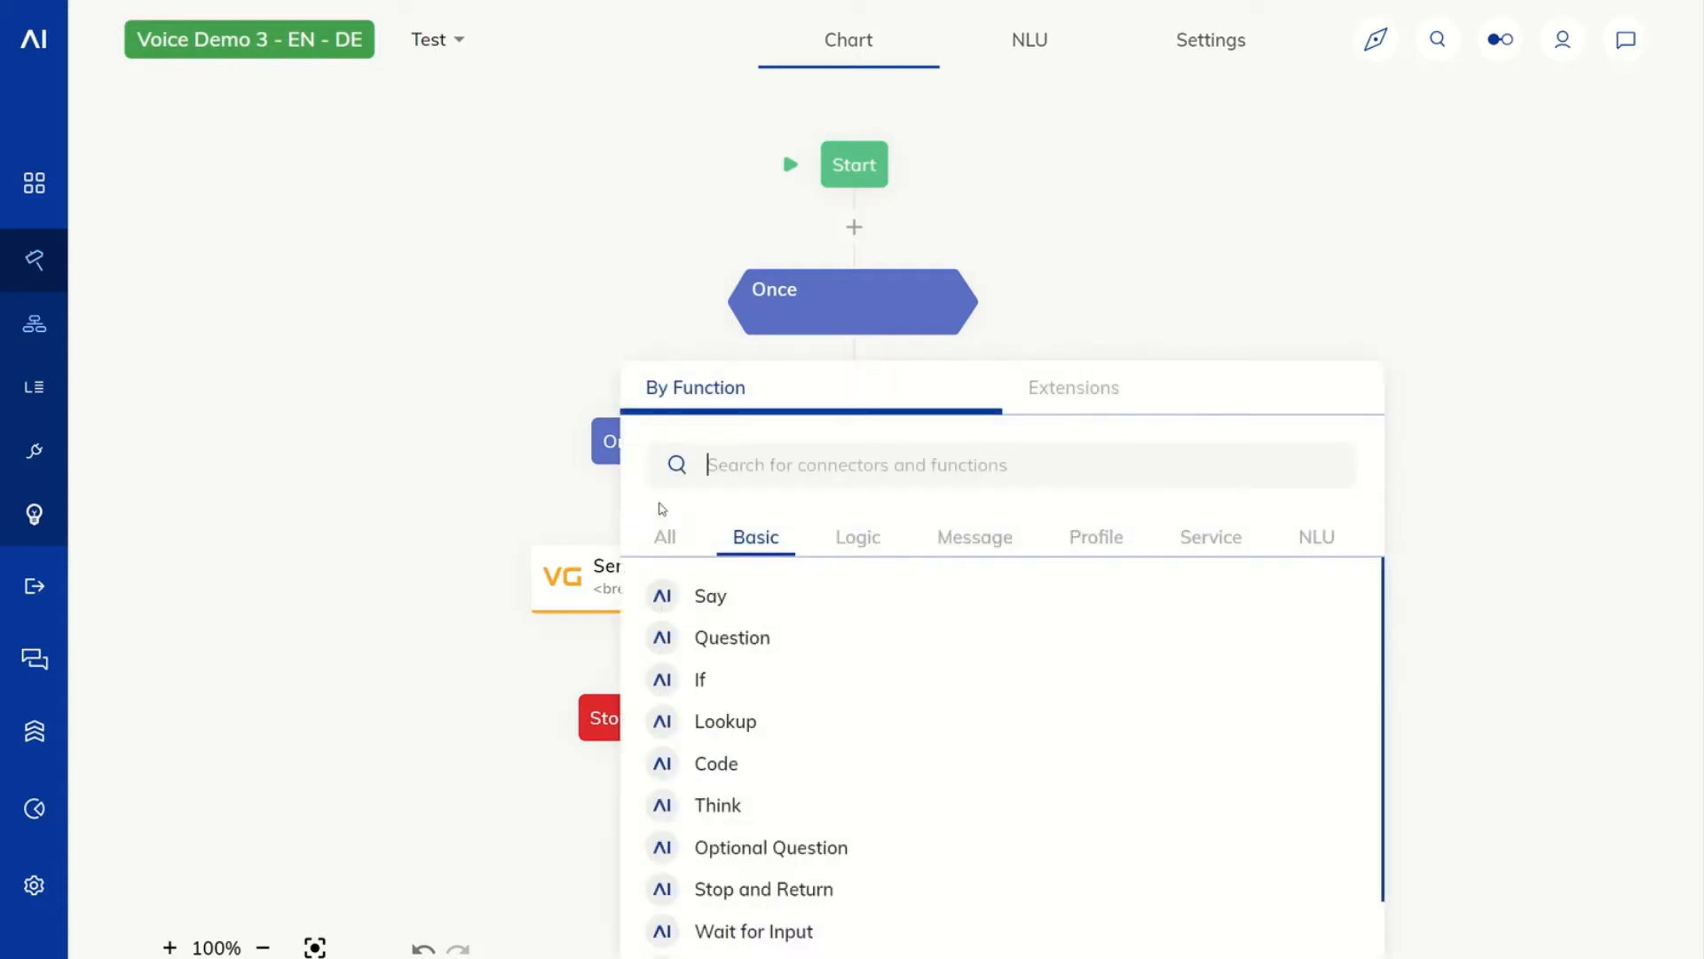
click(1040, 390)
click(1030, 532)
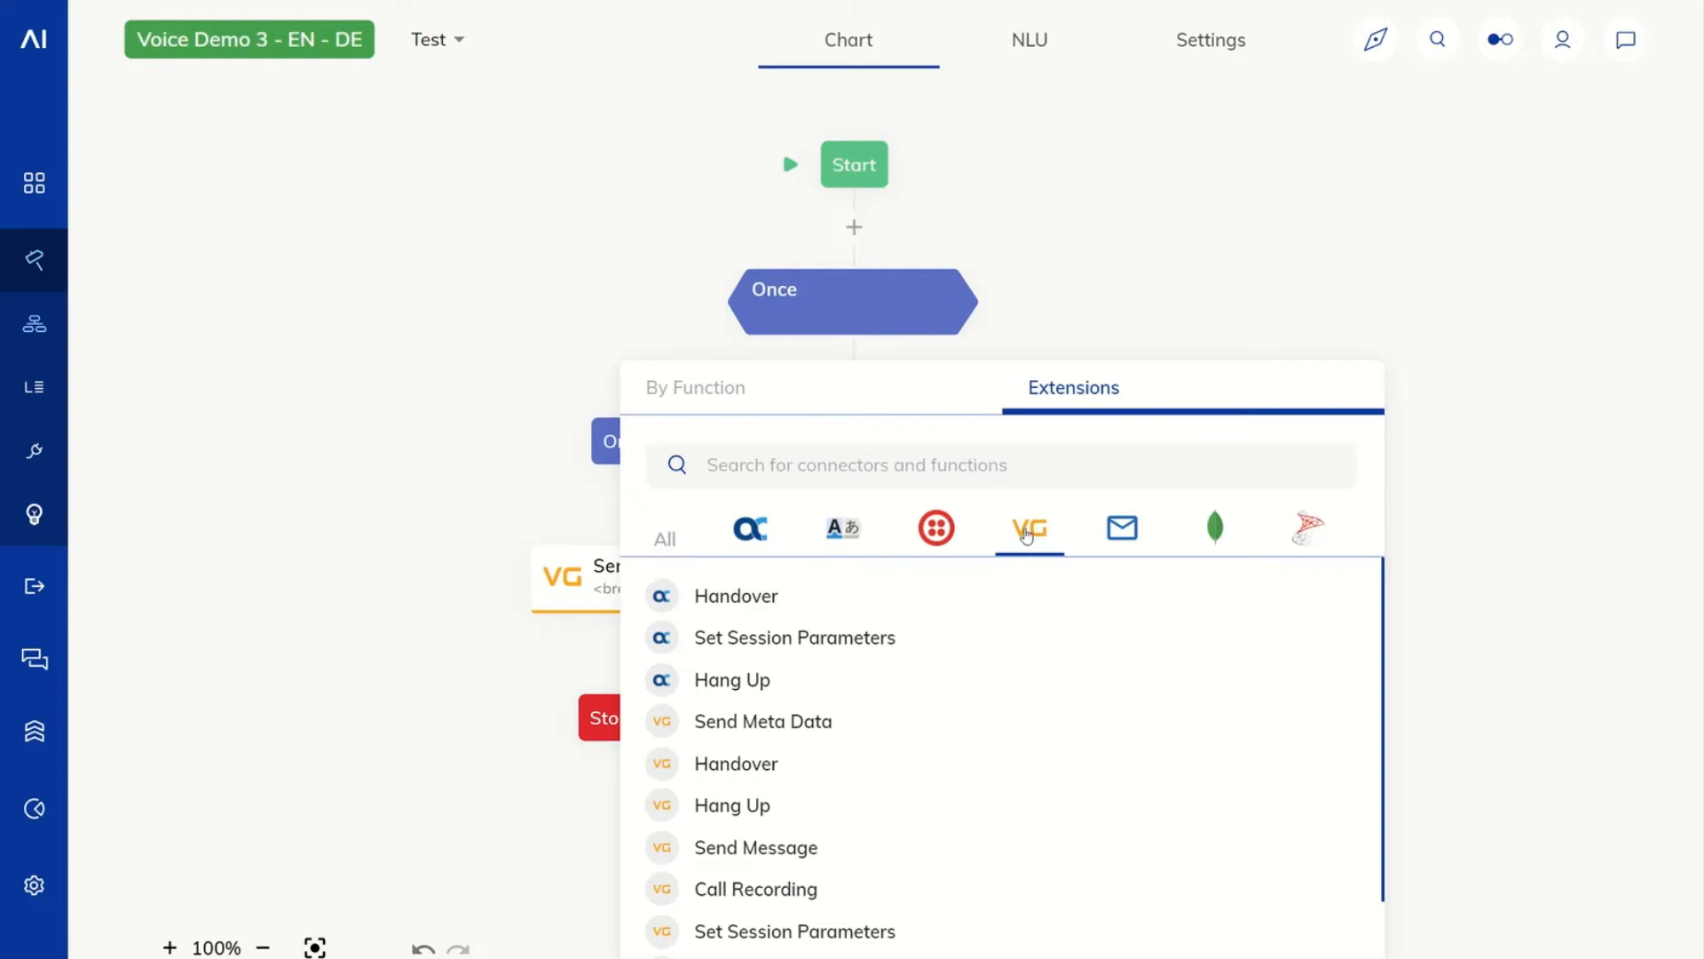
scroll(935, 685, down, 1)
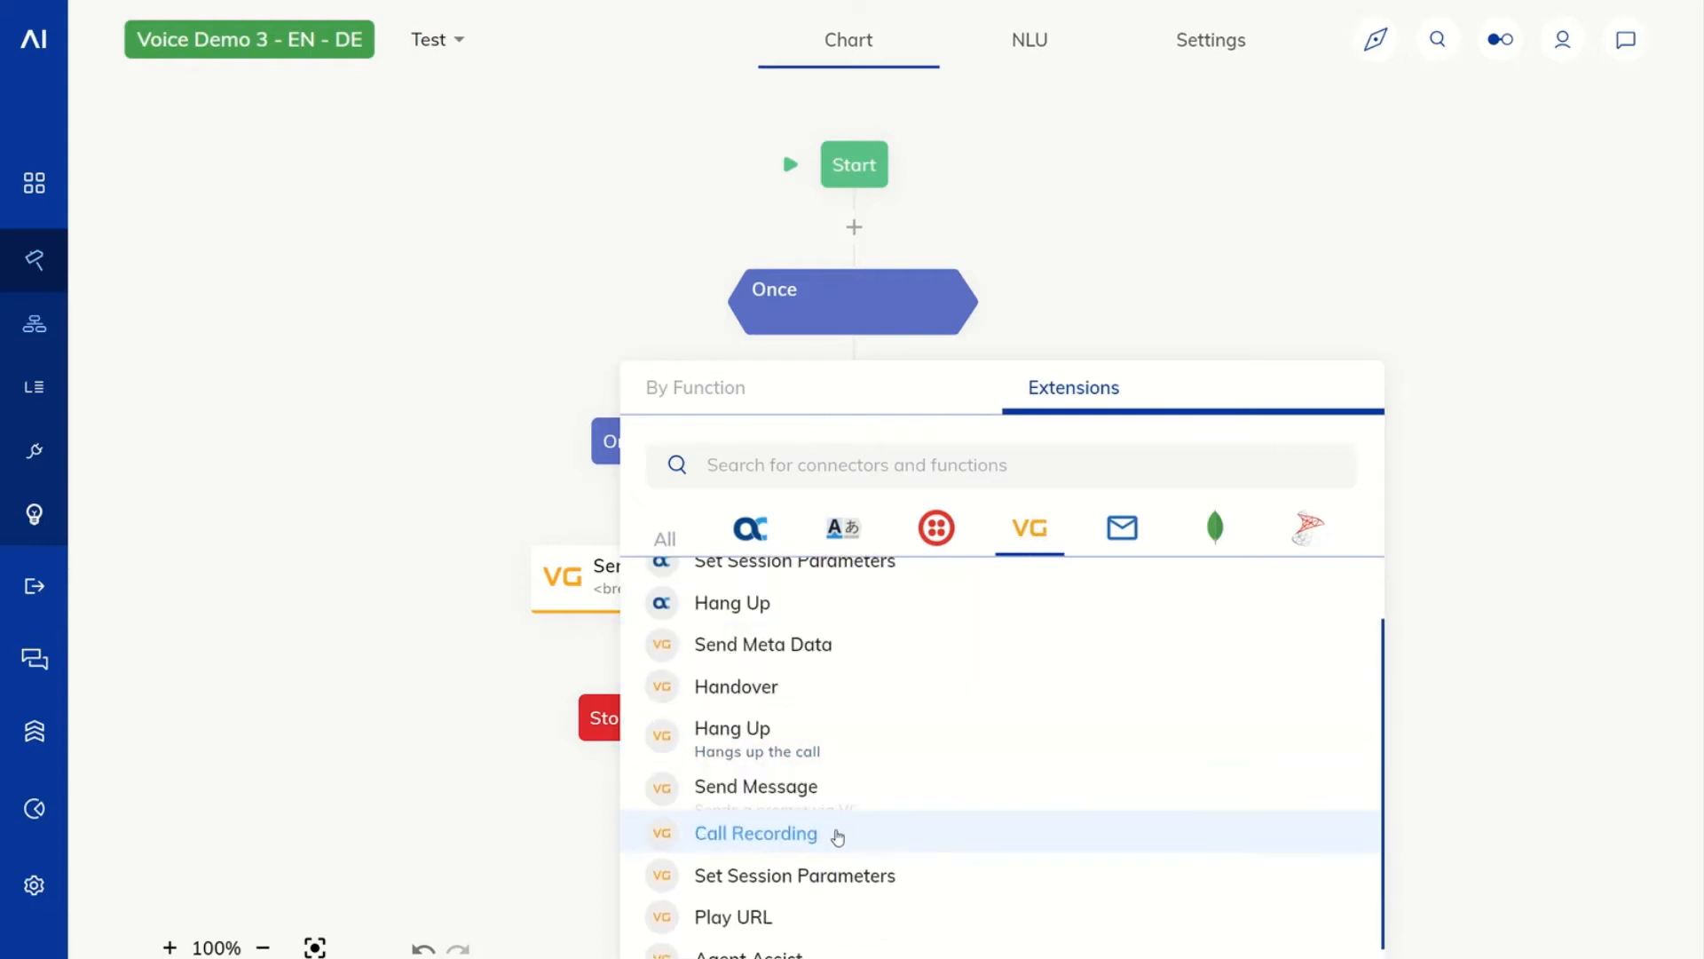
click(803, 870)
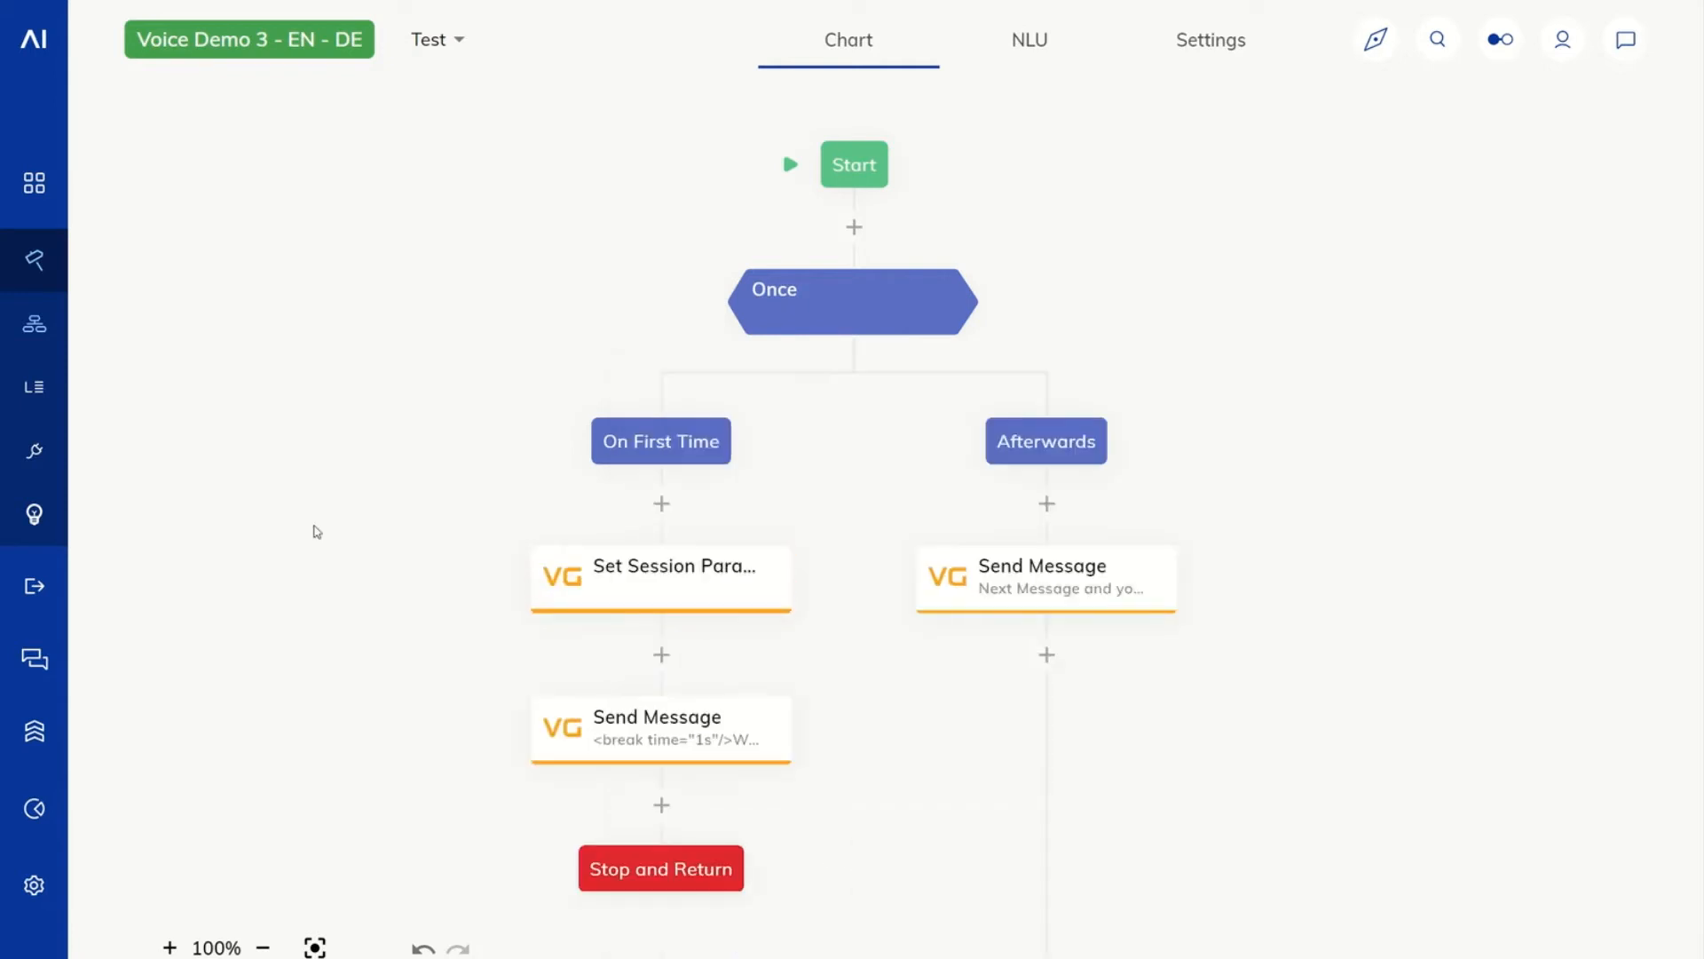
Turn on Disable STT Punctuation in the STT settings of the Set Session Parameters node.
drag(376, 537, 332, 473)
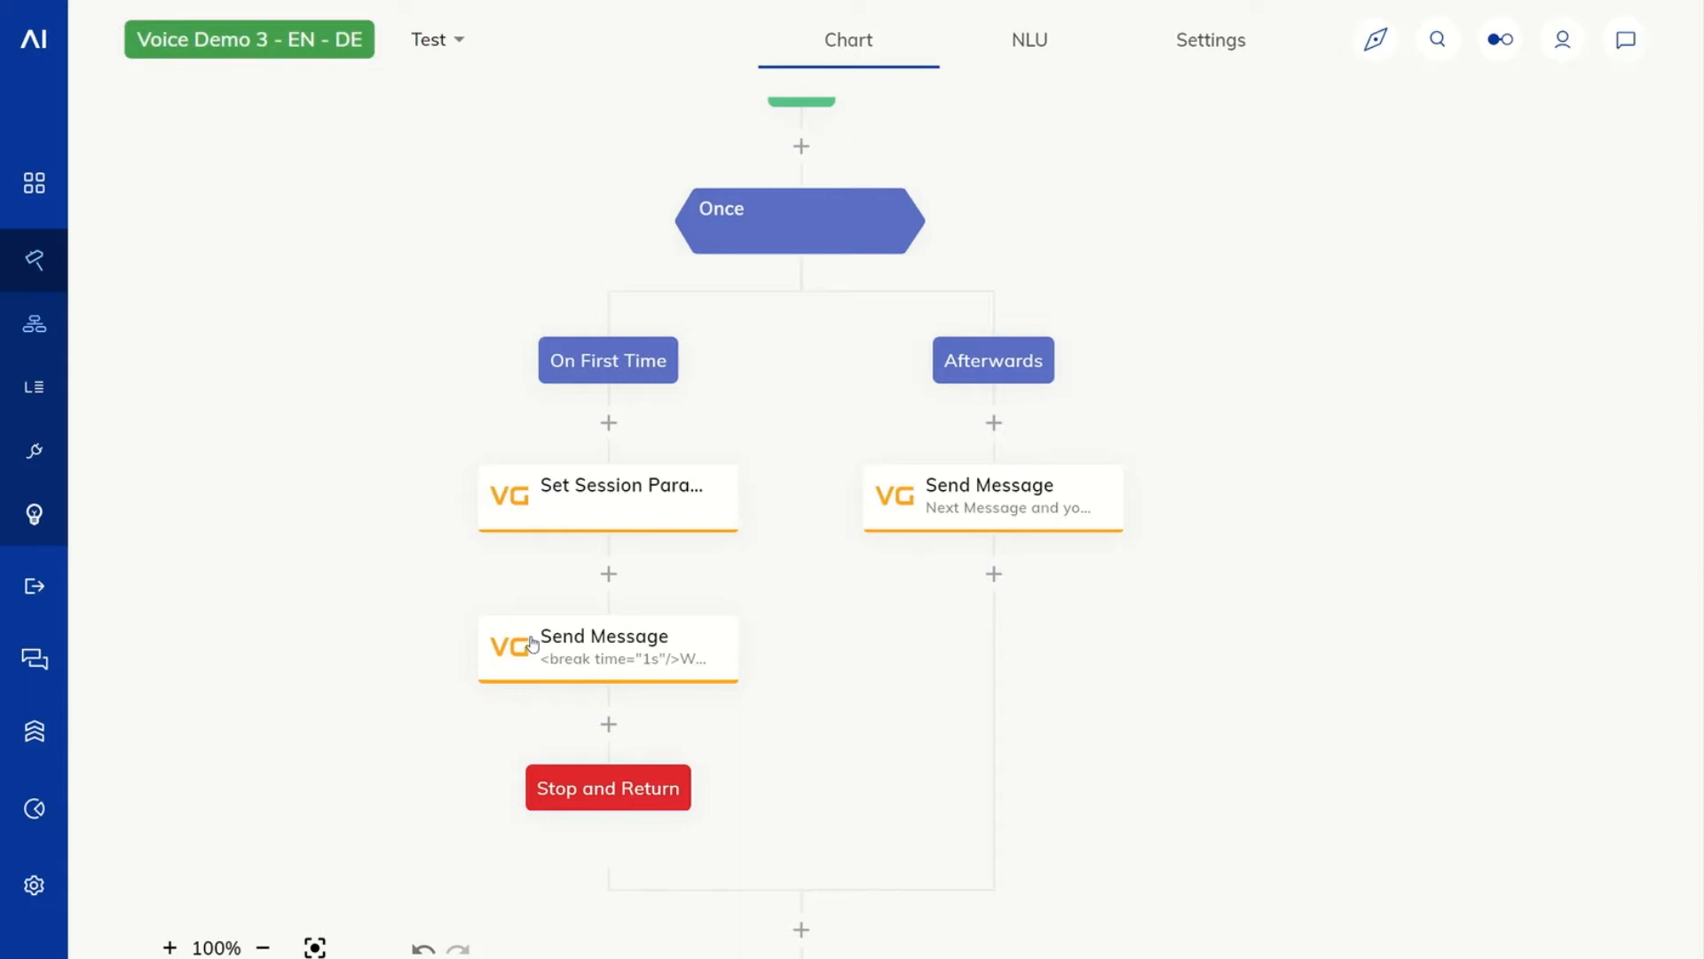
click(569, 504)
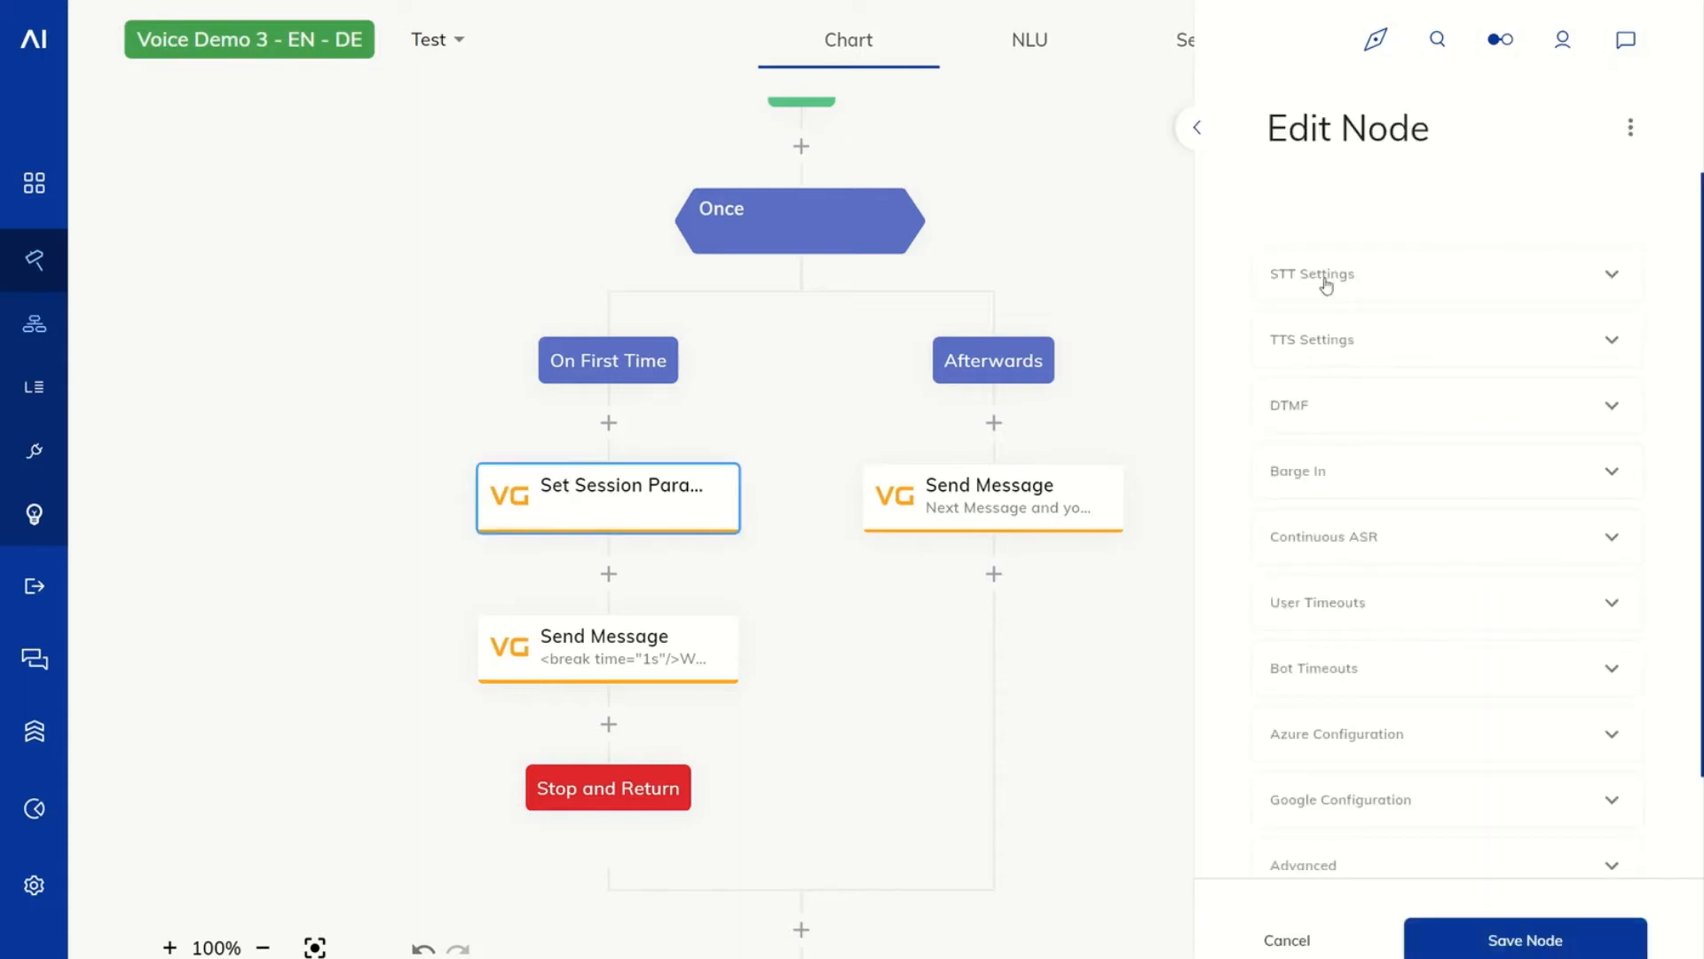
click(1375, 278)
click(1596, 426)
mouse_move(1465, 429)
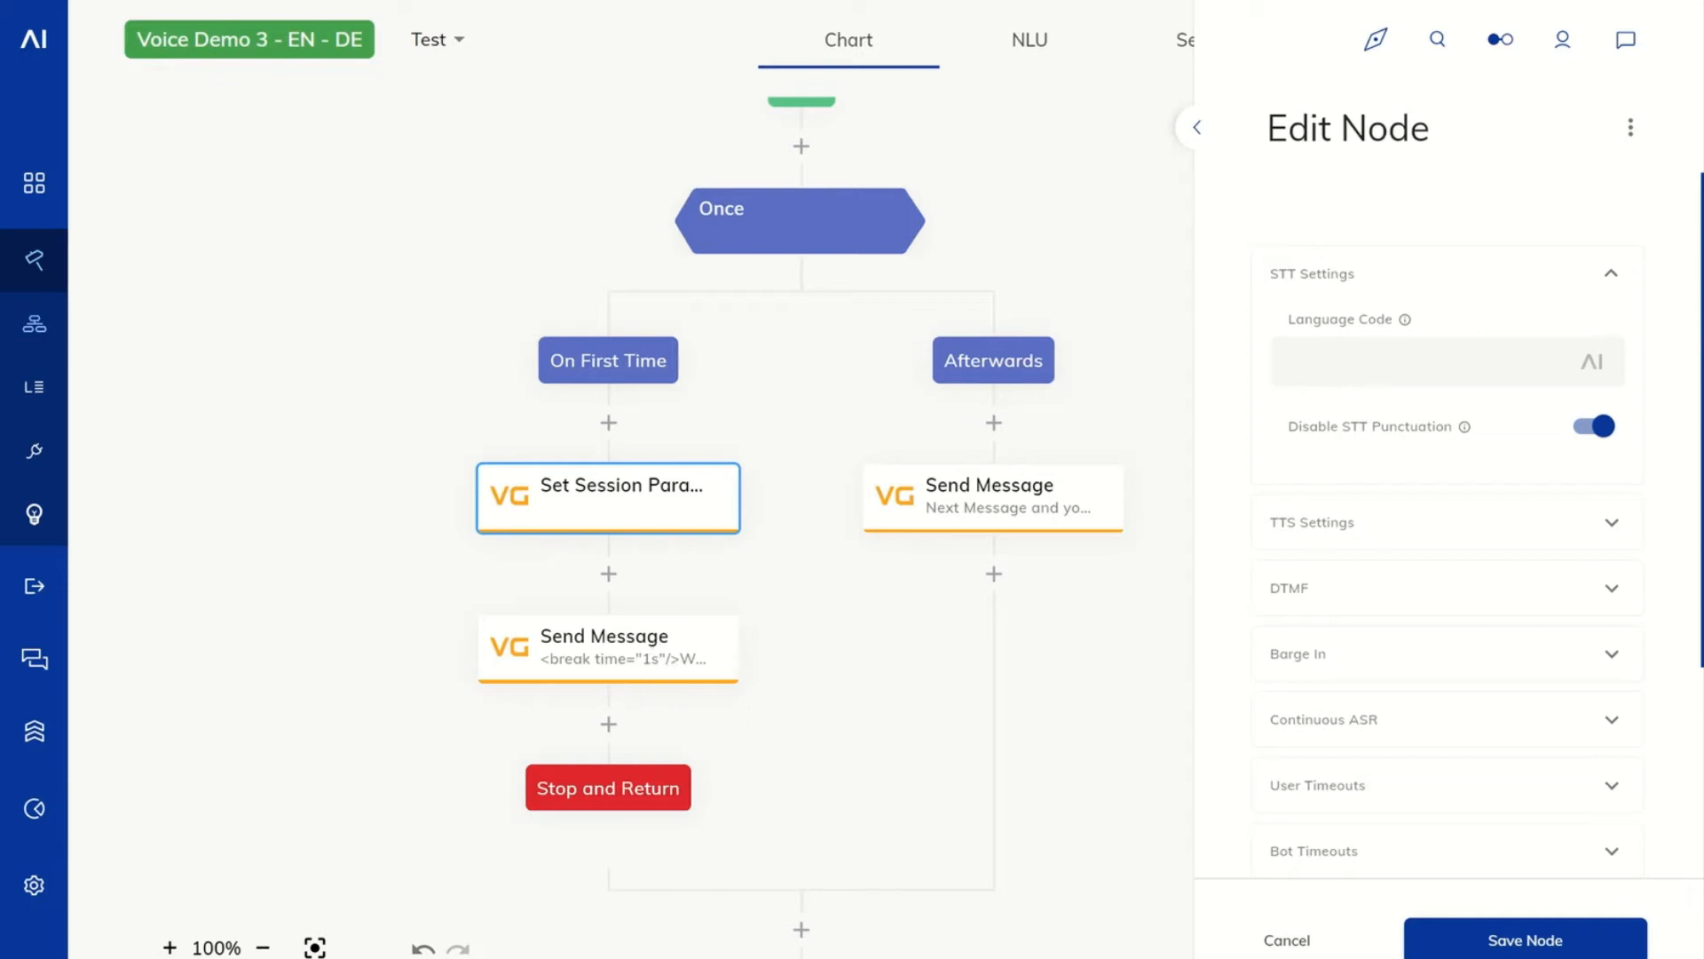
Set the TTS voice name to en-US-GuyNeural in the session parameters and save the node.
click(1359, 528)
text(en-US-GuyNeural)
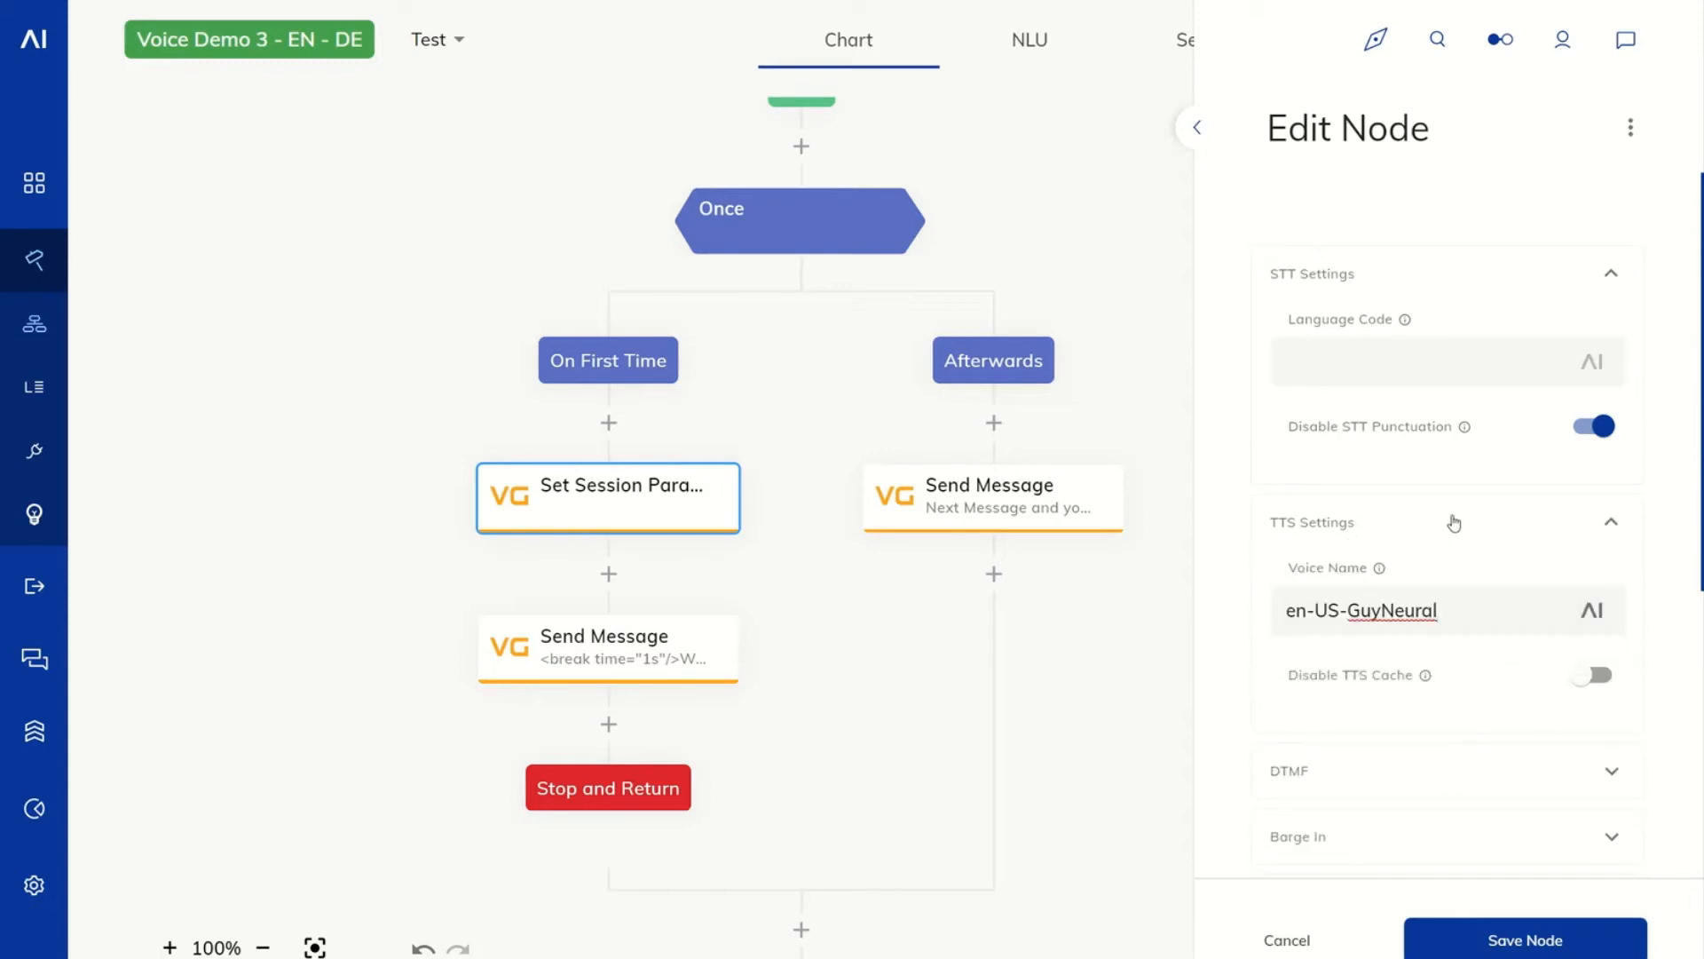
click(1521, 938)
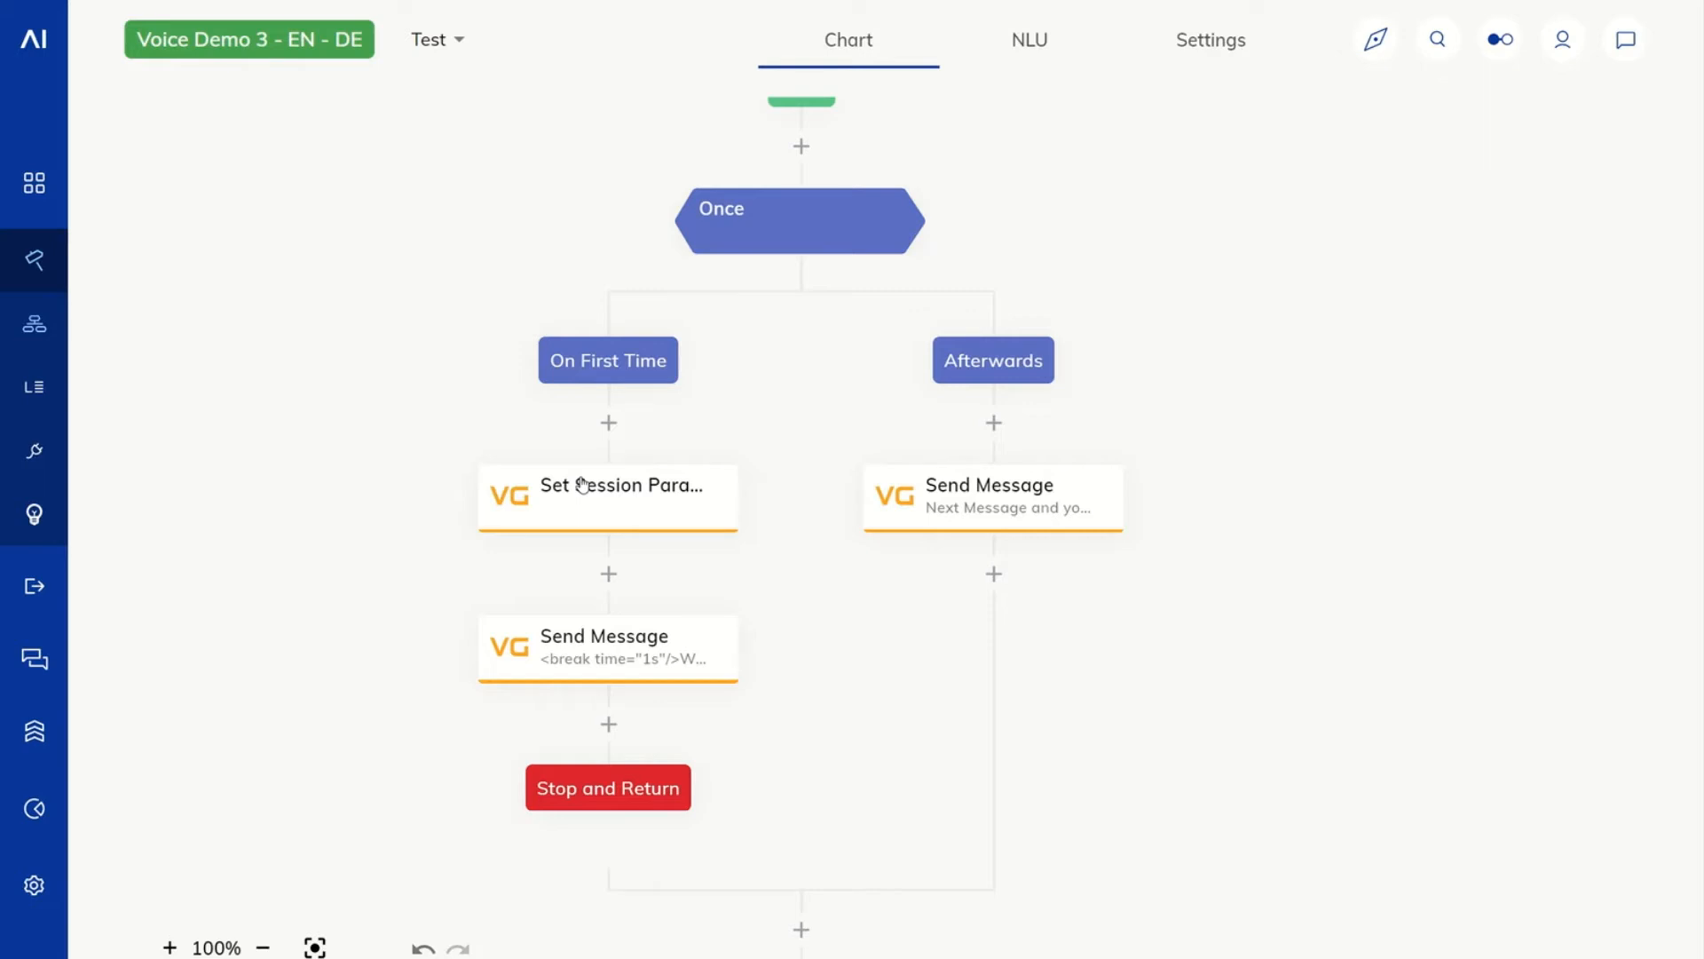
Move the Set Session Parameters node below the On First Time Send Message node and back above it.
drag(663, 509, 611, 721)
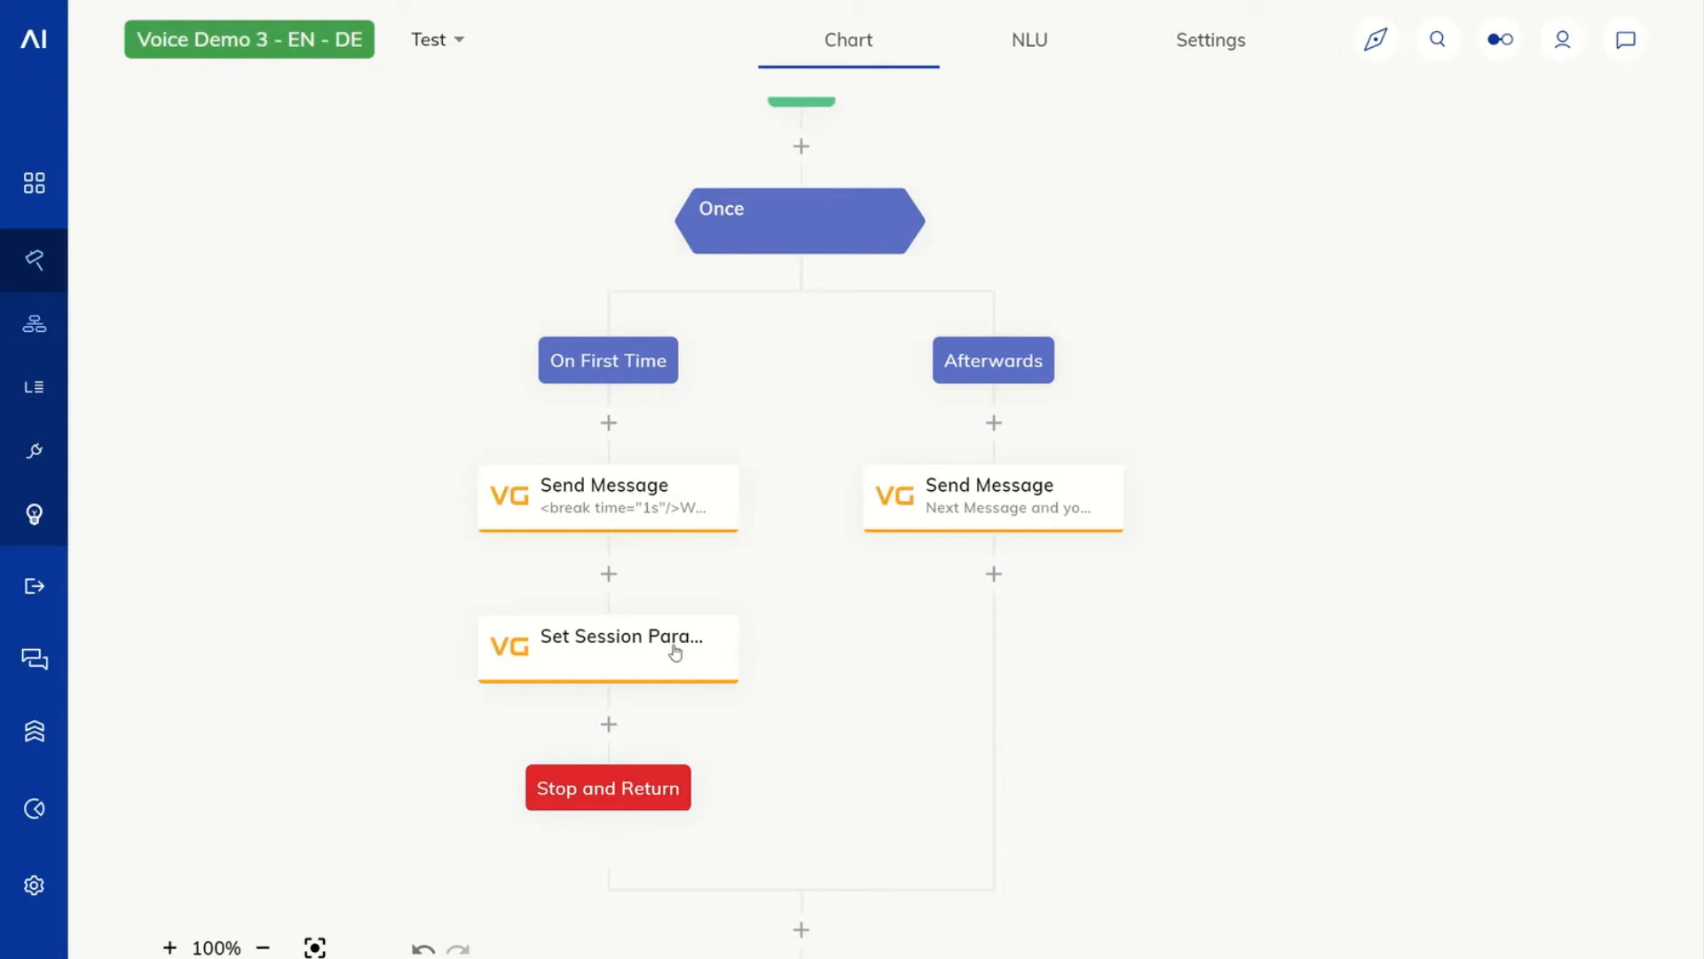
drag(628, 664, 616, 437)
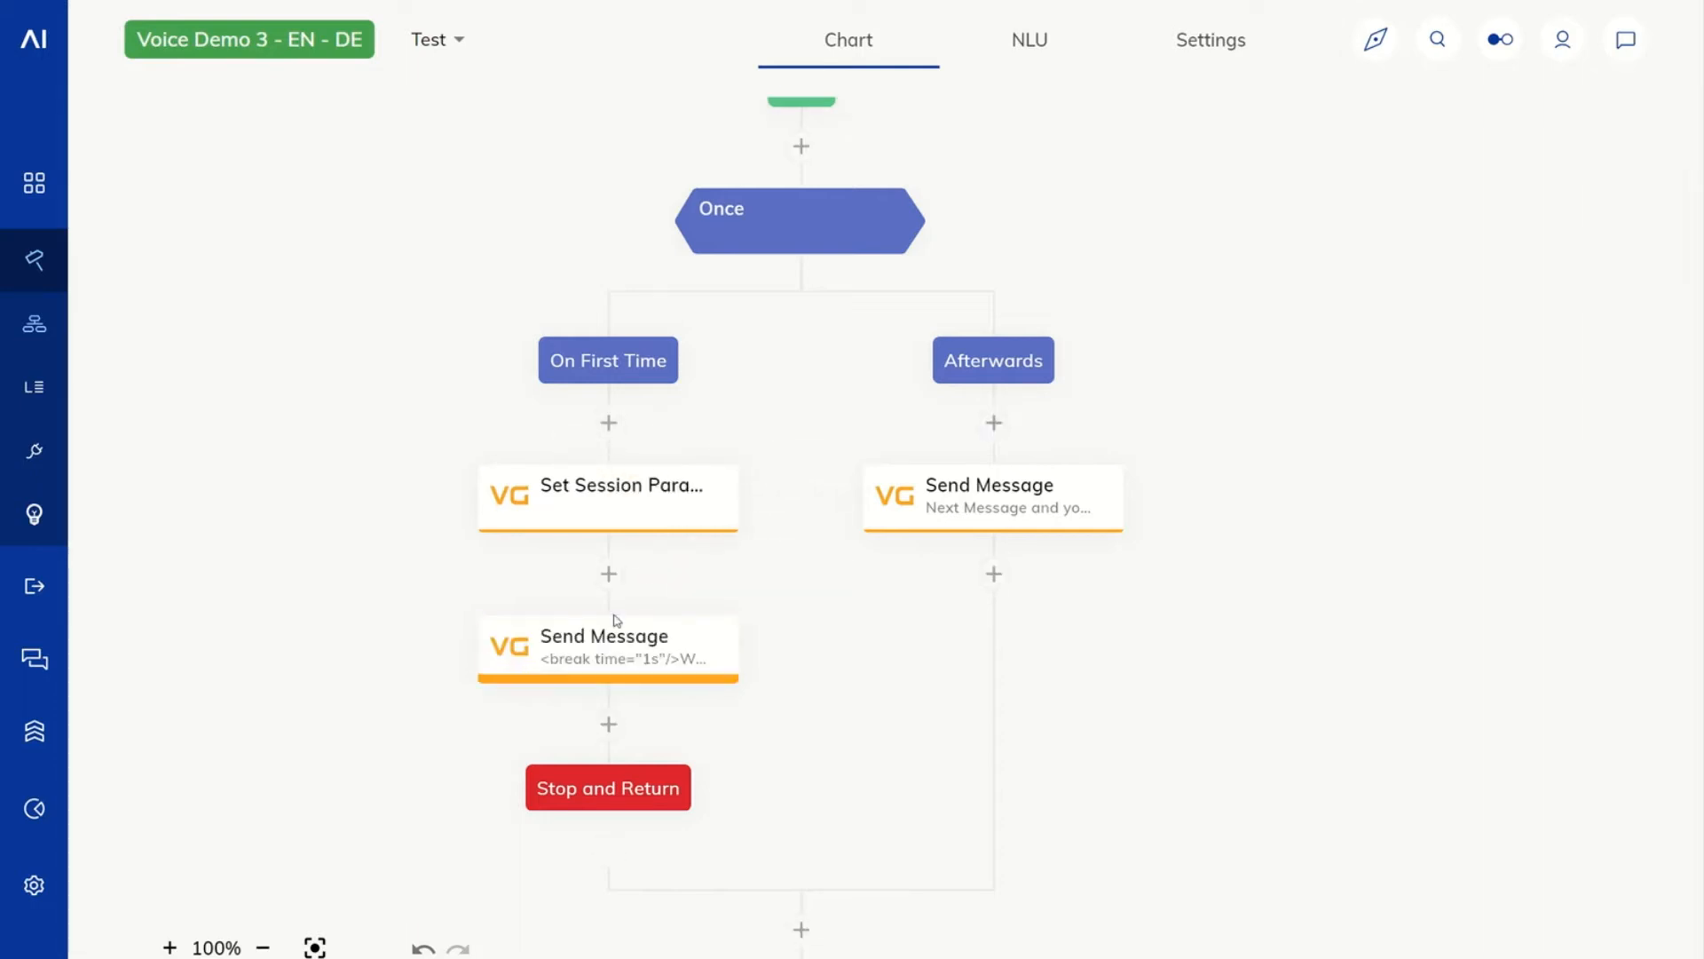
Enable activity parameters on the On First Time Send Message node and switch on Barge In.
click(578, 666)
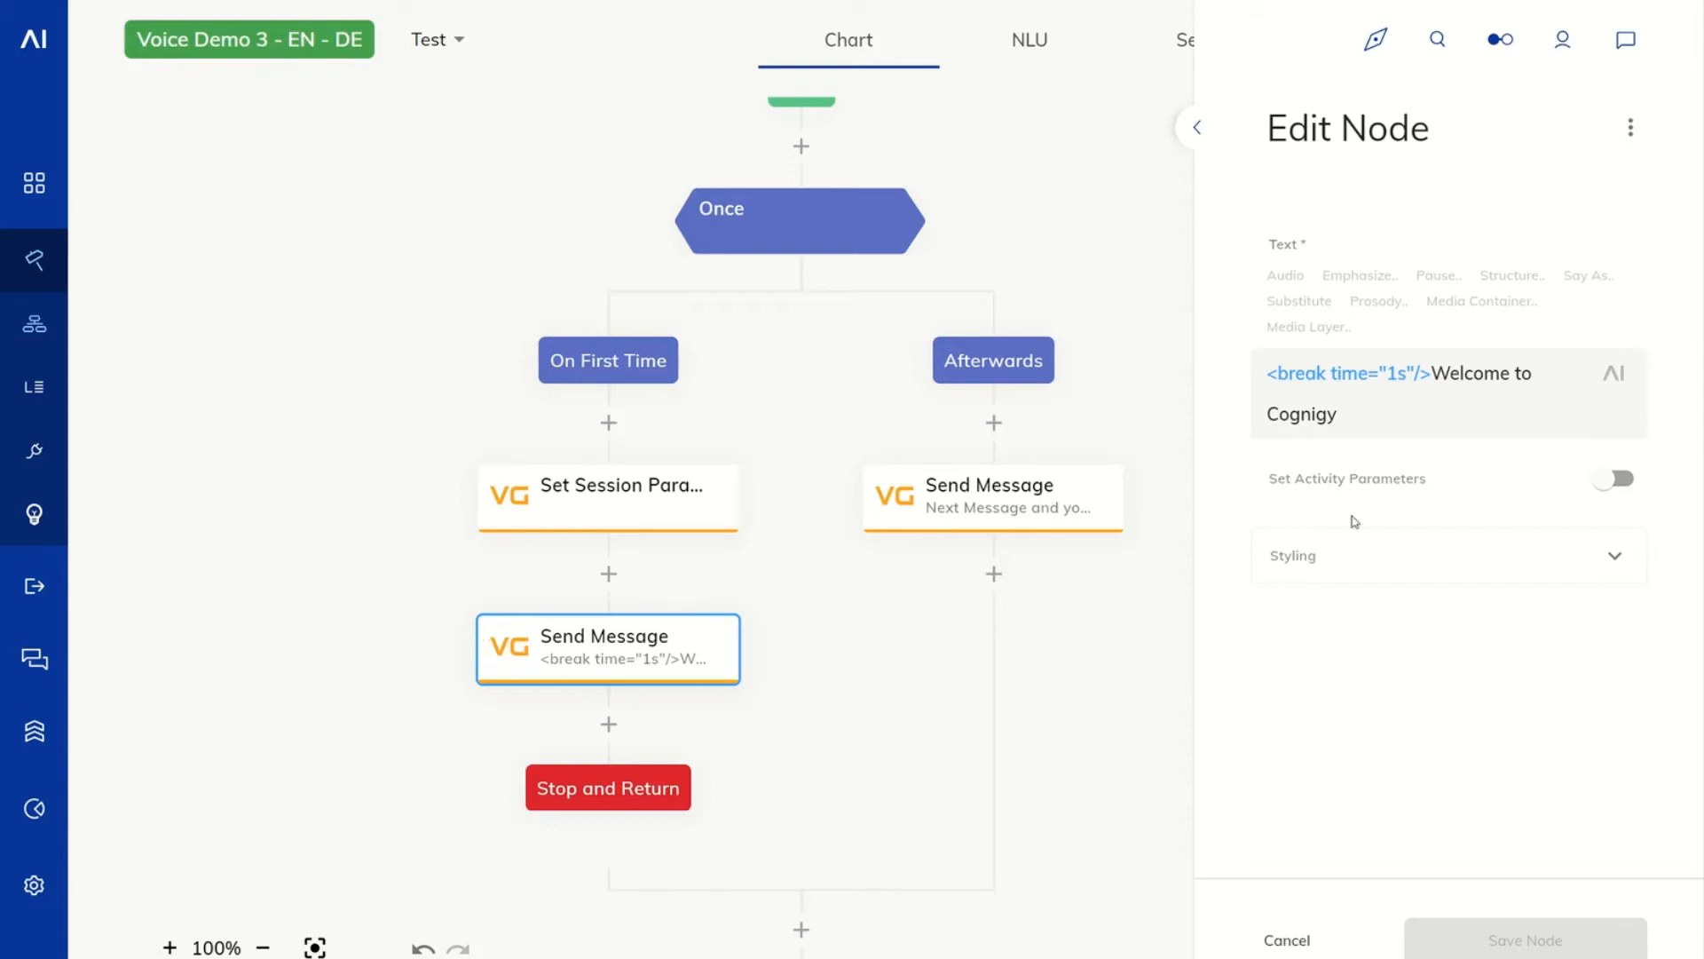
click(1623, 480)
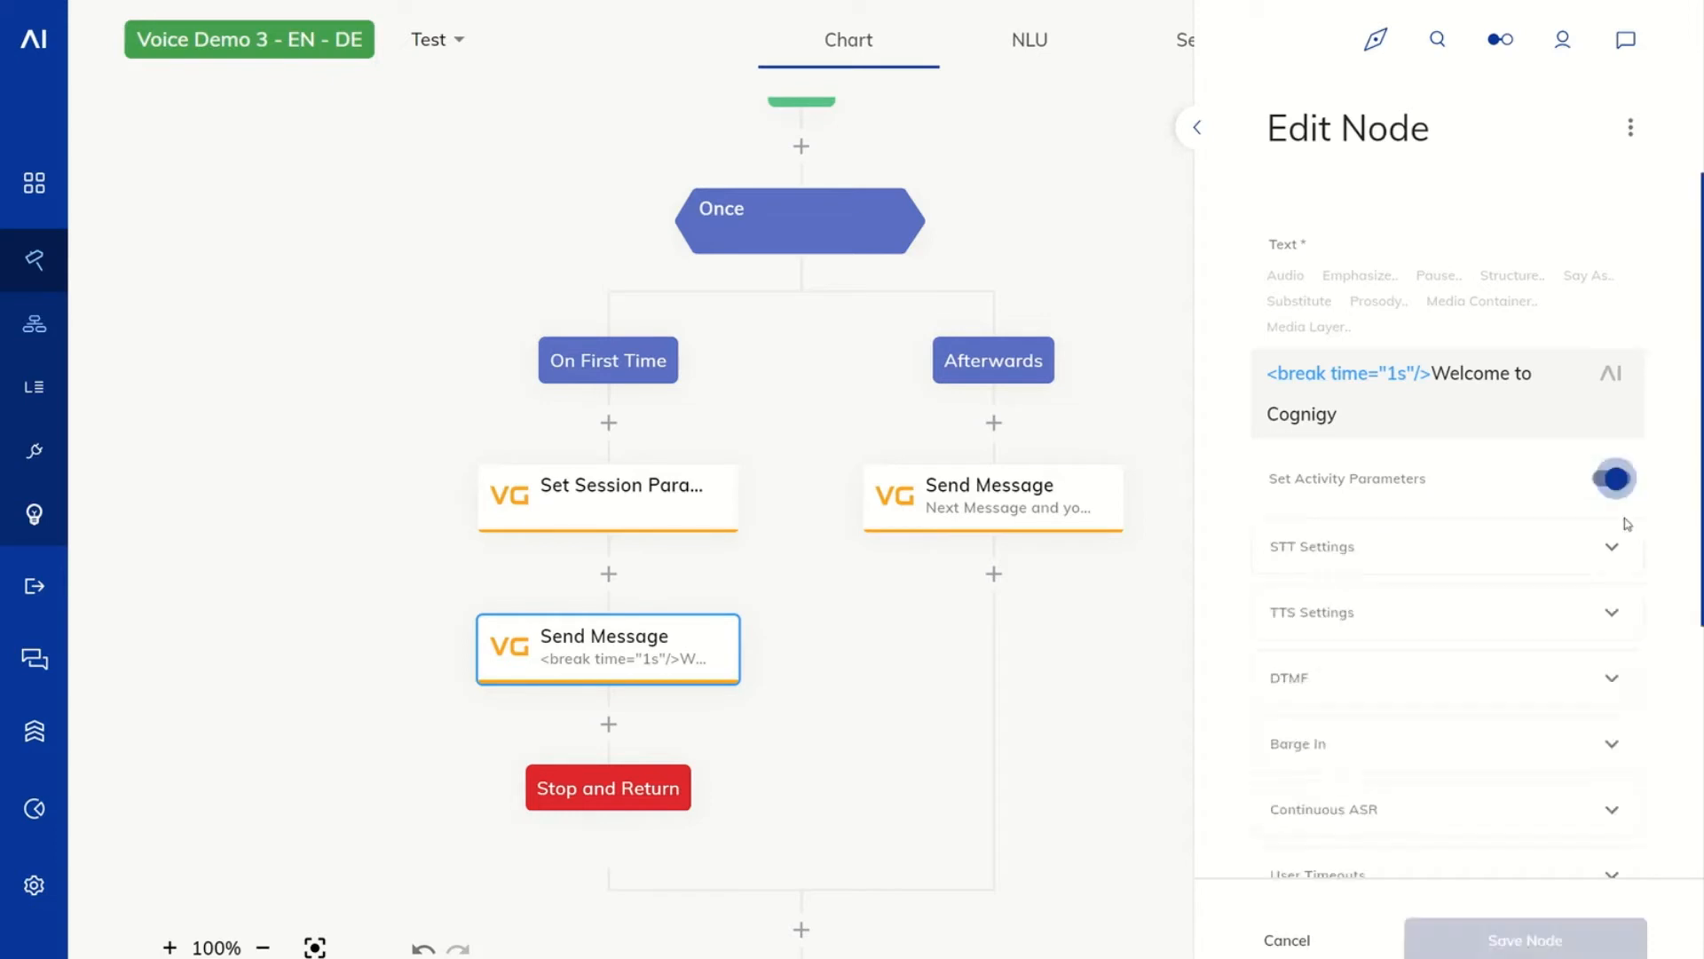
scroll(1633, 496, down, 1)
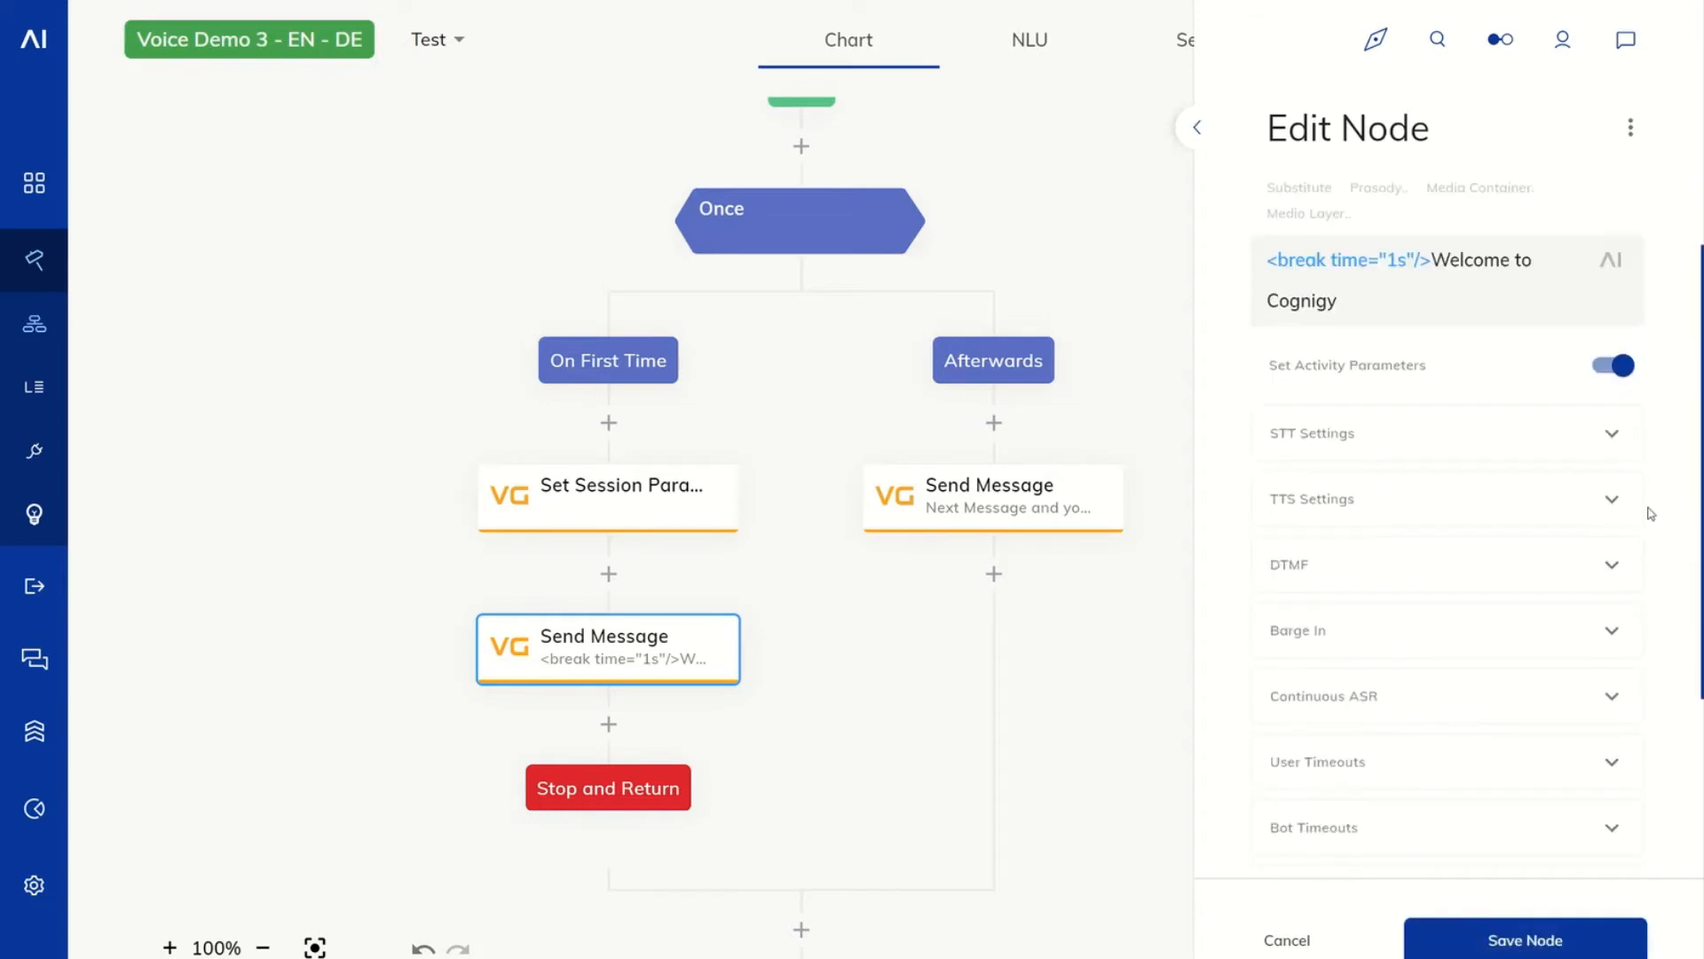
click(1375, 635)
scroll(1375, 635, down, 3)
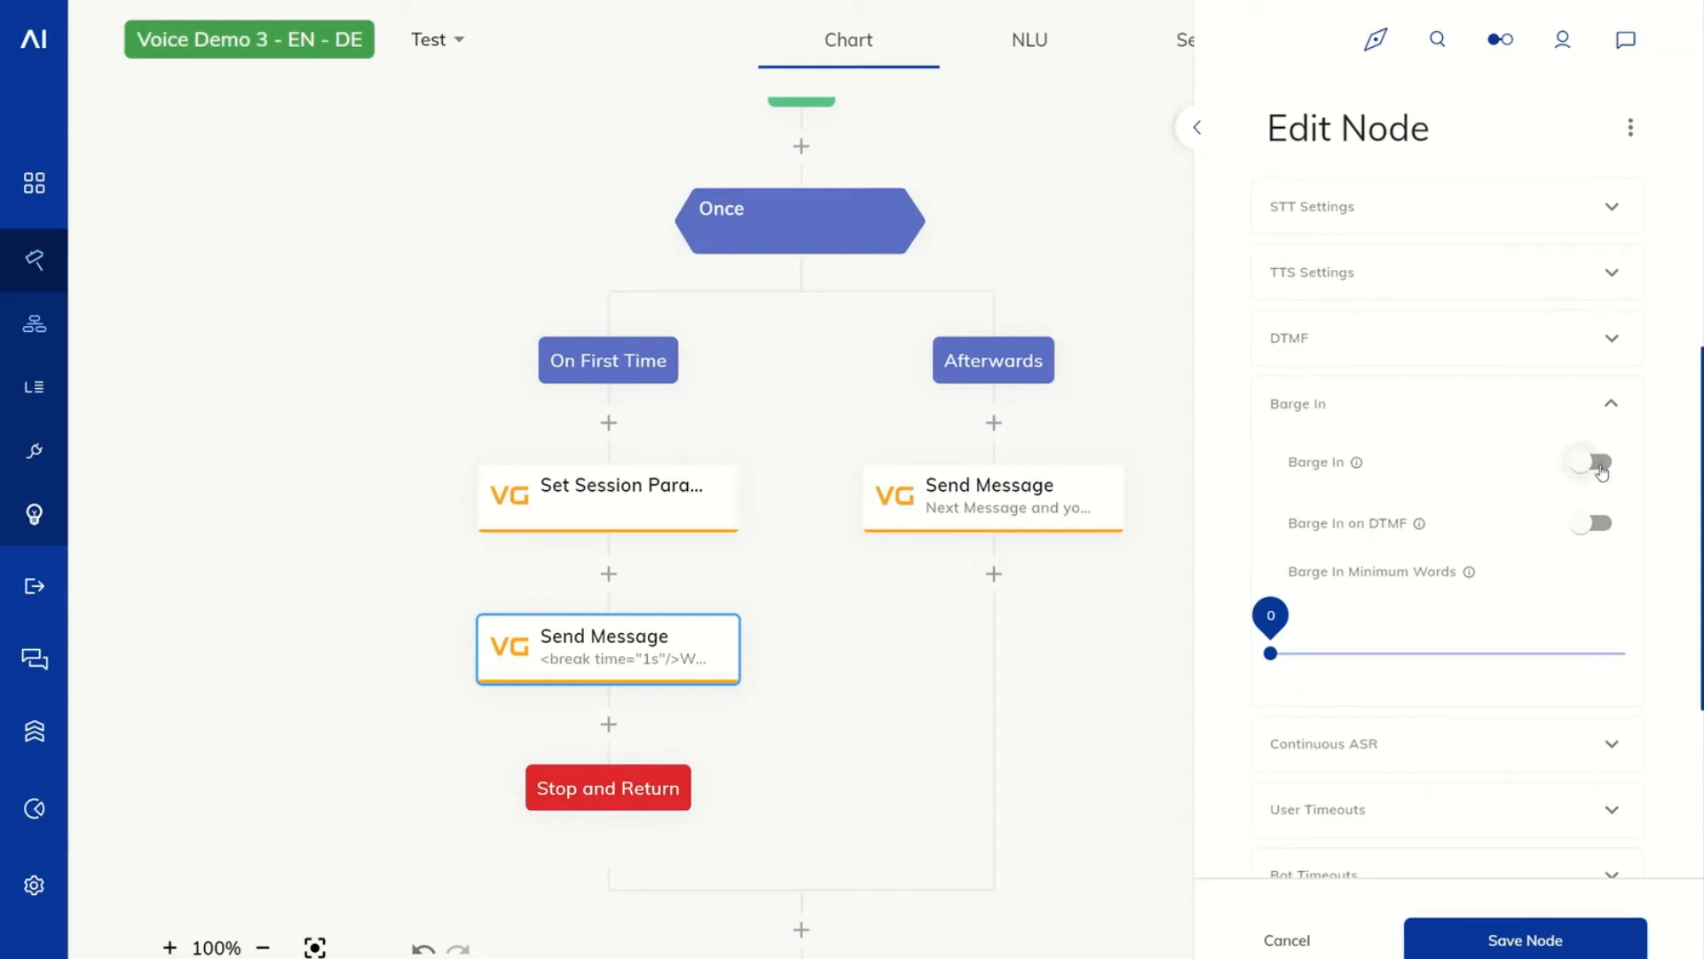
click(1598, 462)
Lengthen the message by copying "Welcome to Cognigy" and pasting it four more times after the existing text, and save the node.
scroll(1419, 790, up, 4)
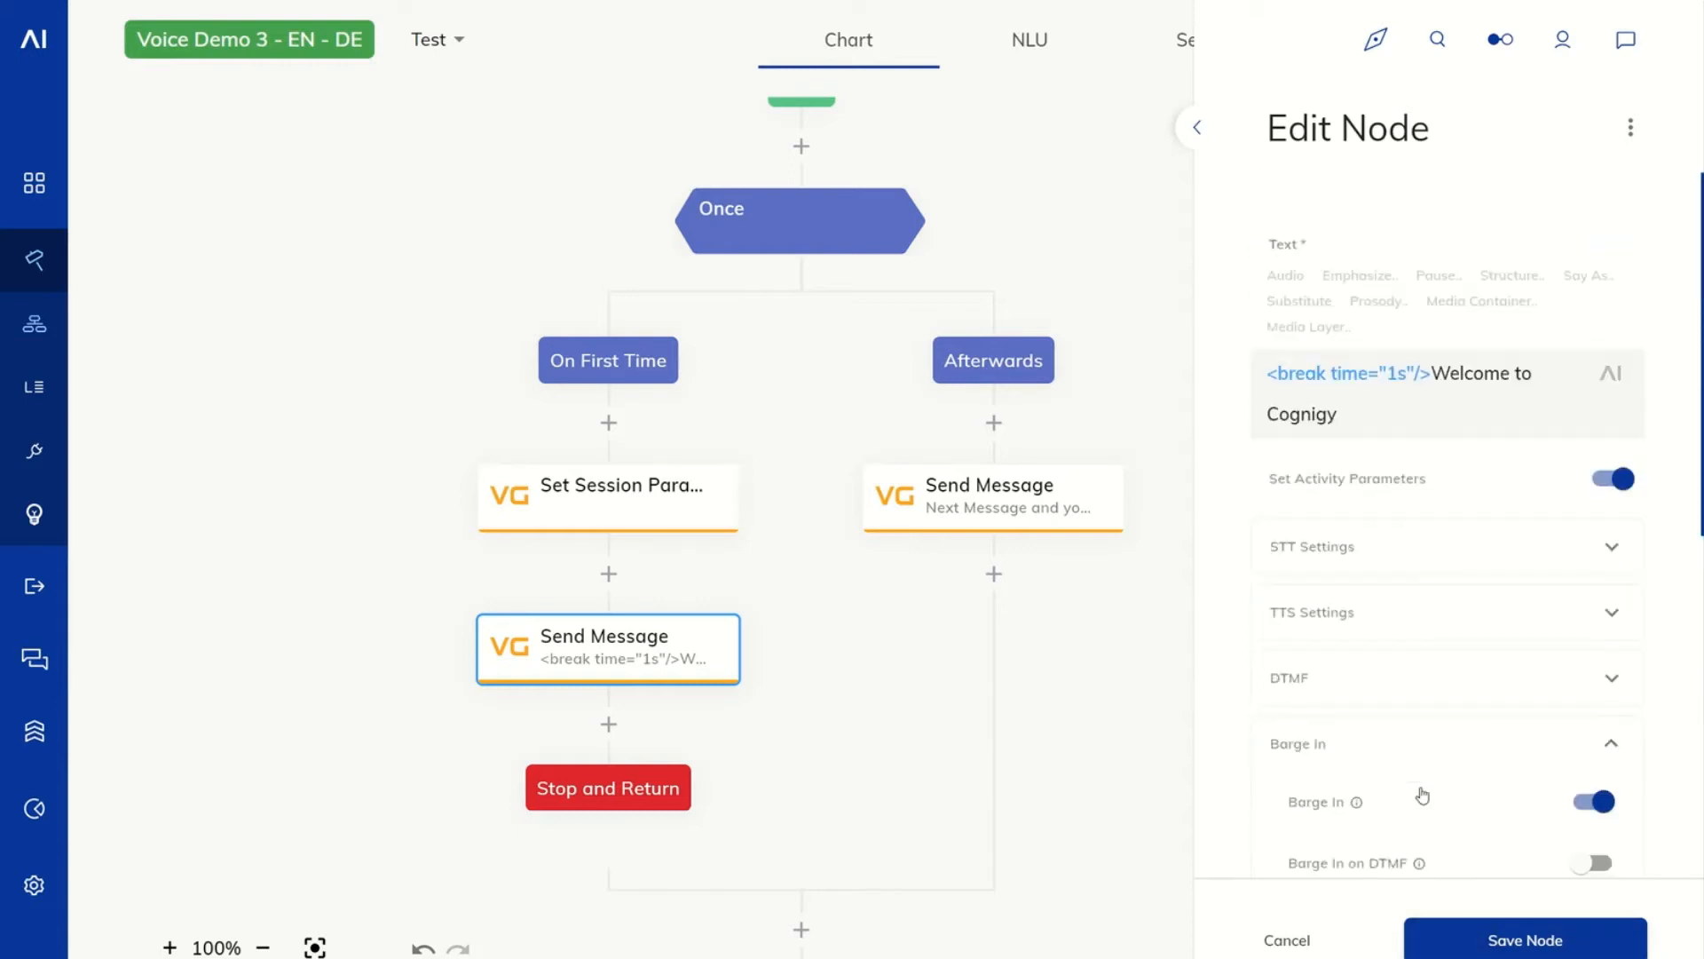
click(1394, 422)
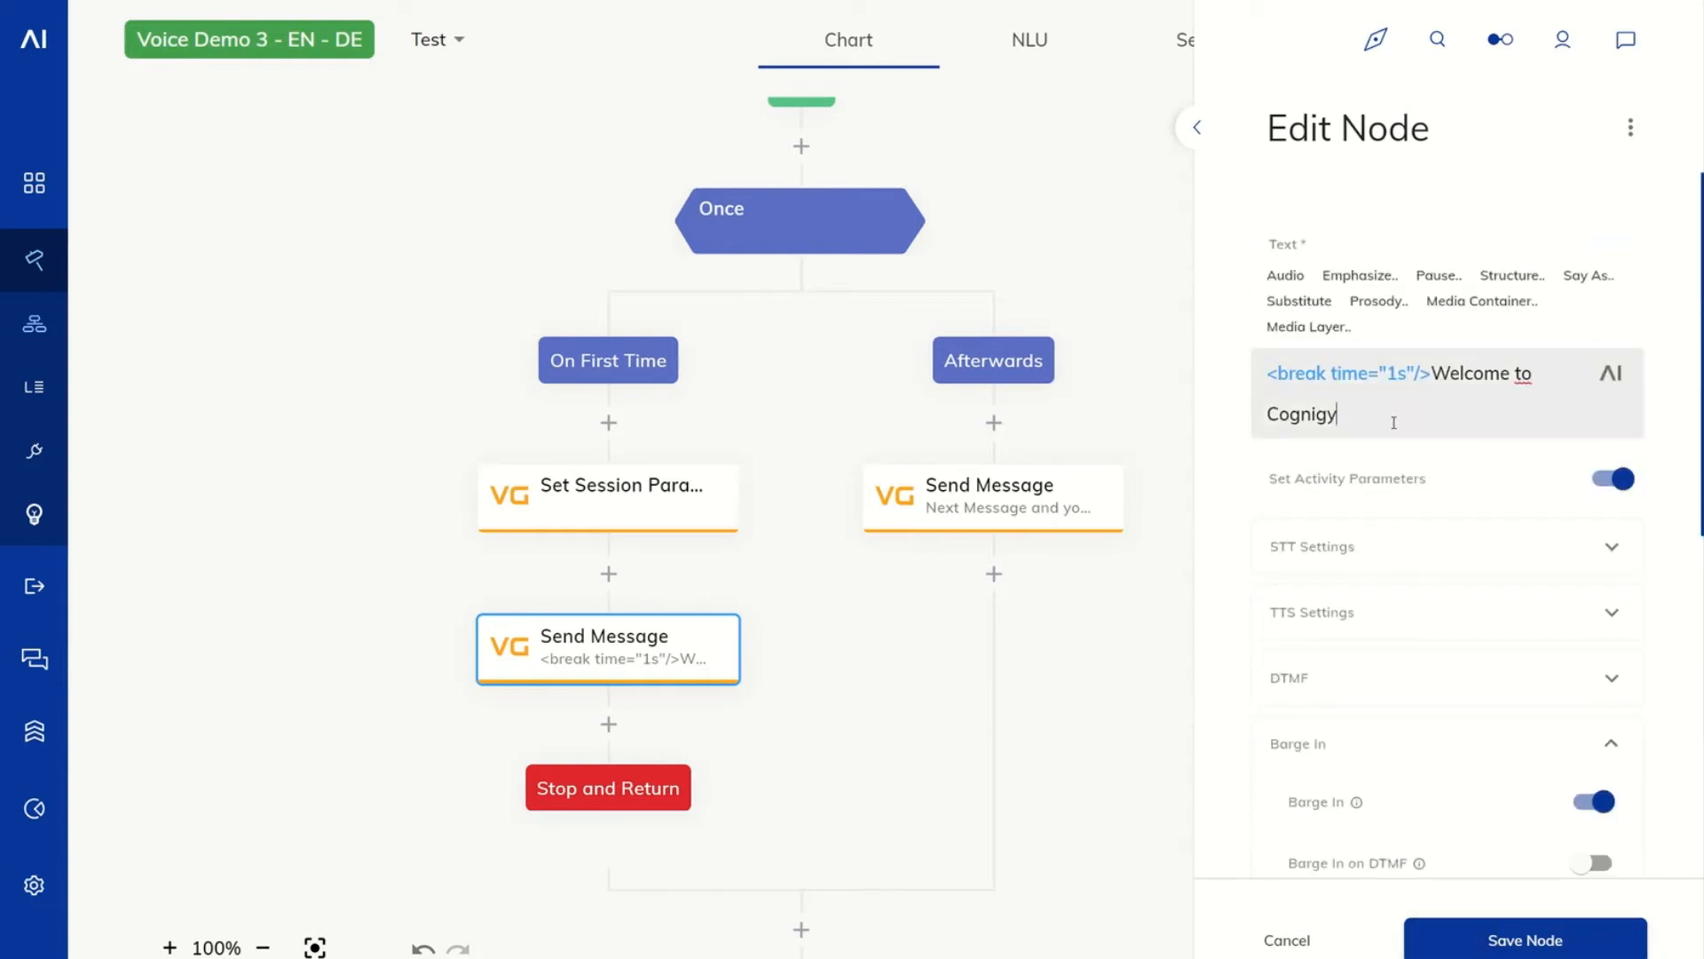
drag(1430, 374, 1440, 376)
click(1434, 375)
drag(1439, 397, 1345, 407)
key(ctrl+c)
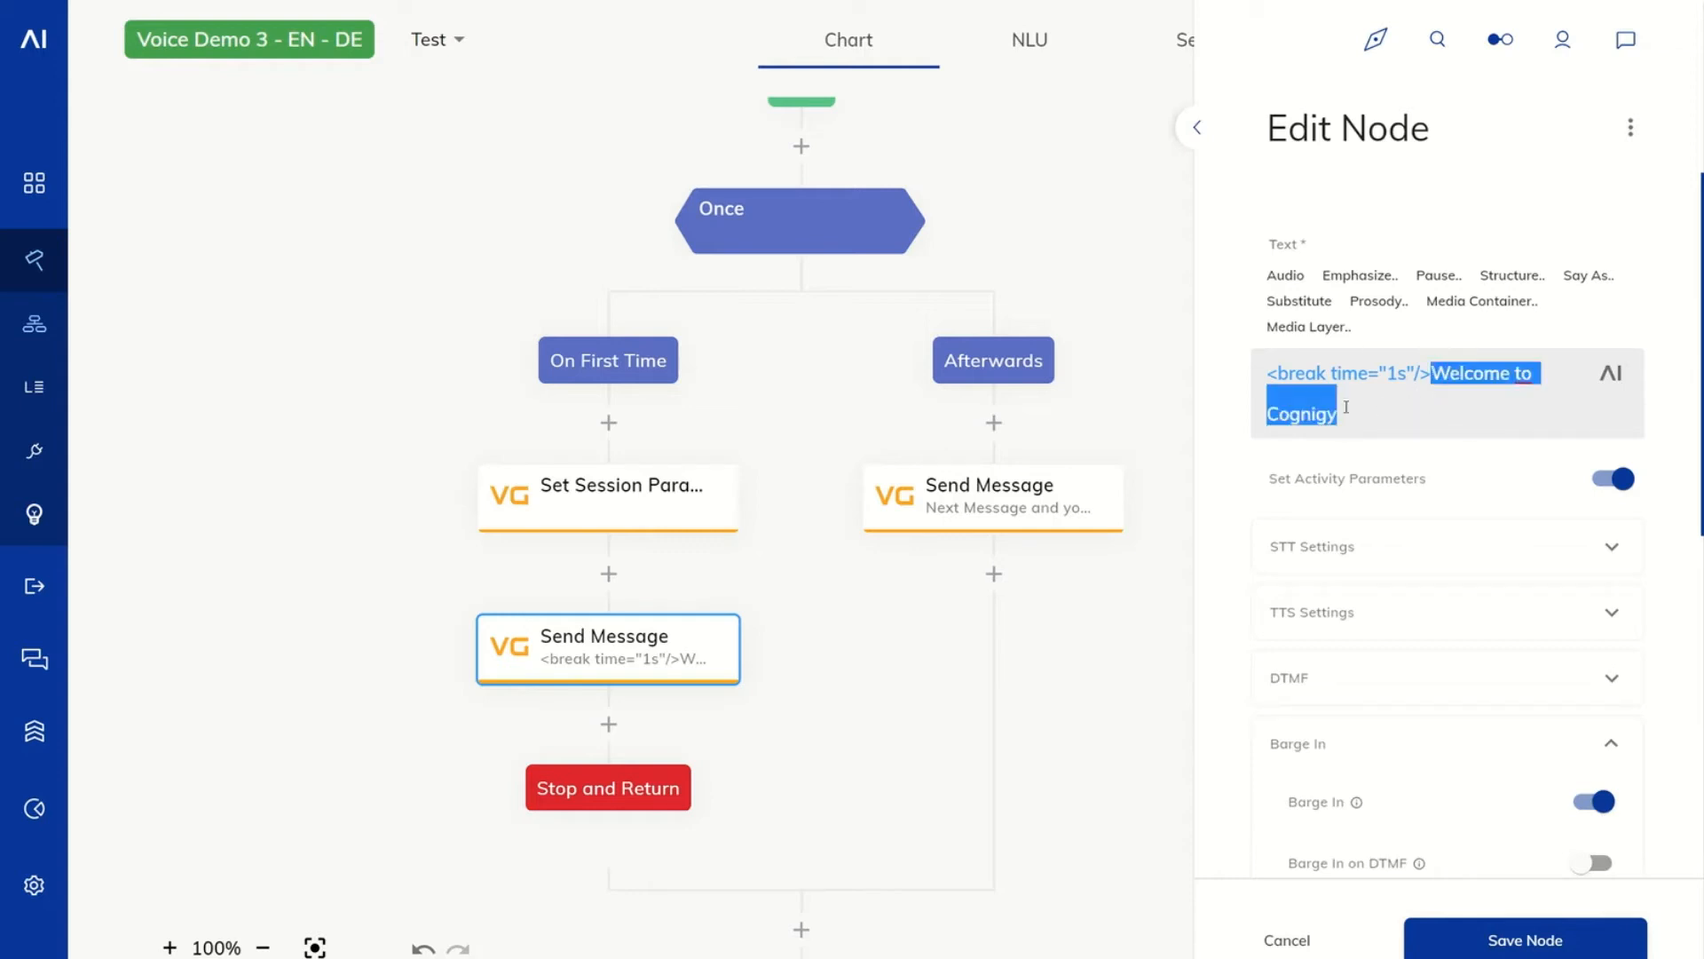
click(1370, 410)
key(ctrl+v)
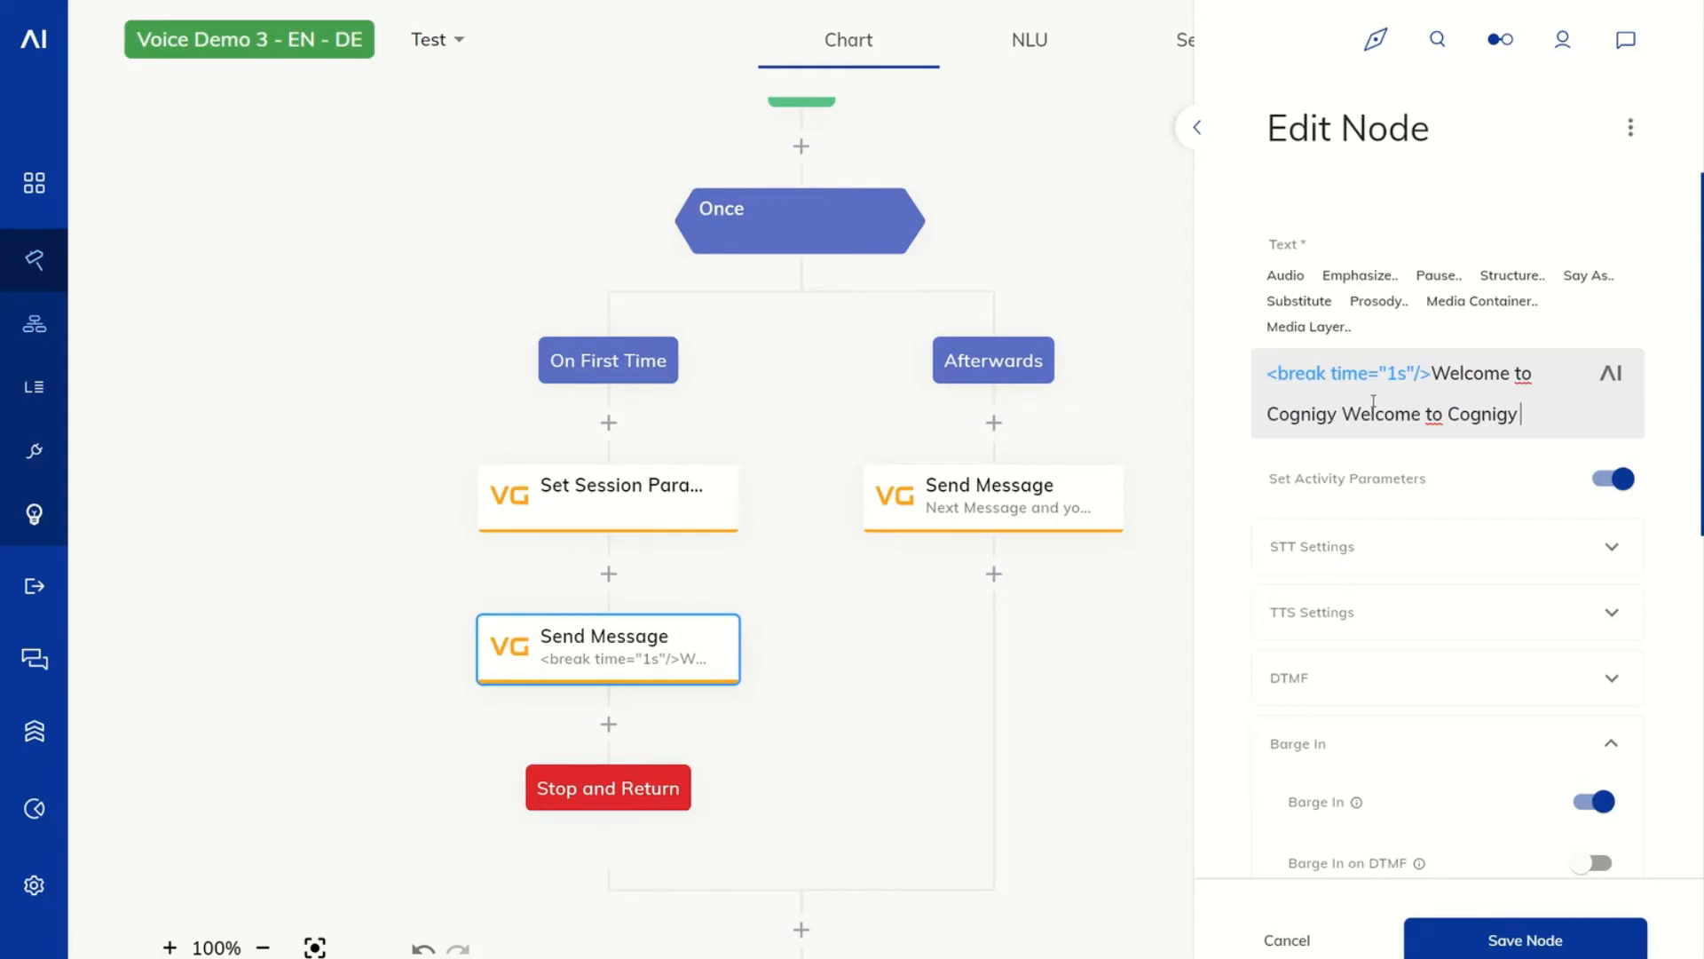
key(ctrl+v)
key(ctrl+v)
key(ctrl+v)
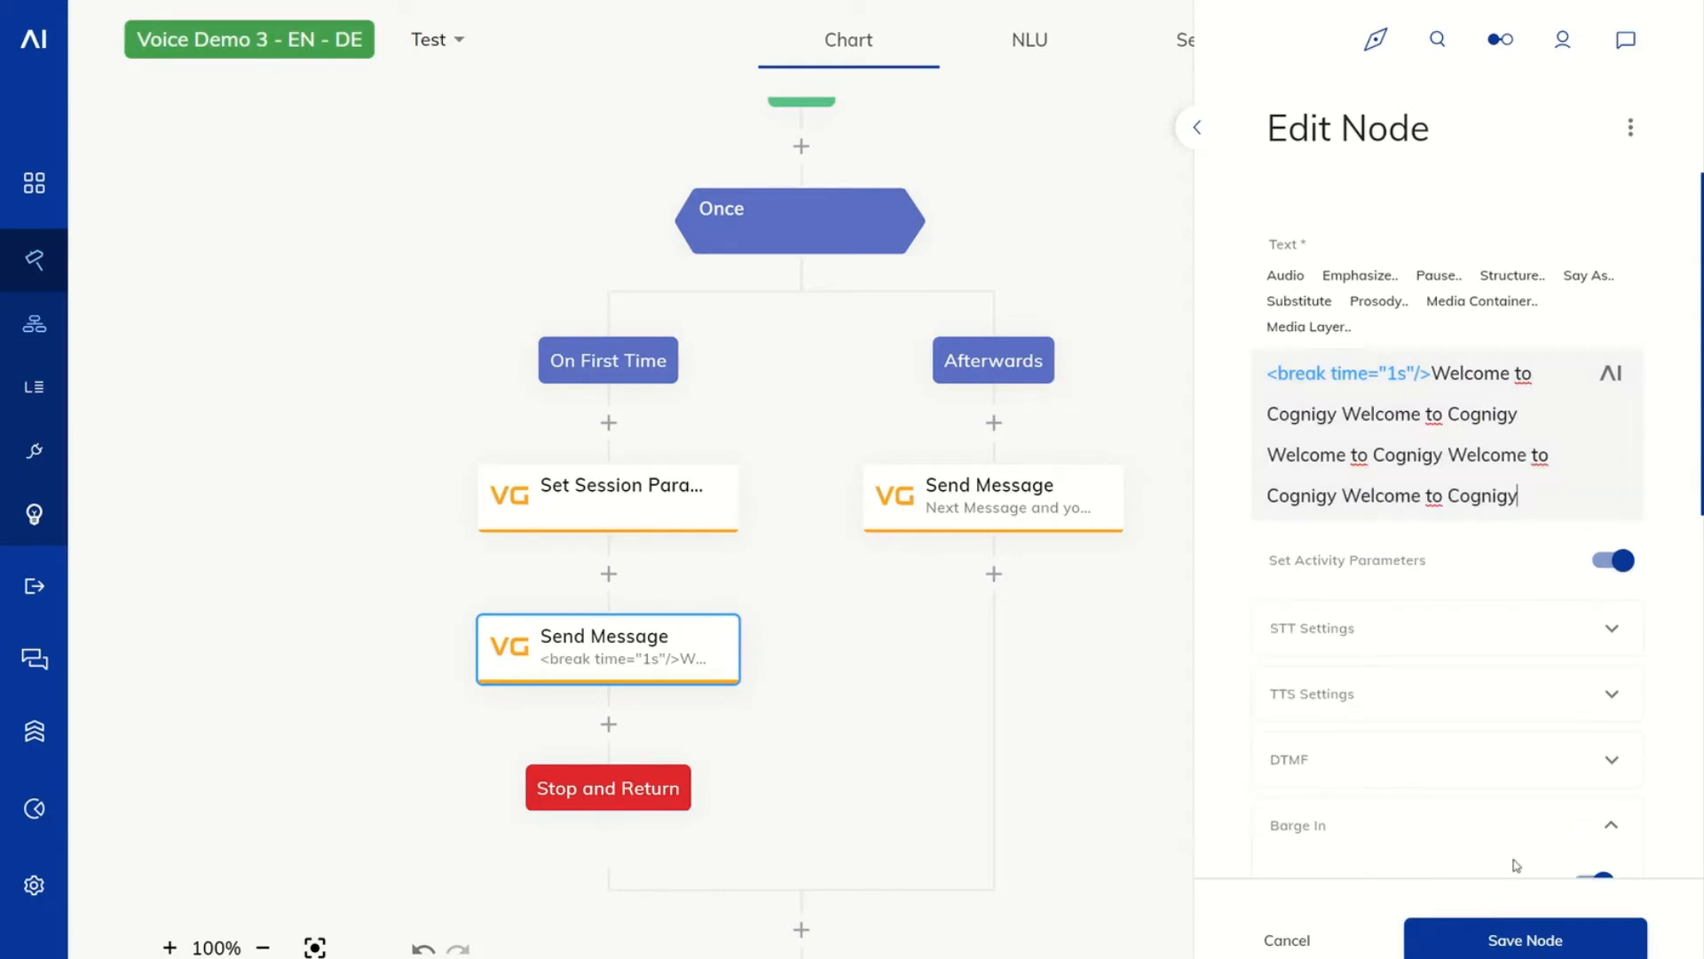
scroll(1523, 778, down, 1)
scroll(1522, 778, down, 1)
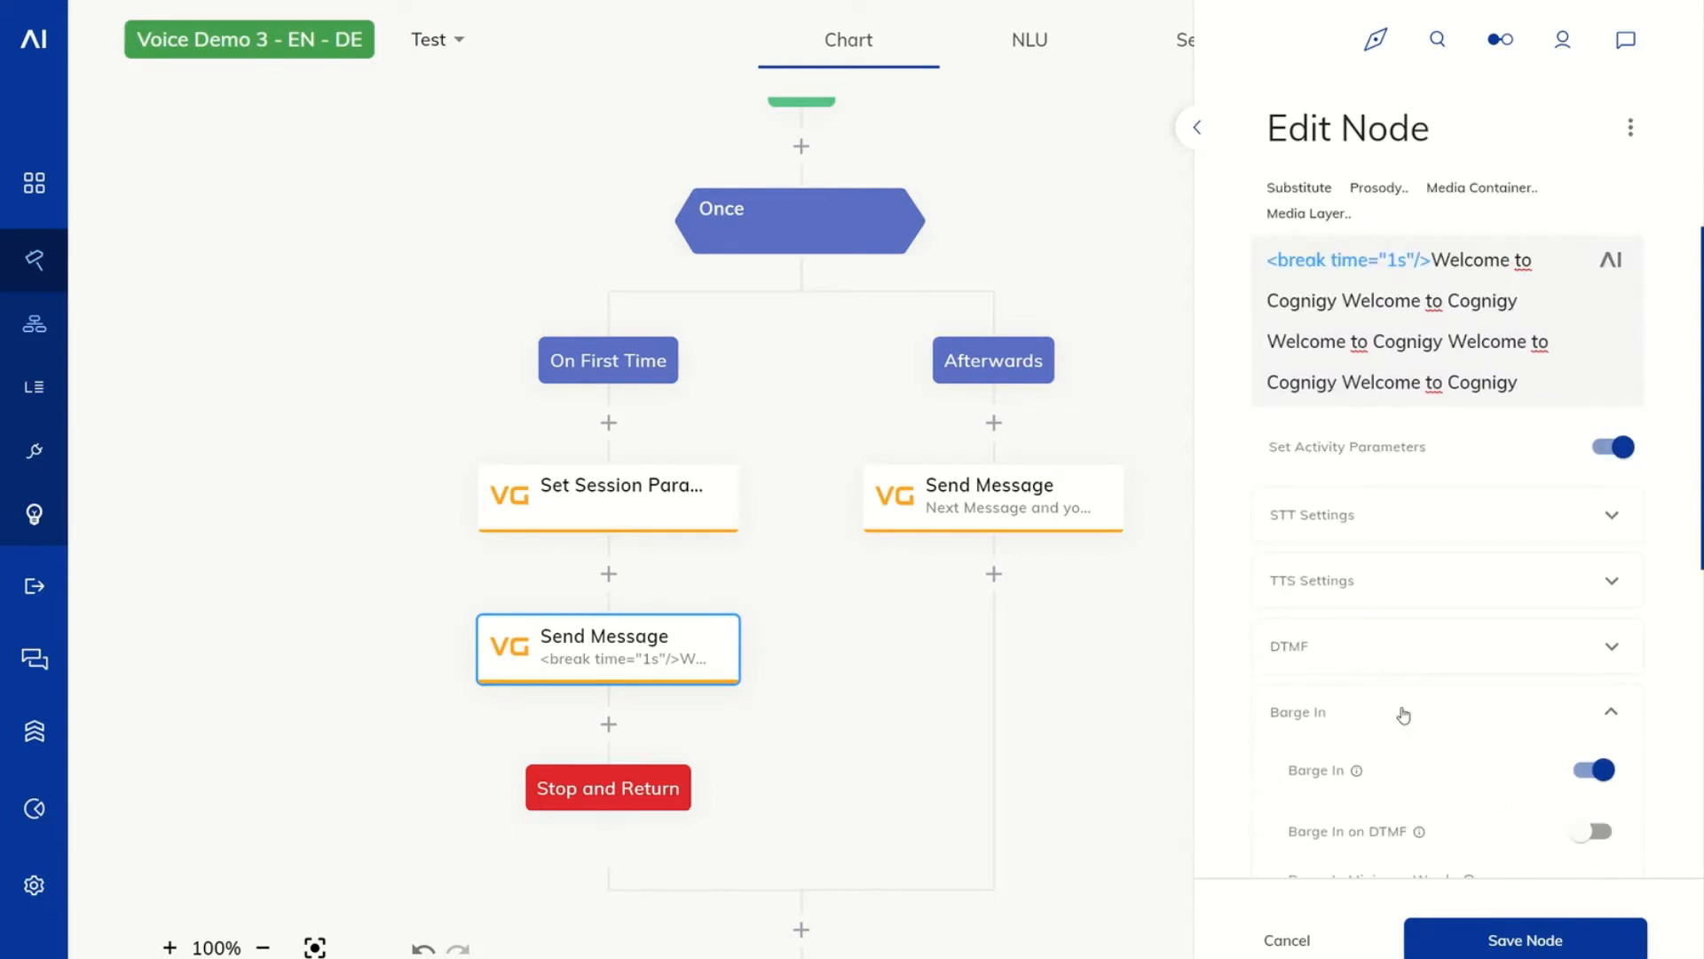
click(1481, 937)
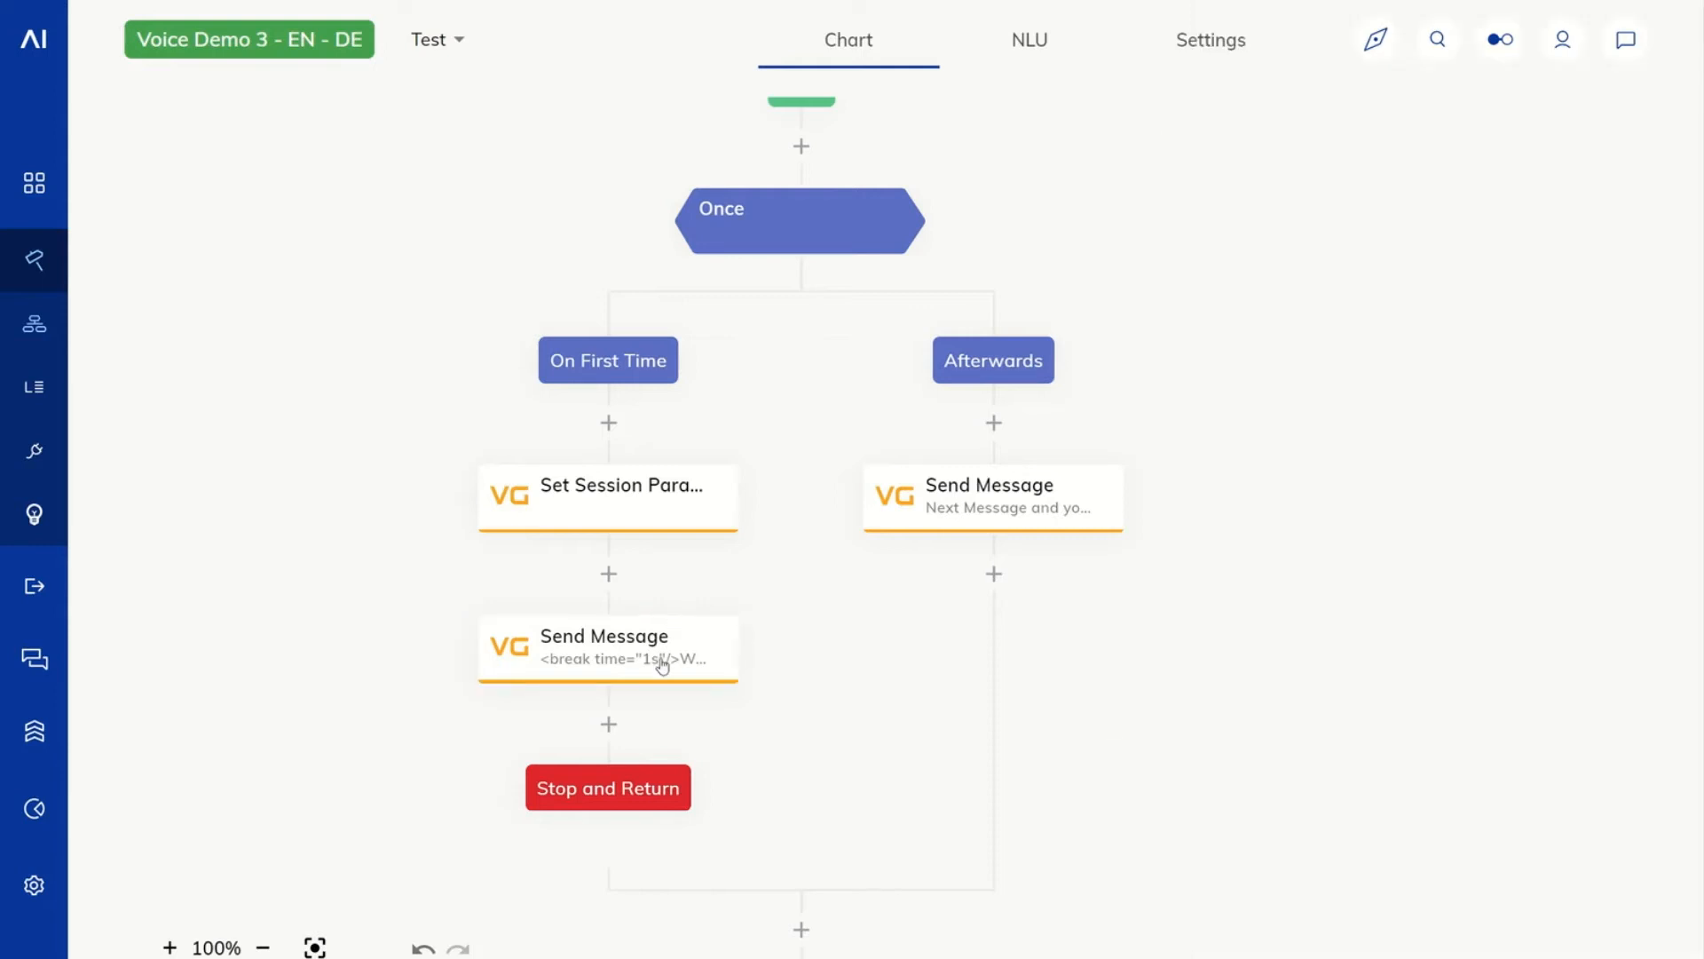
Review the Afterwards Send Message text and the Barge In options of the On First Time Send Message node.
click(943, 515)
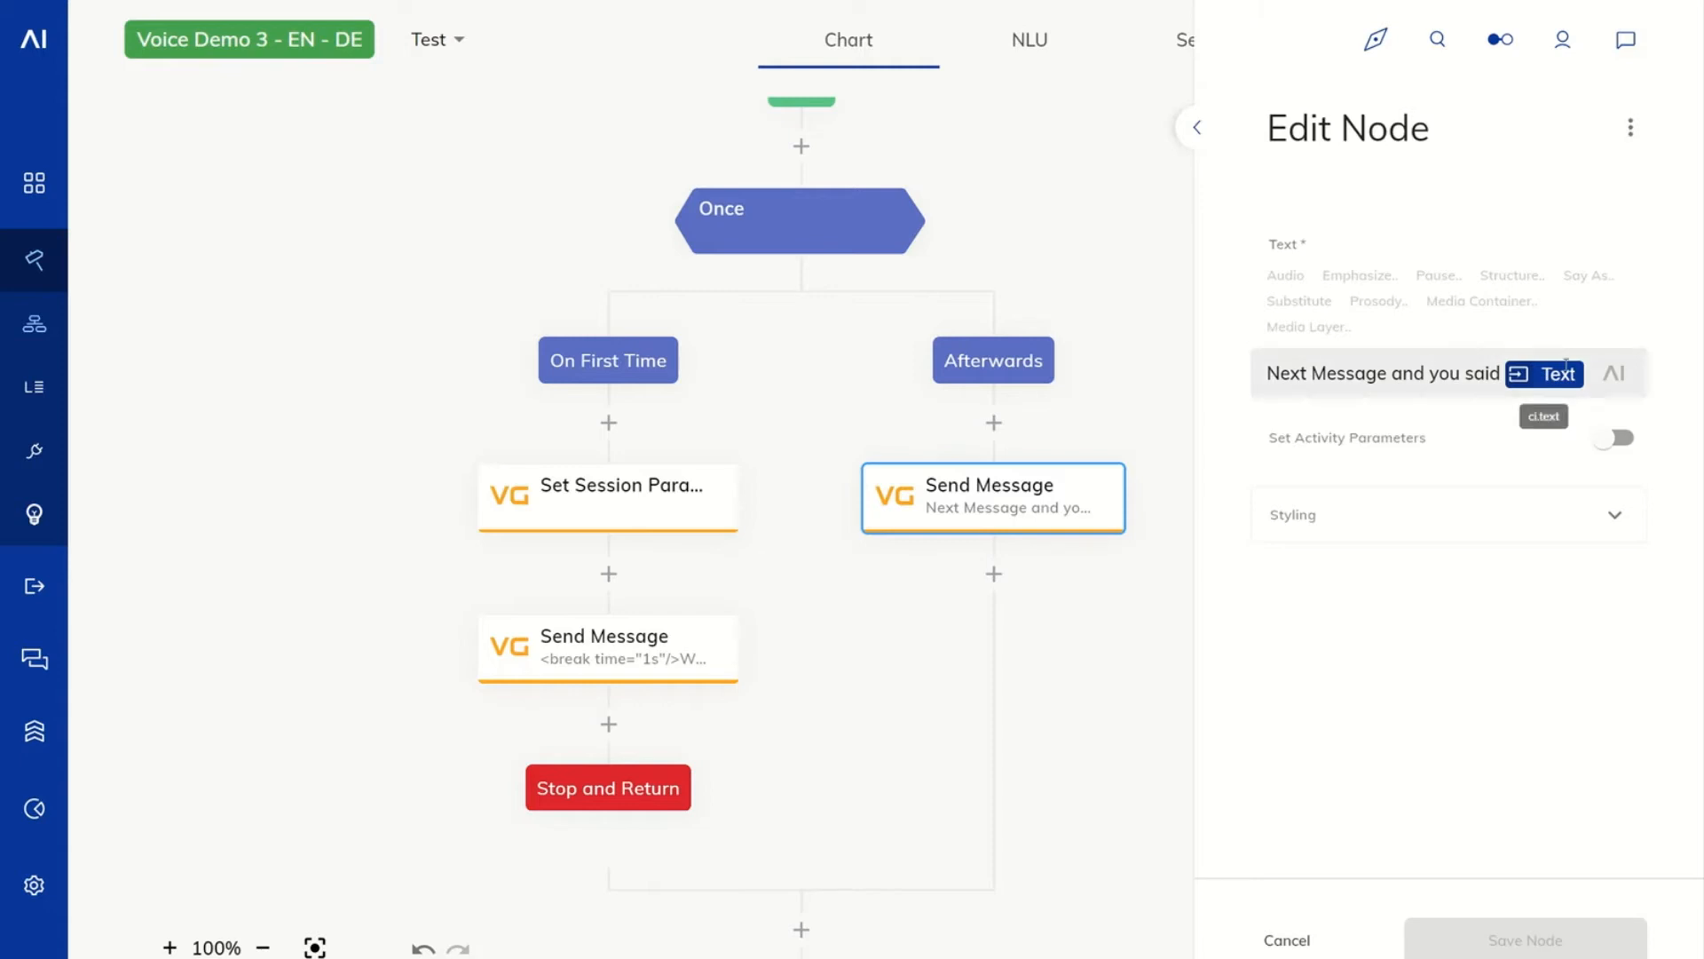
click(1289, 939)
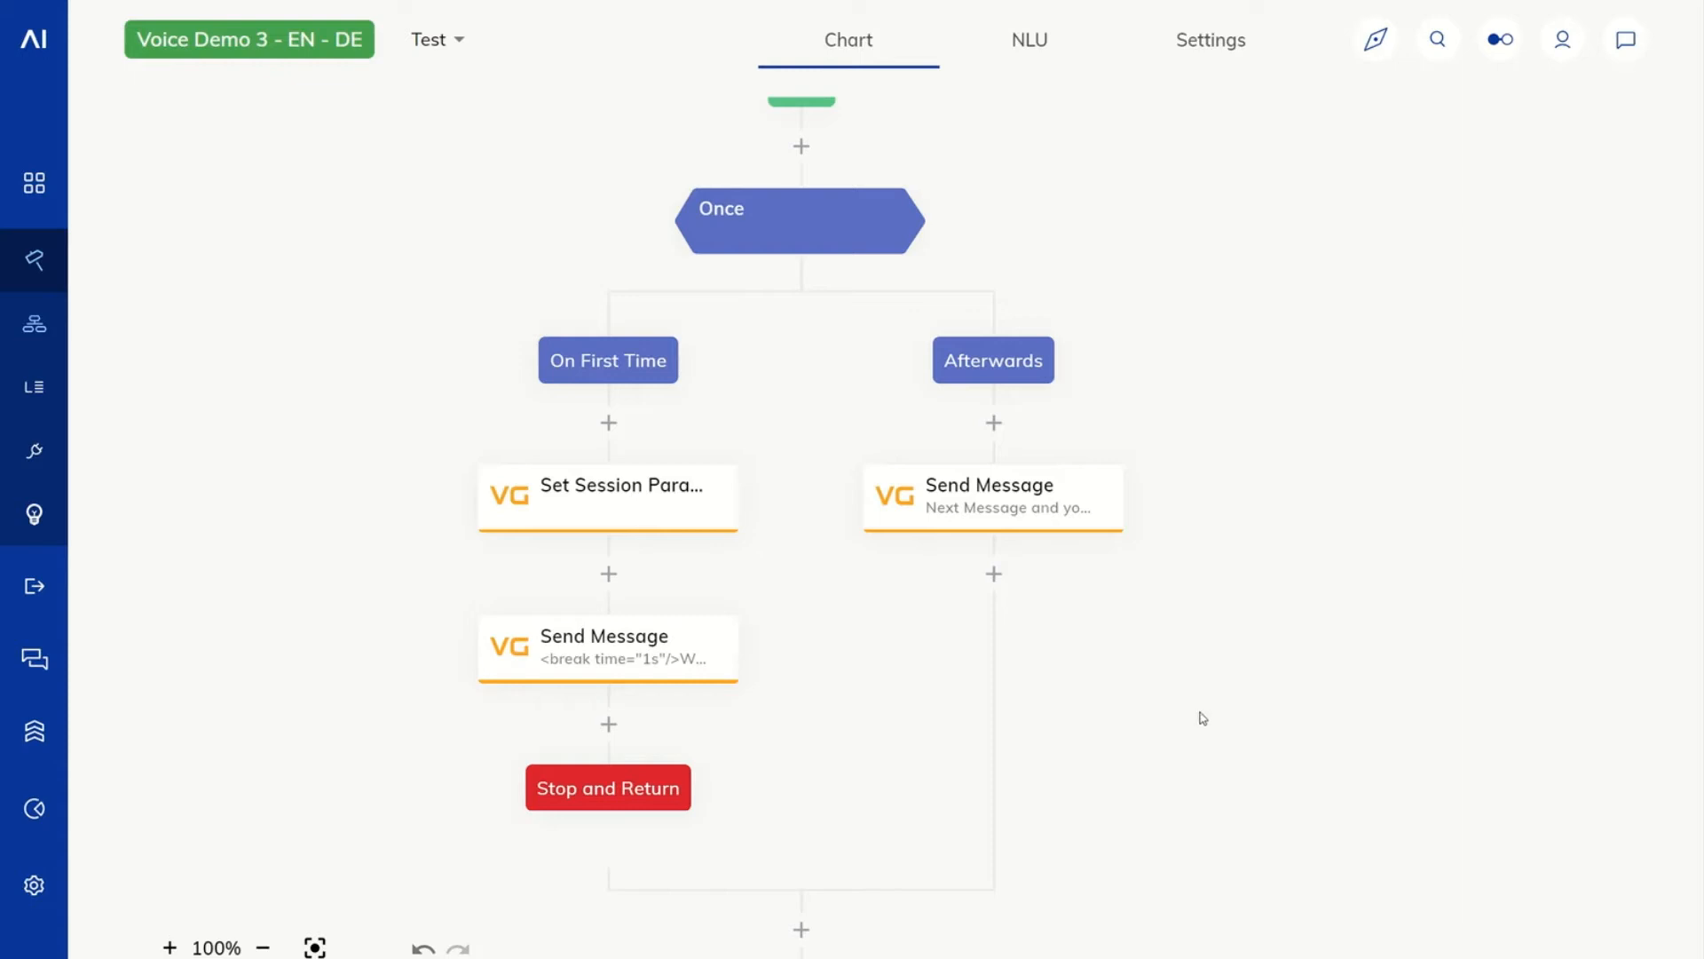
click(664, 643)
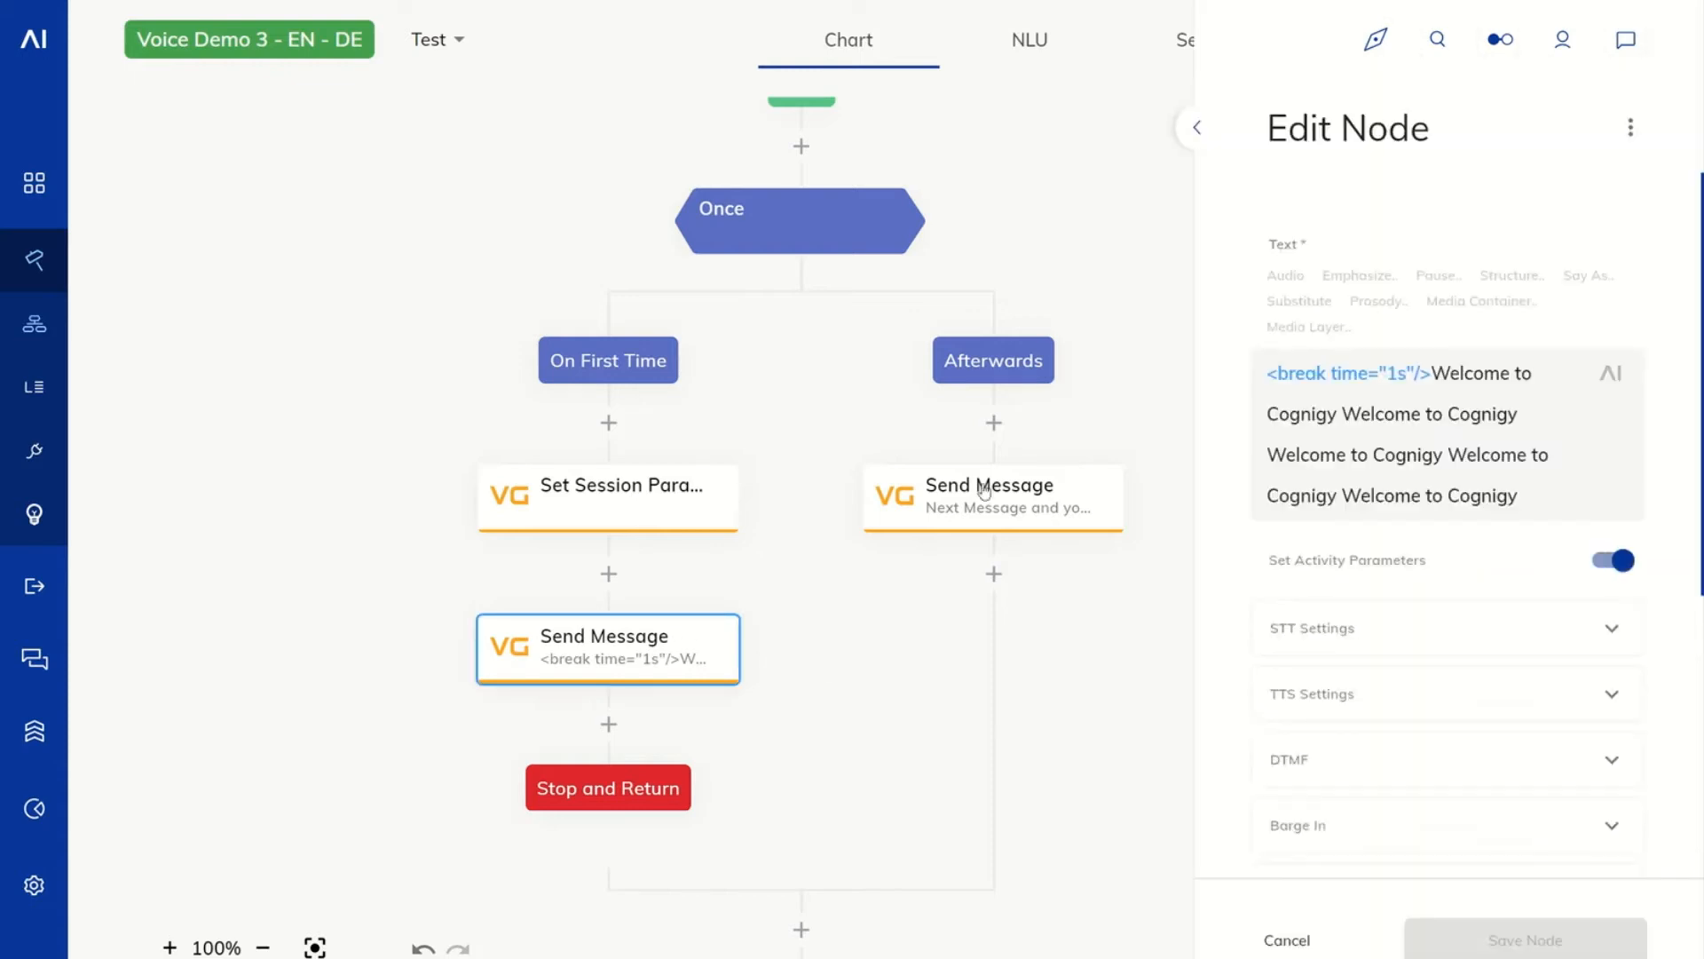
scroll(1625, 559, down, 3)
click(1442, 612)
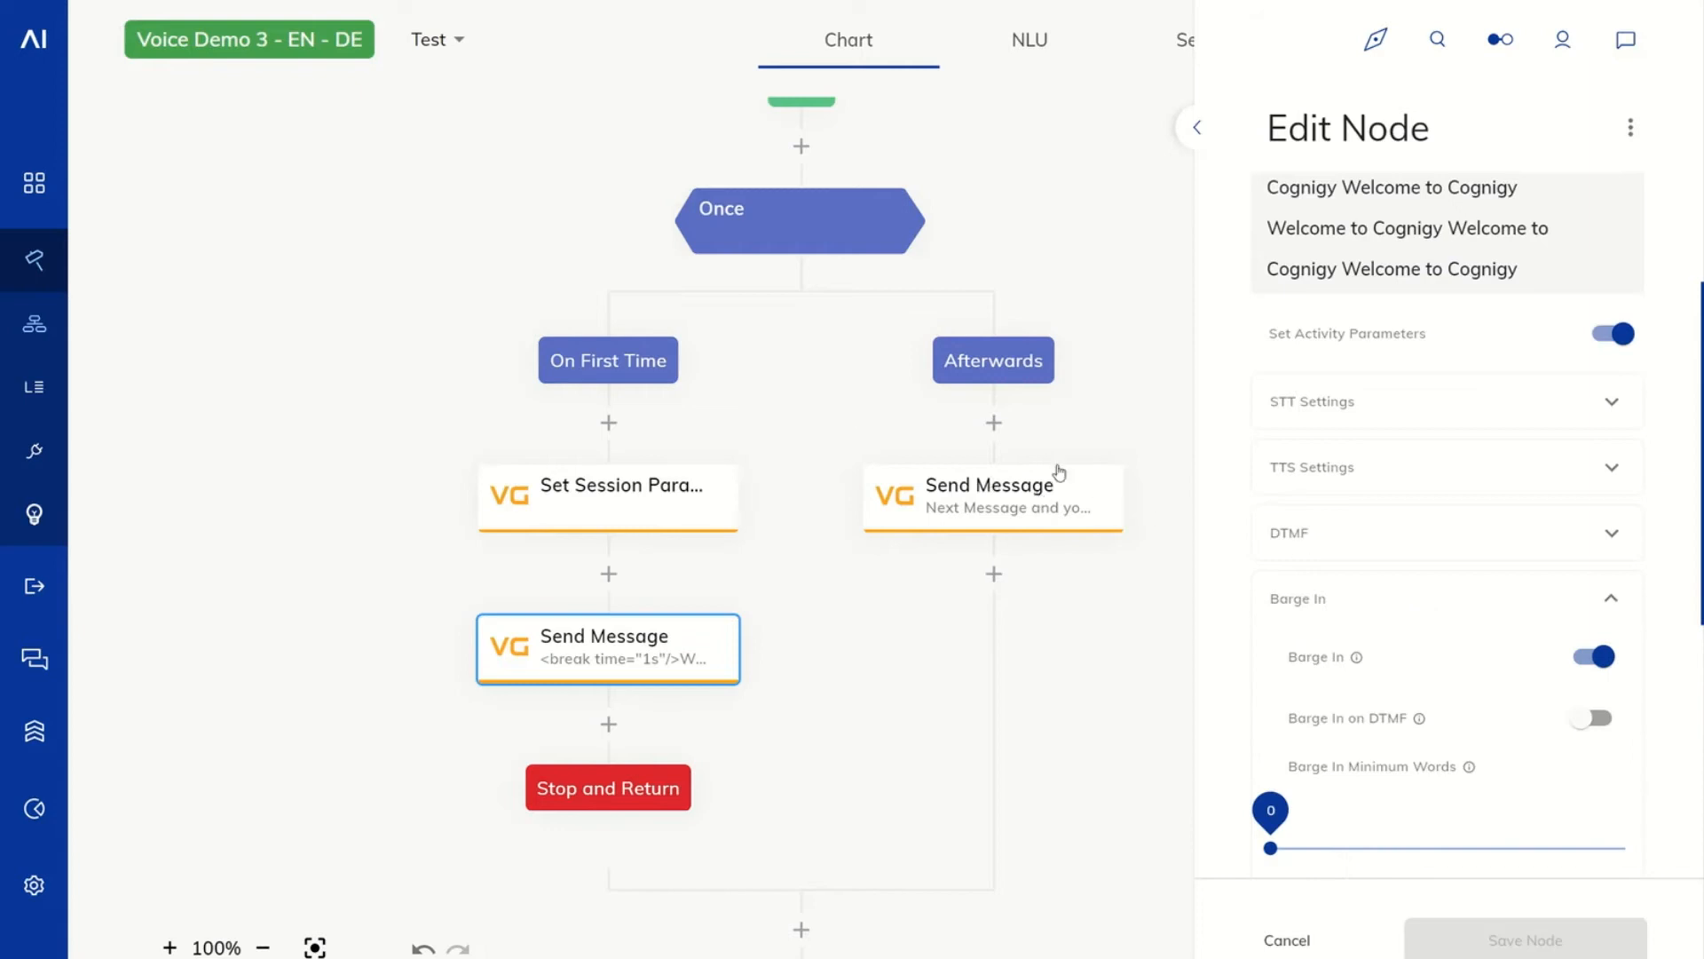
click(785, 426)
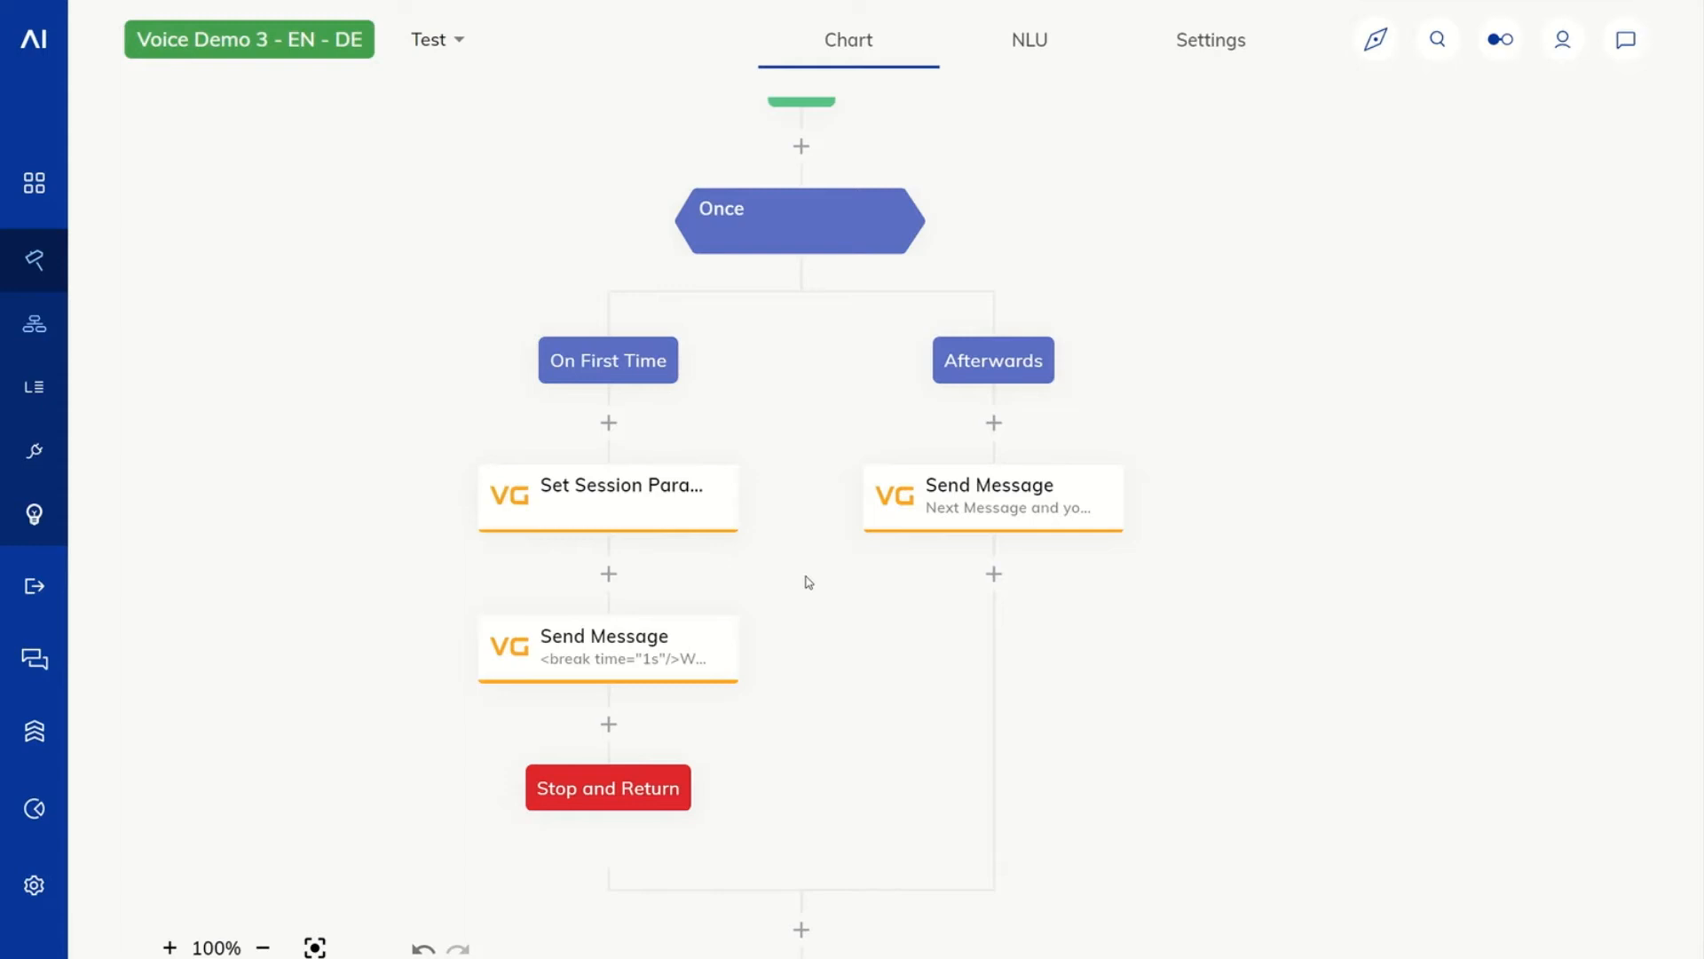
Inspect the STT and TTS settings of the On First Time Set Session Parameters node.
click(672, 505)
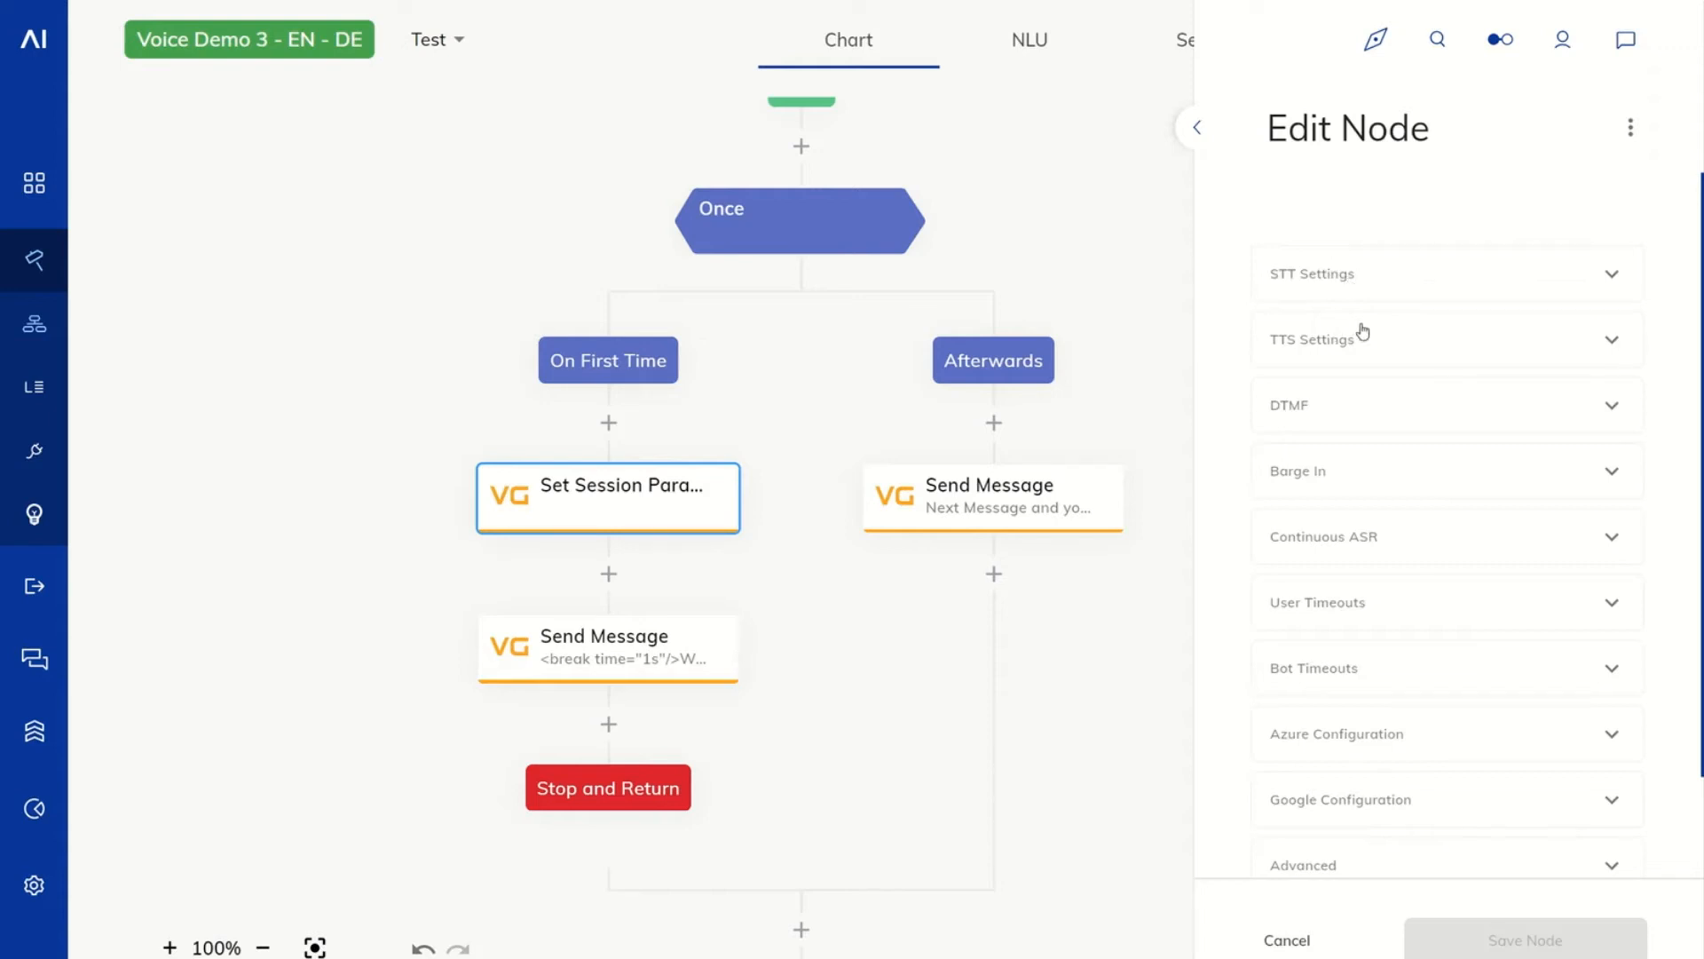
click(1369, 278)
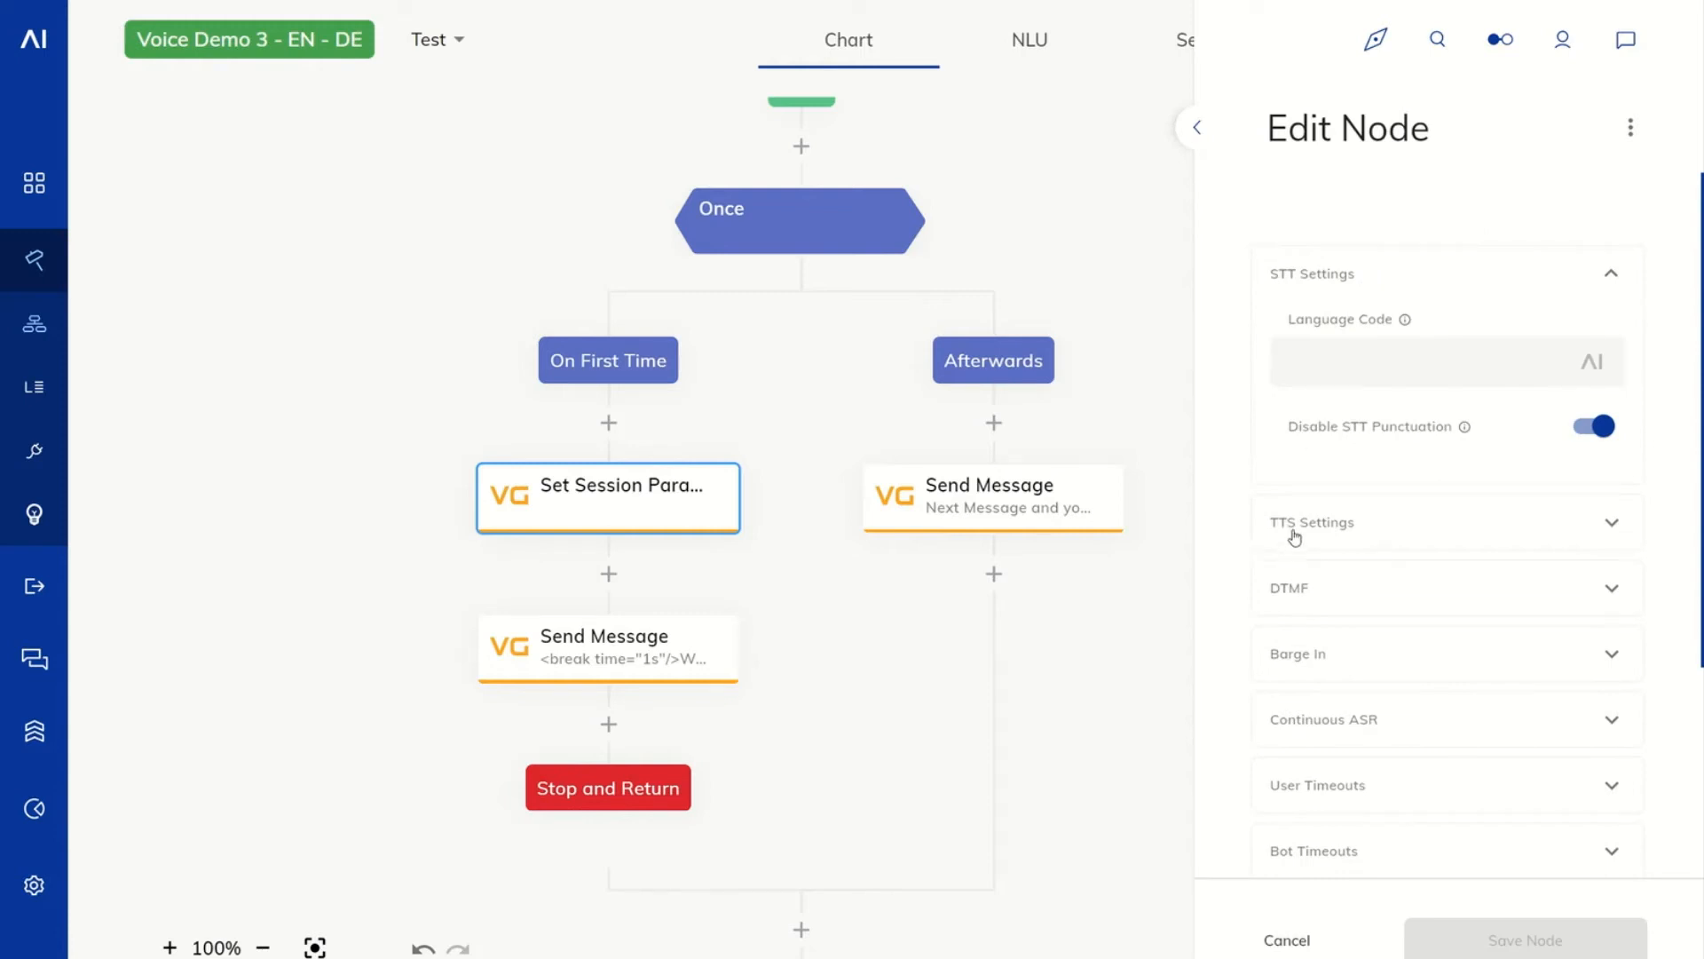
click(1295, 533)
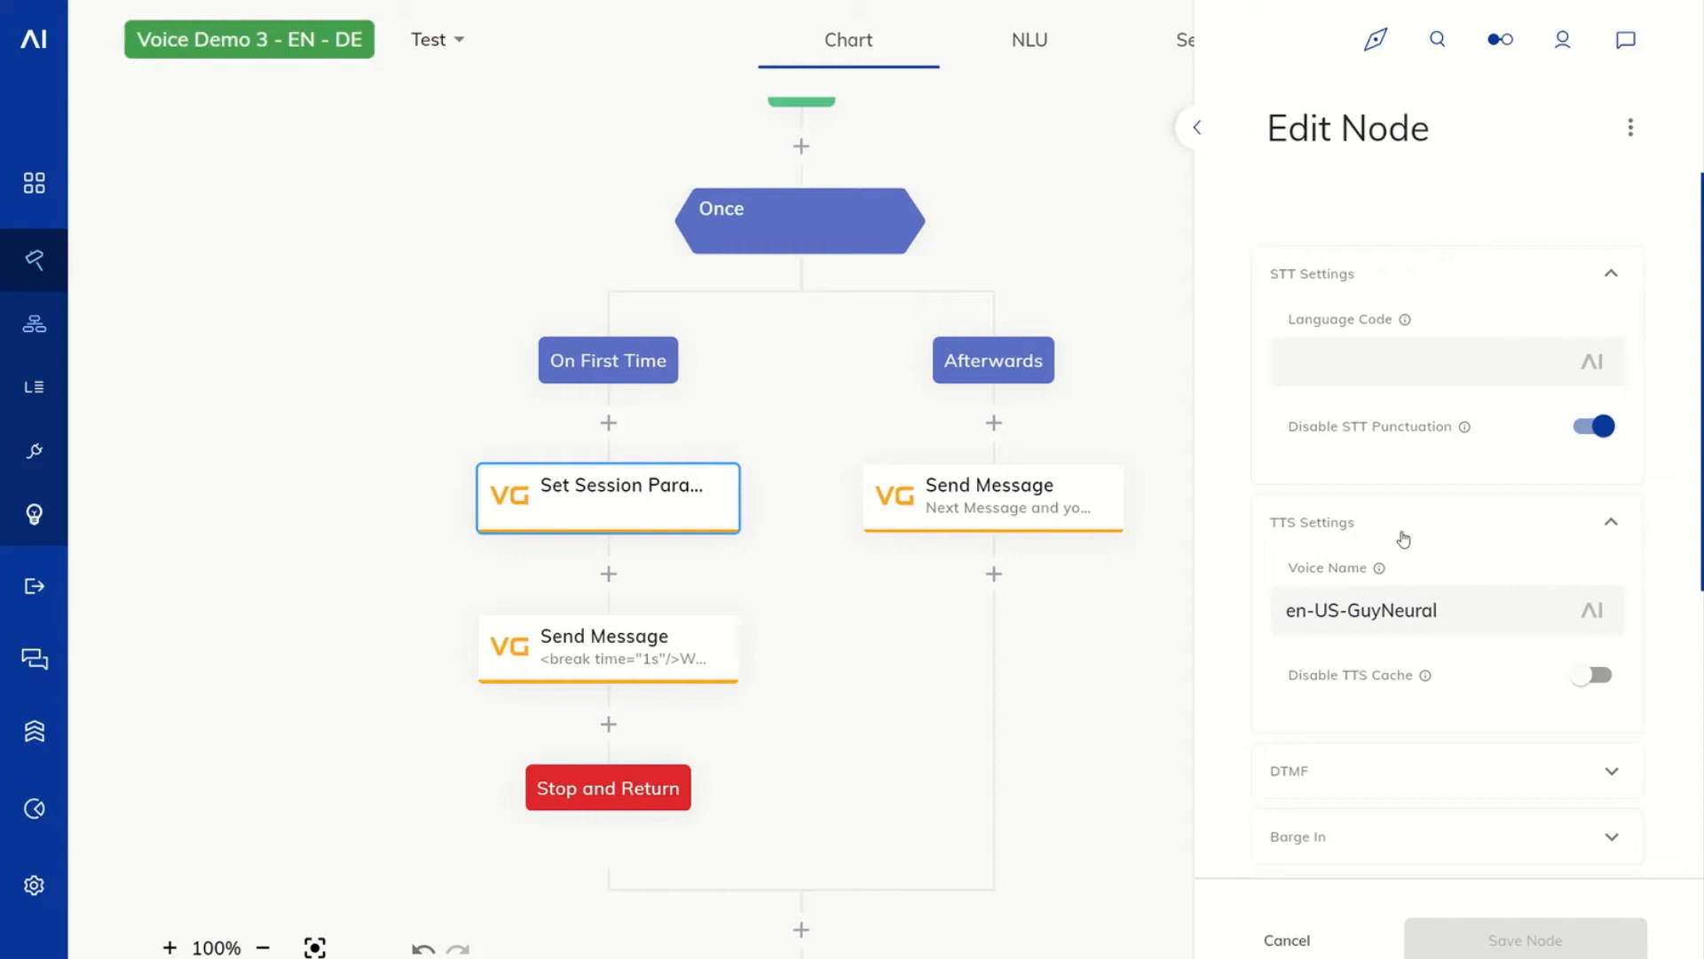
click(951, 491)
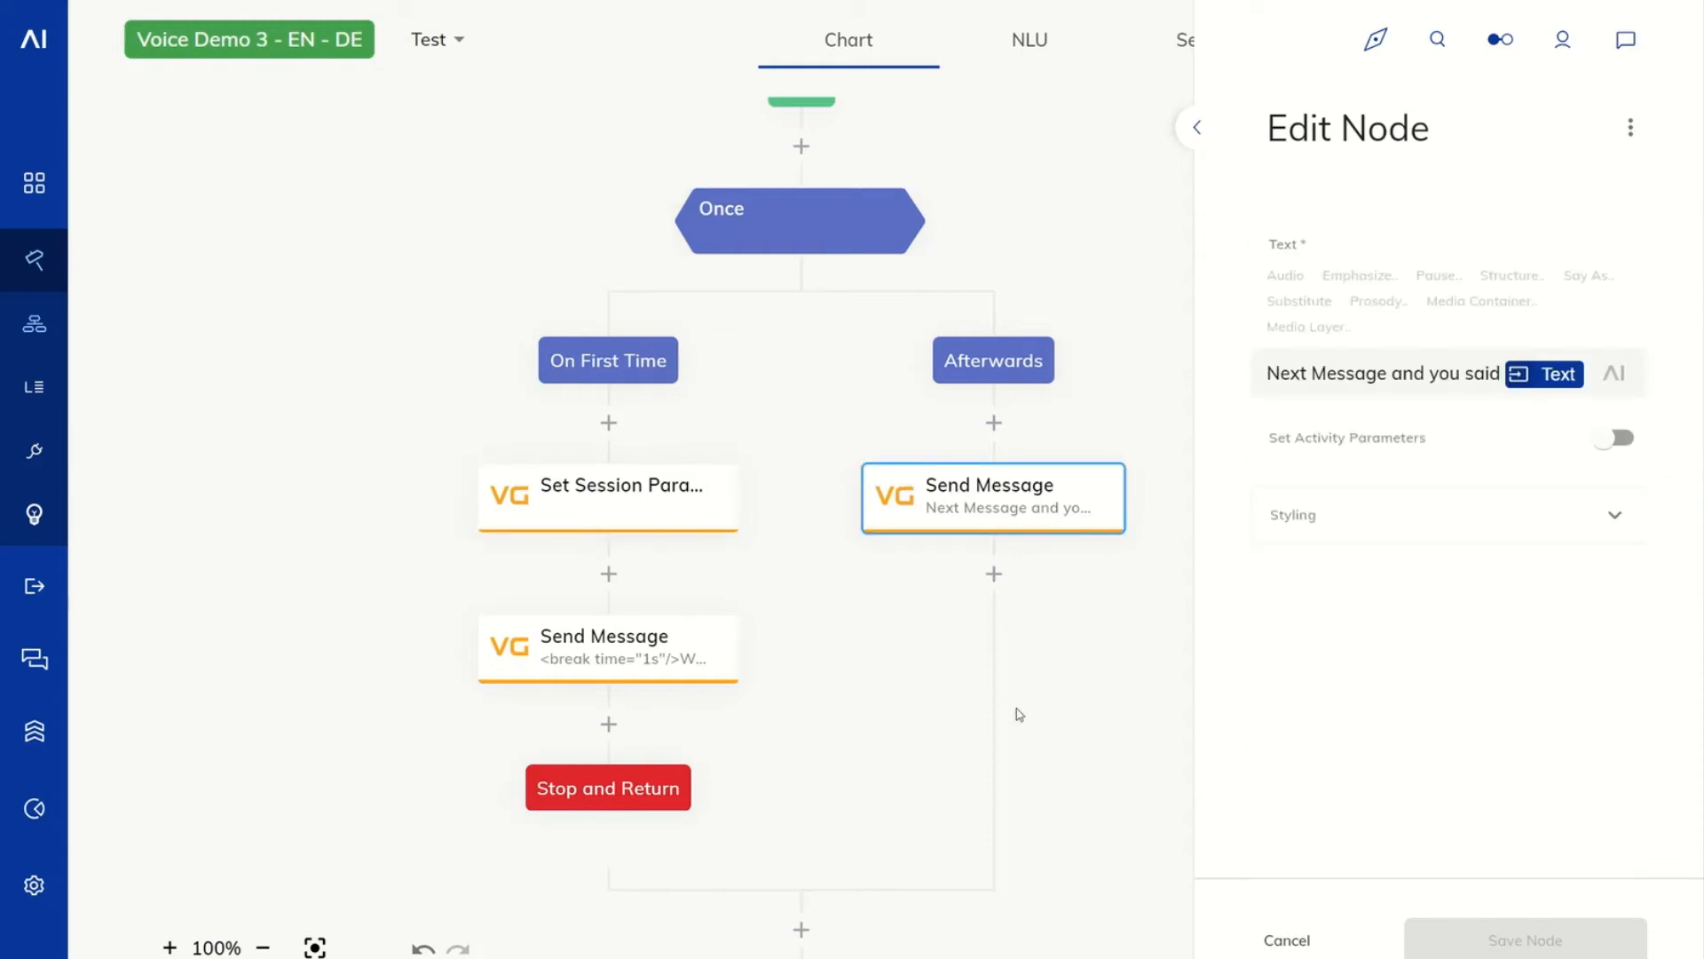
Shorten the On First Time message to a single "Welcome to Cognigy" after the 1s break tag and save the node.
click(507, 655)
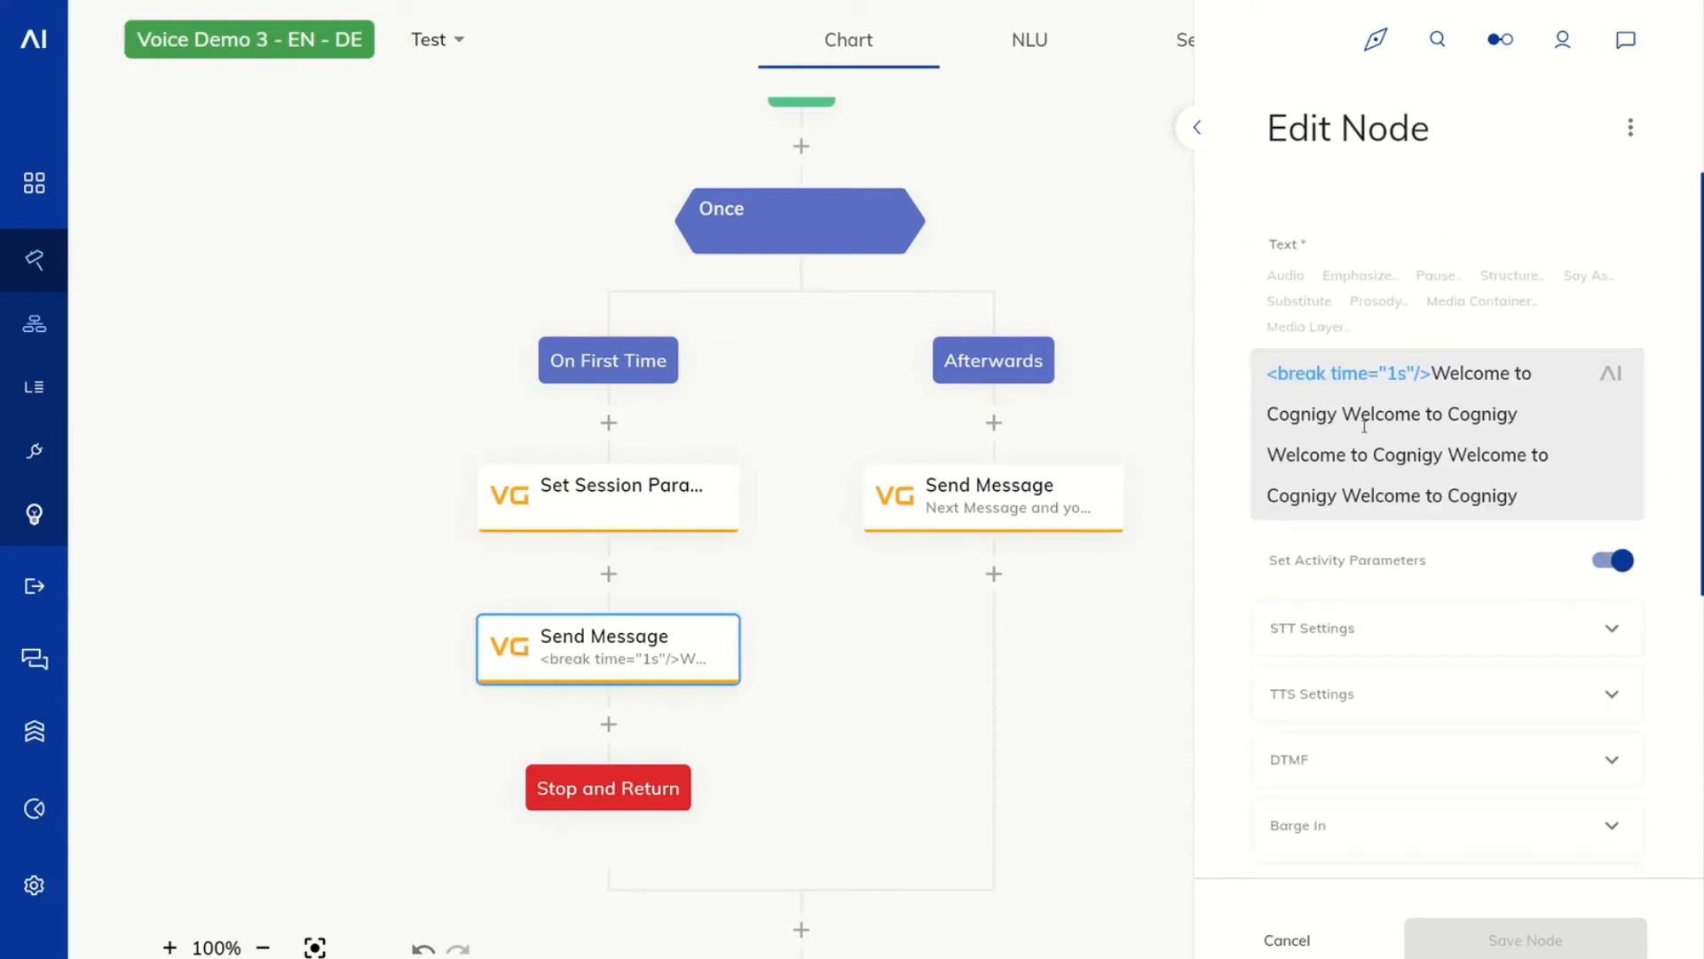
drag(1497, 495, 1343, 413)
key(BackSpace)
click(1541, 417)
key(BackSpace)
key(BackSpace)
key(BackSpace)
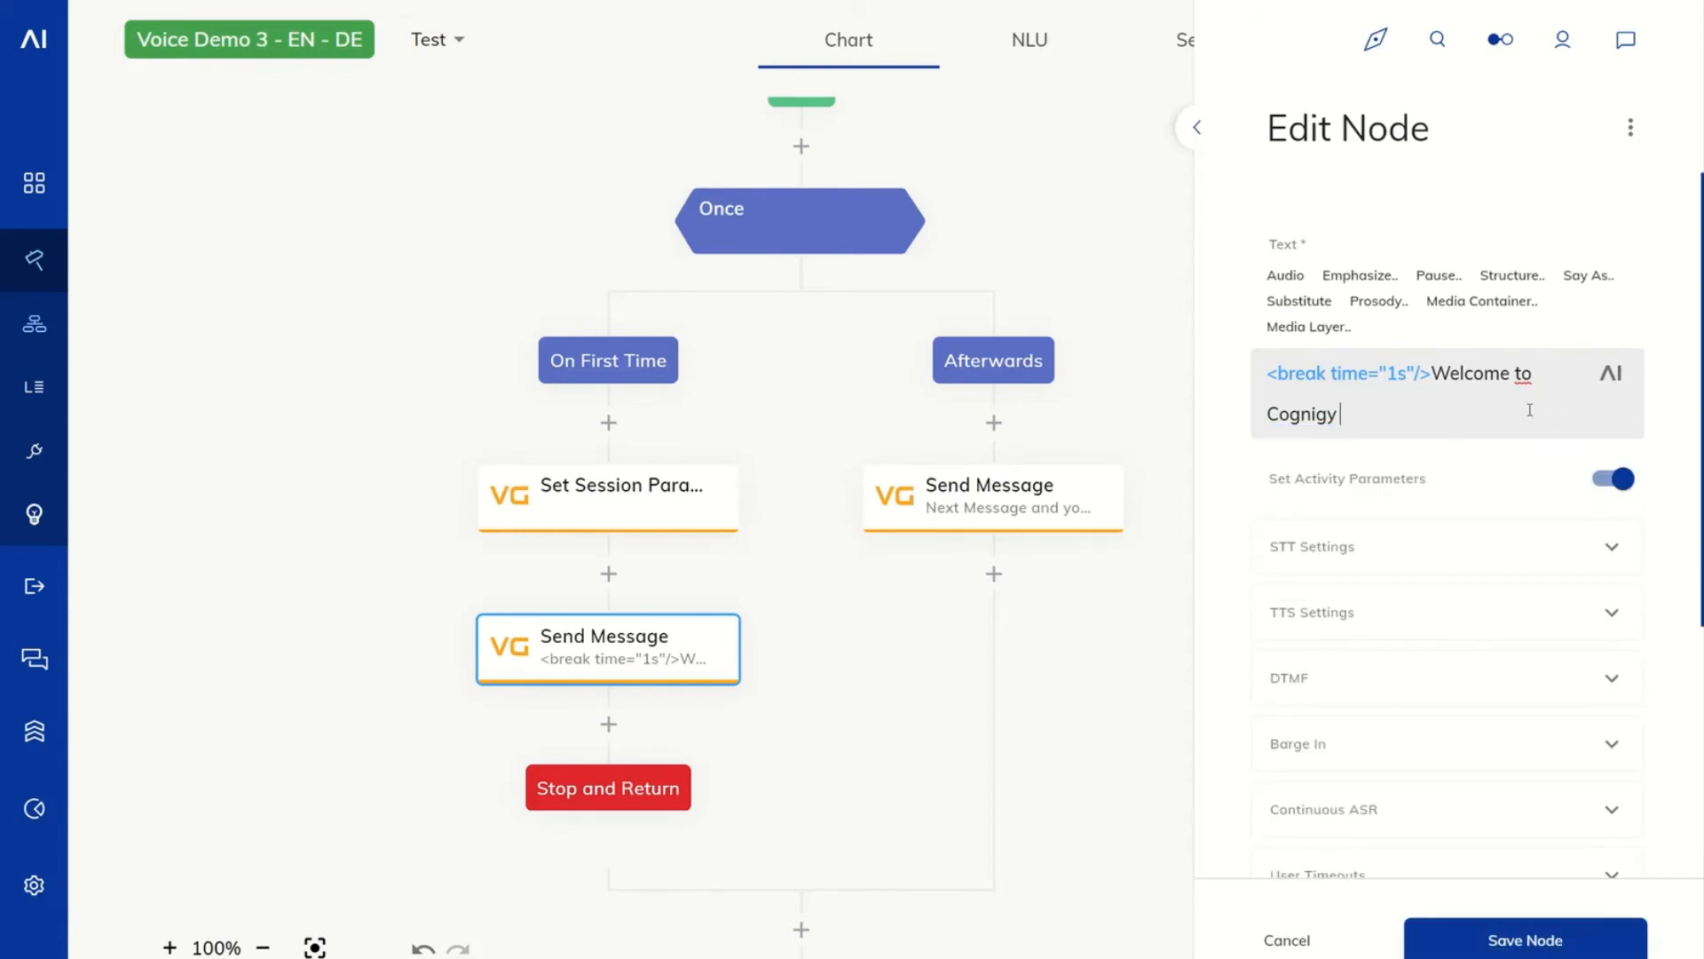
click(1597, 928)
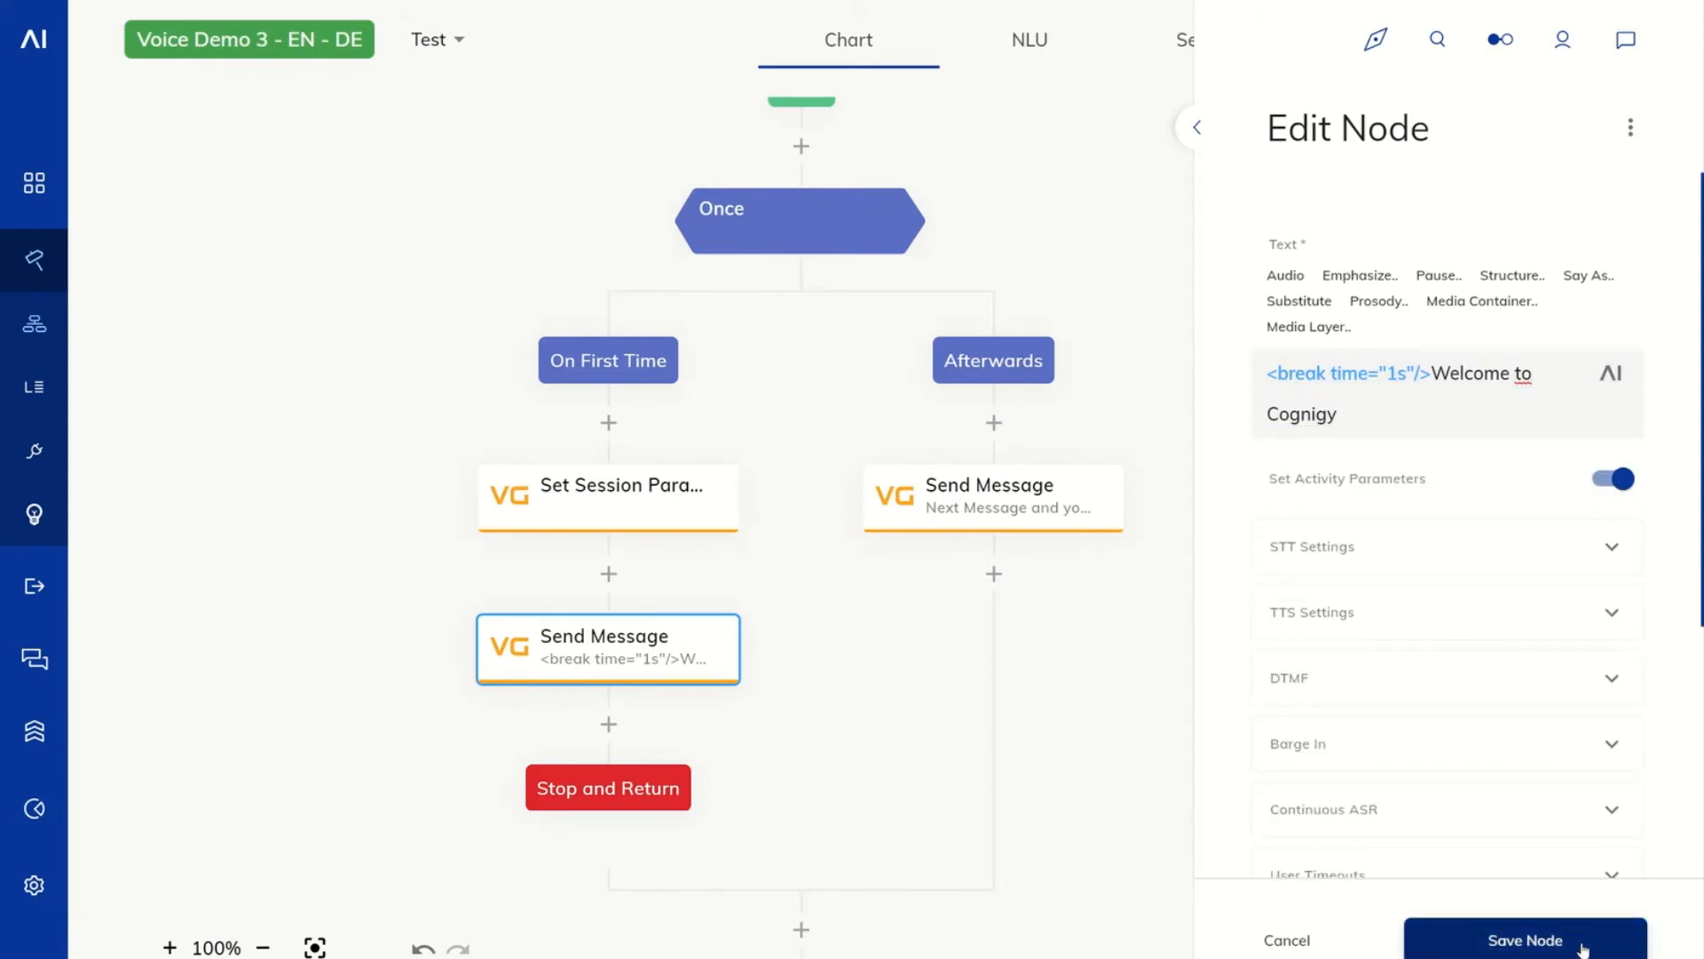
Delete the Send Message node from the Afterwards branch.
click(1019, 512)
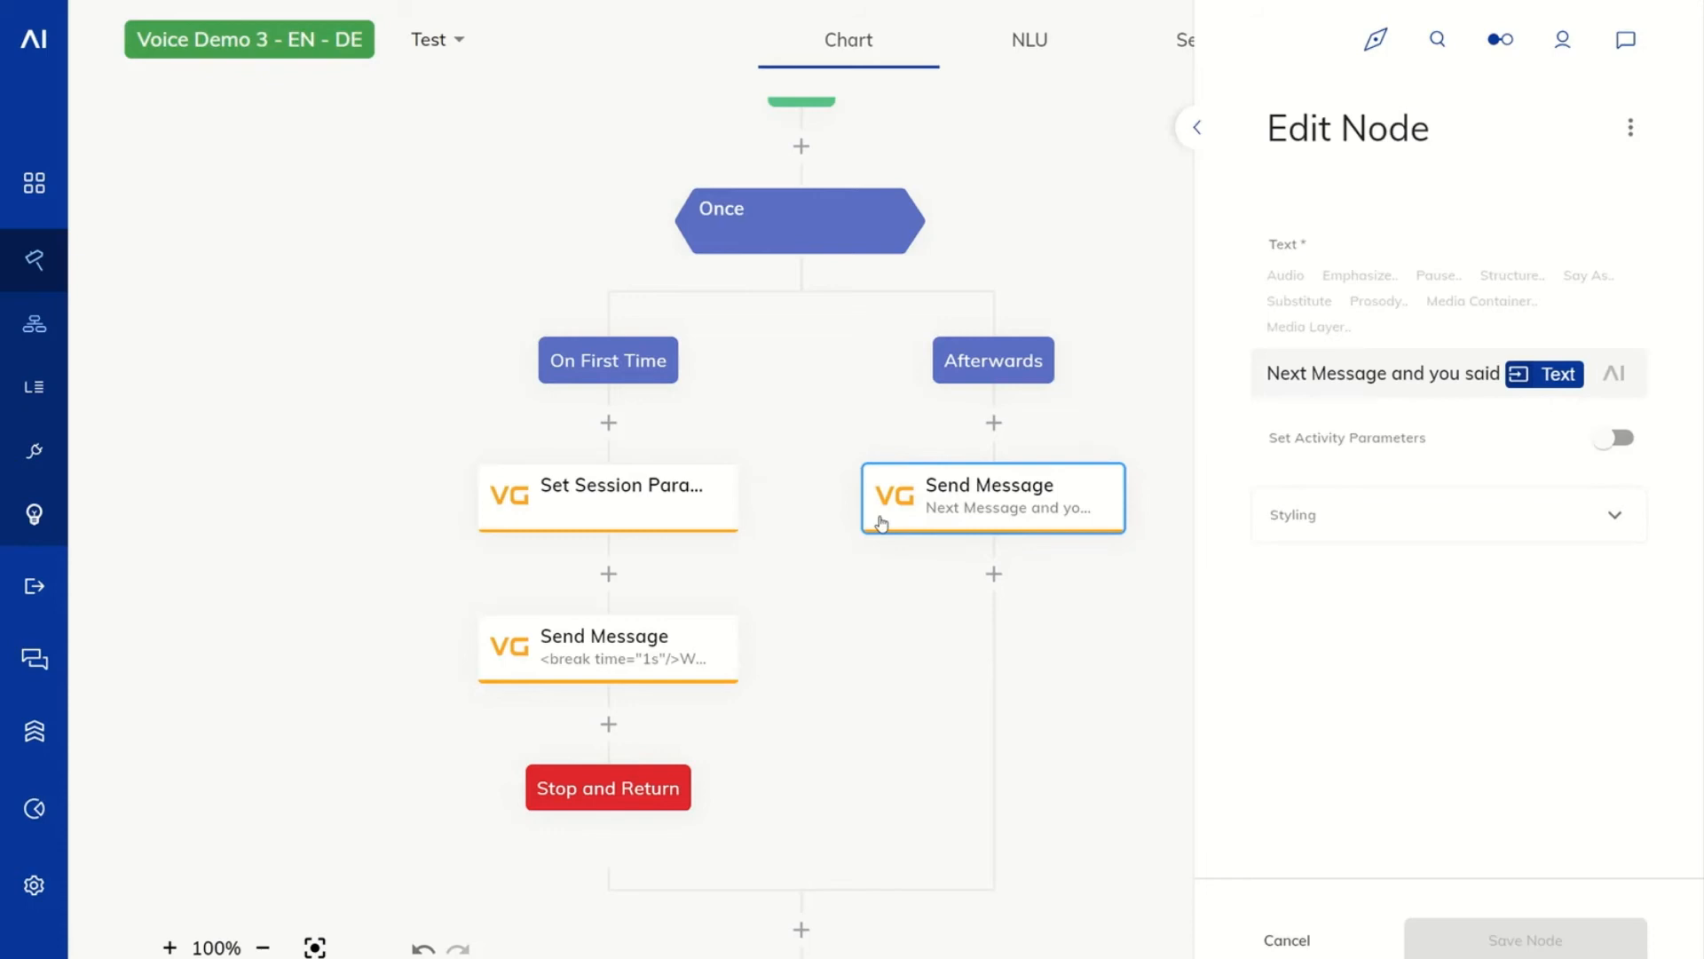
click(859, 616)
Enable the If node below the Once node, set its condition to ci.execution % 2 === 0, and save it.
scroll(879, 403, down, 6)
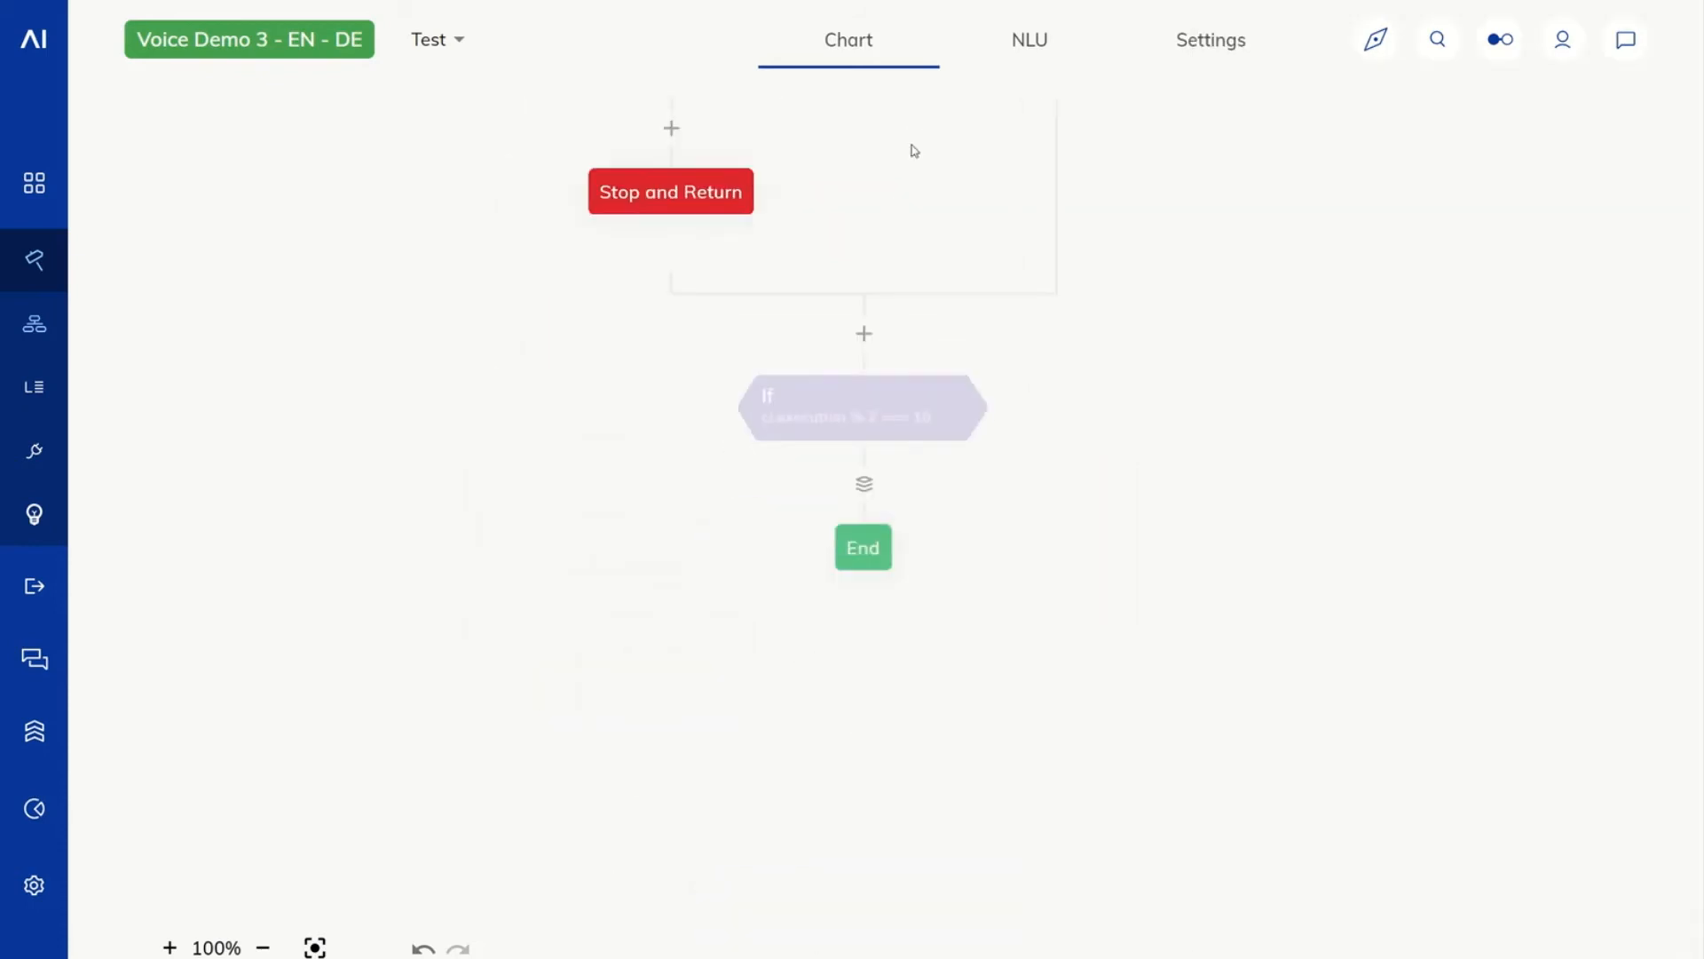
right_click(865, 404)
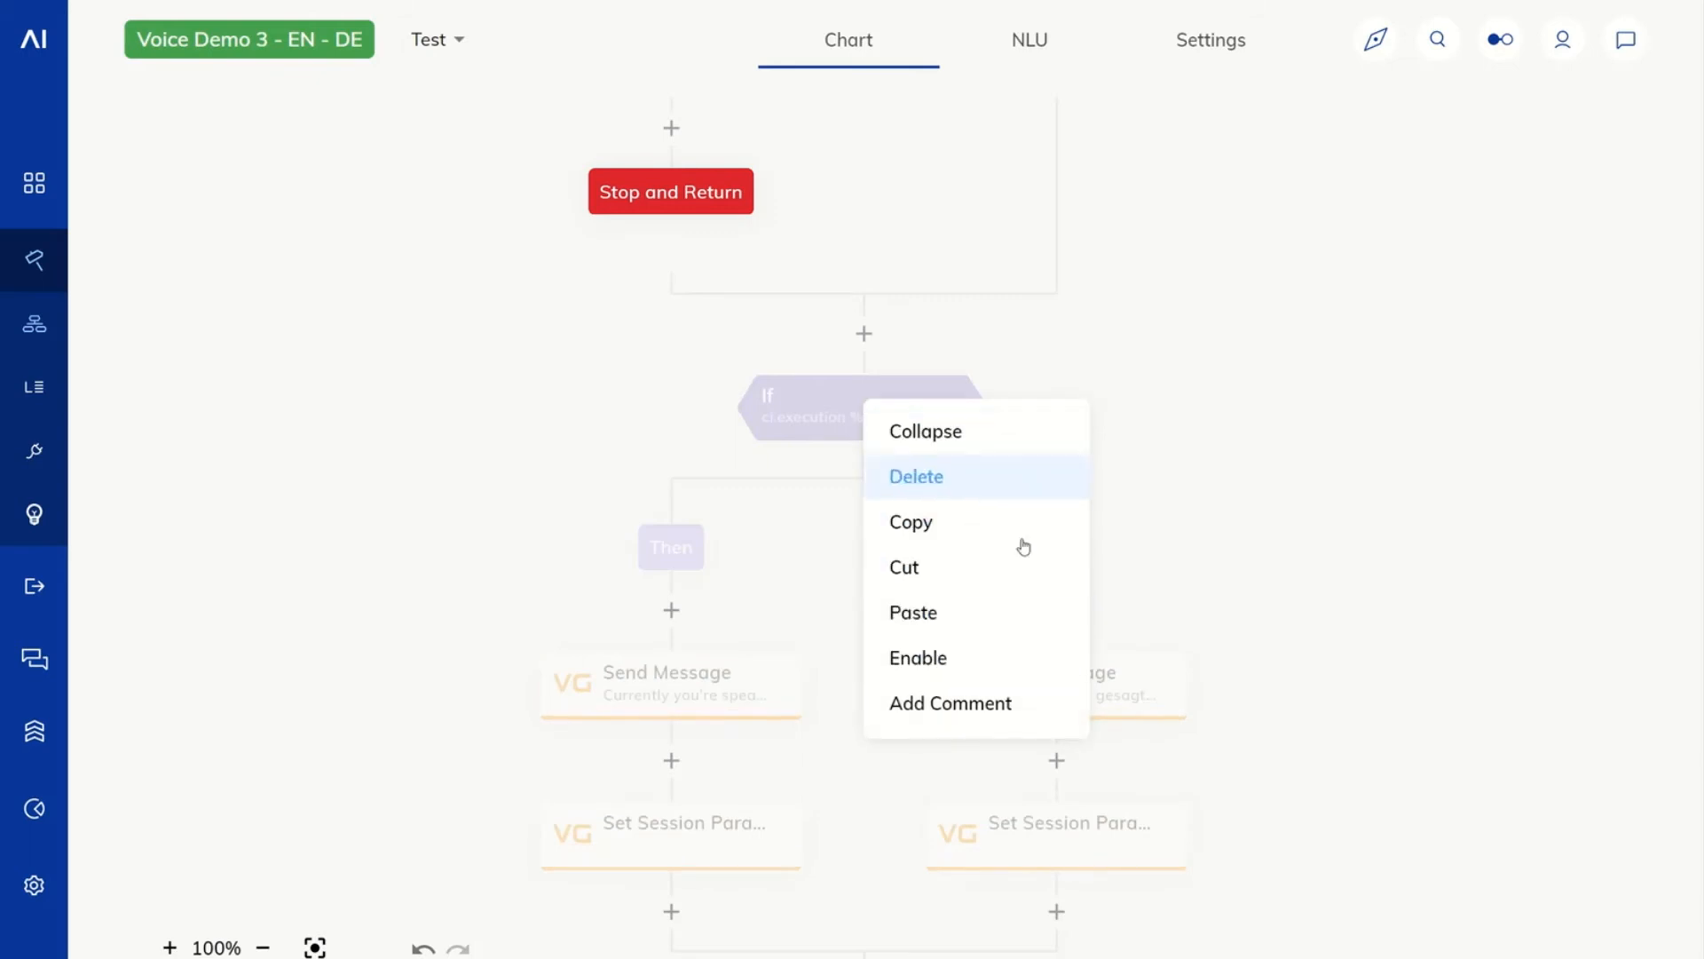
click(1012, 659)
click(936, 410)
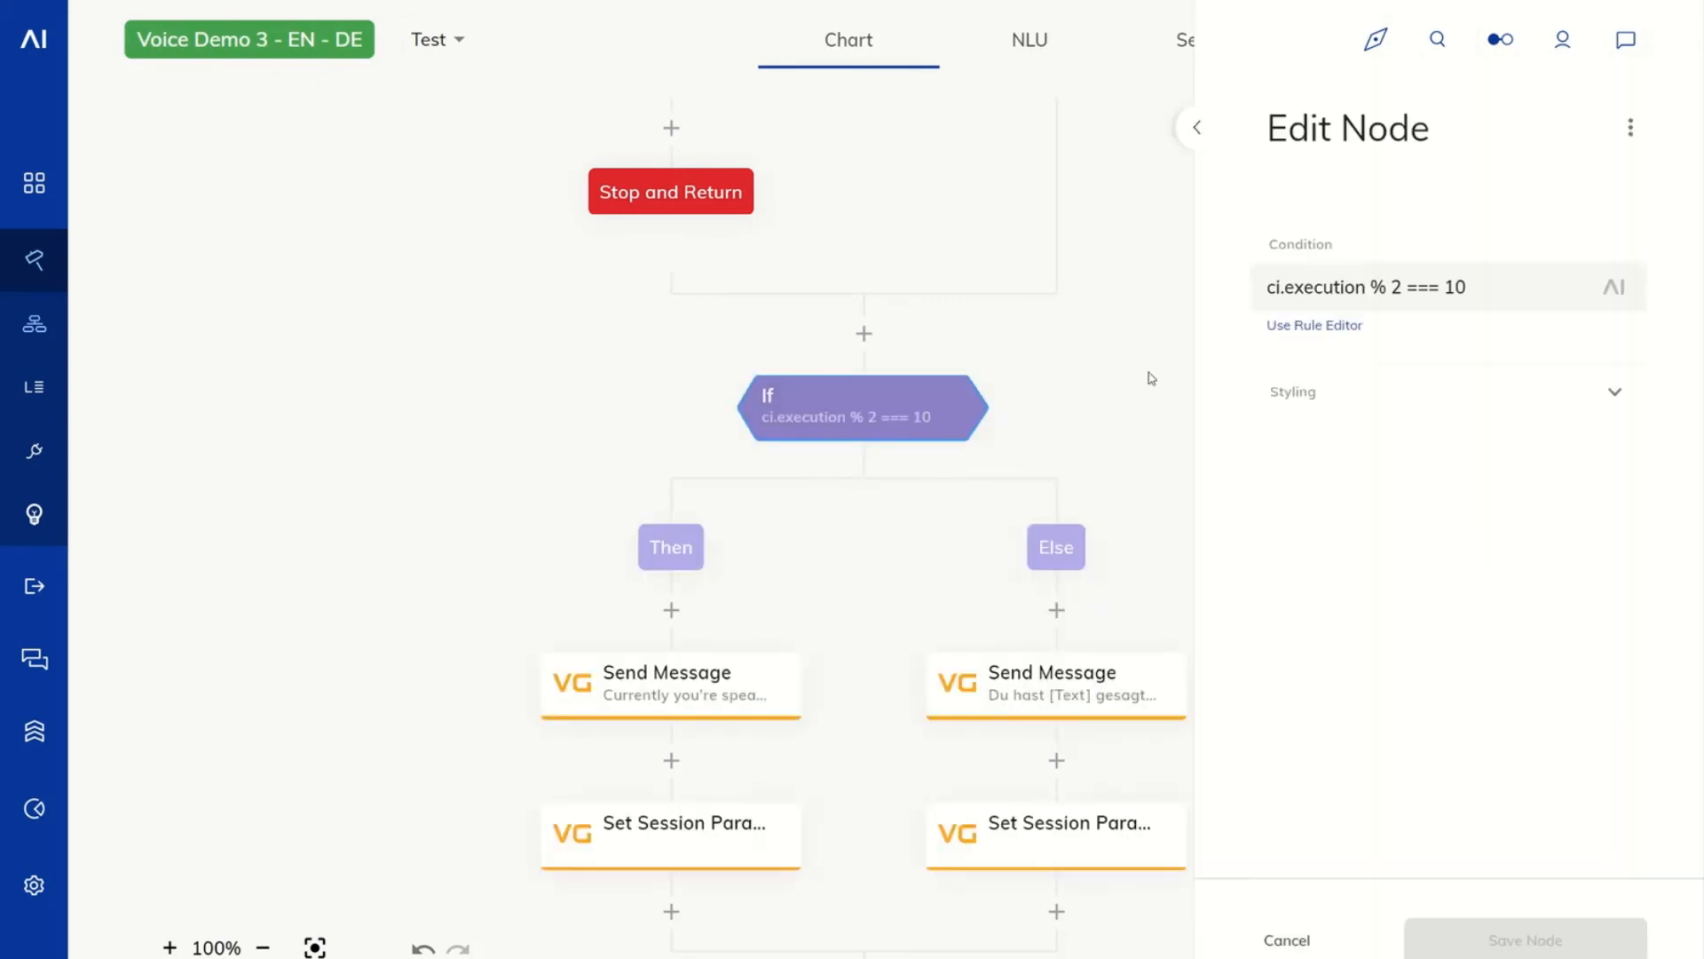
click(1454, 287)
key(BackSpace)
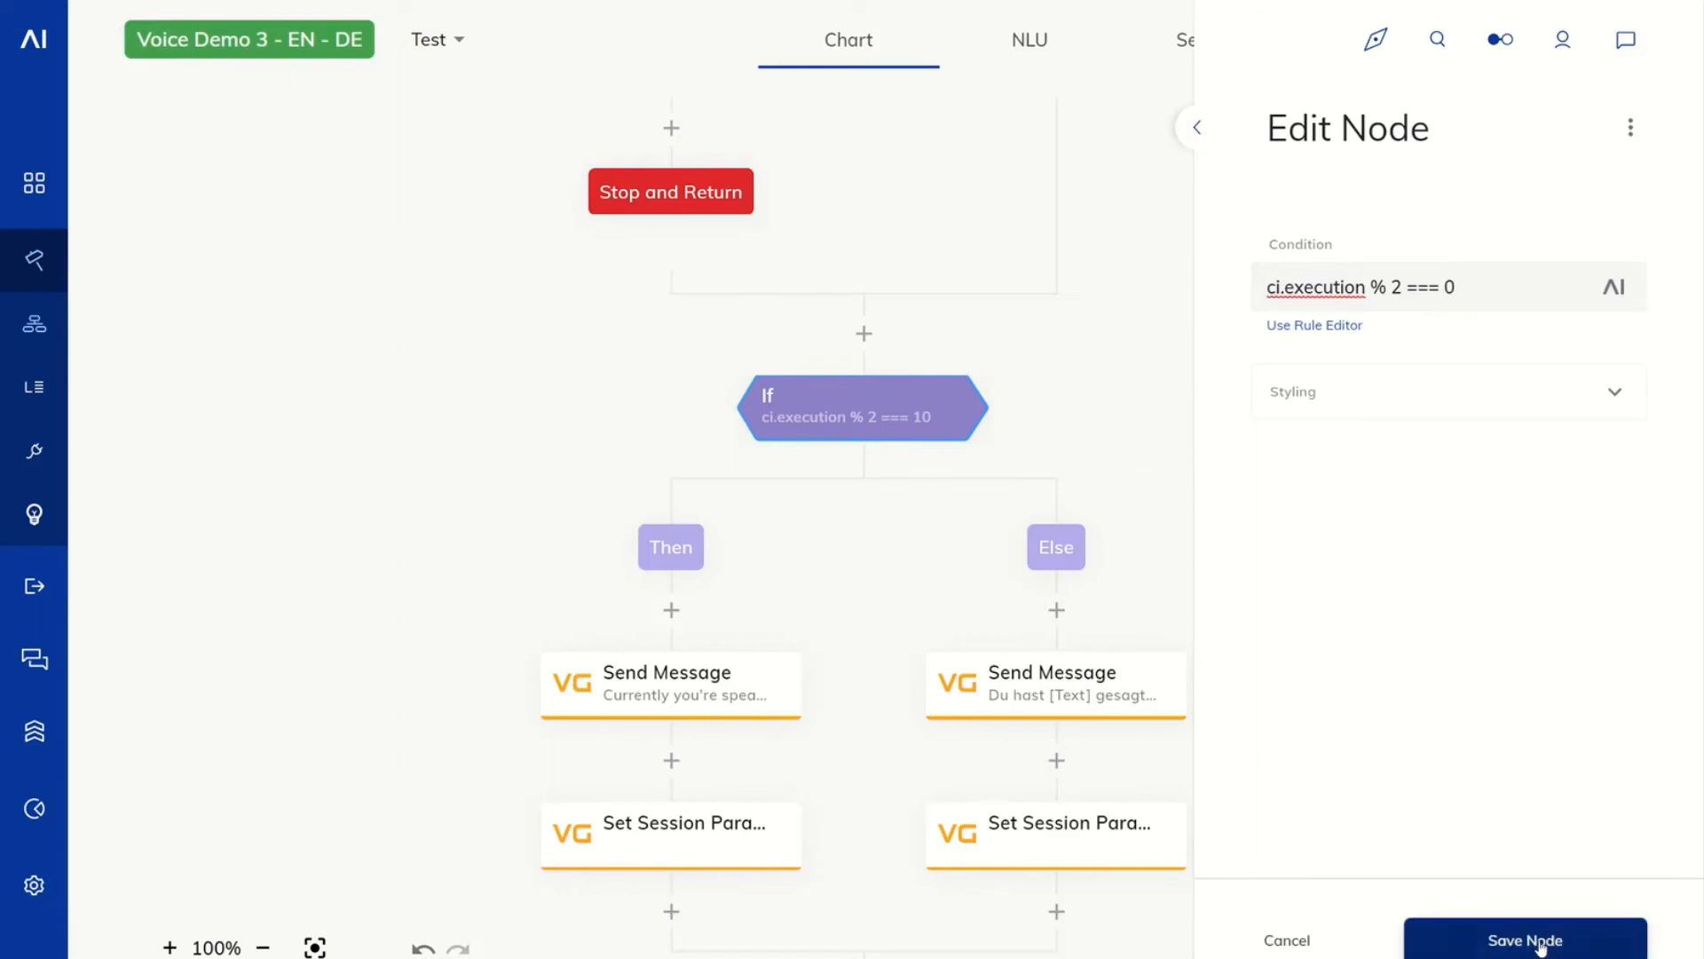
click(1531, 938)
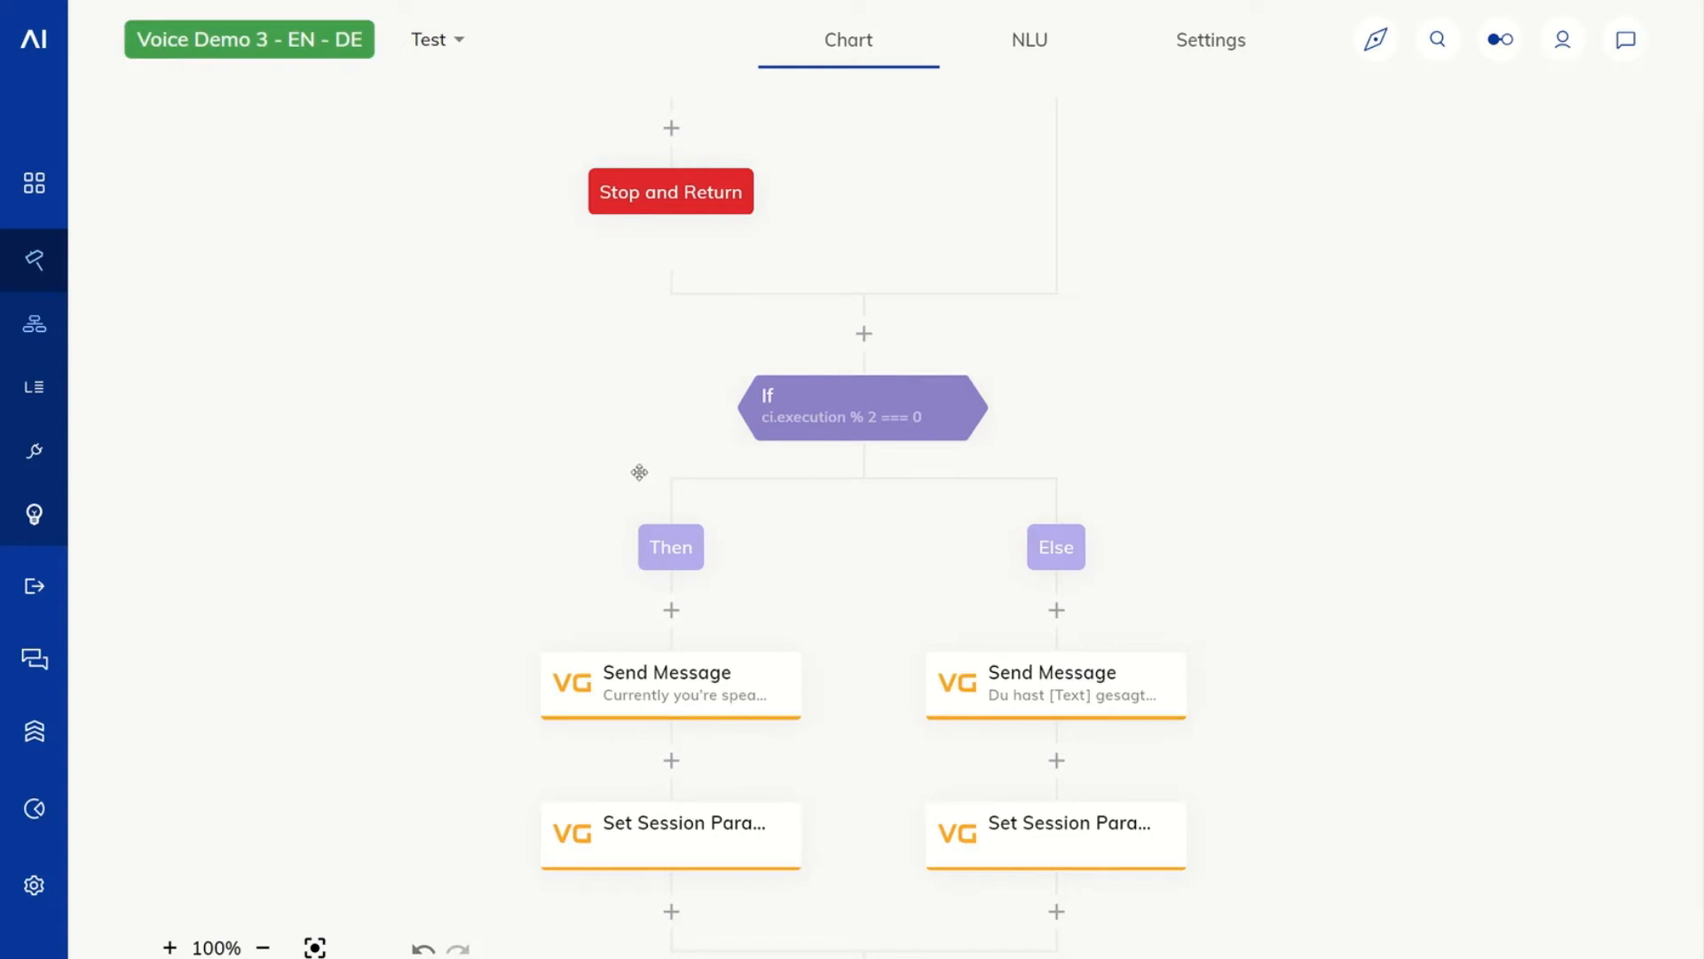
Review the Then branch's message text and the STT language code and TTS voice in its Set Session Parameters node.
drag(639, 471, 692, 320)
click(756, 528)
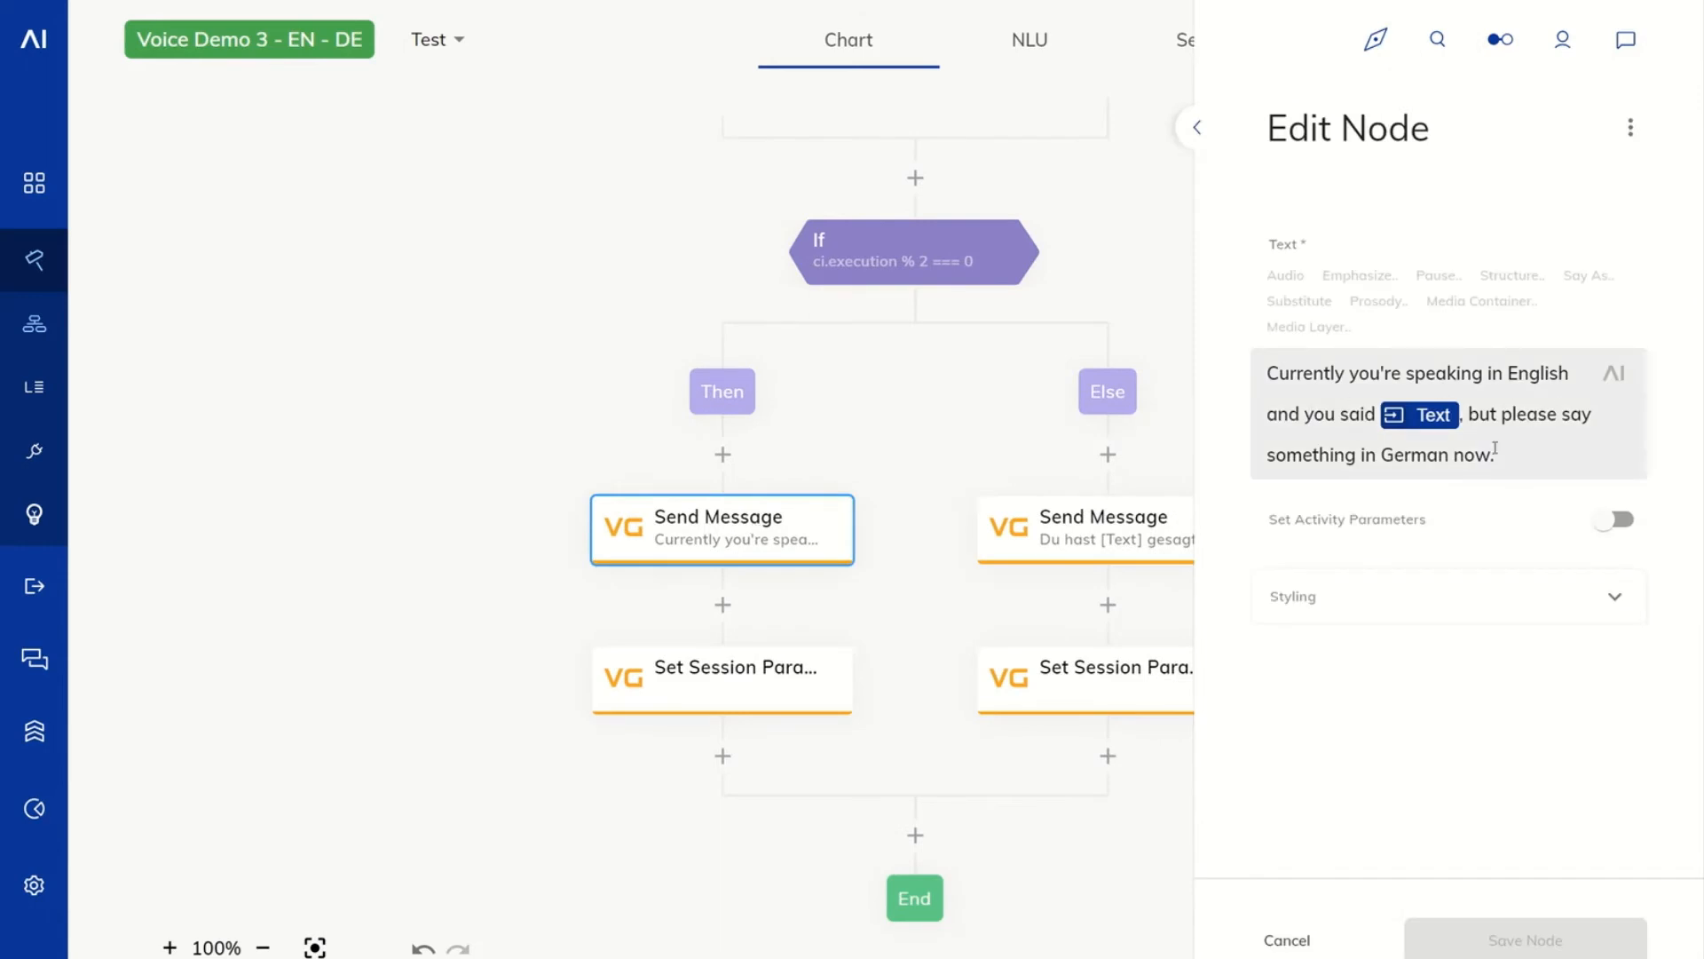
click(803, 677)
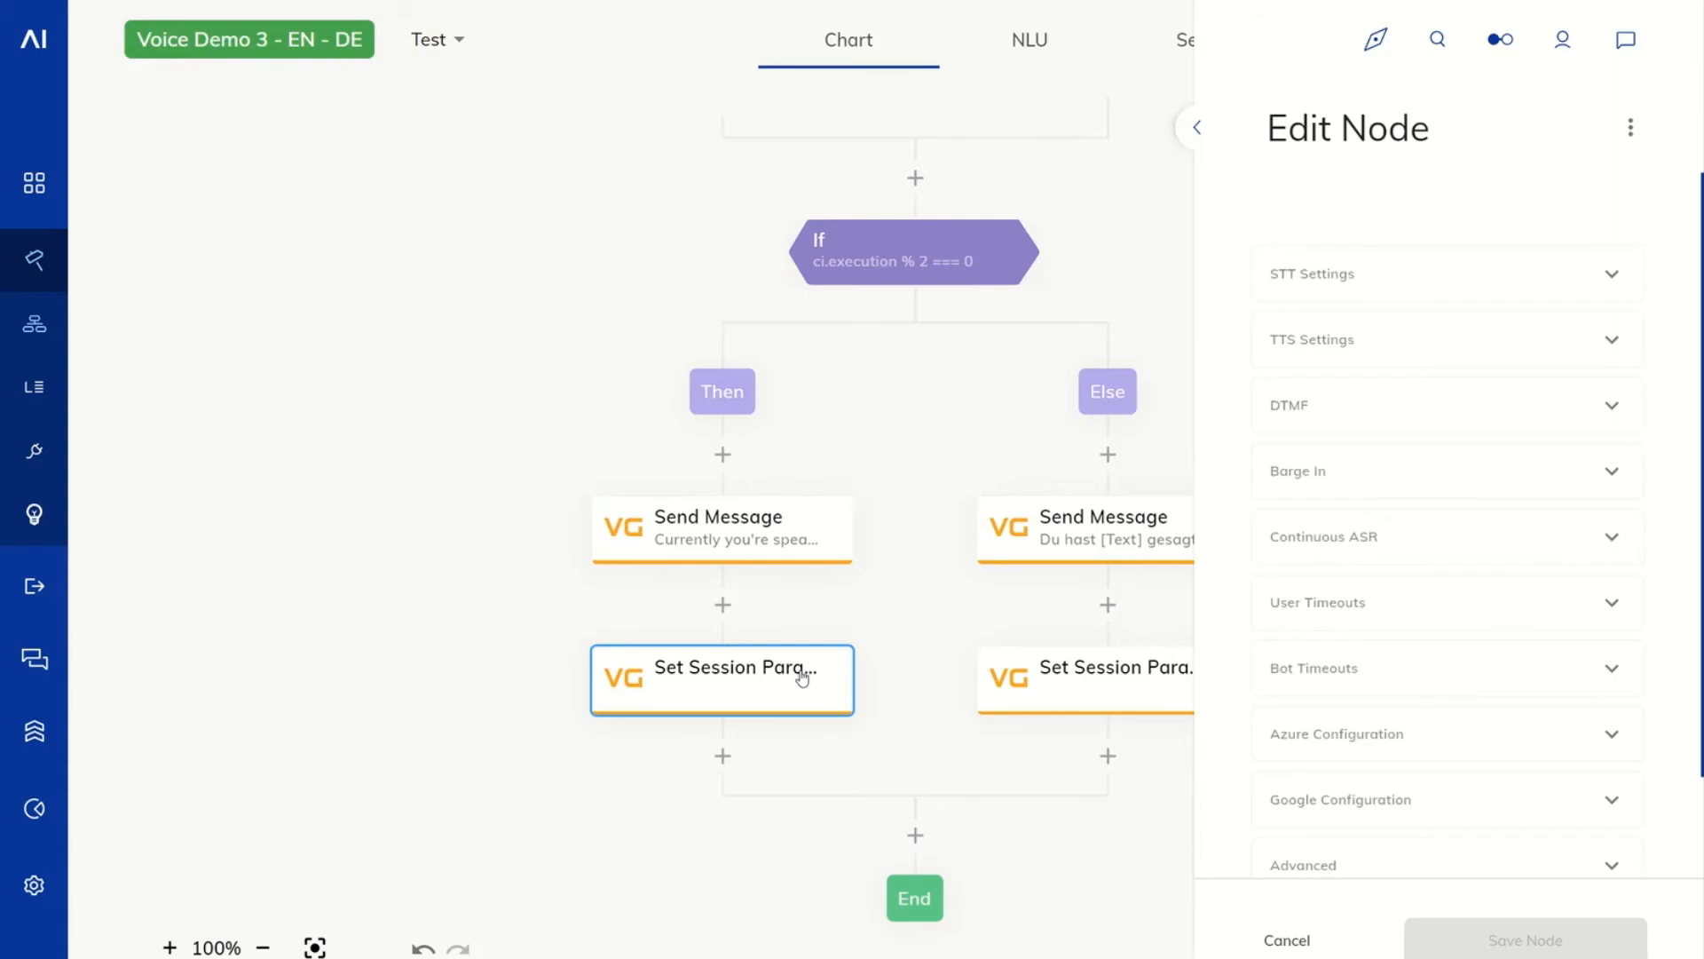
click(1426, 297)
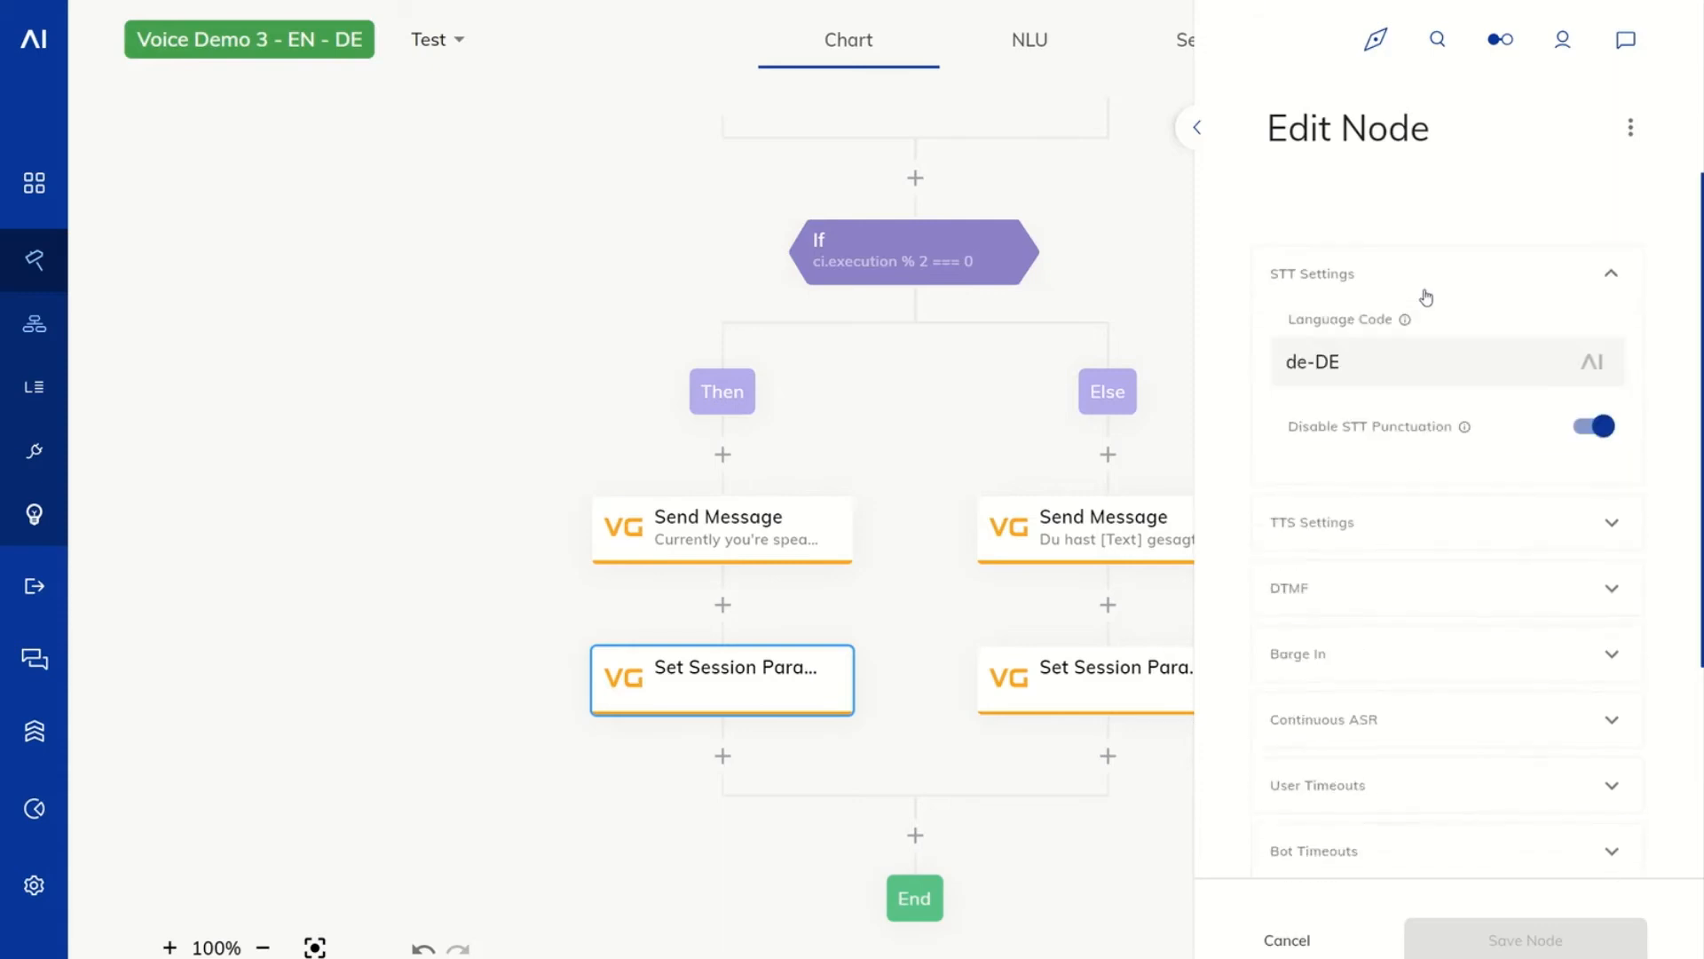
click(1353, 513)
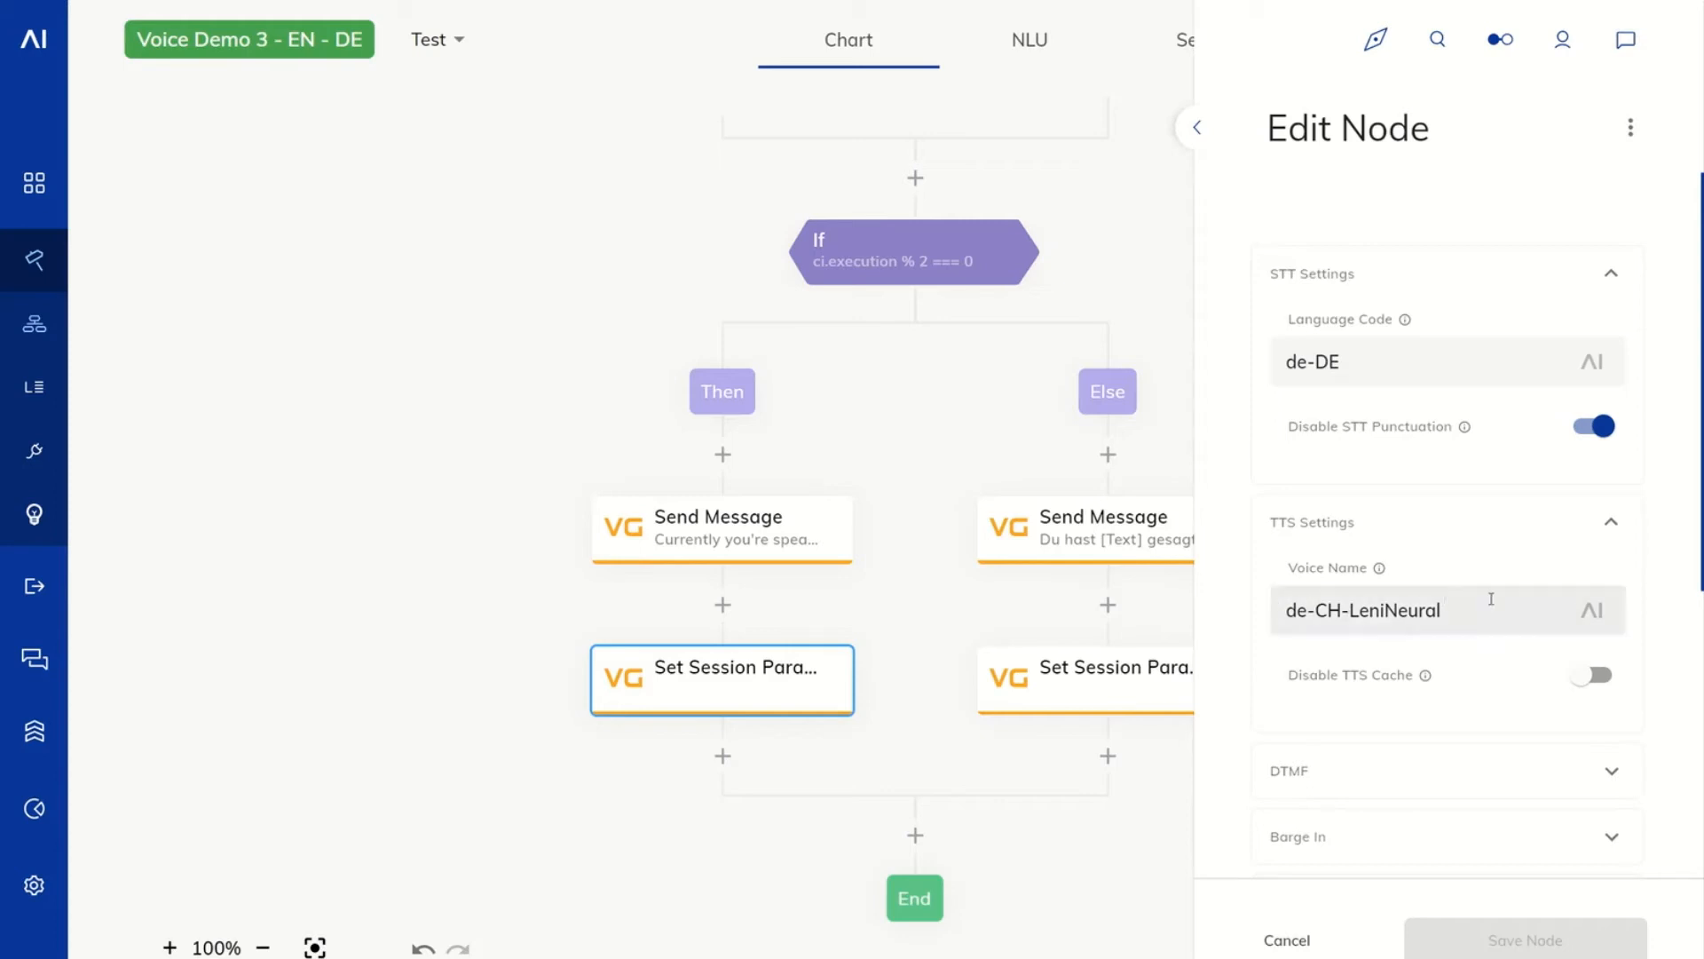
click(1306, 944)
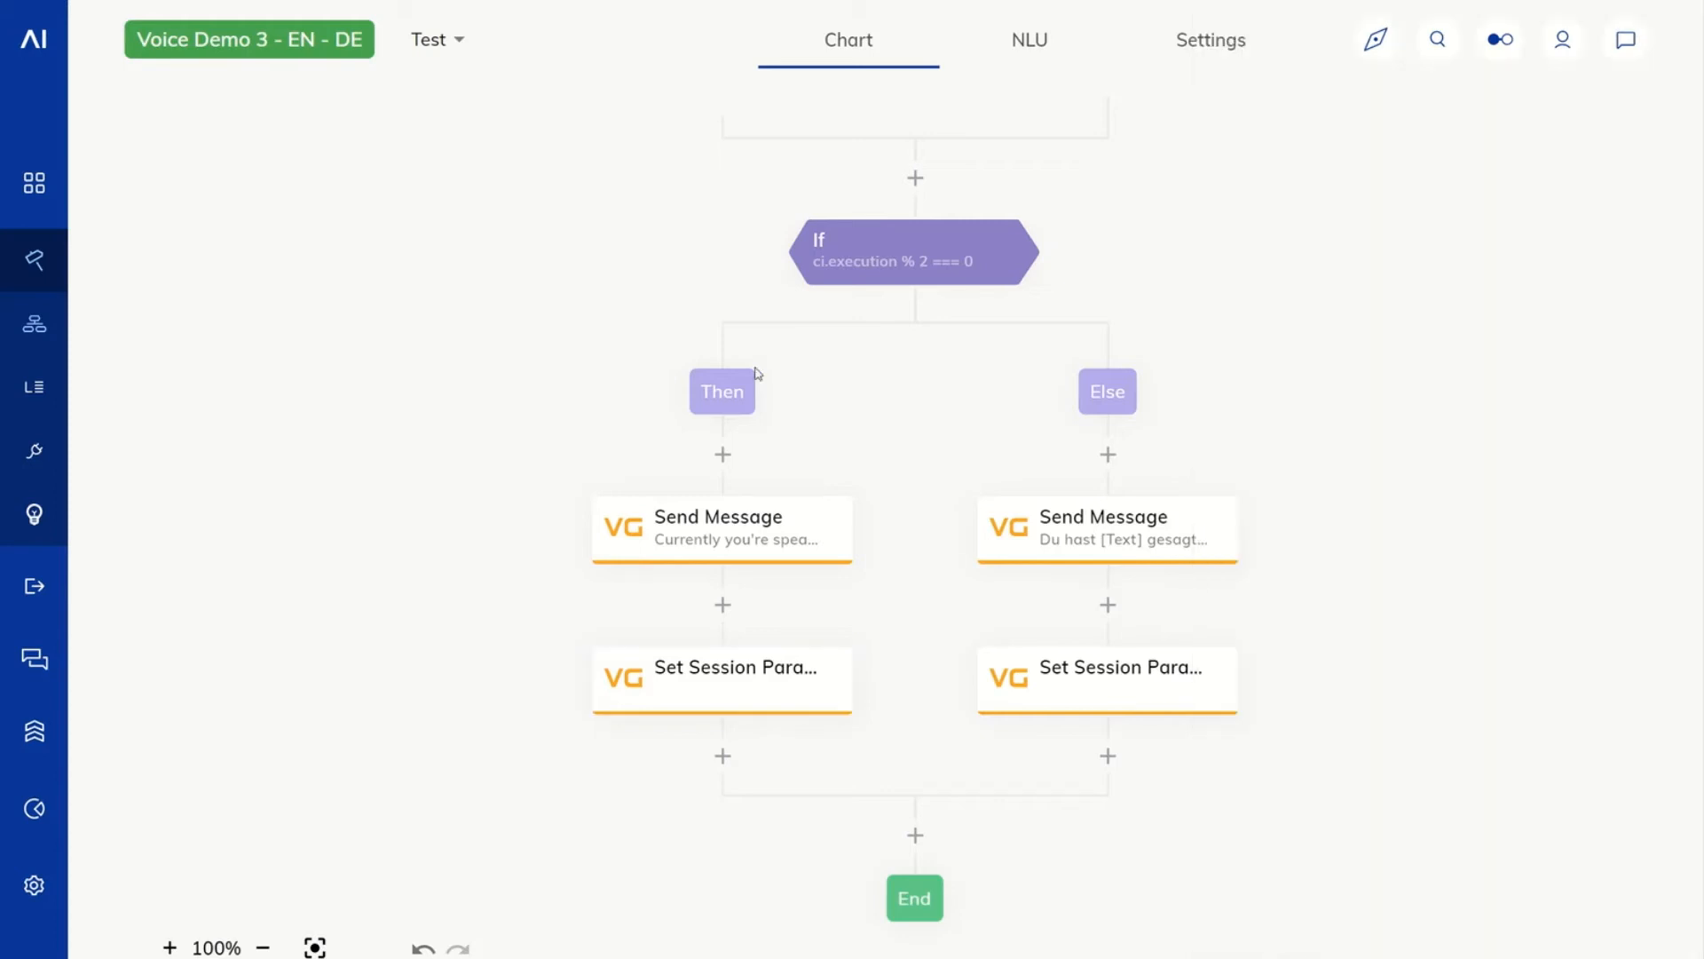
Review the Else branch's message text and the STT and TTS settings in its Set Session Parameters node.
click(1127, 525)
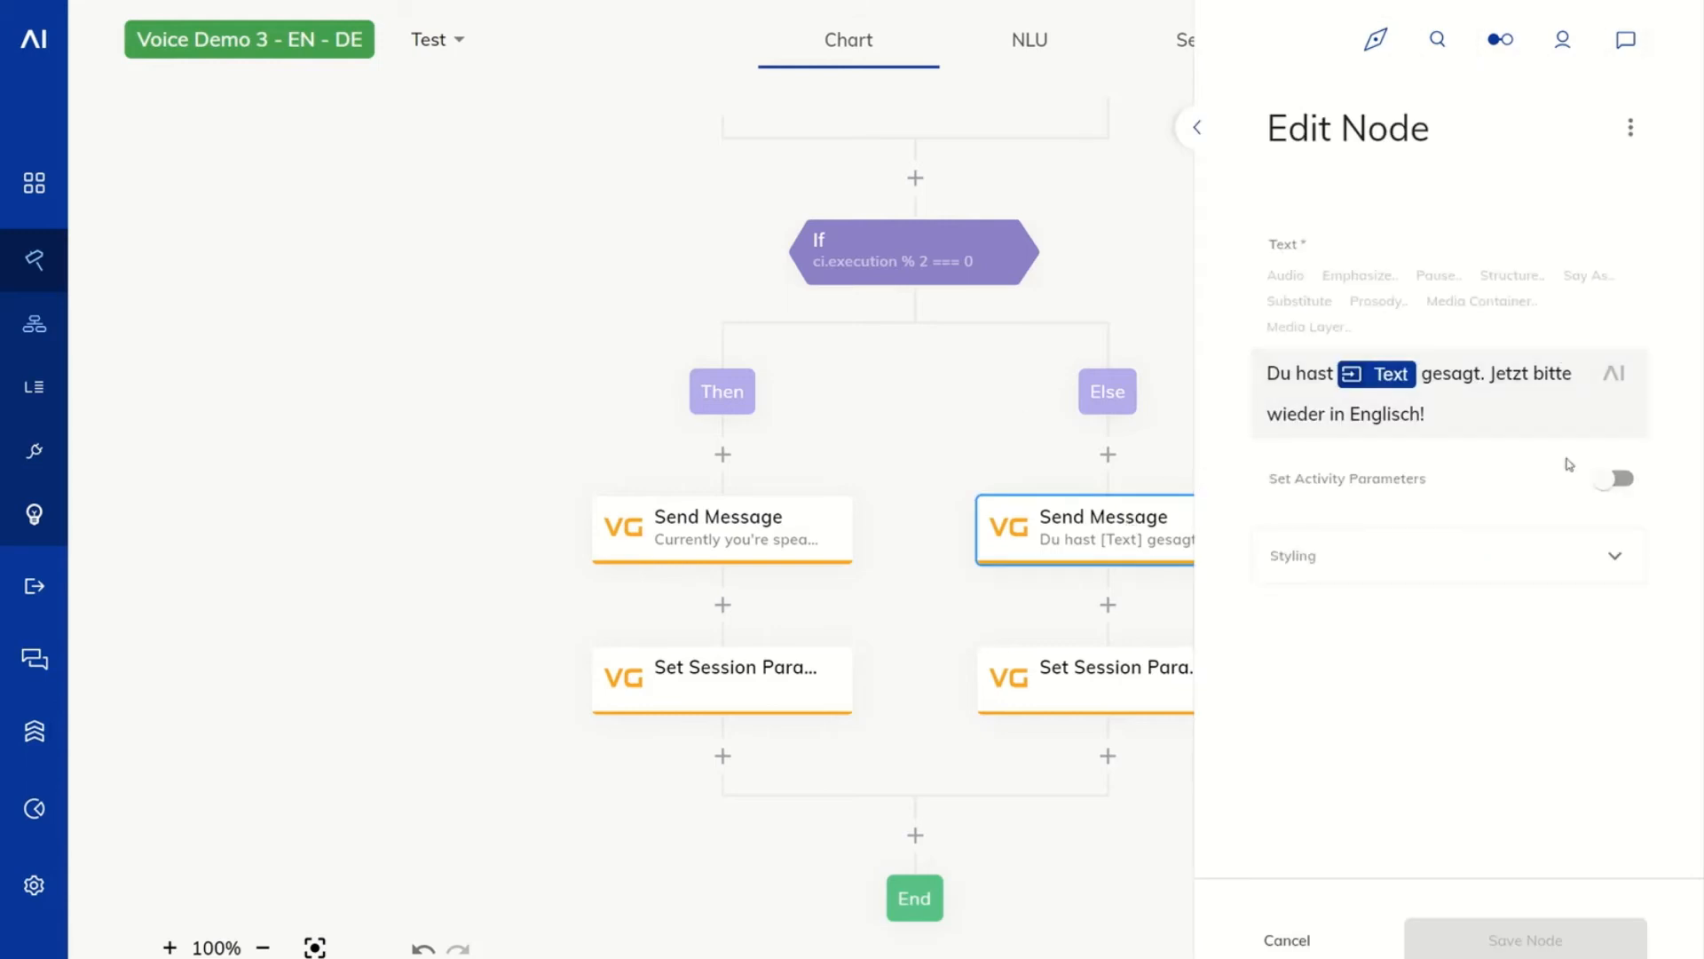
click(1289, 941)
click(1145, 688)
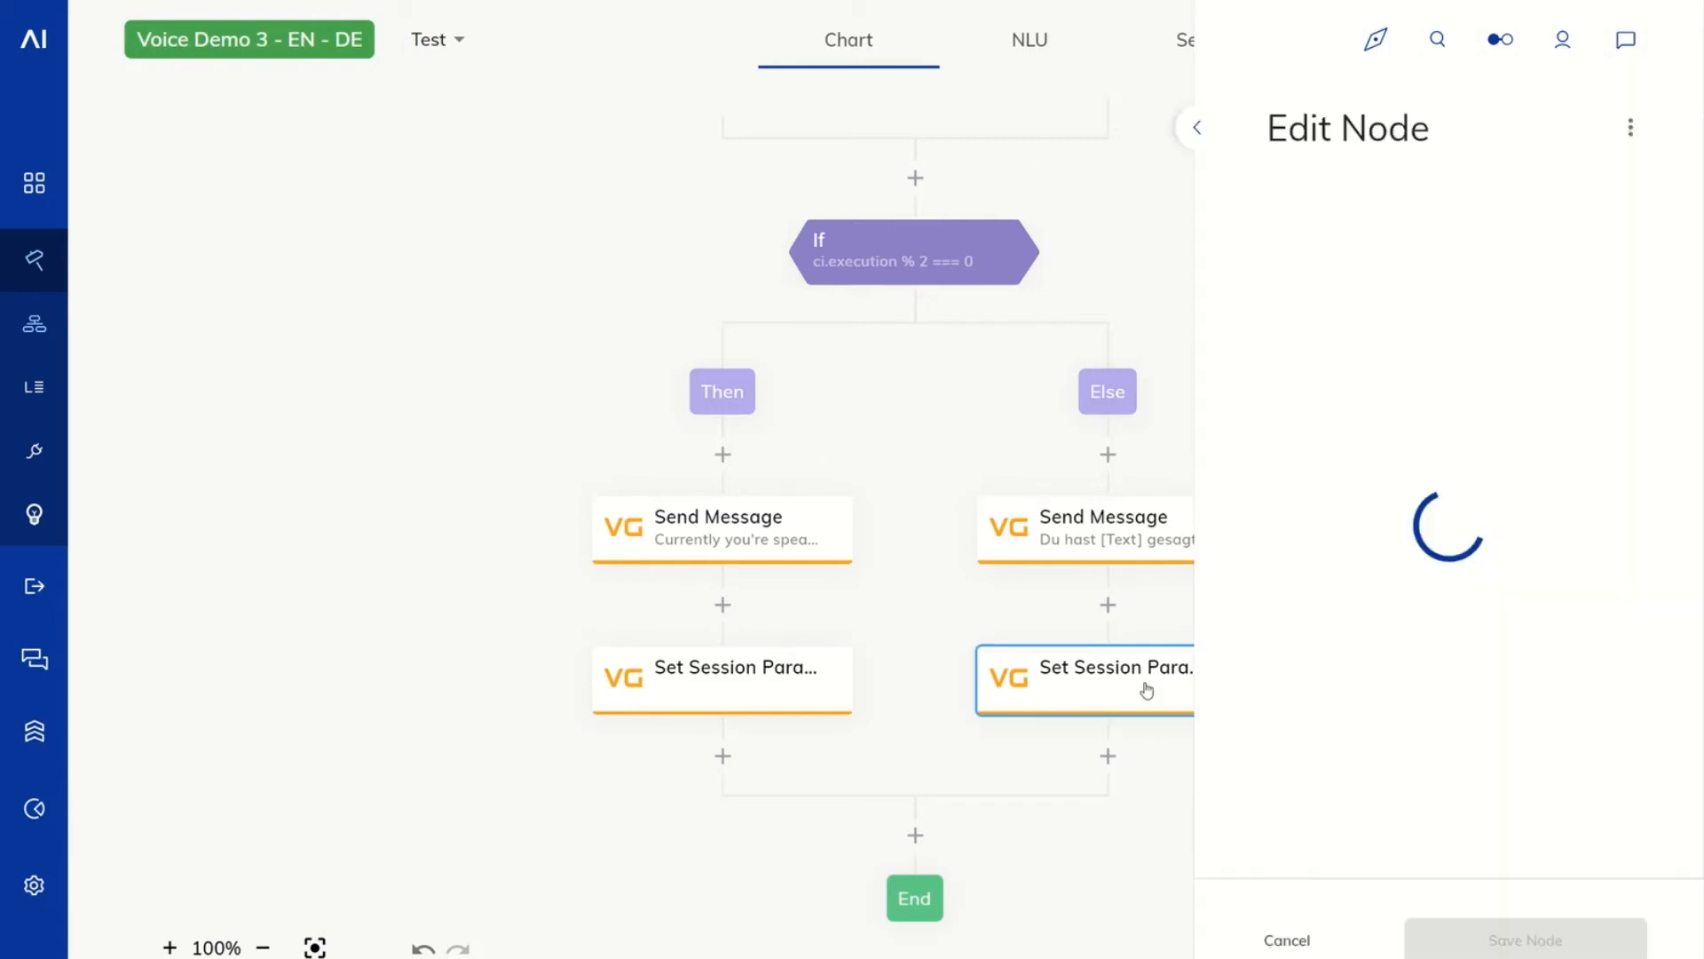
click(1343, 505)
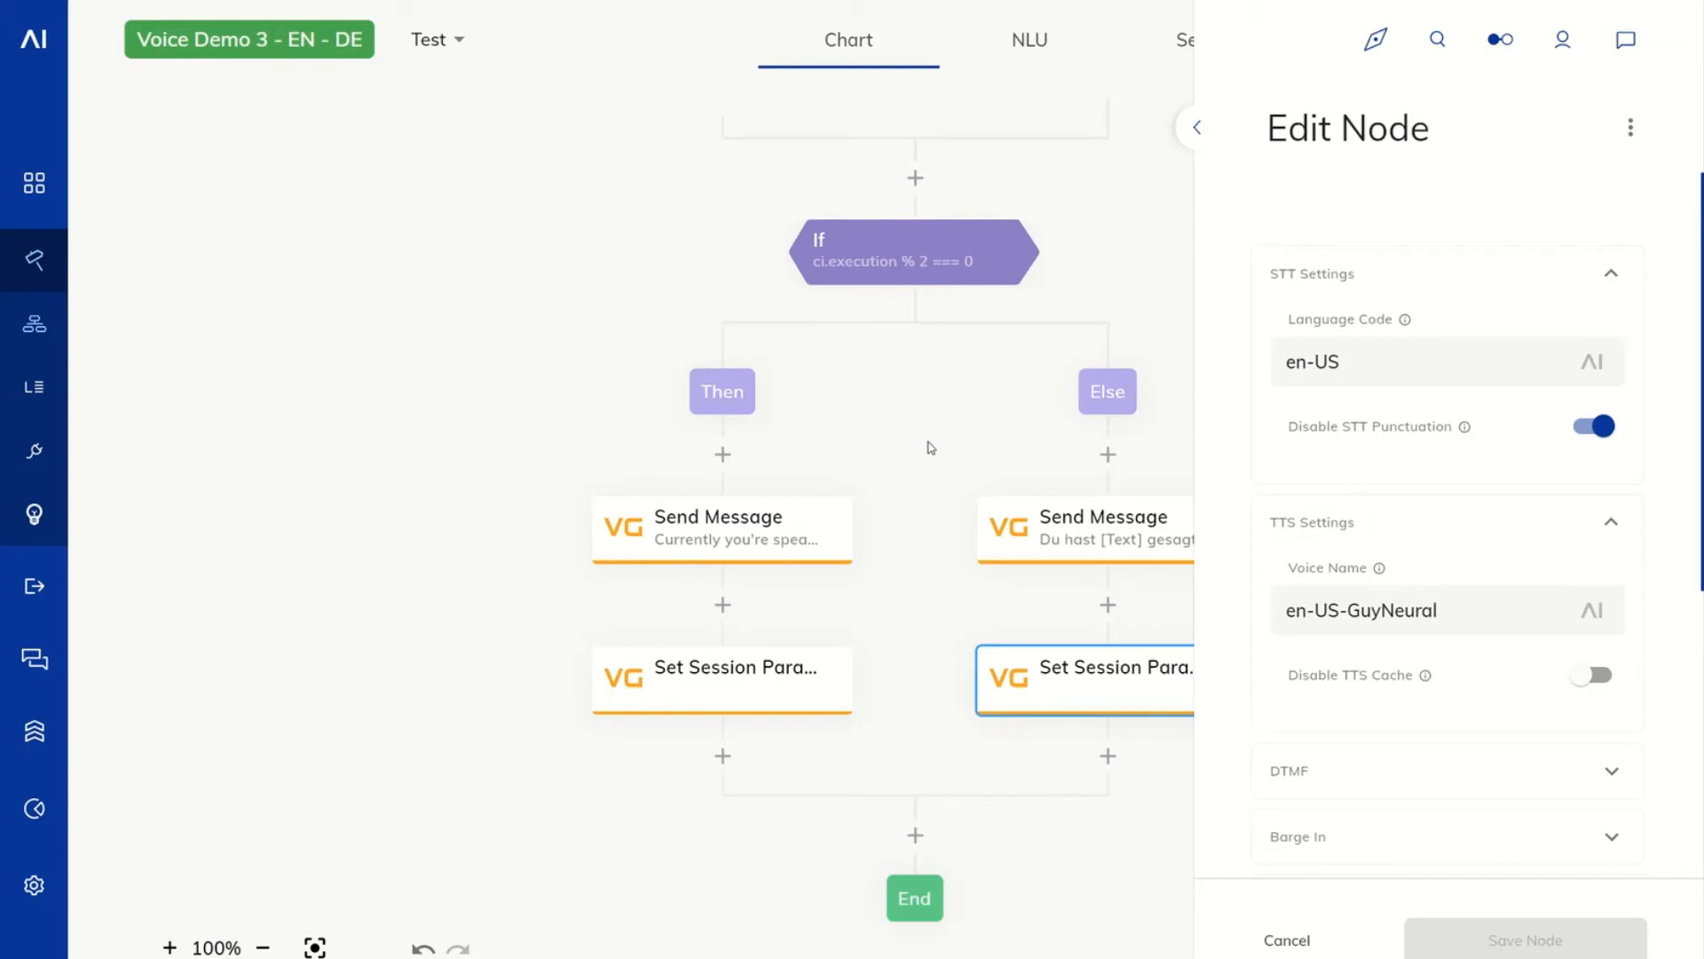
drag(491, 278, 399, 680)
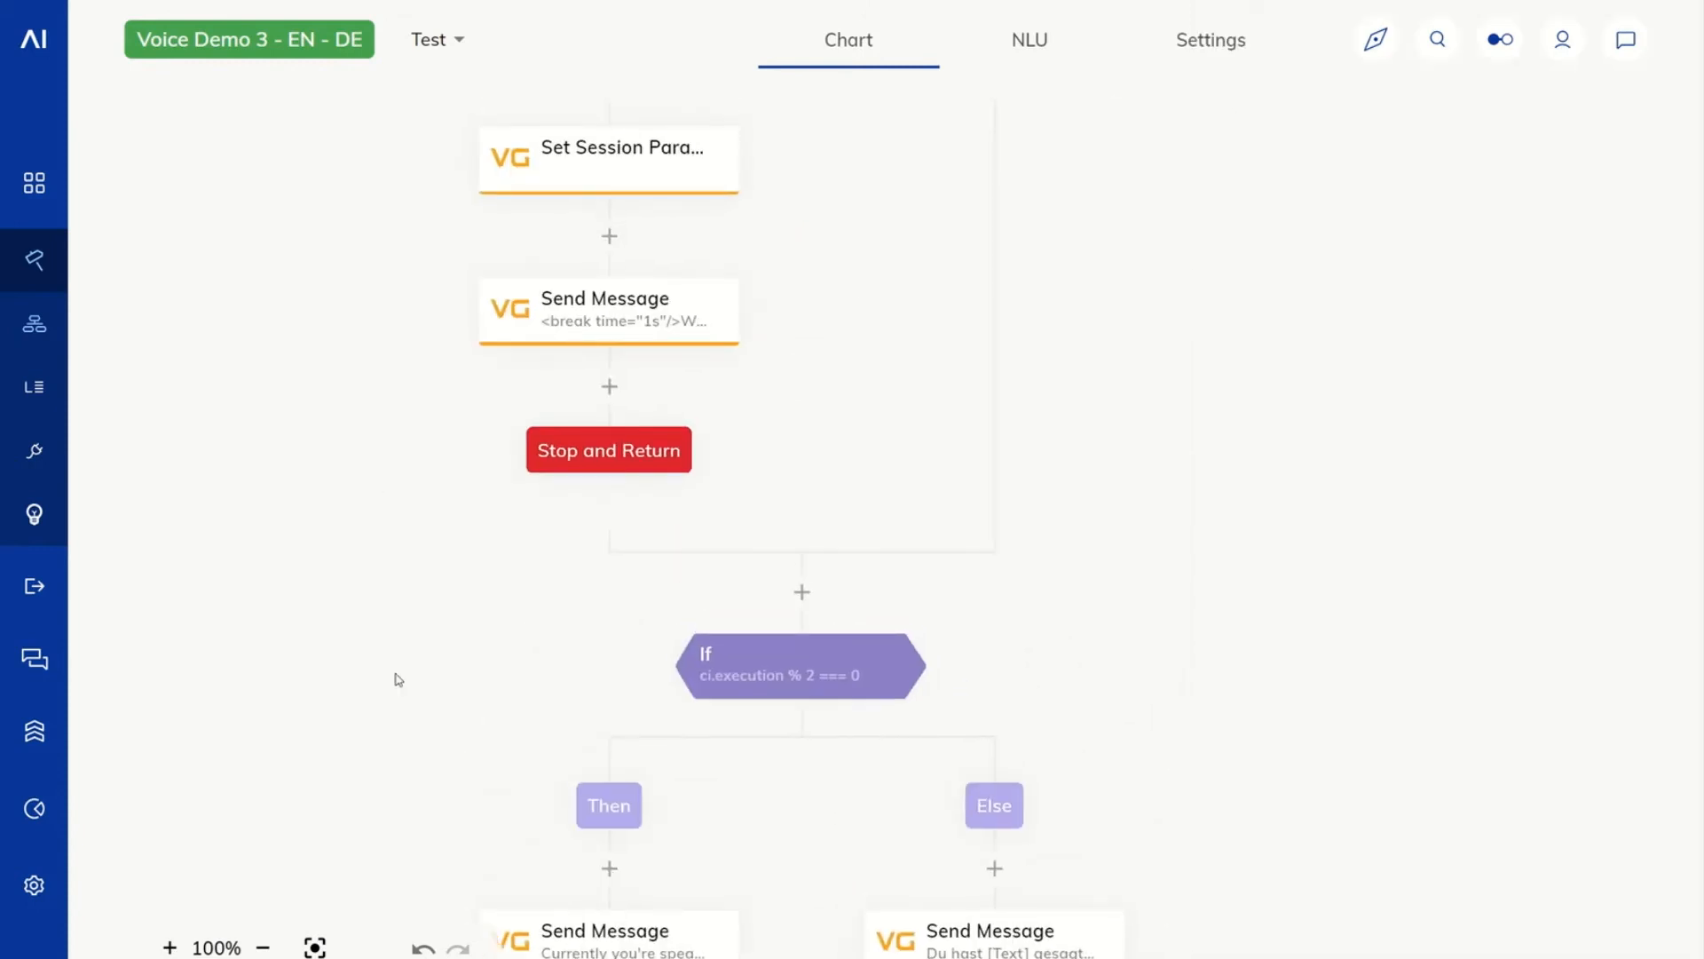
Recheck the Then branch's Send Message node for activity parameters and compare it with the Set Session Parameters node.
drag(426, 680, 441, 331)
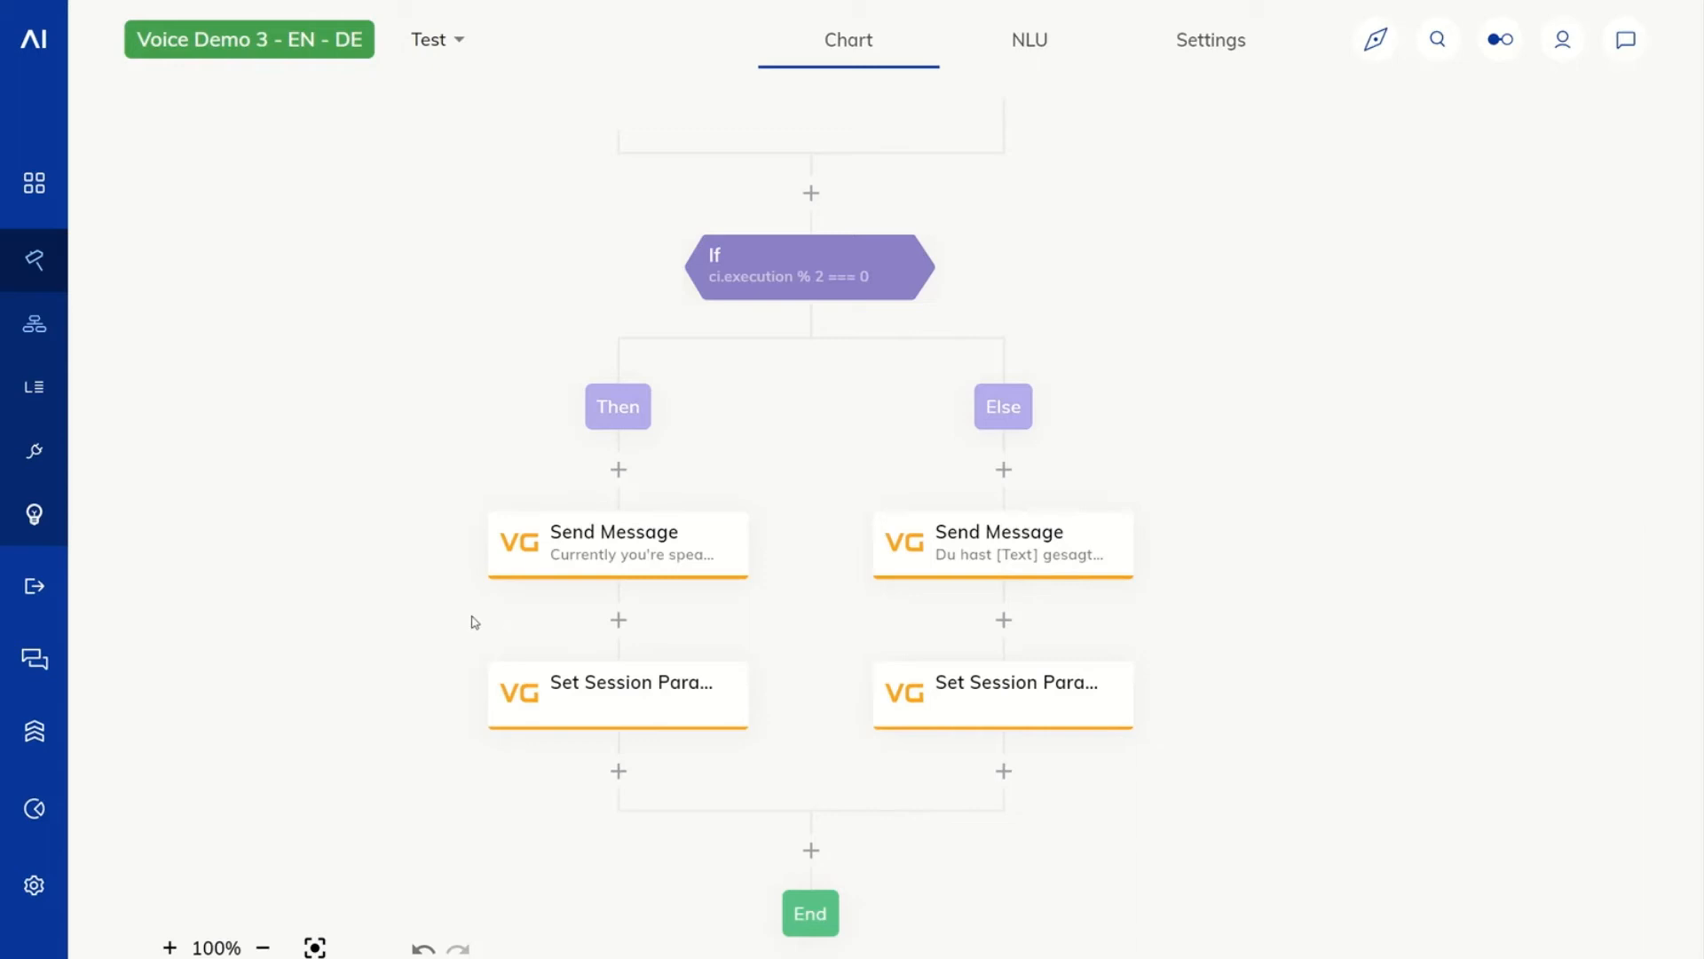
click(537, 695)
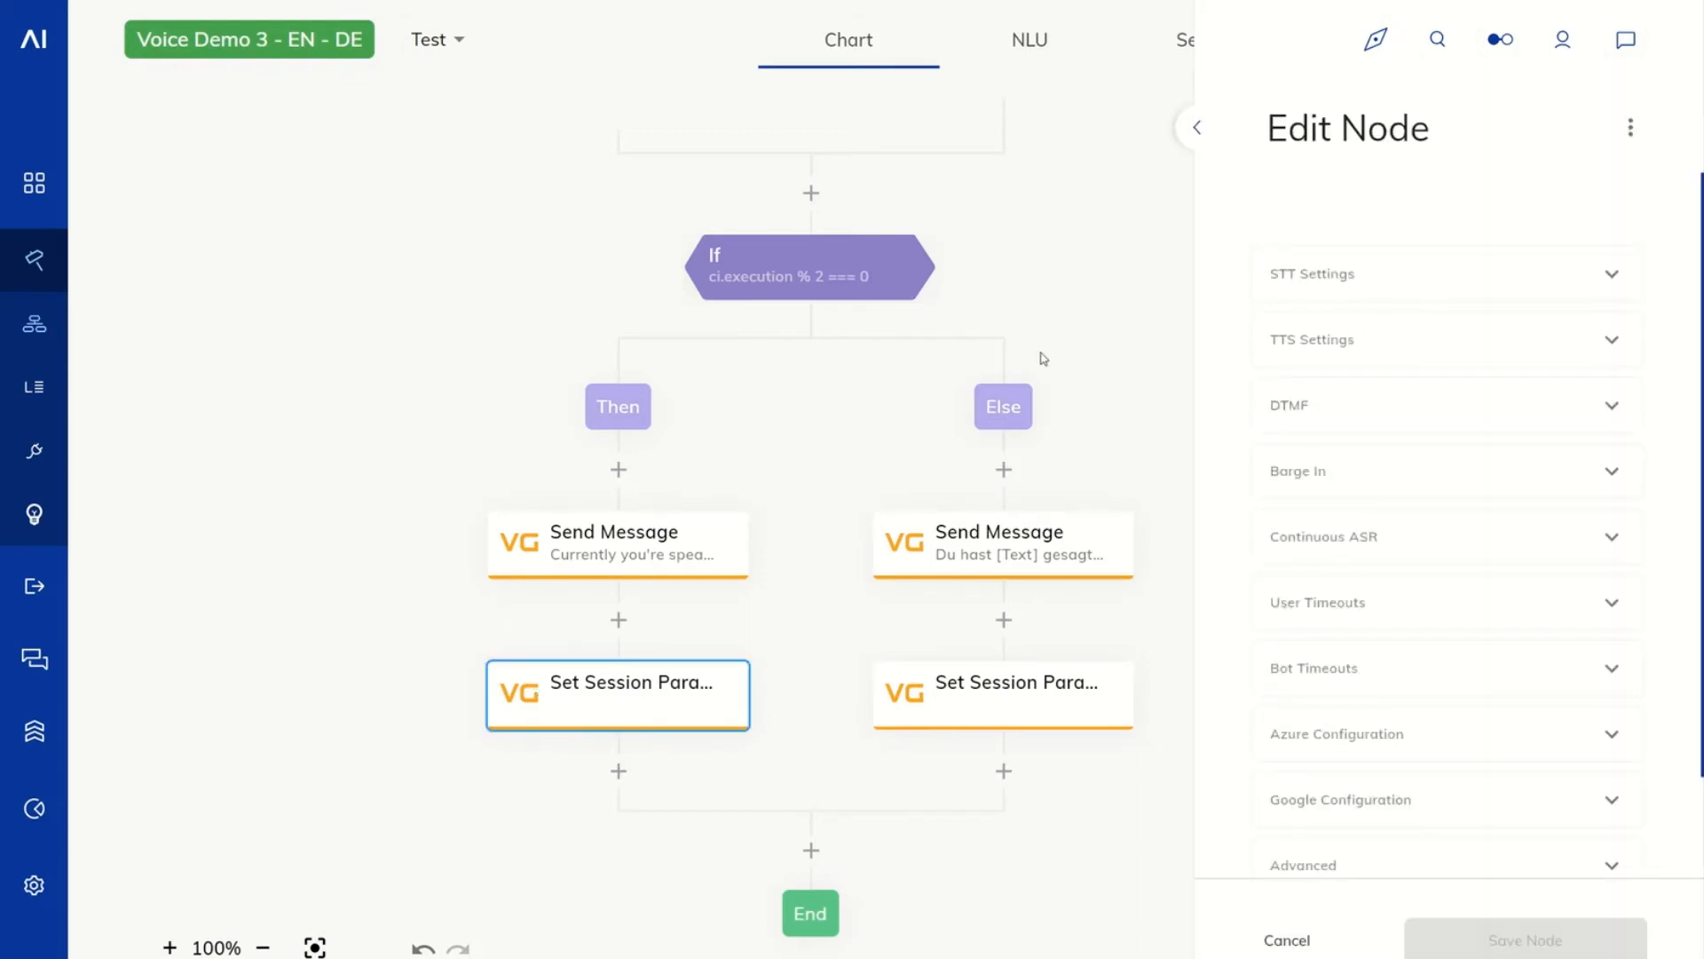
click(614, 555)
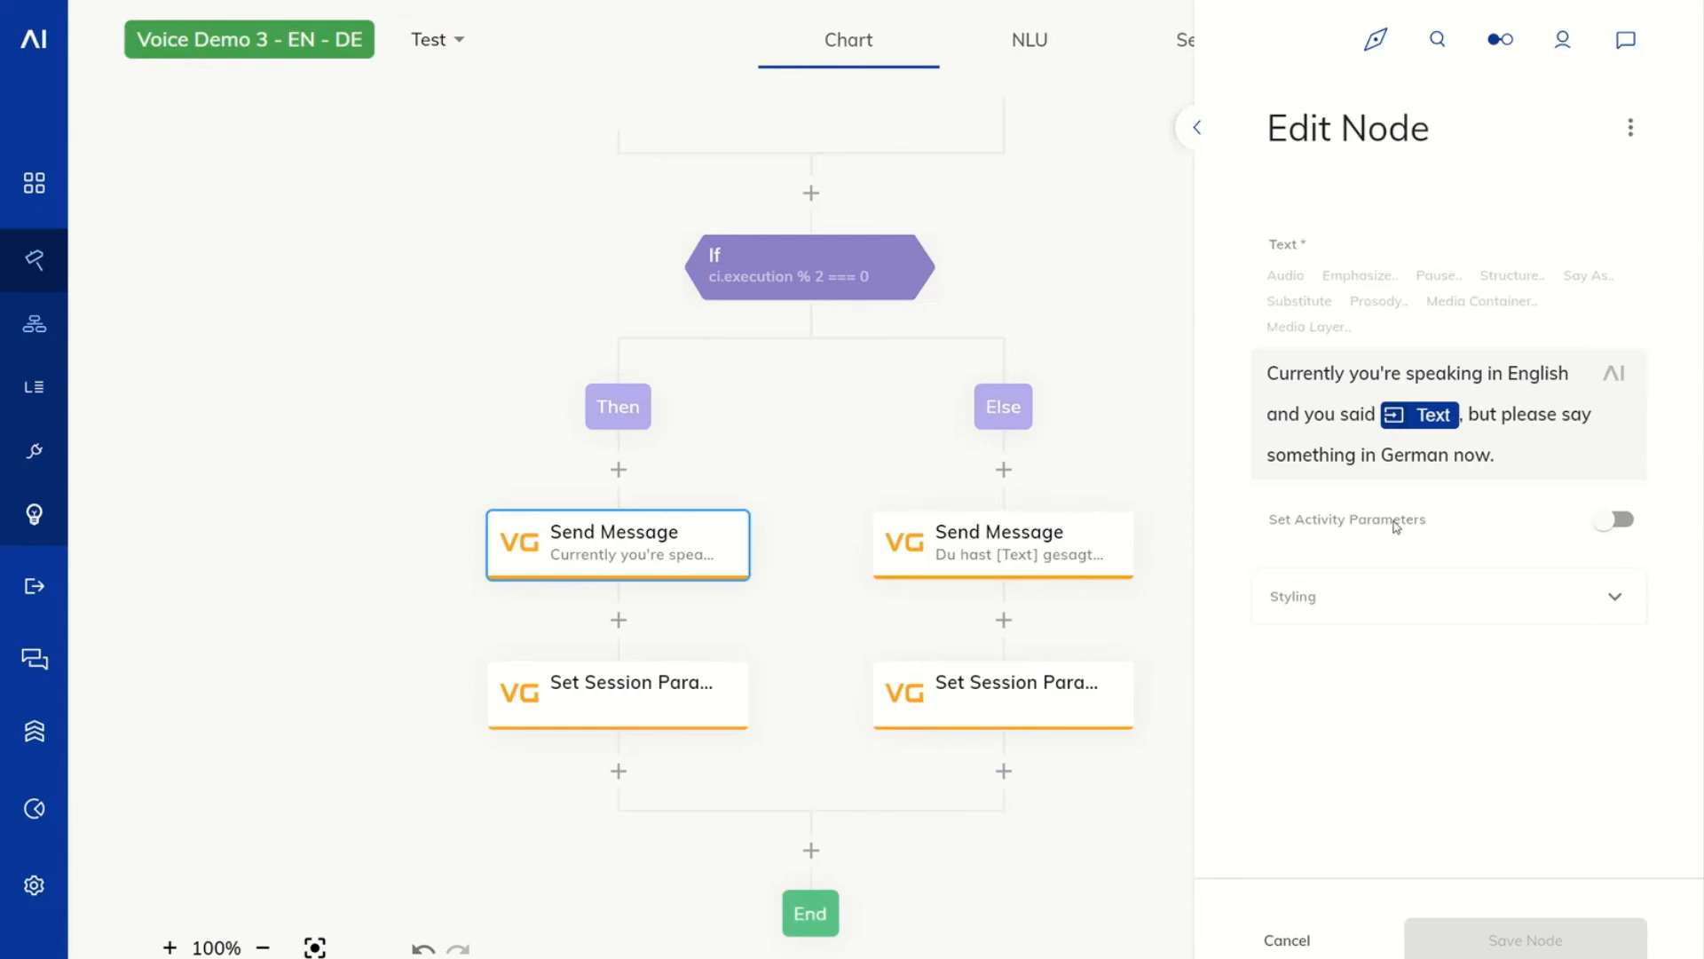
click(603, 708)
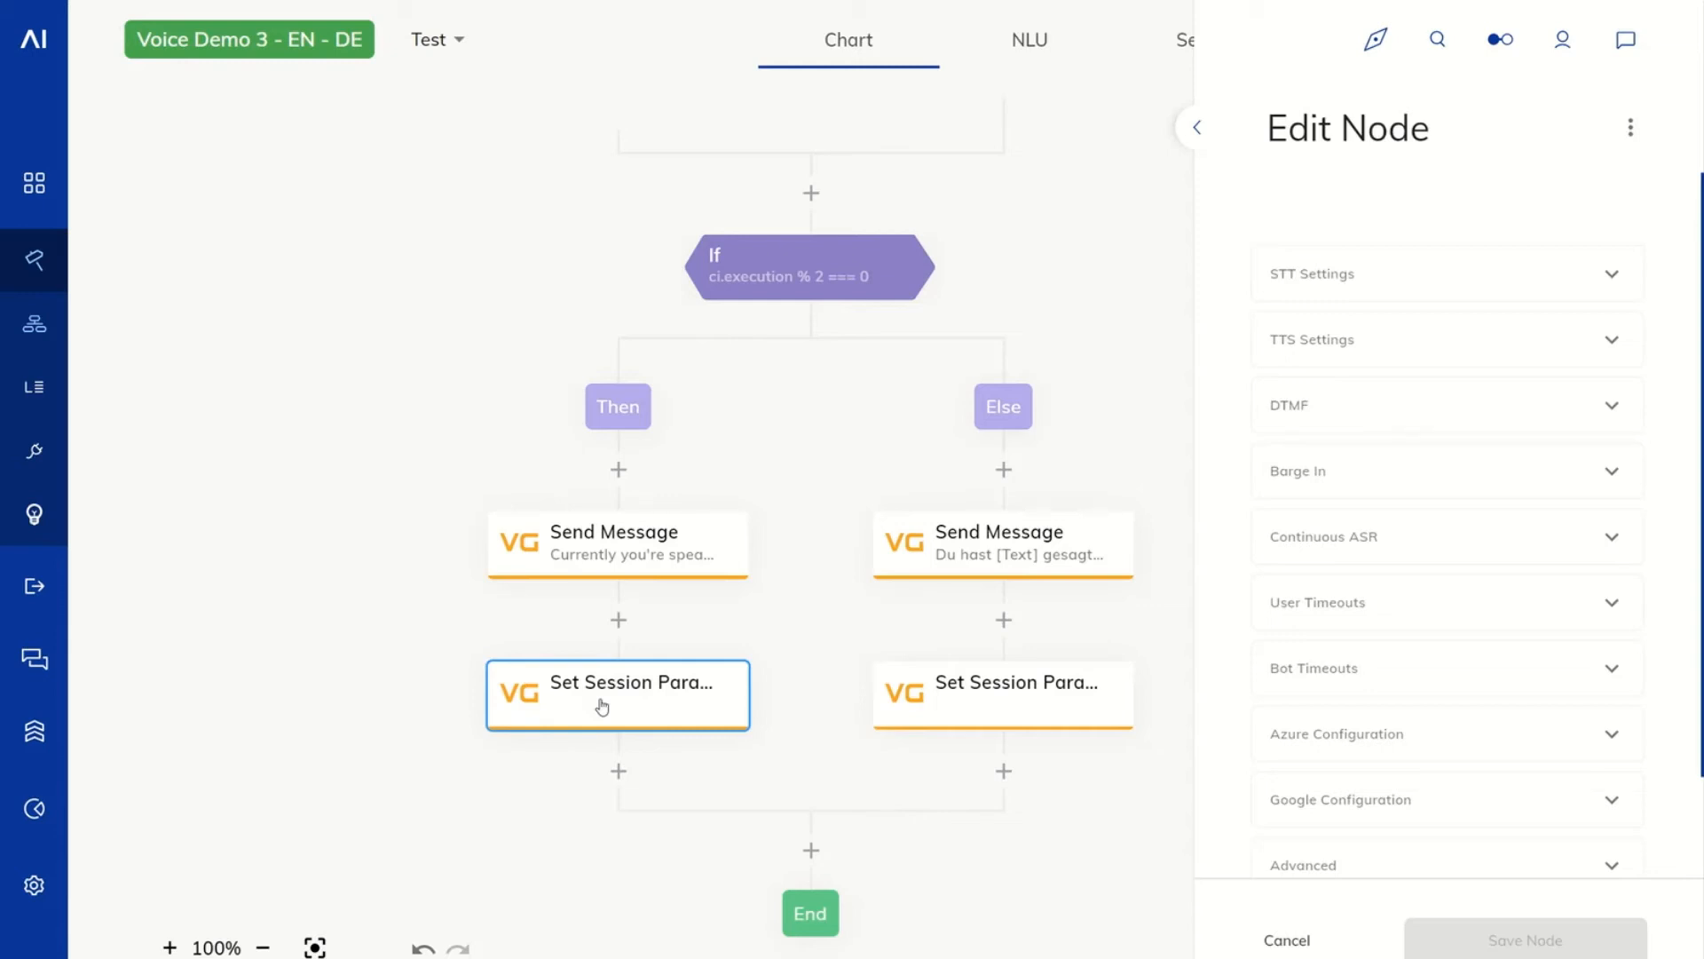
Disable the If node.
drag(521, 296, 521, 613)
right_click(723, 603)
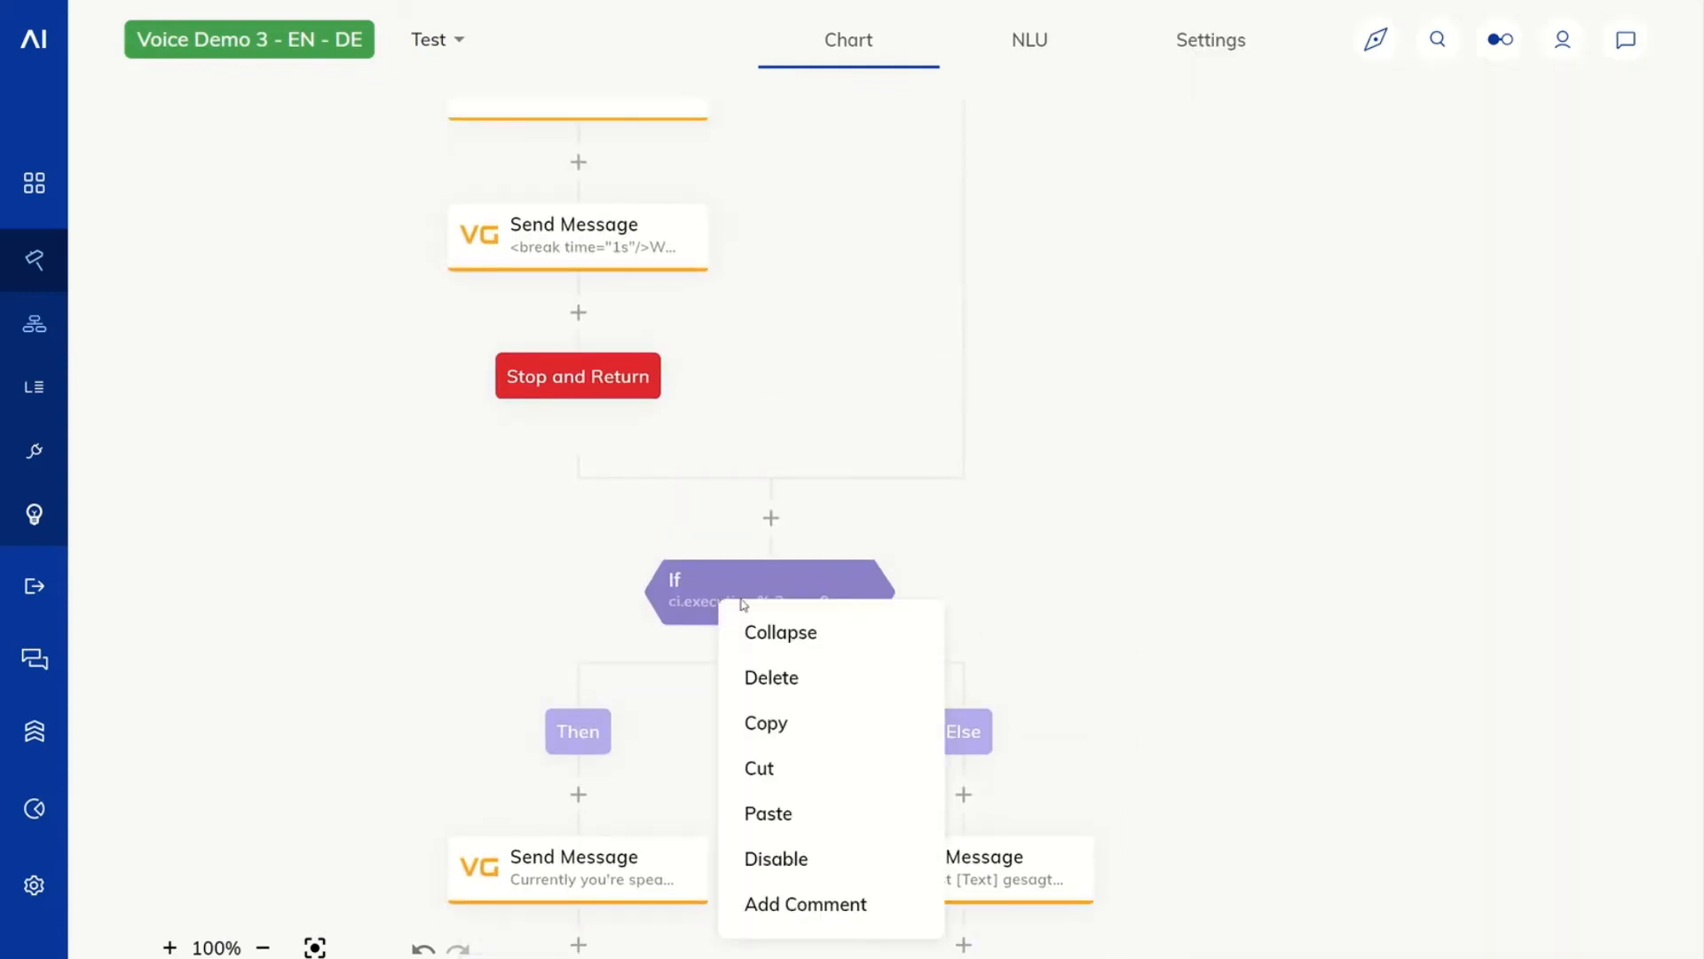
click(795, 860)
Add a Voice Gateway Send Message node to the Afterwards branch of the Once node.
scroll(810, 422, up, 5)
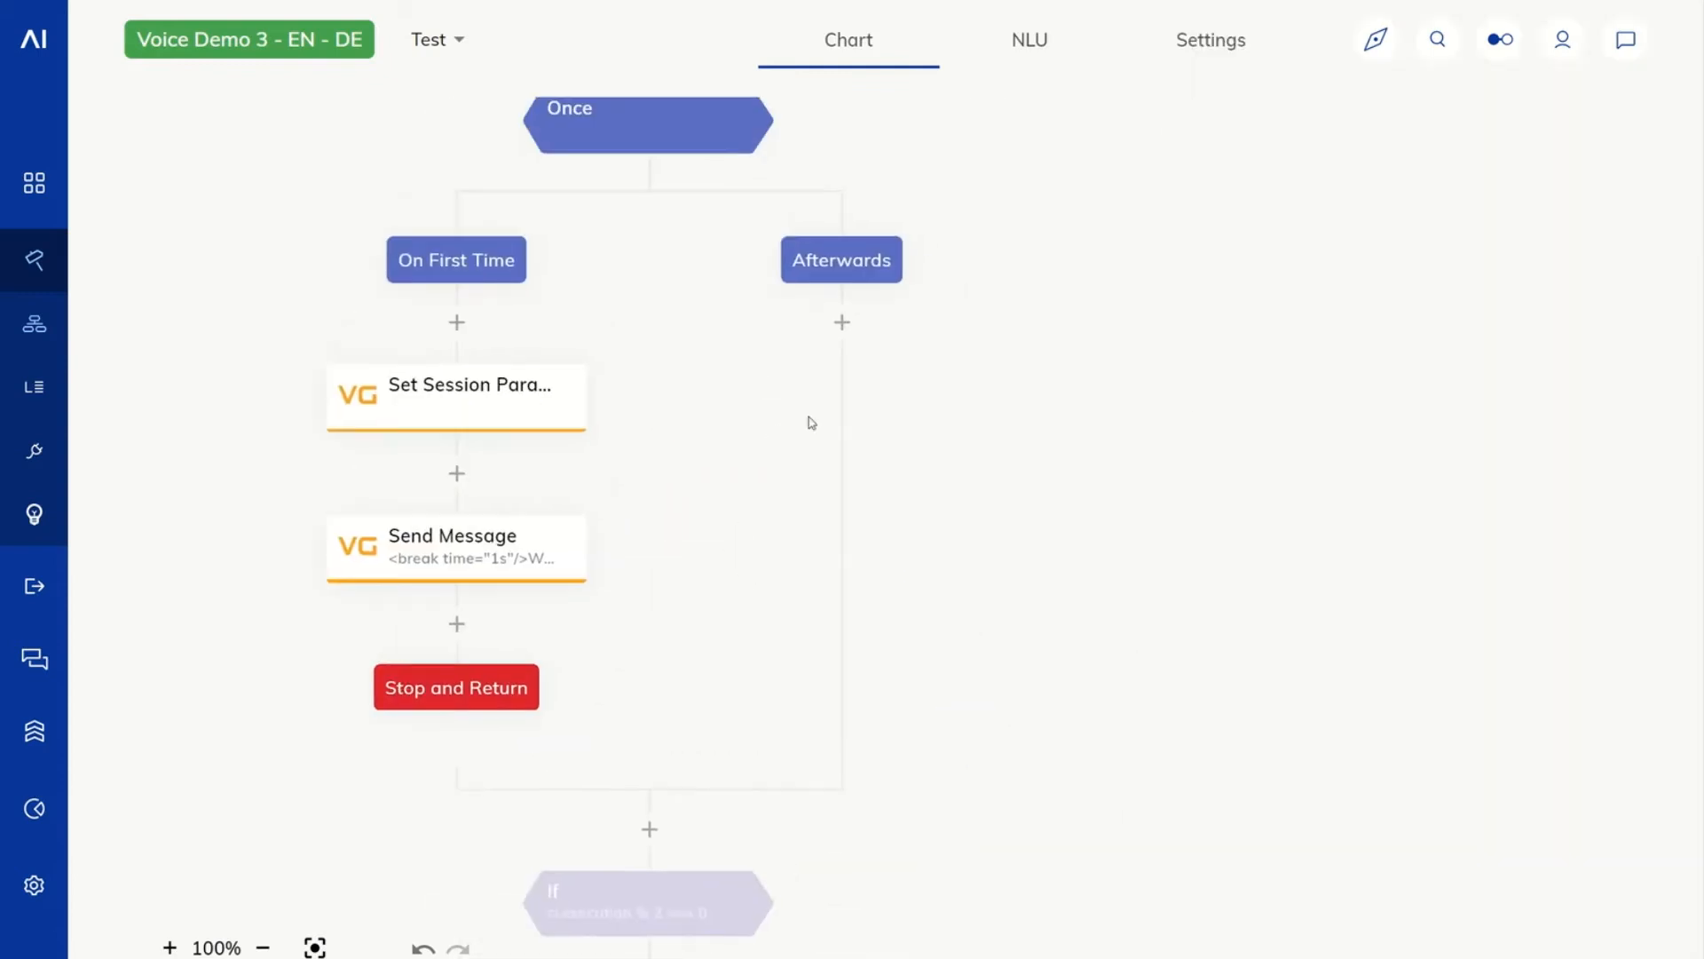
click(838, 323)
click(1217, 347)
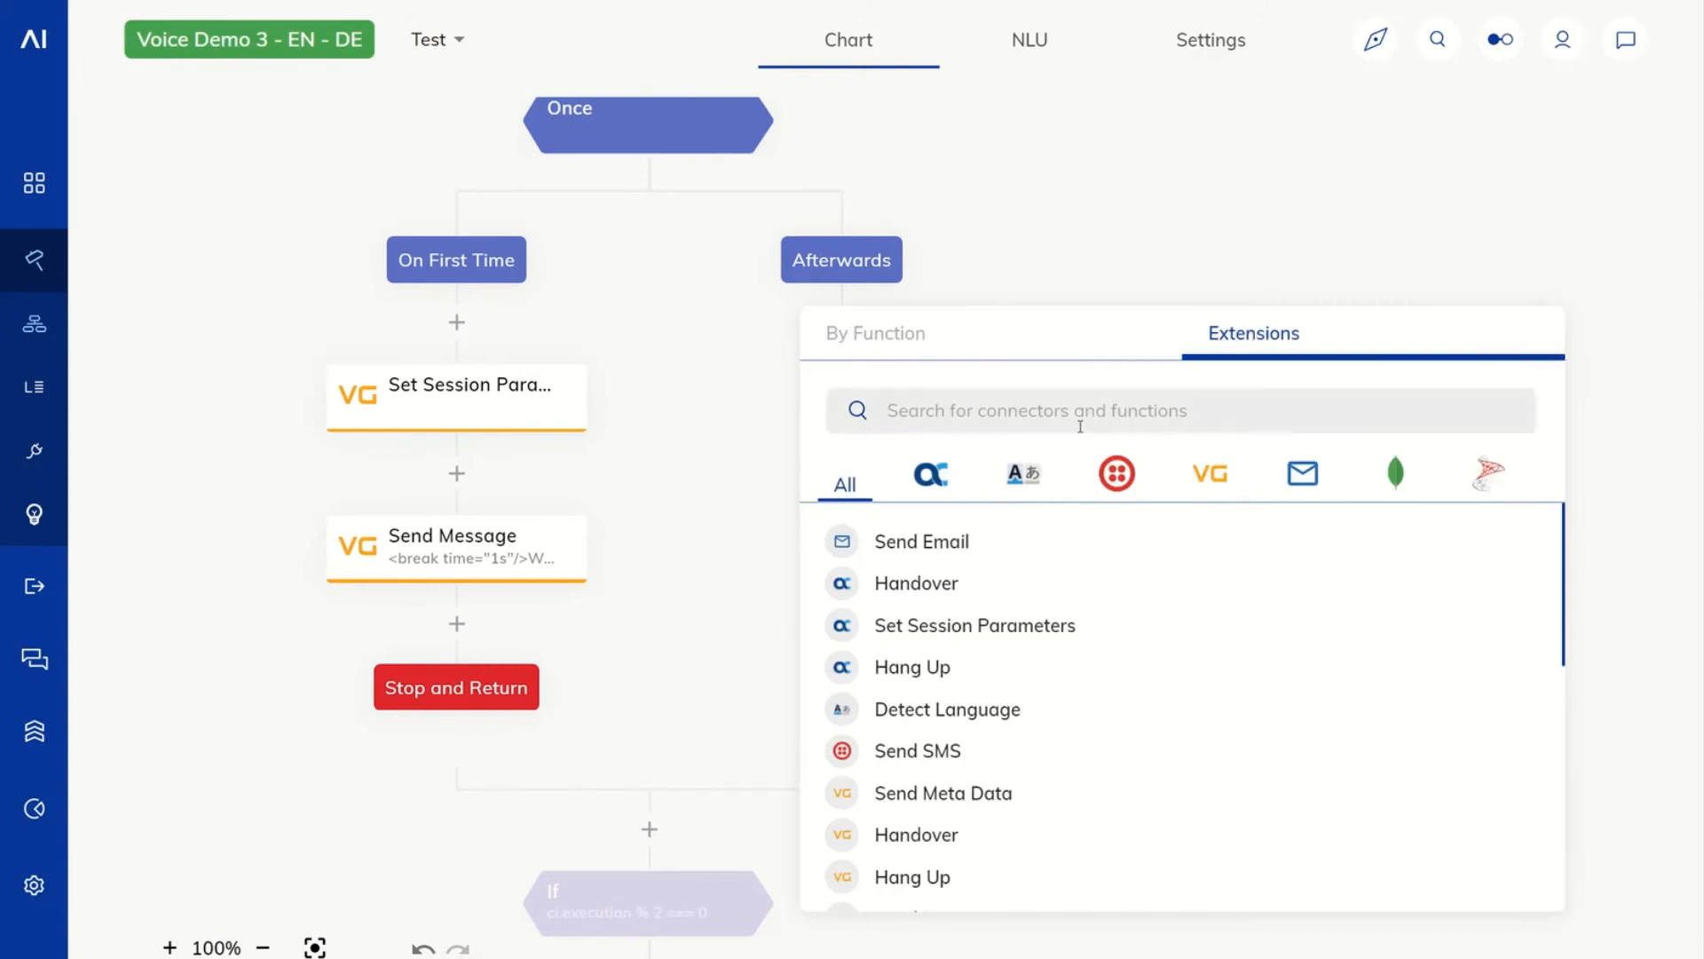
scroll(994, 825, down, 1)
click(1016, 816)
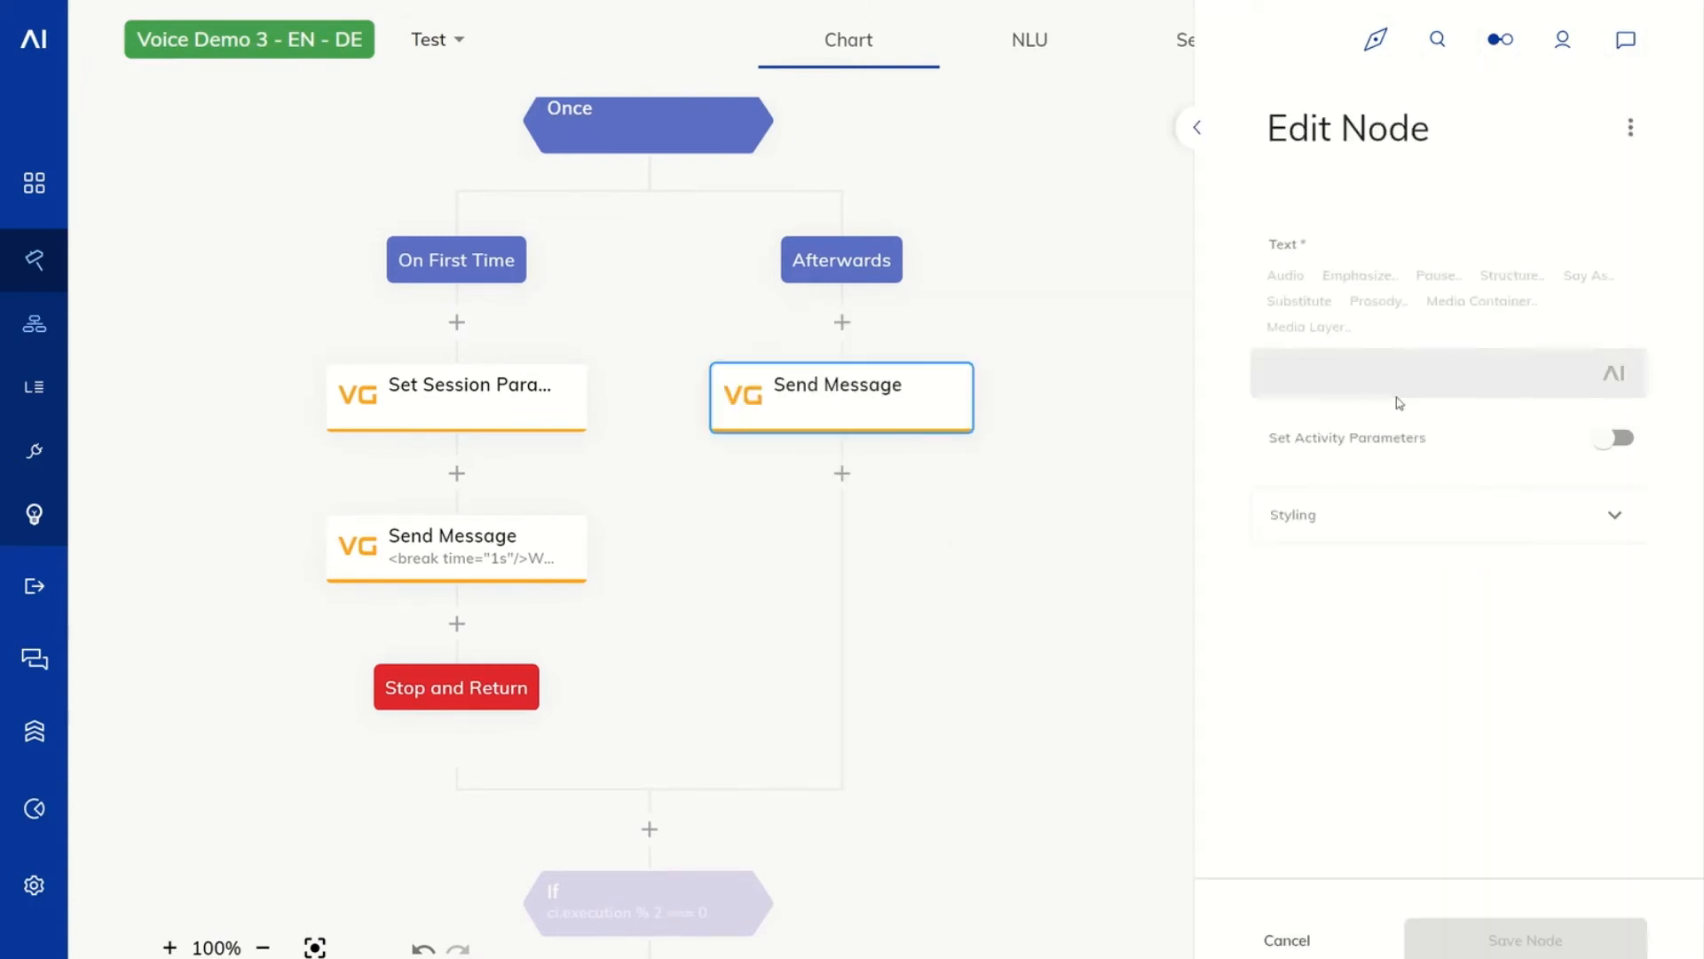
Set the Afterwards branch's Send Message text to "You said" followed by the user input Text token, and save the node.
click(1398, 377)
text(Yo)
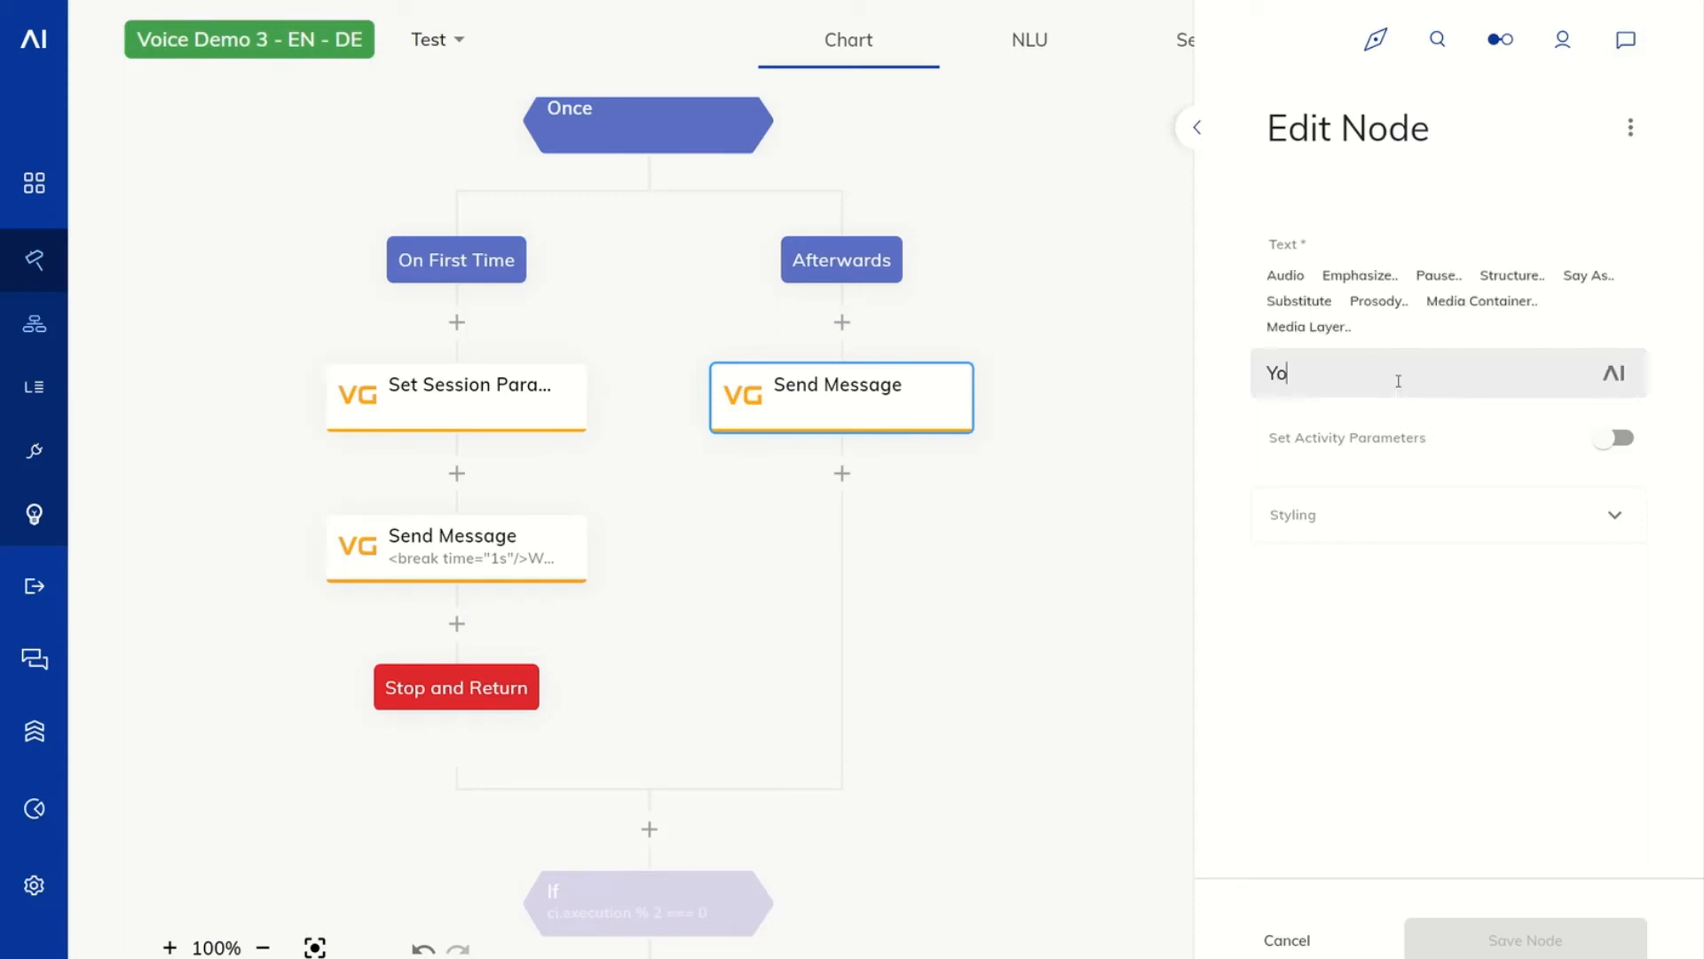
text(u said)
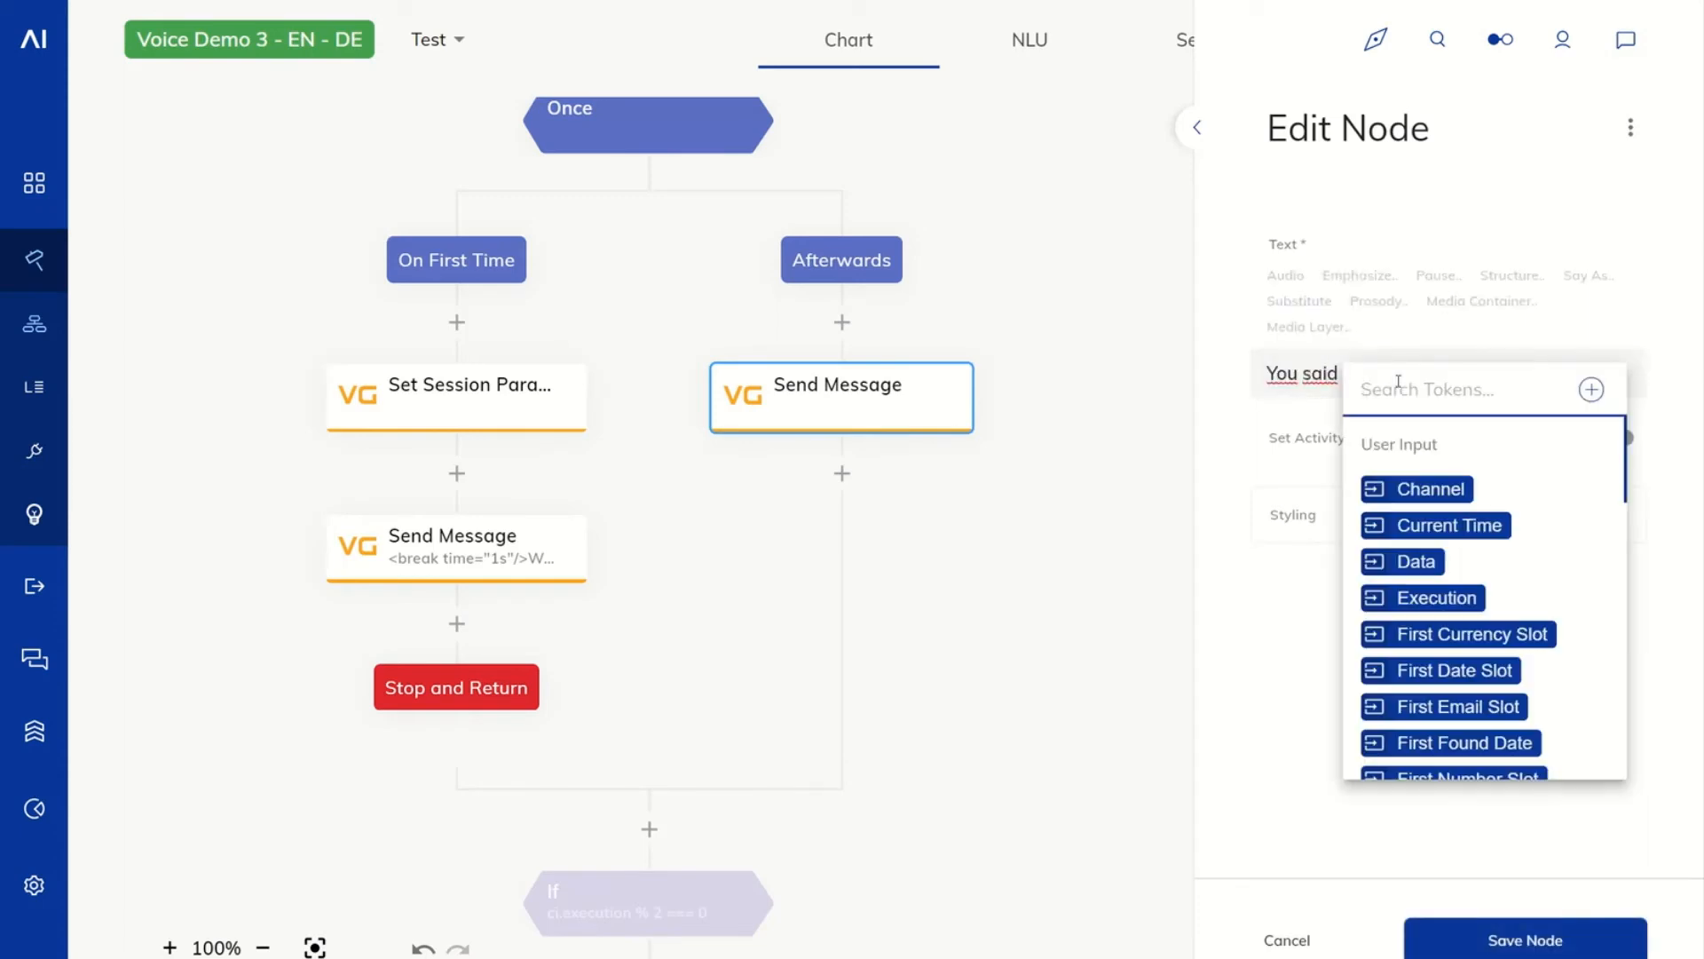
text( {{tex)
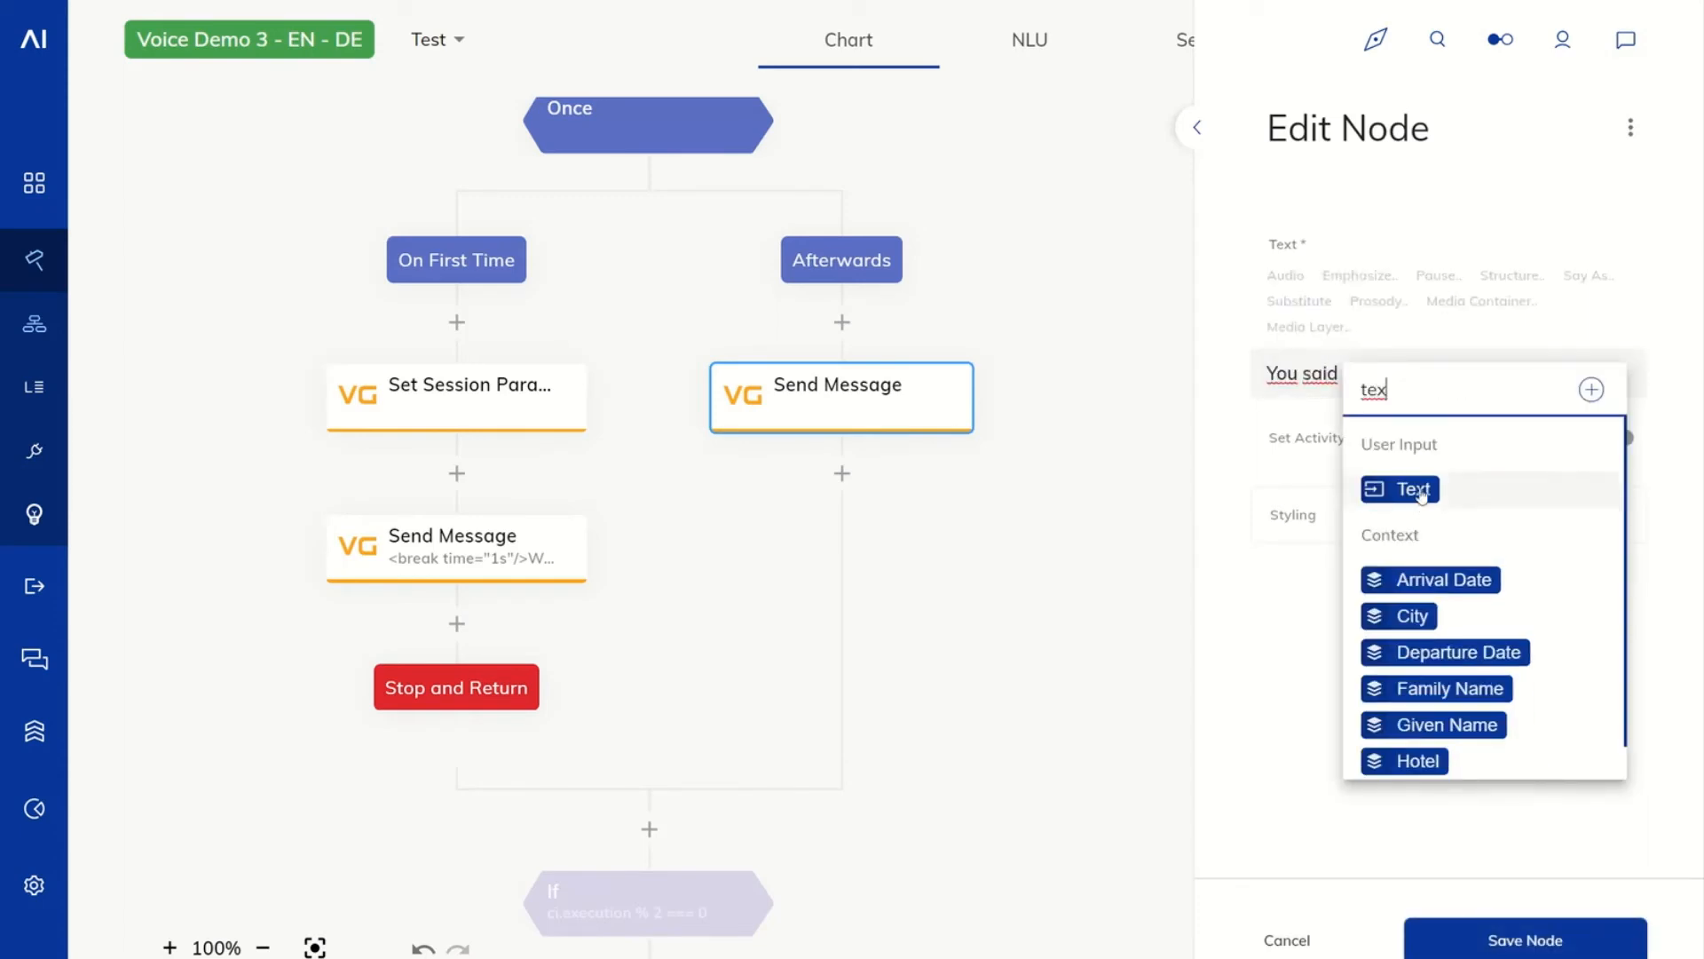
click(1412, 489)
click(1525, 940)
Enable Send DTMF in the On First Time branch's Set Session Parameters node and save it.
click(525, 407)
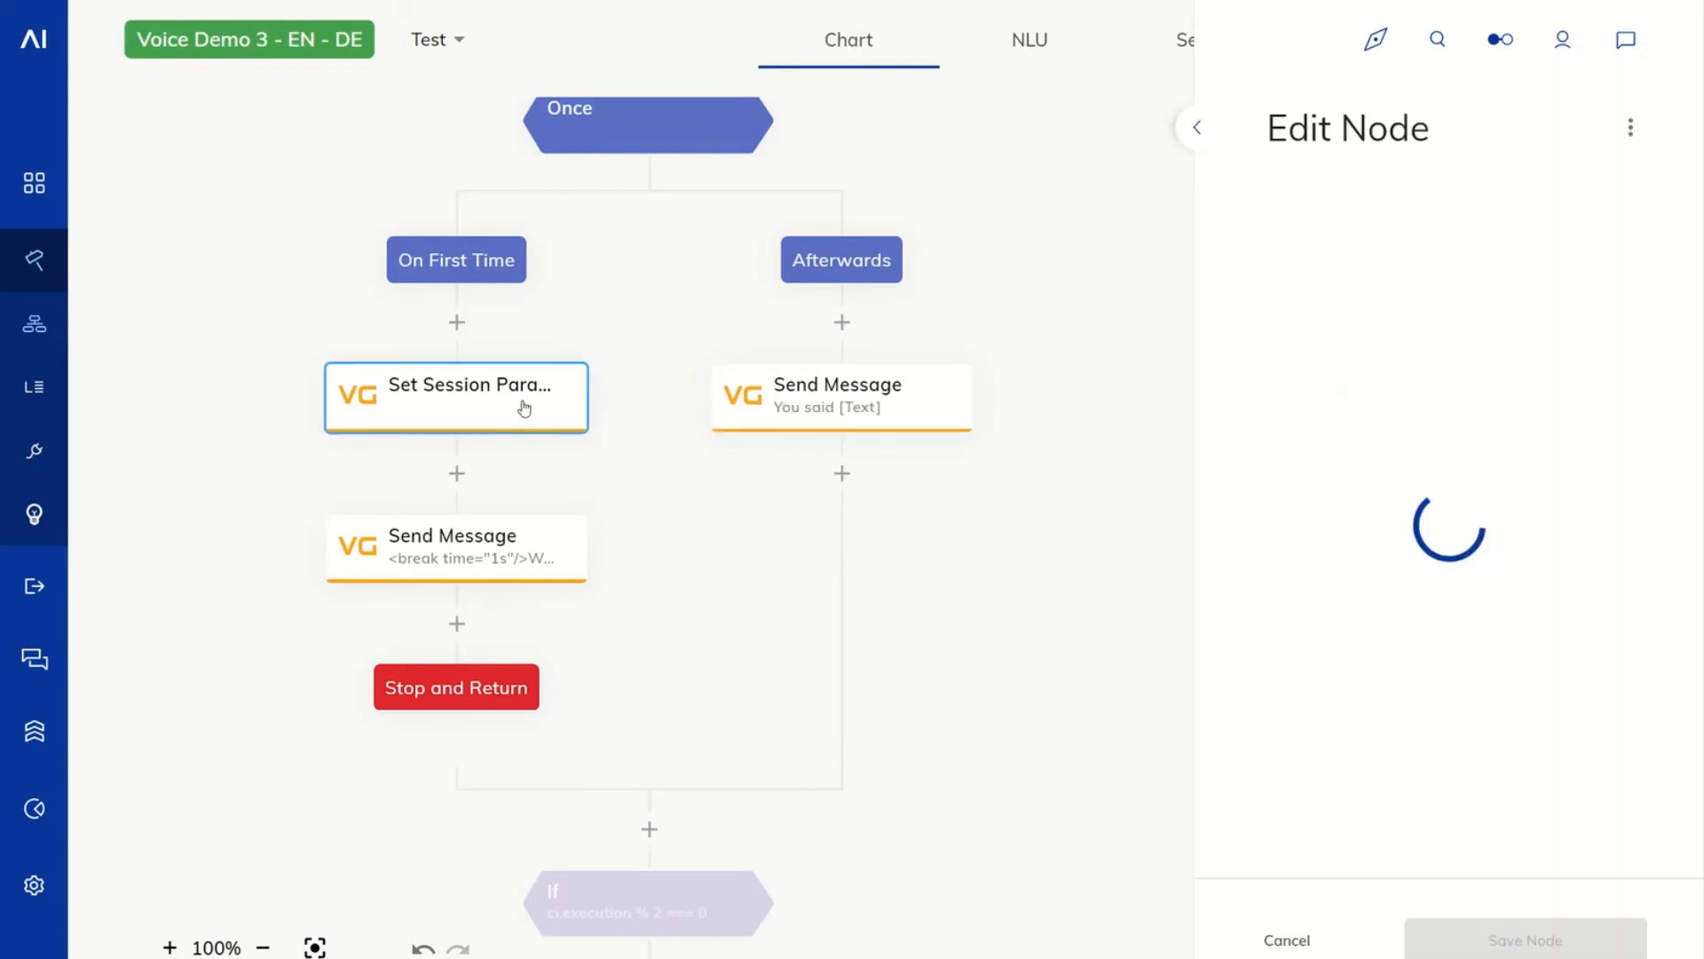
click(1344, 423)
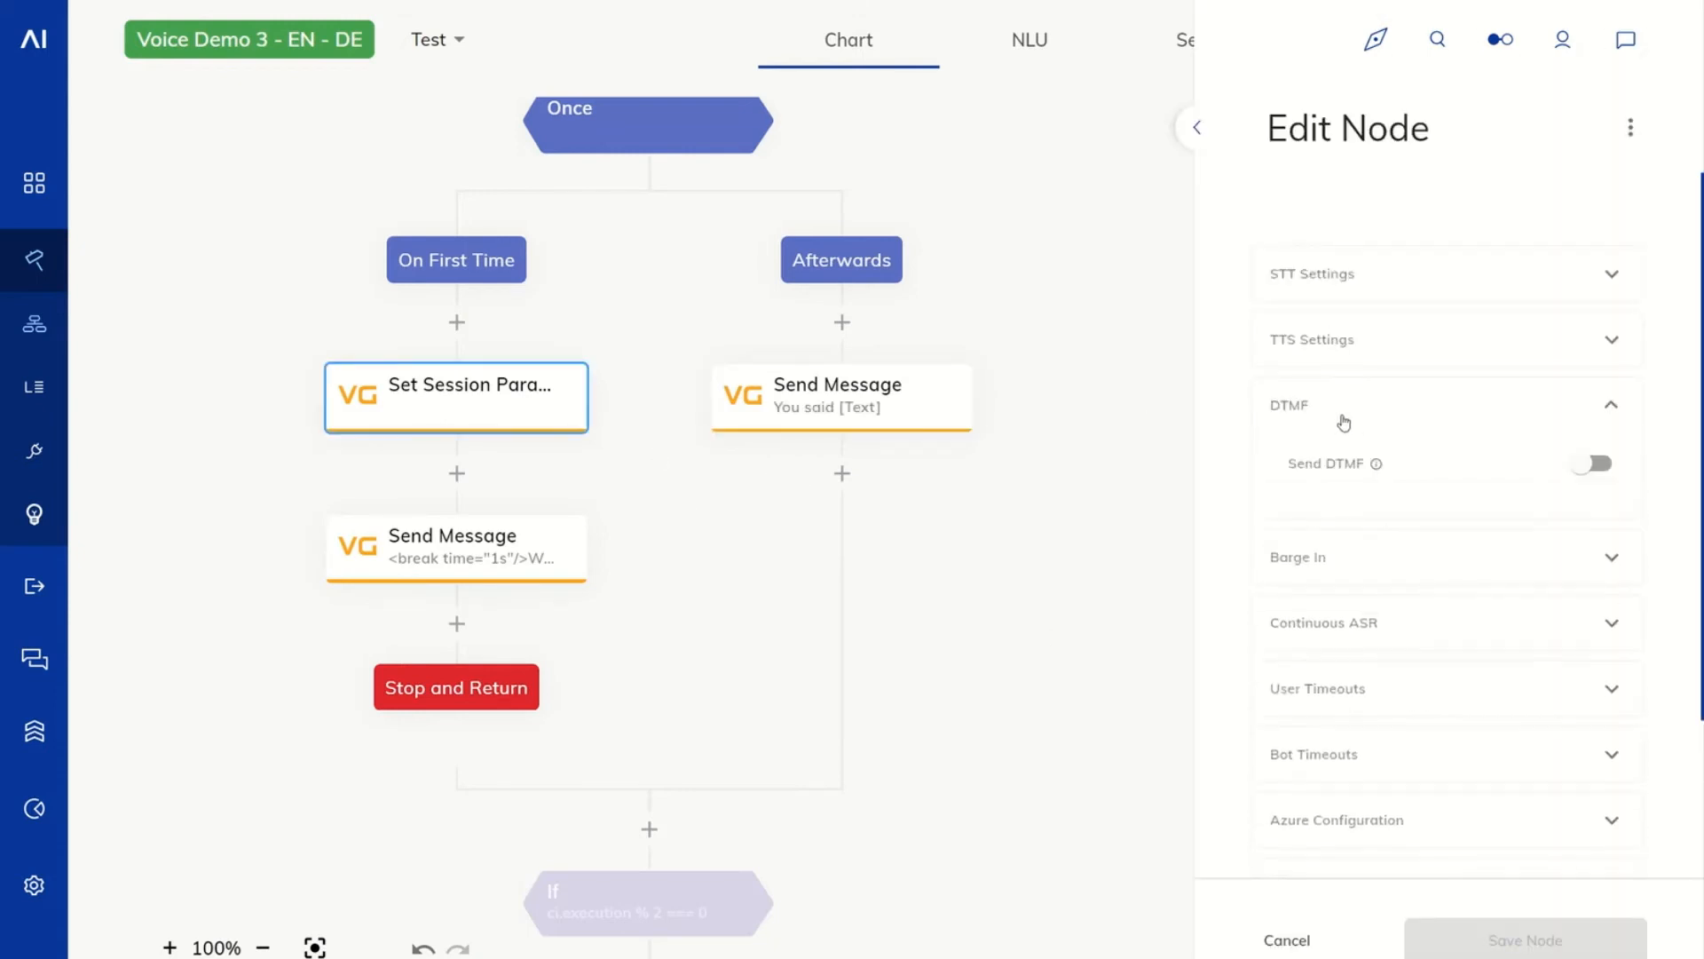
mouse_move(1379, 463)
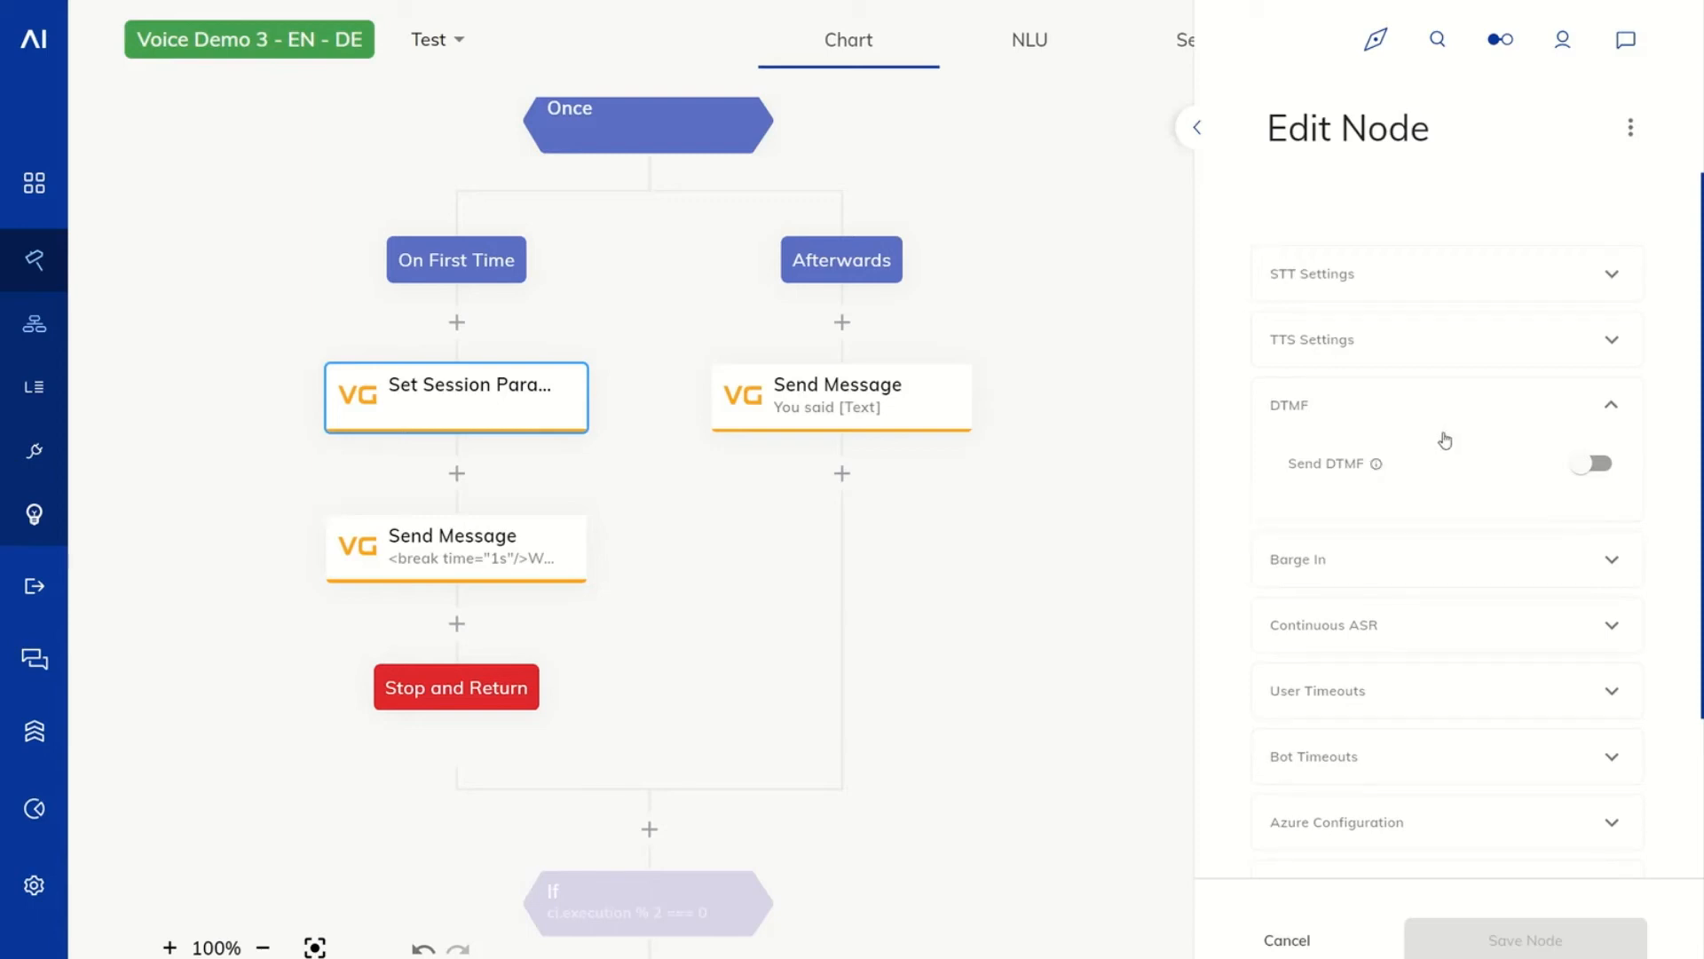
click(1593, 462)
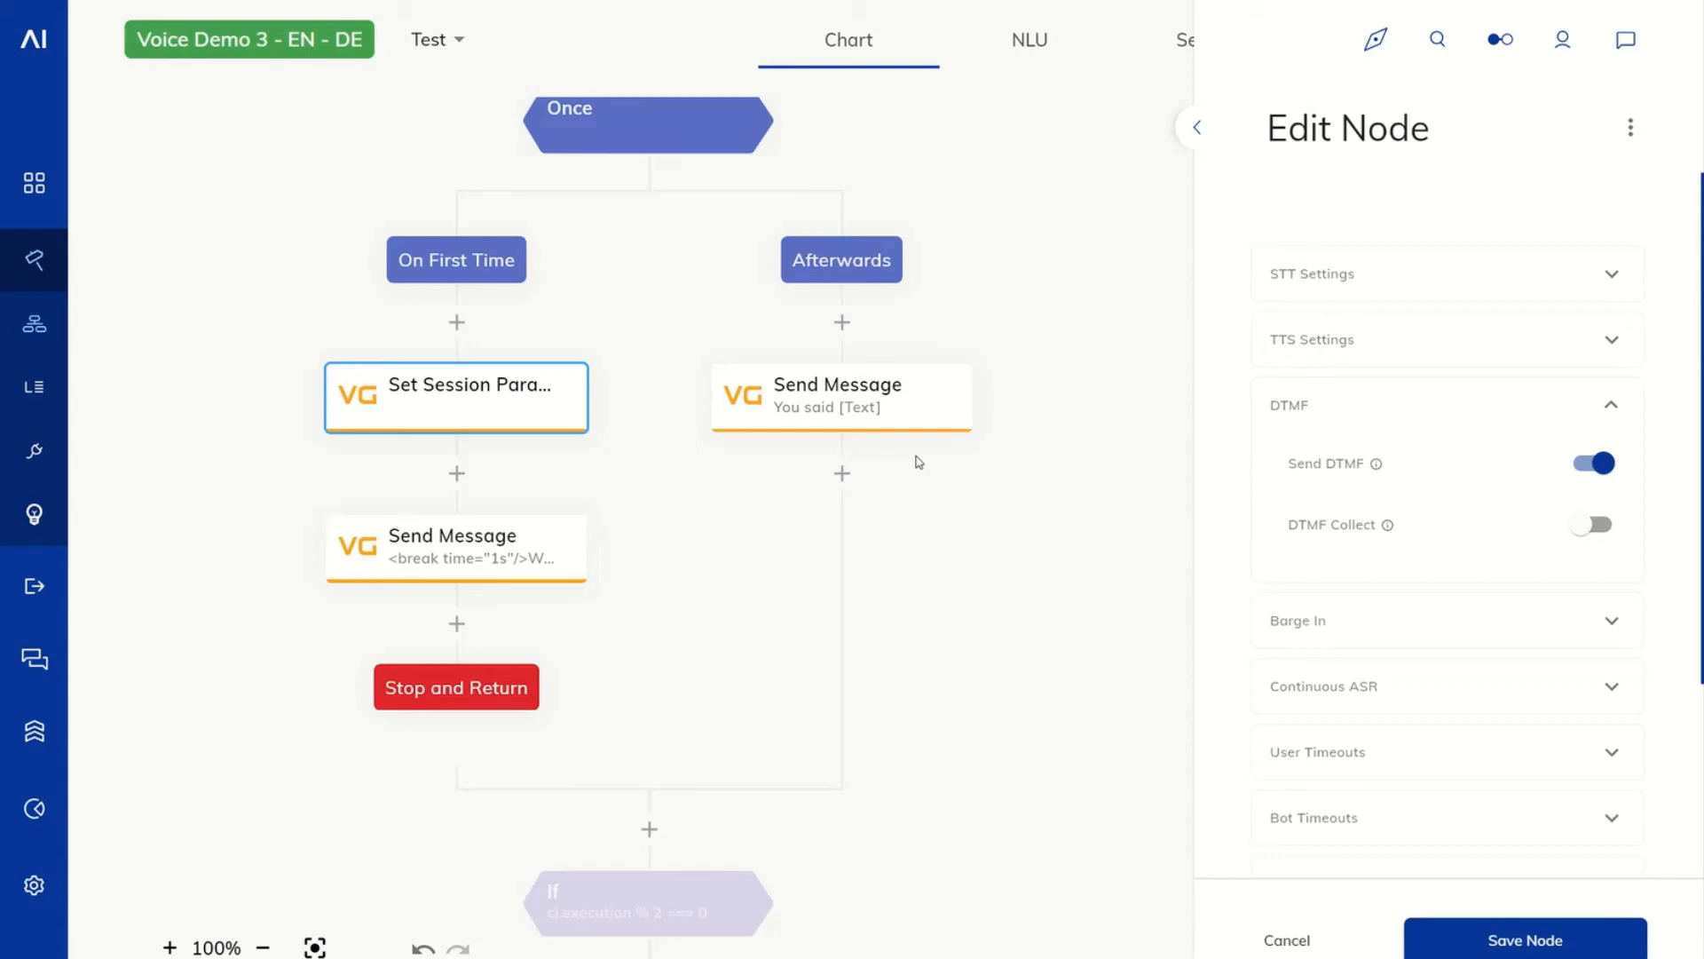
click(1524, 939)
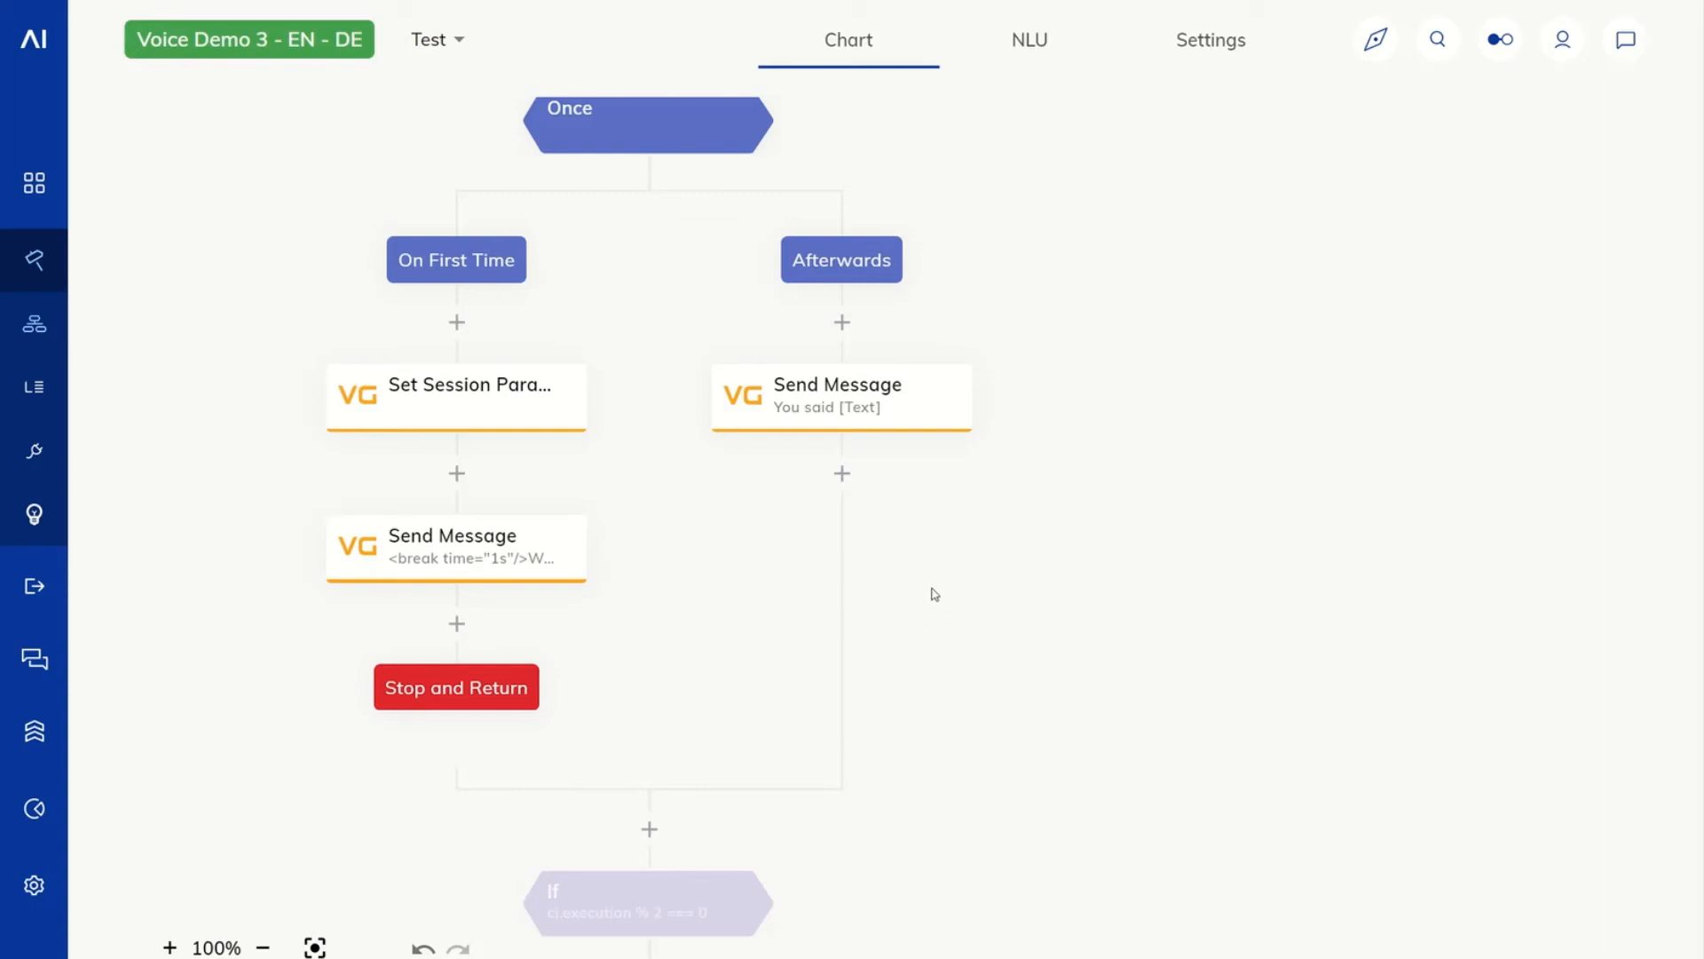
Enable DTMF Collect in the Set Session Parameters node, check its timeout, max digits and submit digit, and save the node.
click(438, 426)
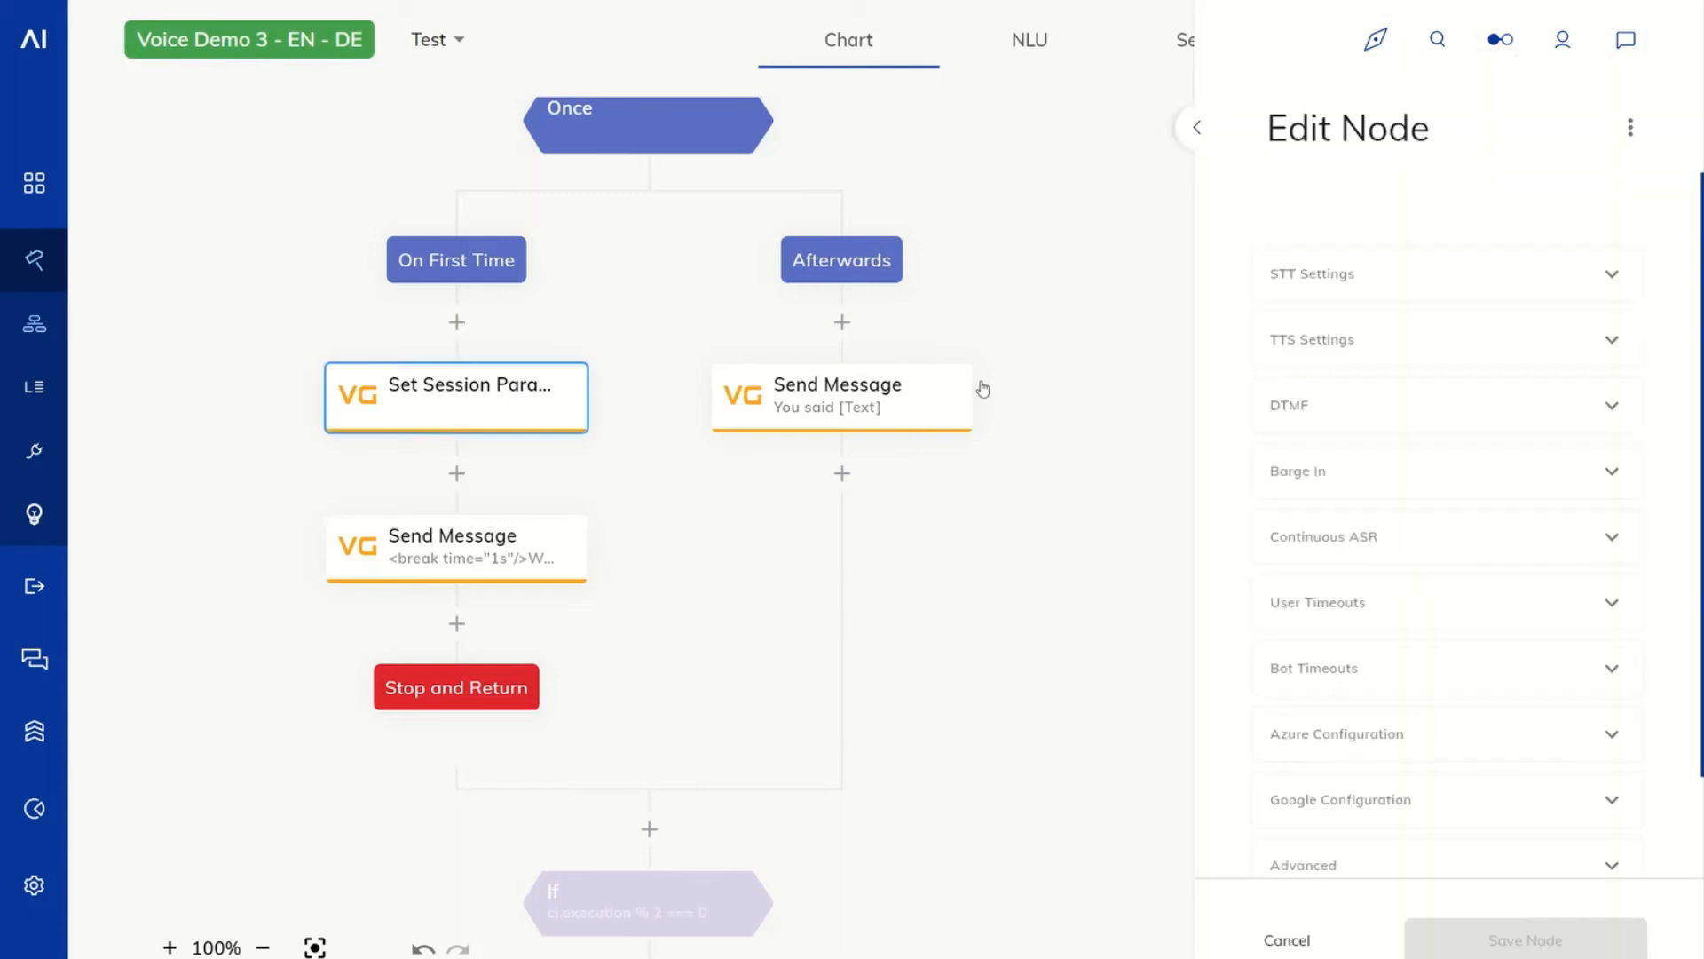
click(1321, 417)
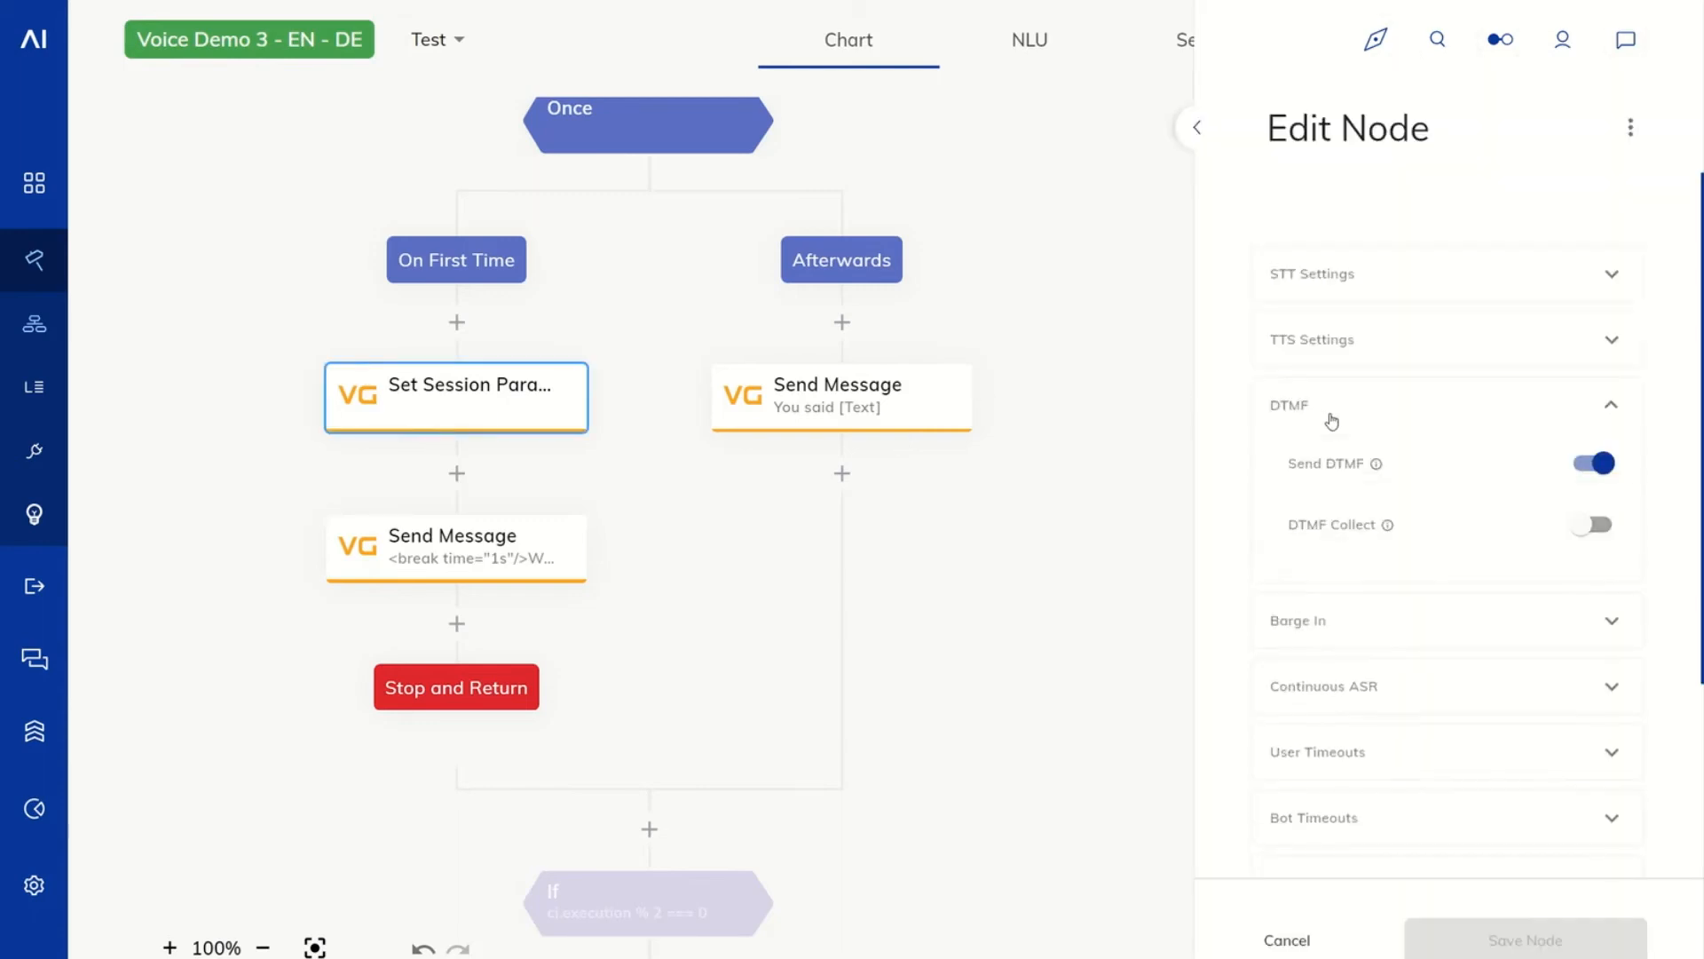
click(1603, 527)
scroll(1480, 543, down, 1)
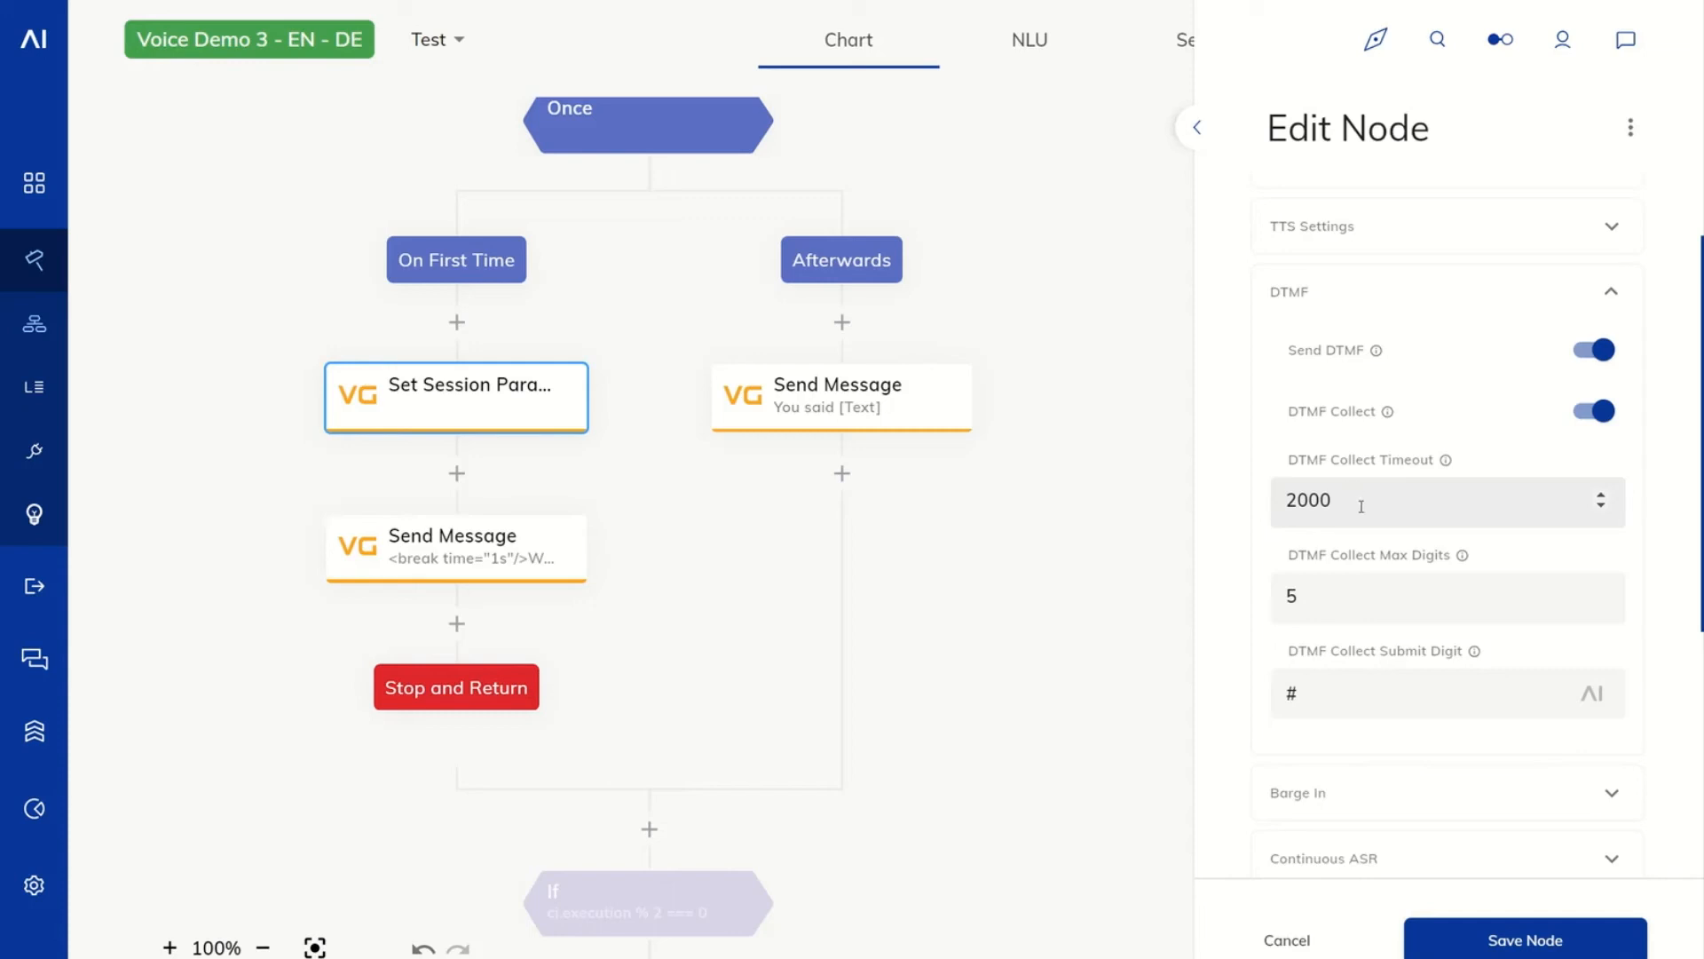
click(1323, 600)
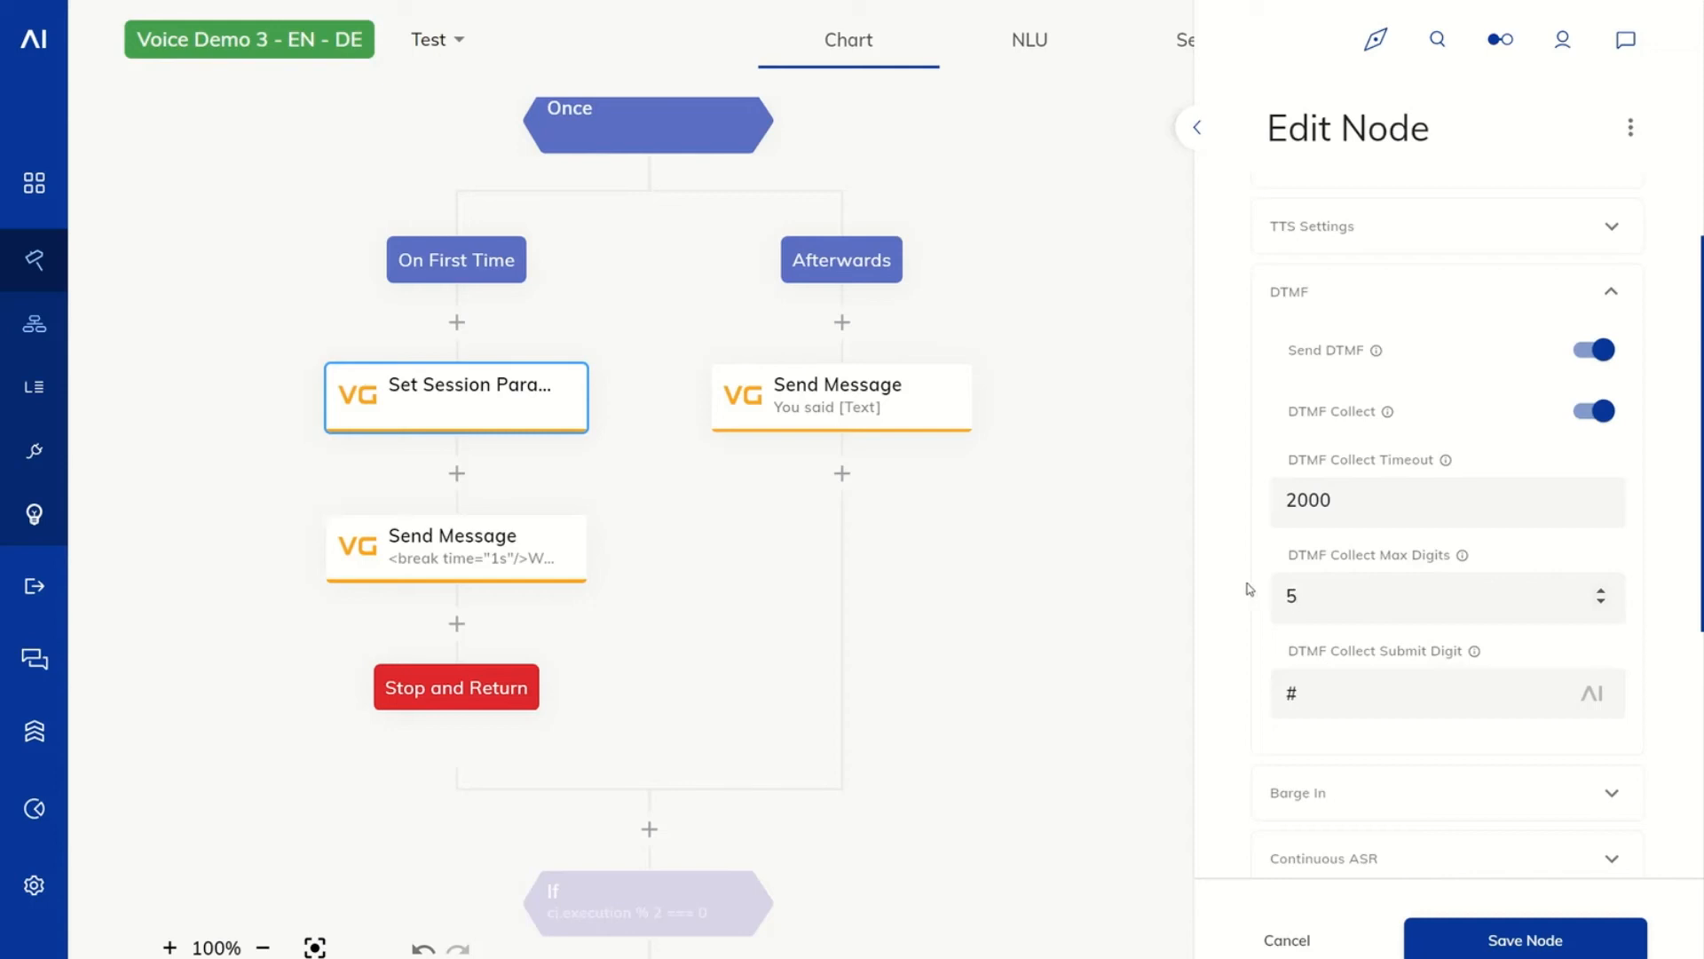
click(1321, 688)
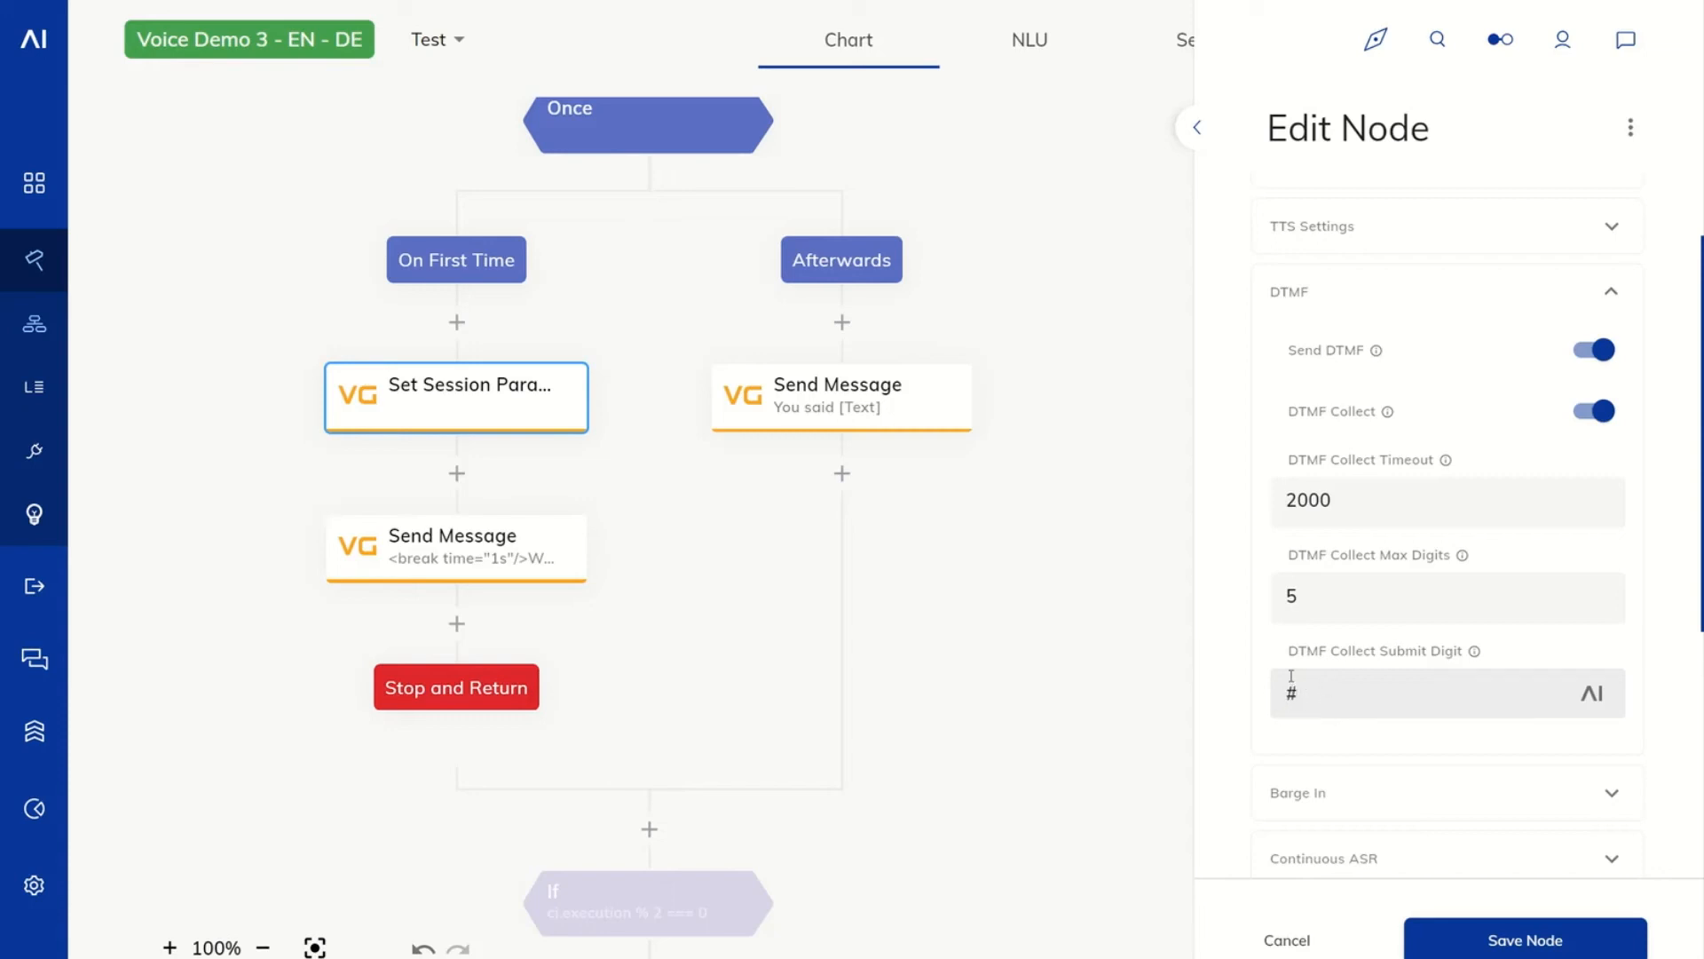
click(1476, 945)
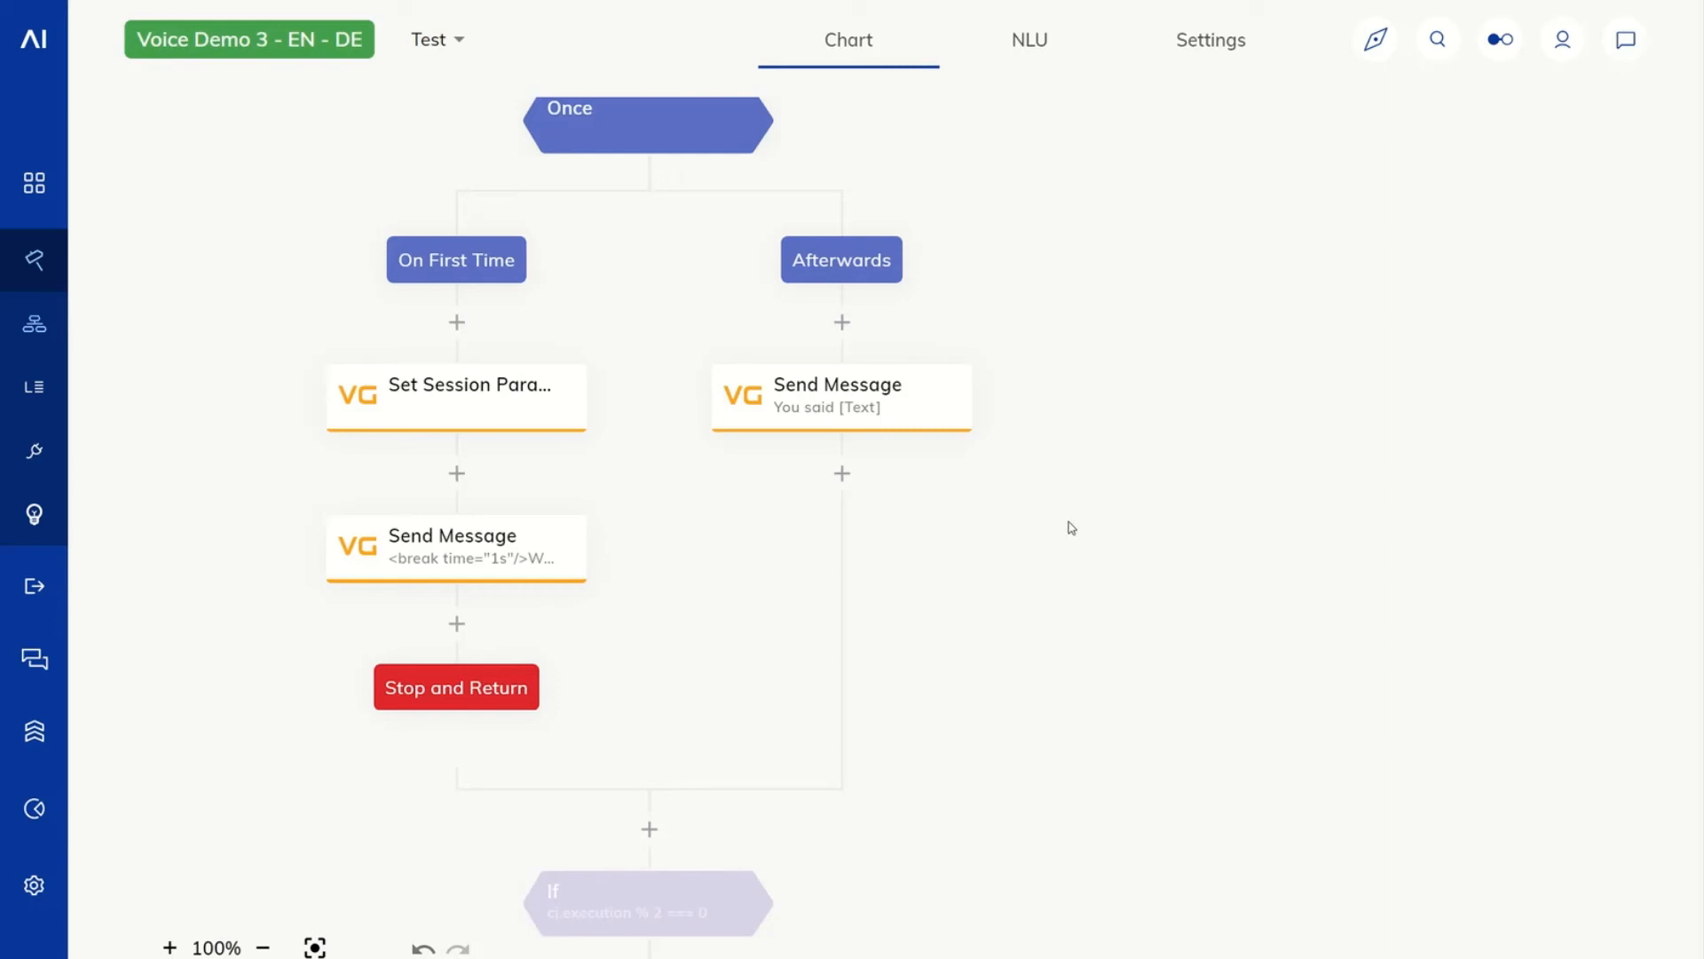
Switch off DTMF Collect and Send DTMF in the On First Time branch's Set Session Parameters node.
click(874, 395)
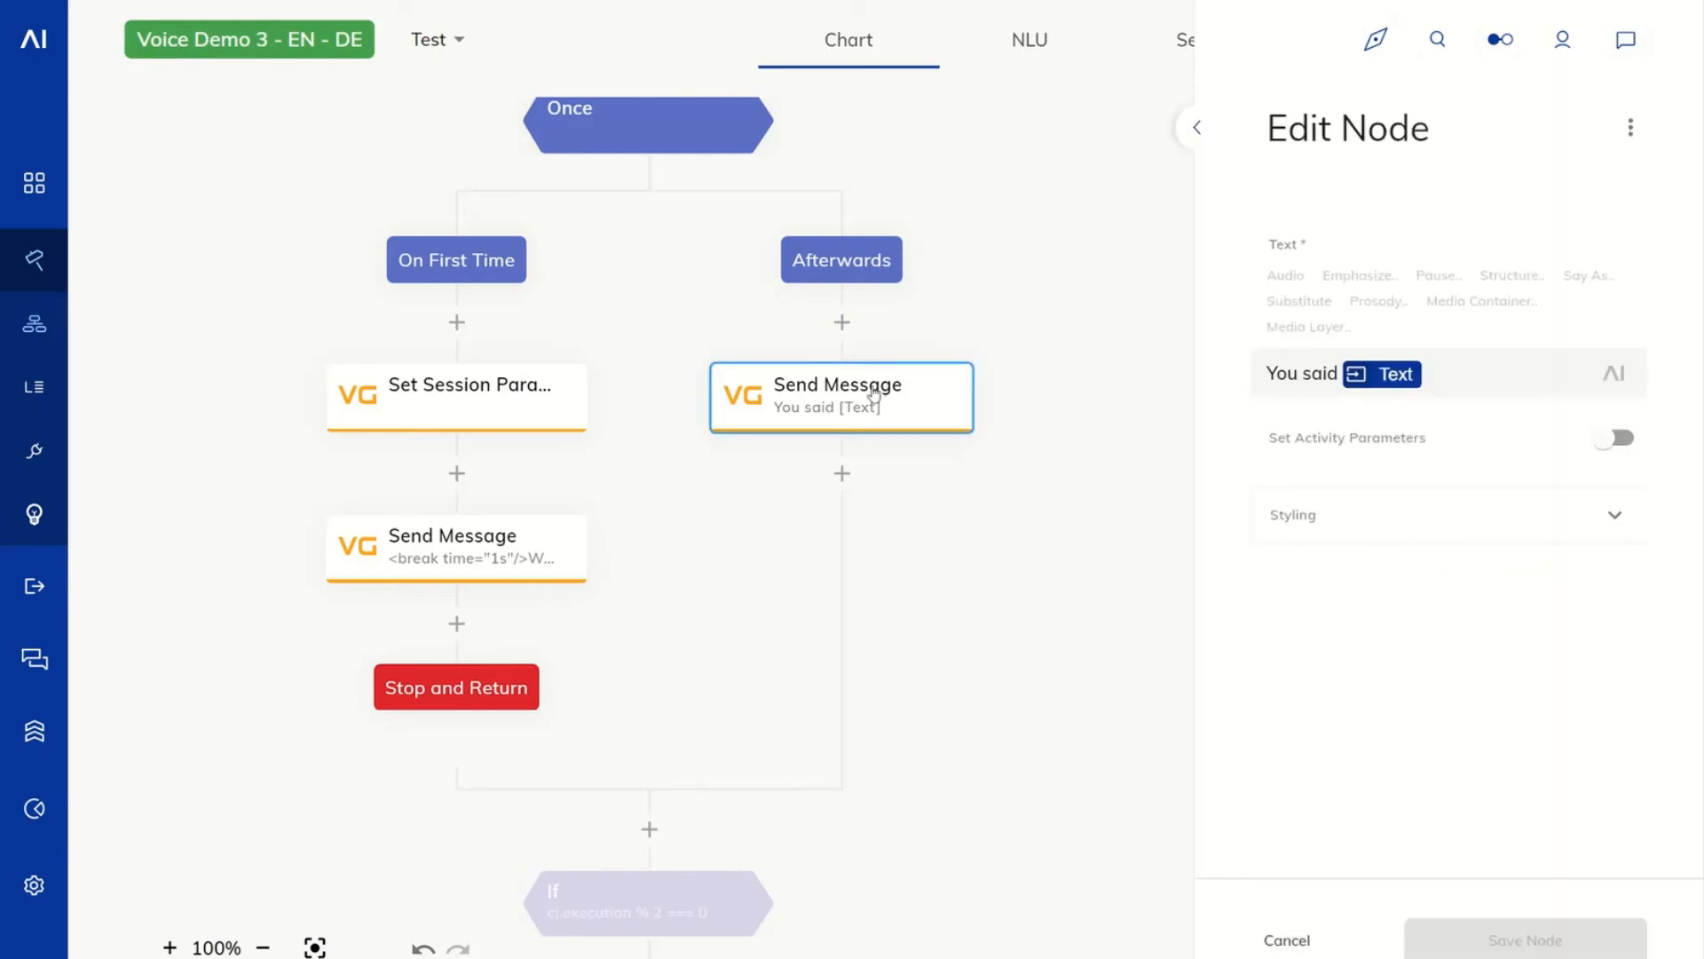
click(499, 386)
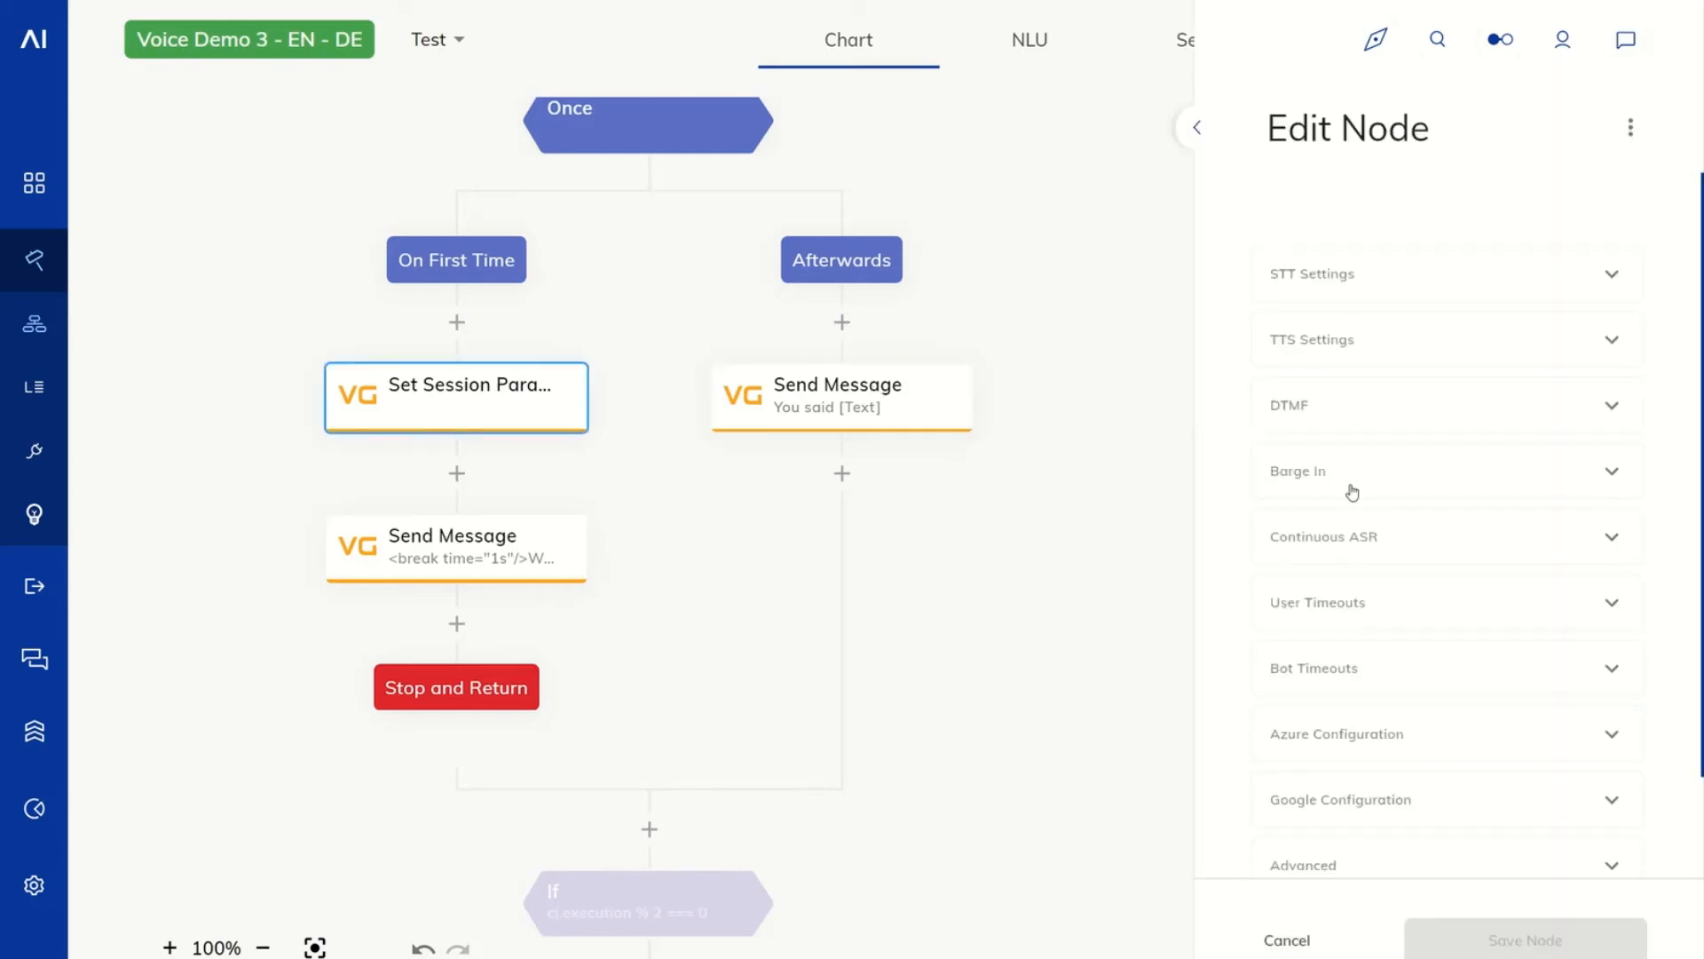
click(1327, 402)
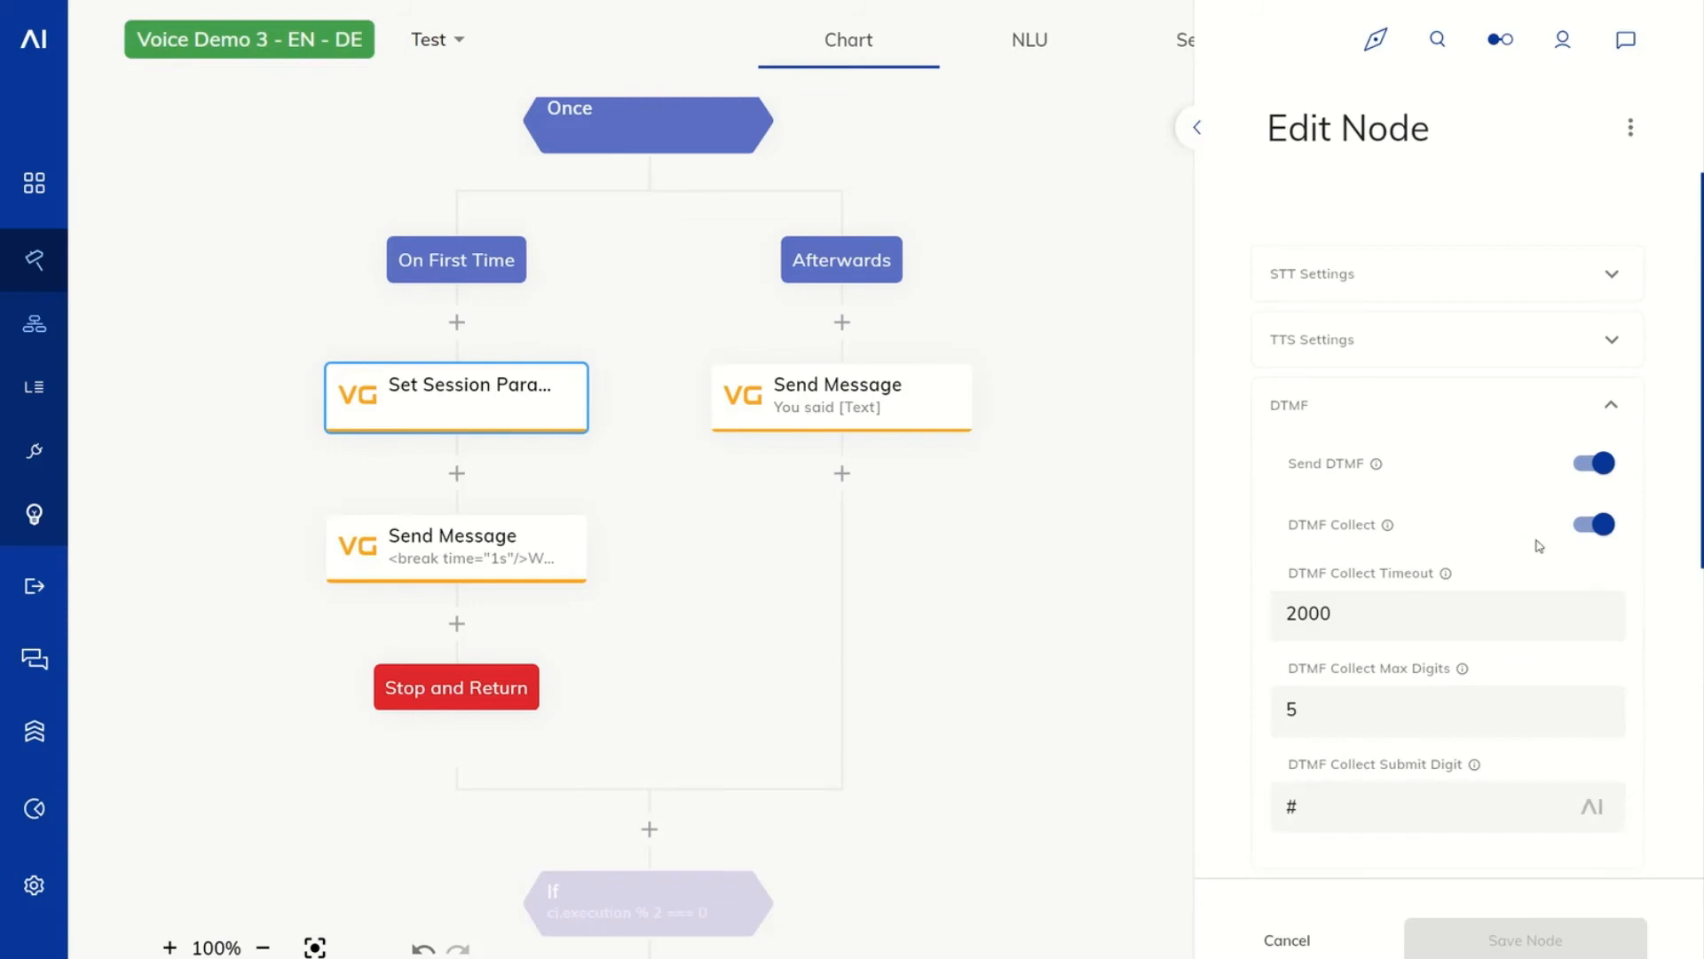
click(1591, 525)
click(1595, 462)
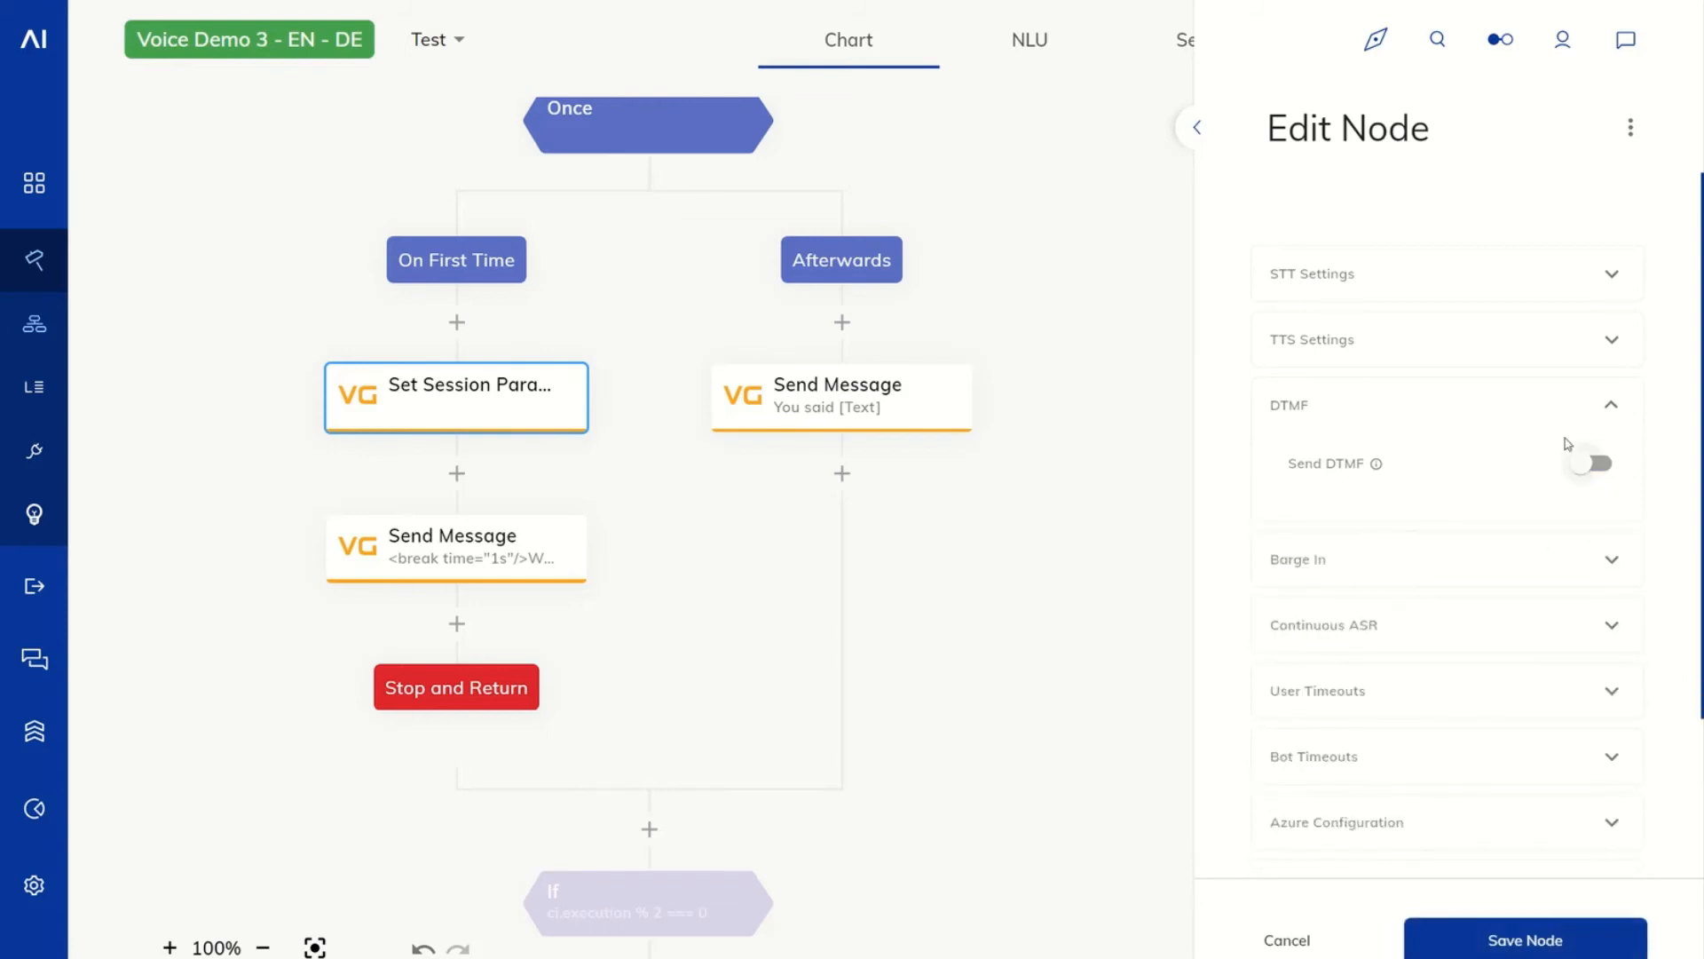
click(1461, 410)
Review the Barge In settings of the Set Session Parameters node, including the Barge In on DTMF explanation.
click(1377, 487)
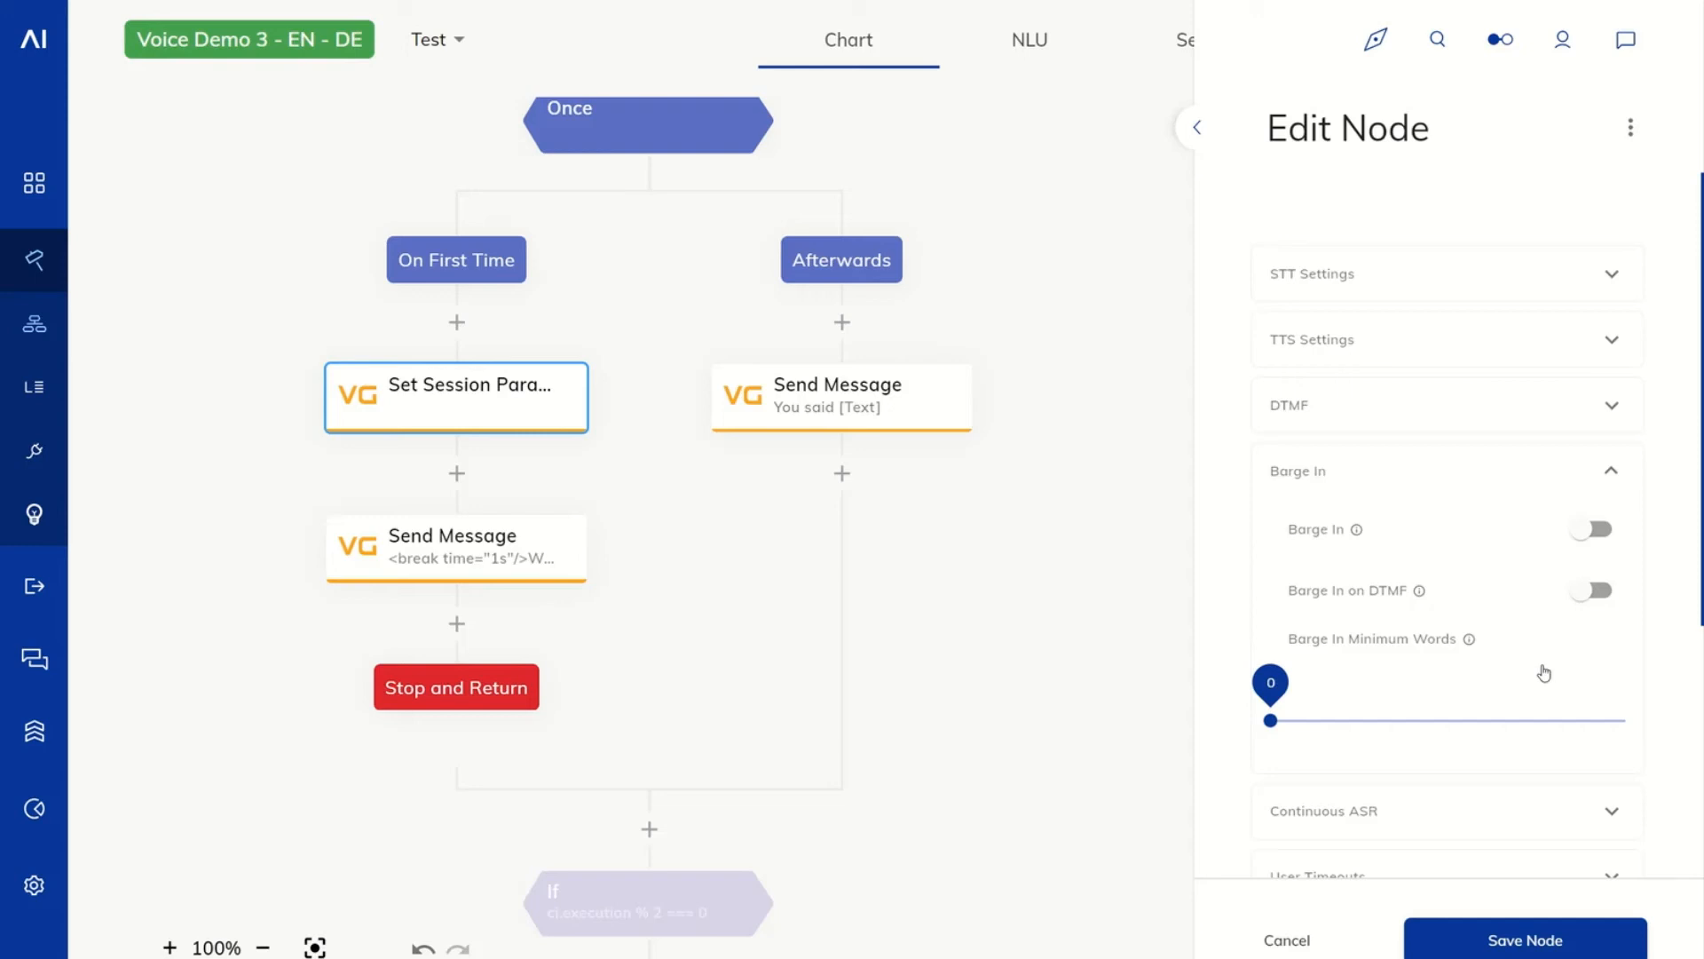
mouse_move(1425, 596)
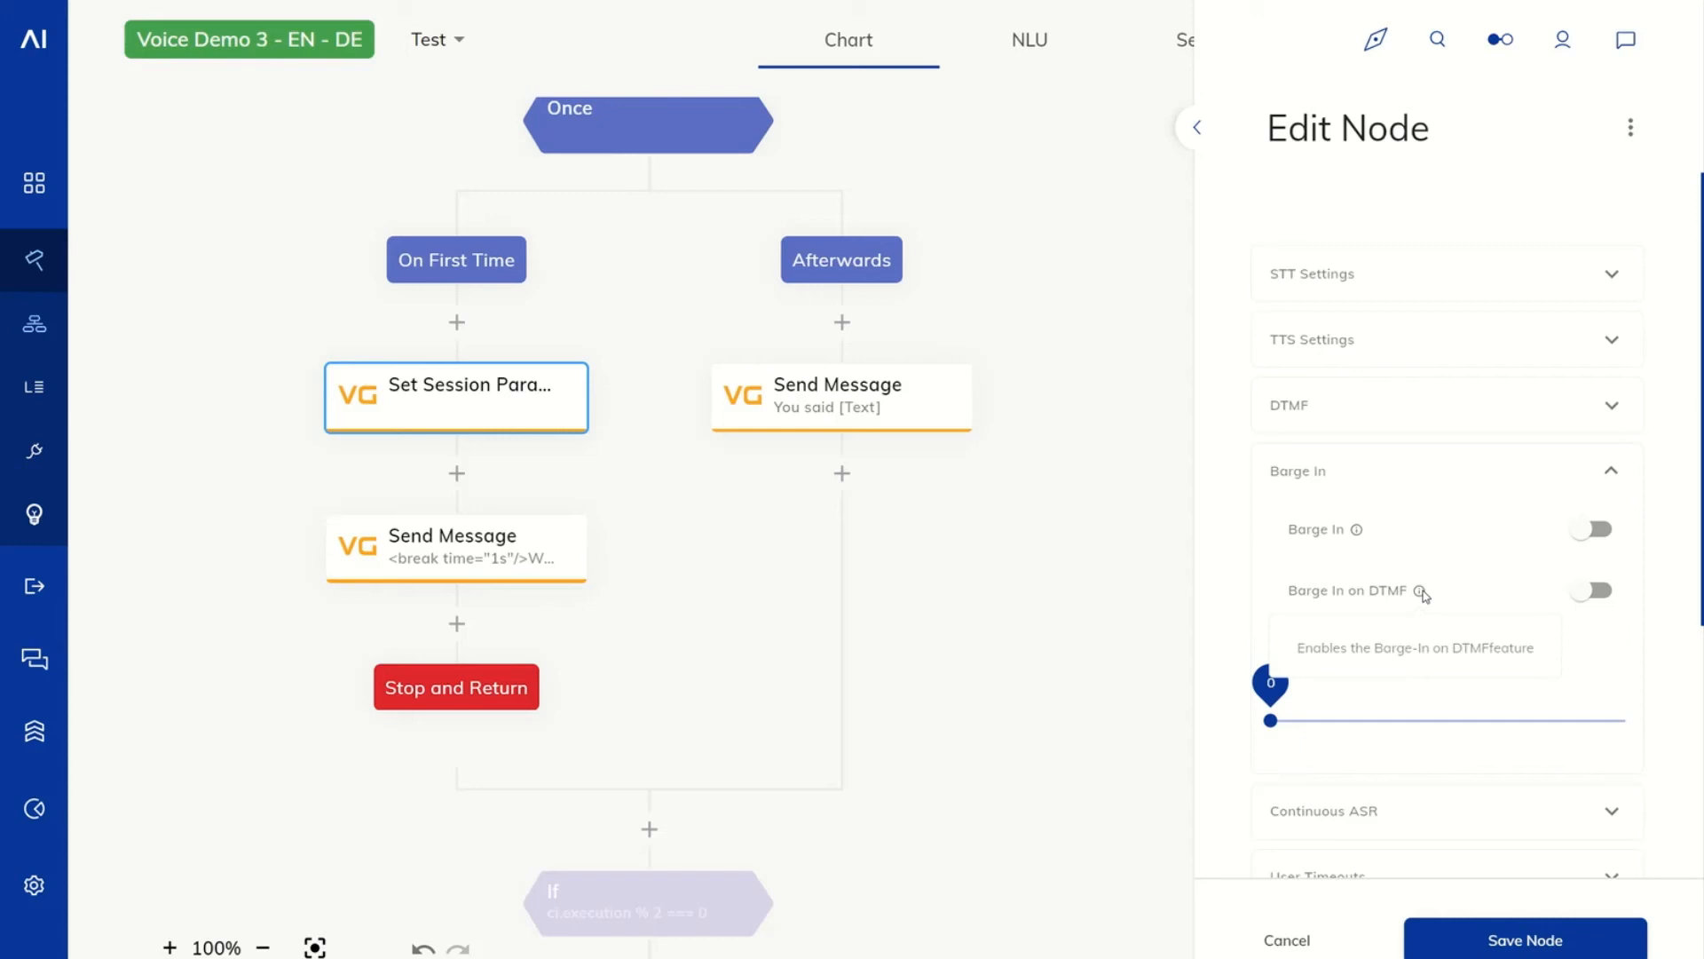
click(1334, 474)
scroll(1230, 488, down, 2)
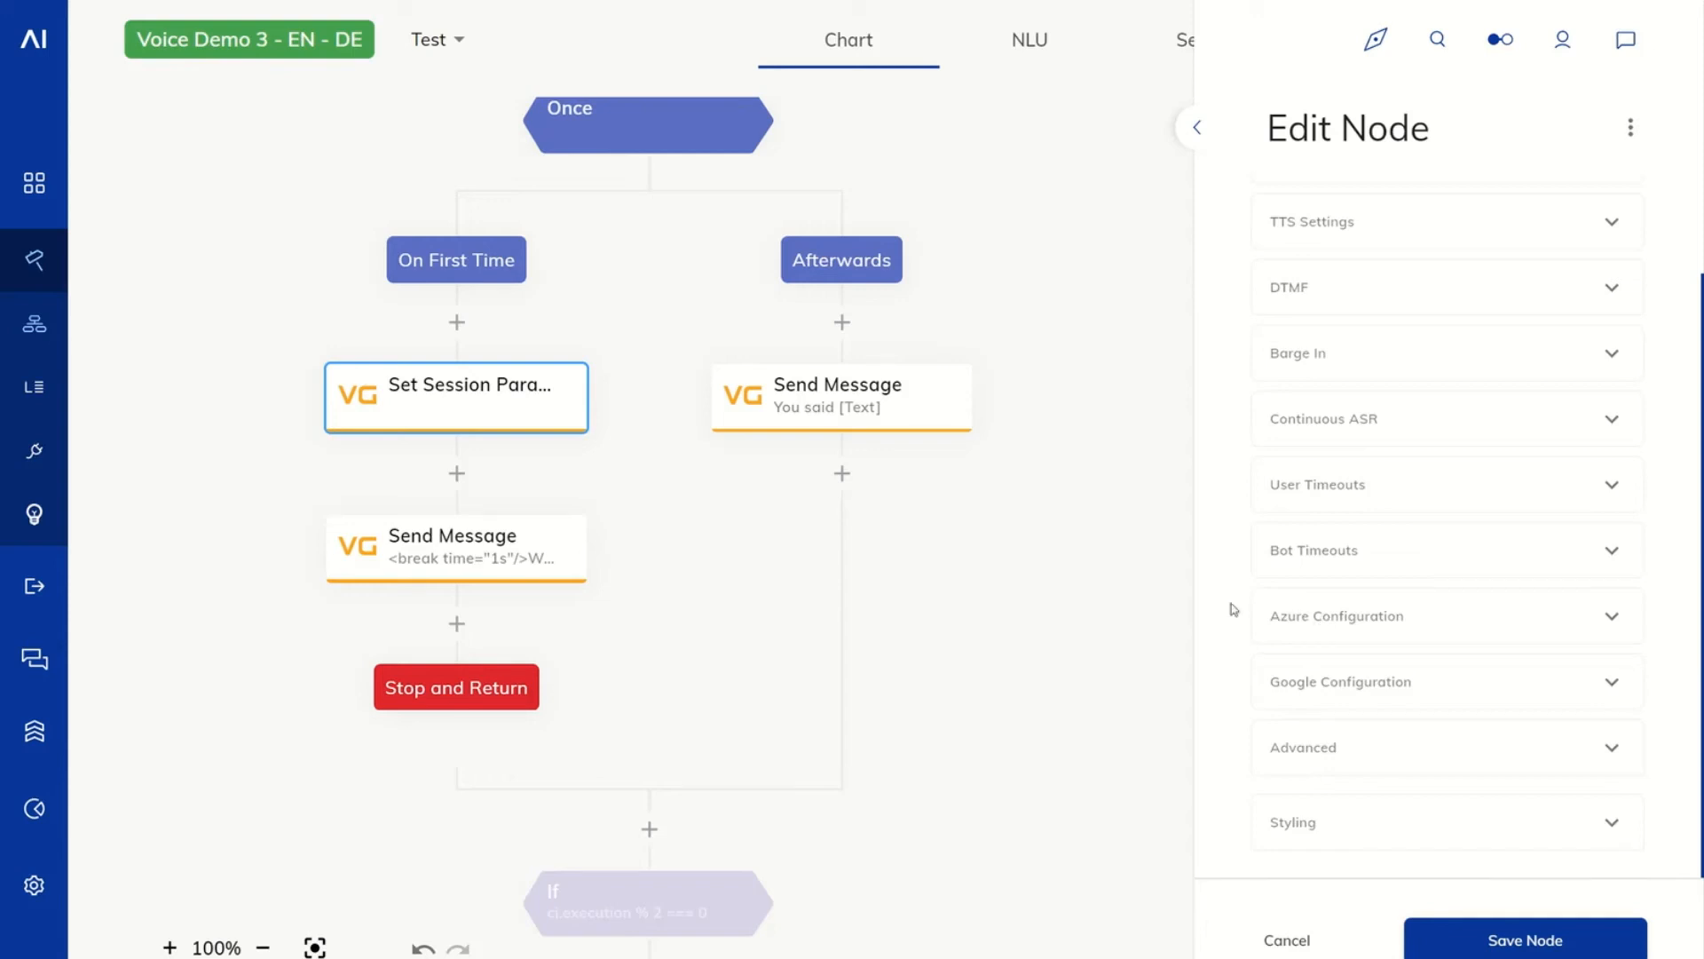
Examine the node's Azure Configuration, including the available STT modes and the meaning of the STT Context ID.
click(1327, 632)
scroll(1502, 588, down, 3)
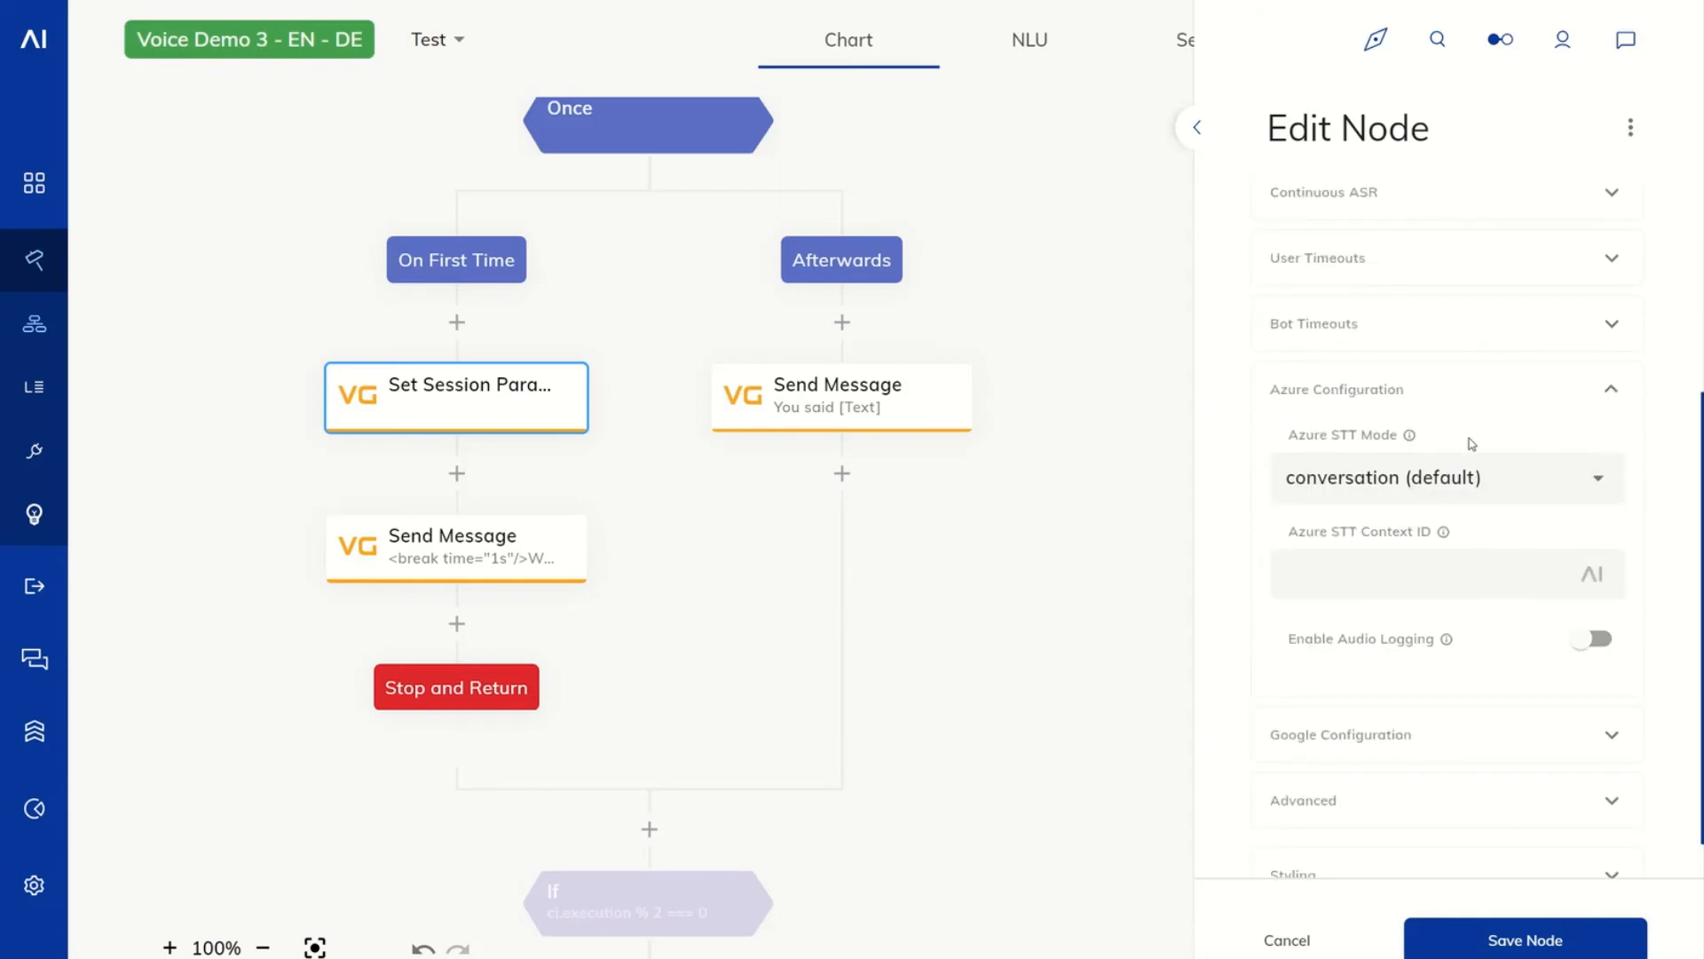
click(1605, 481)
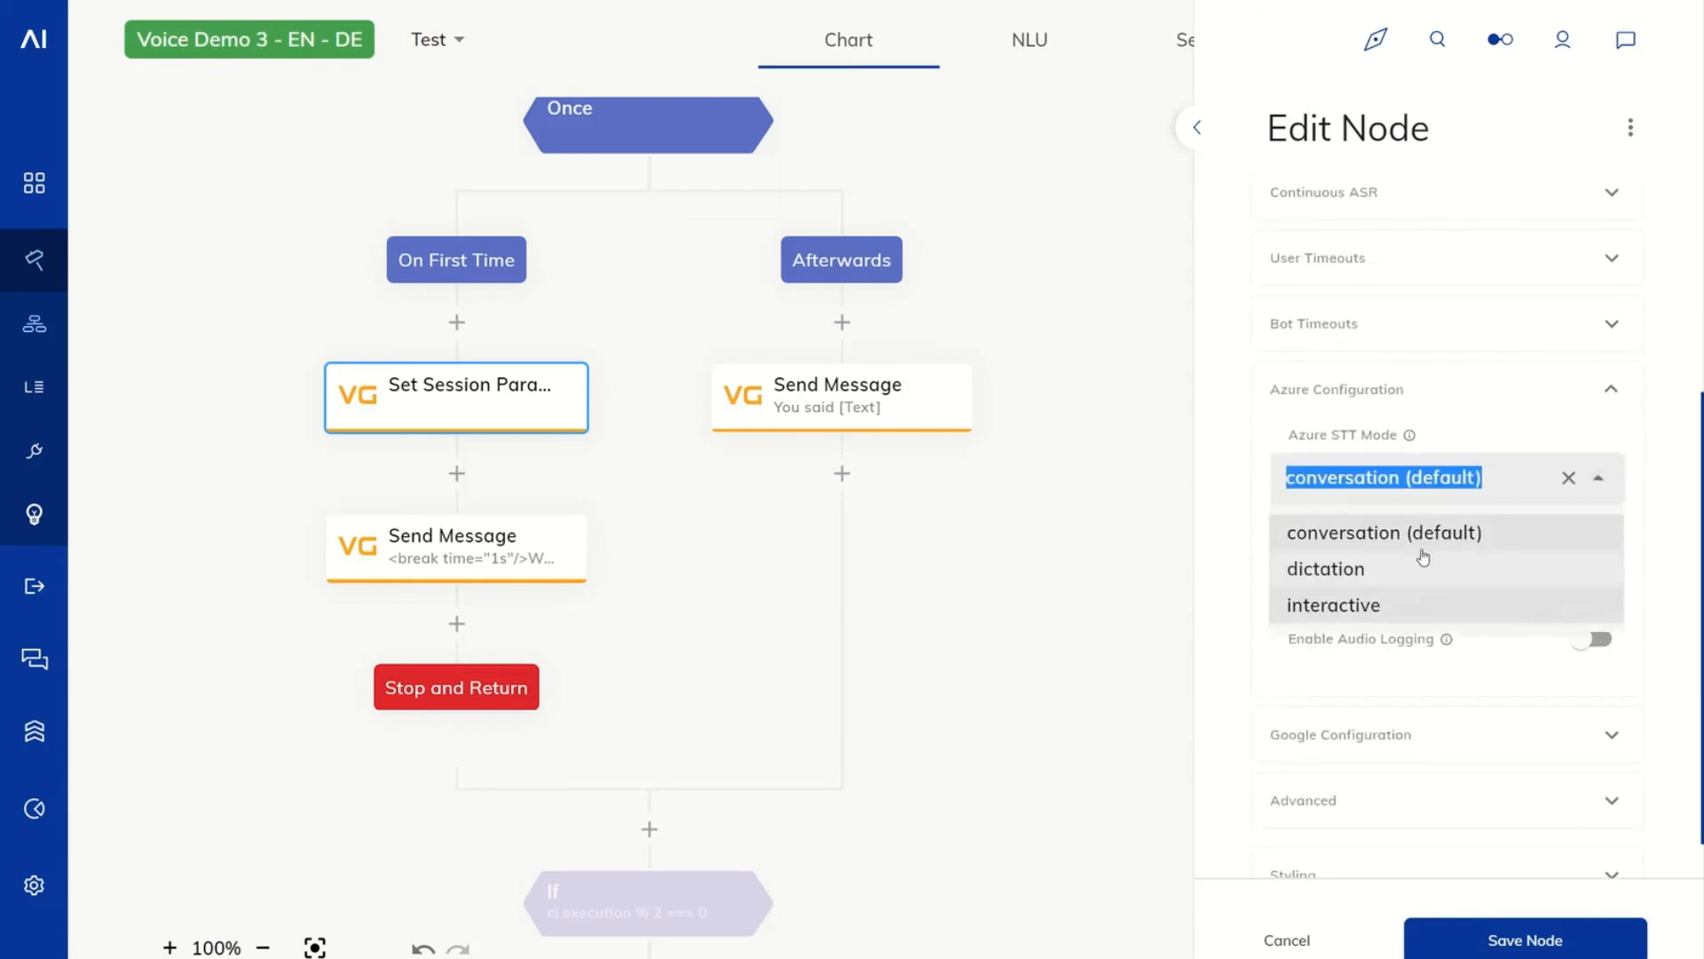
click(1672, 526)
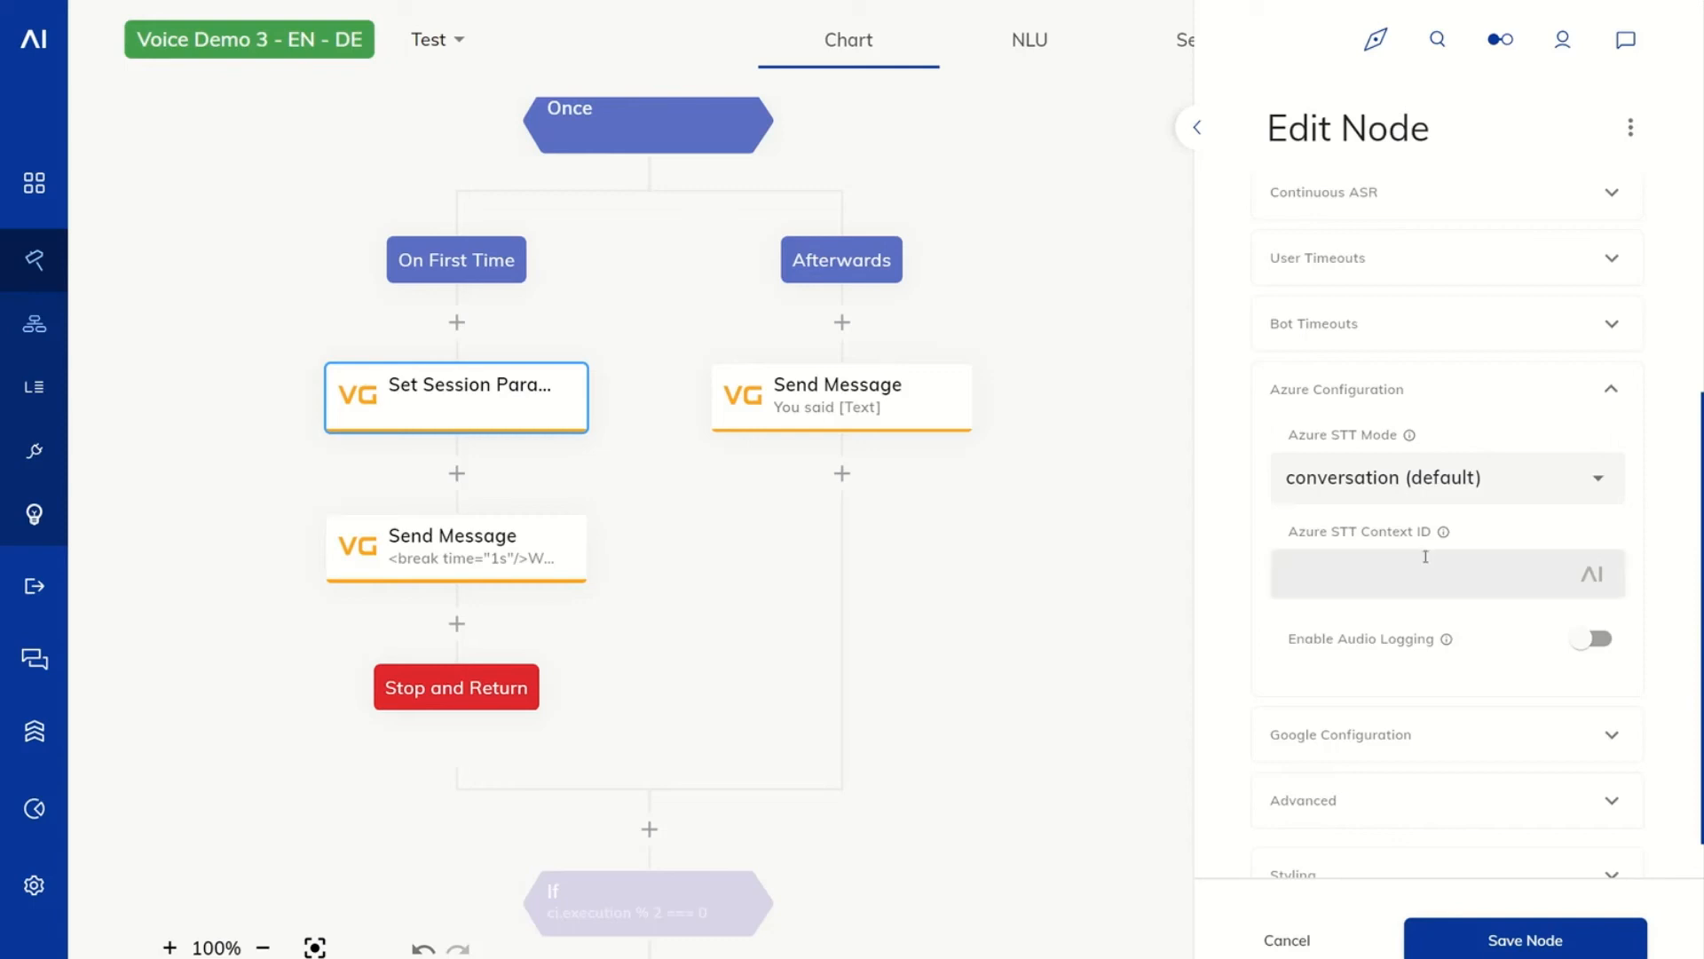
mouse_move(1445, 535)
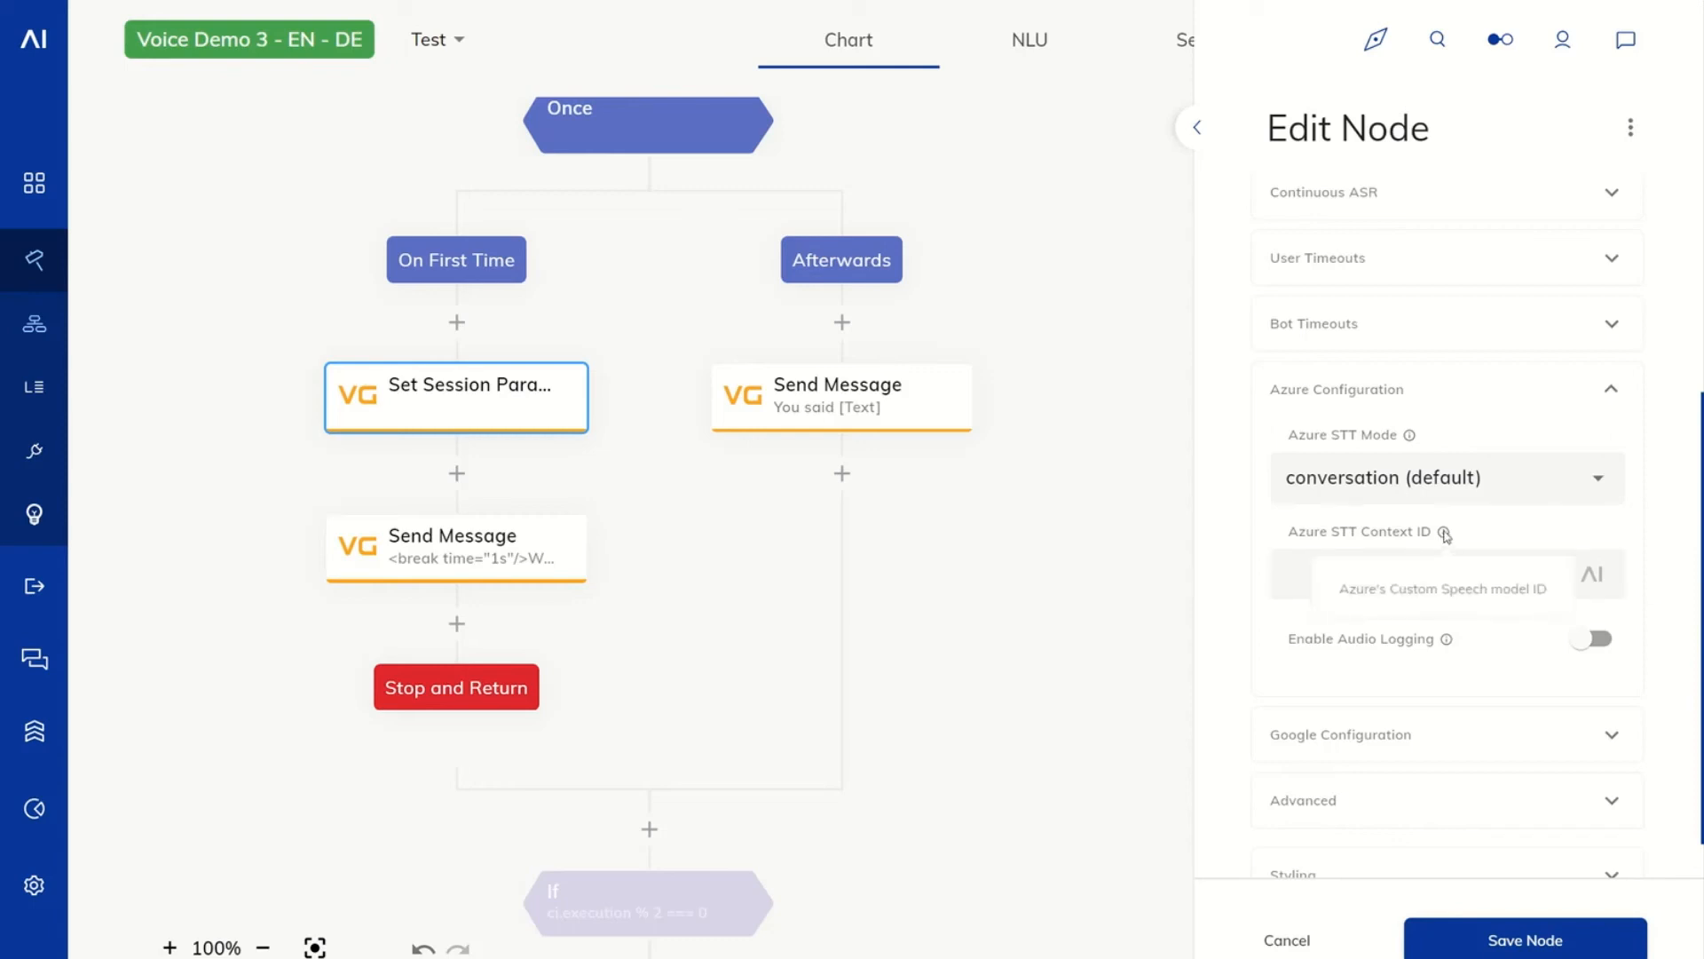
click(1351, 582)
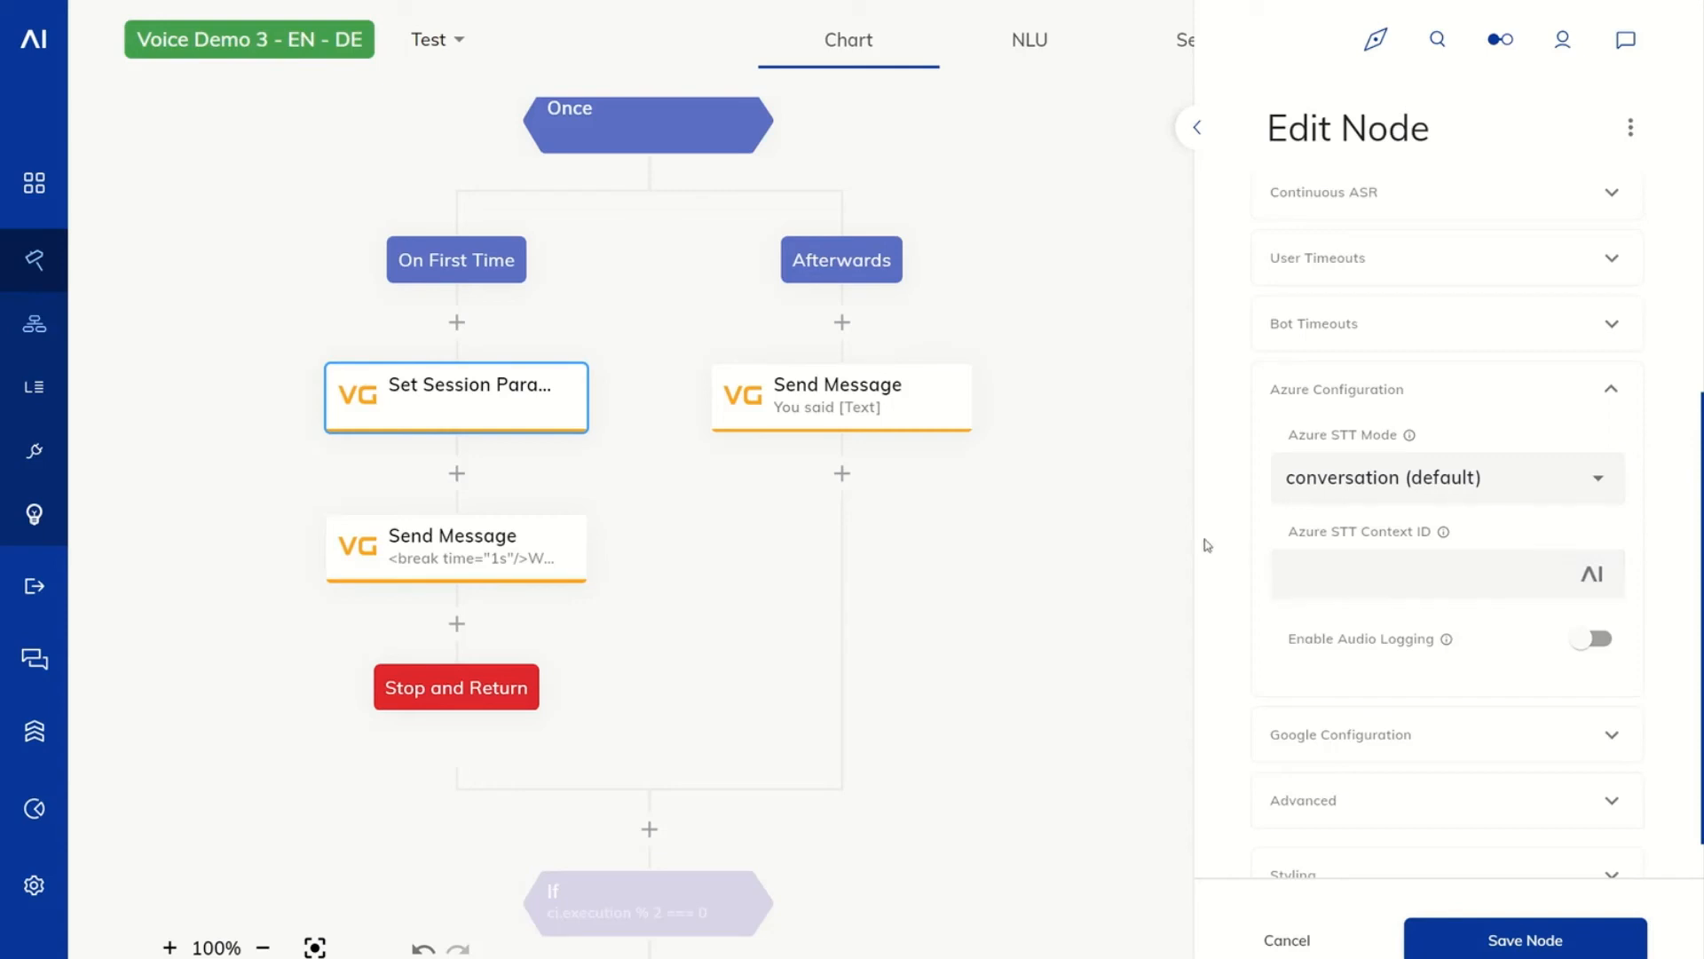
click(1276, 396)
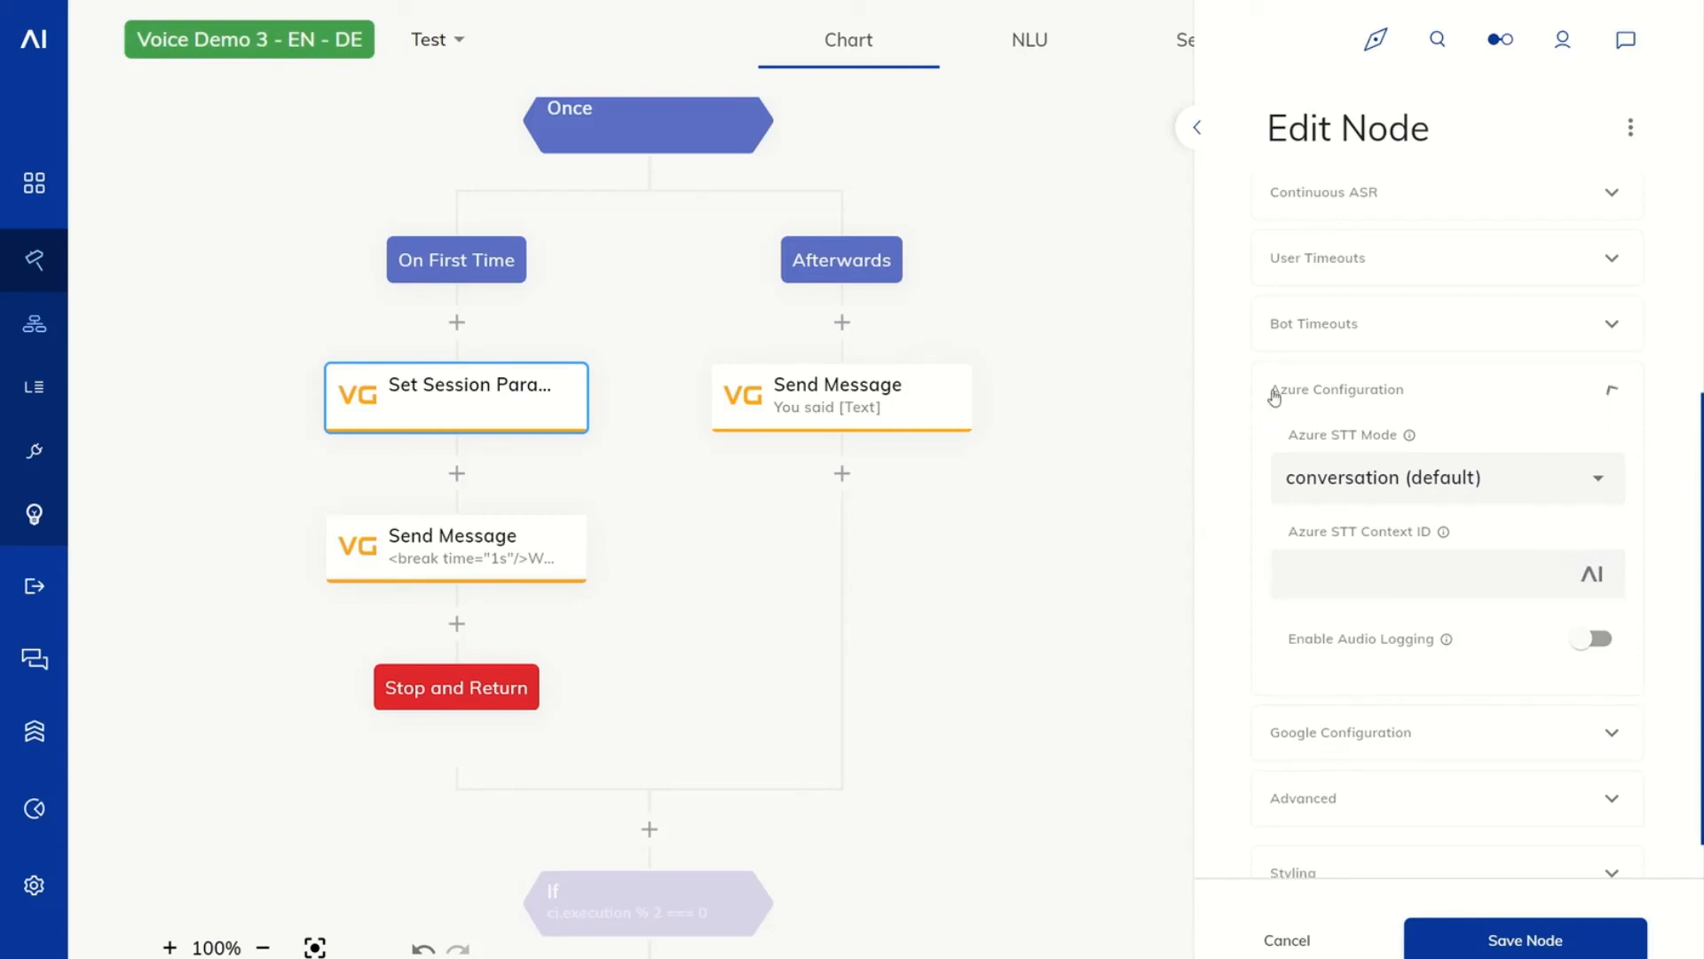
In the Google Configuration, check the interaction types, enter a surname as STT context phrase and set the context boost to 10.
click(1278, 681)
scroll(1252, 631, down, 4)
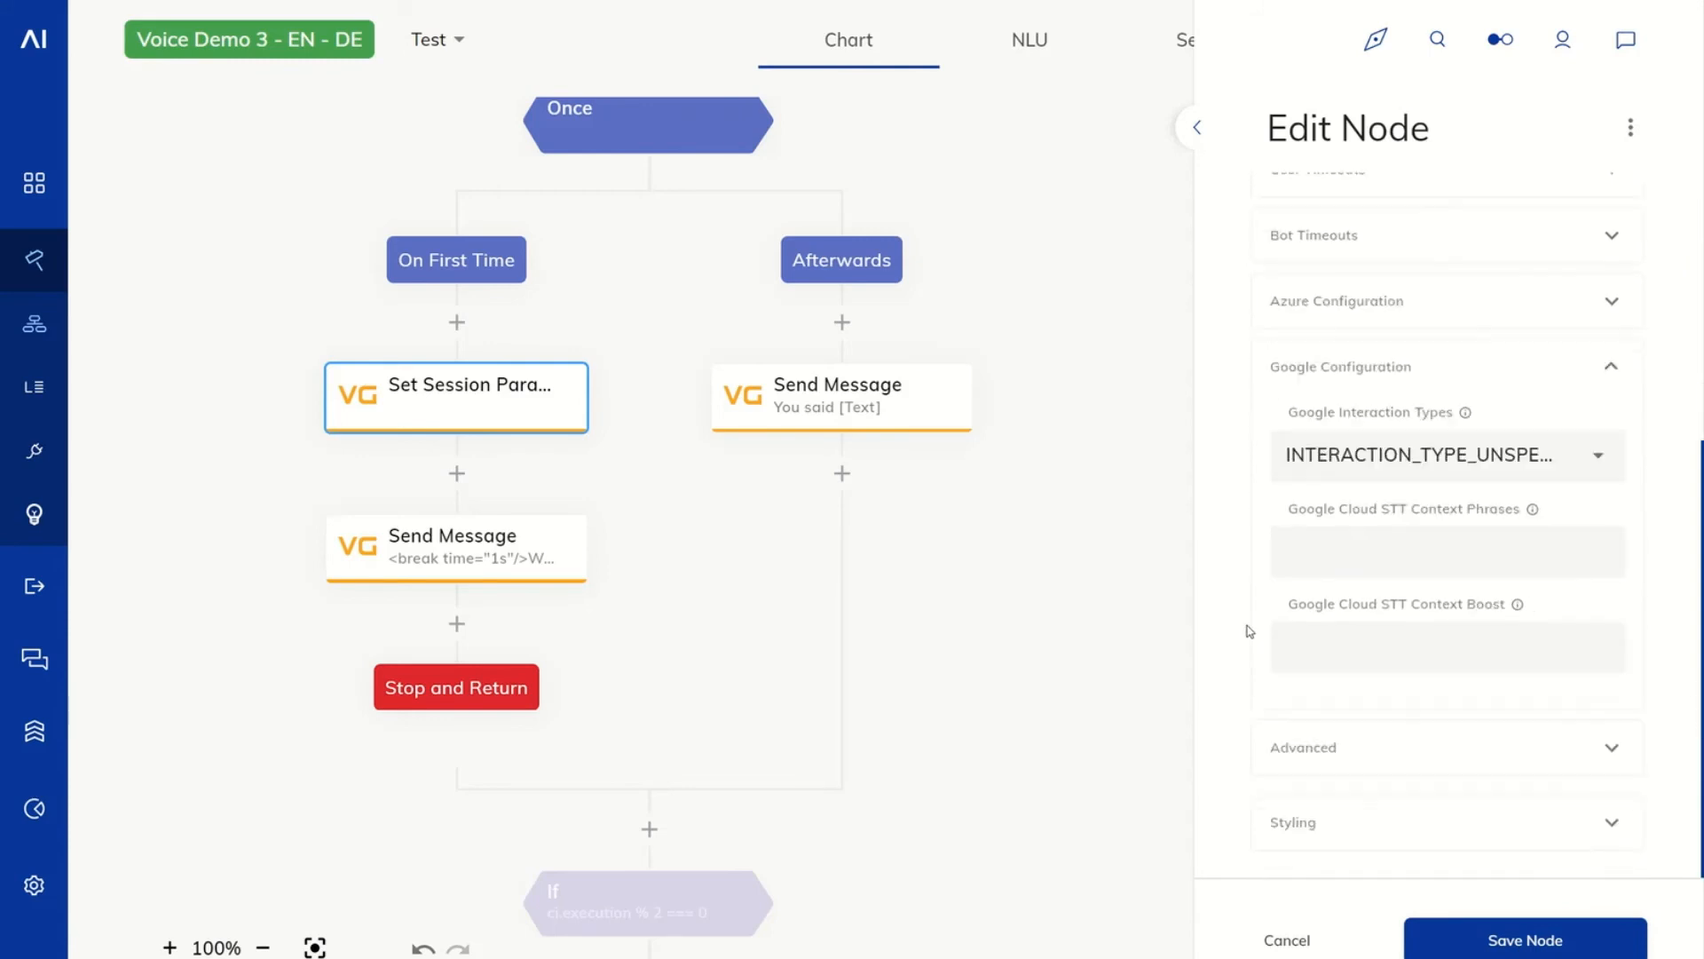
click(1599, 457)
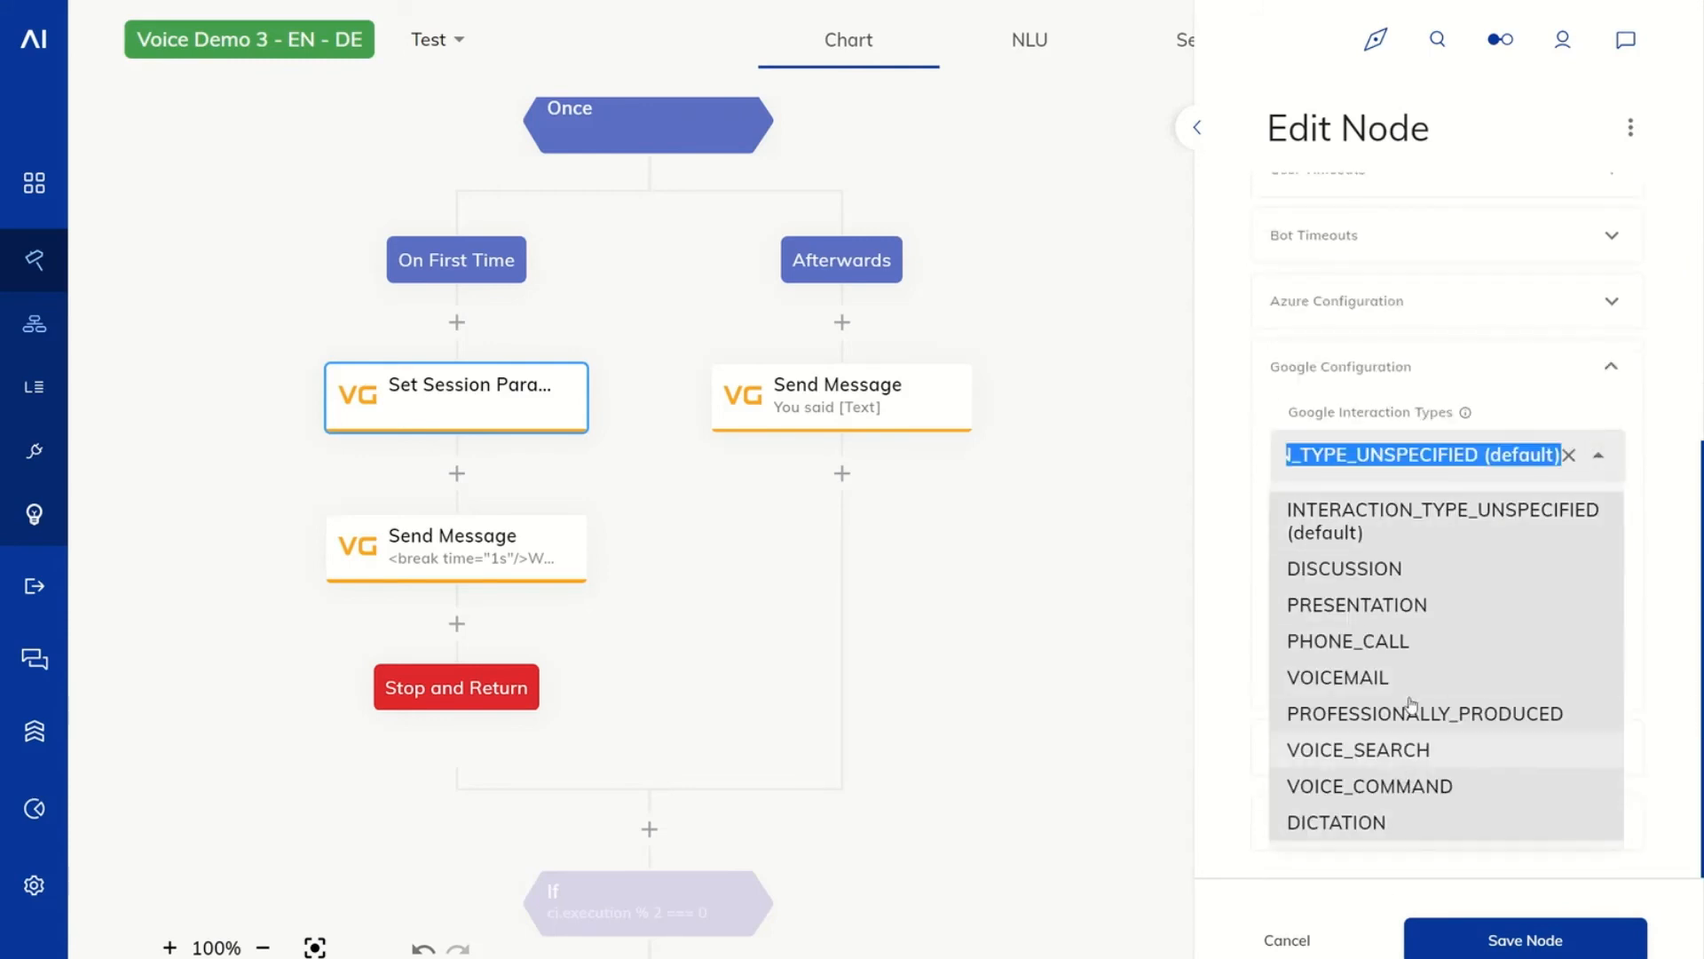
click(1246, 461)
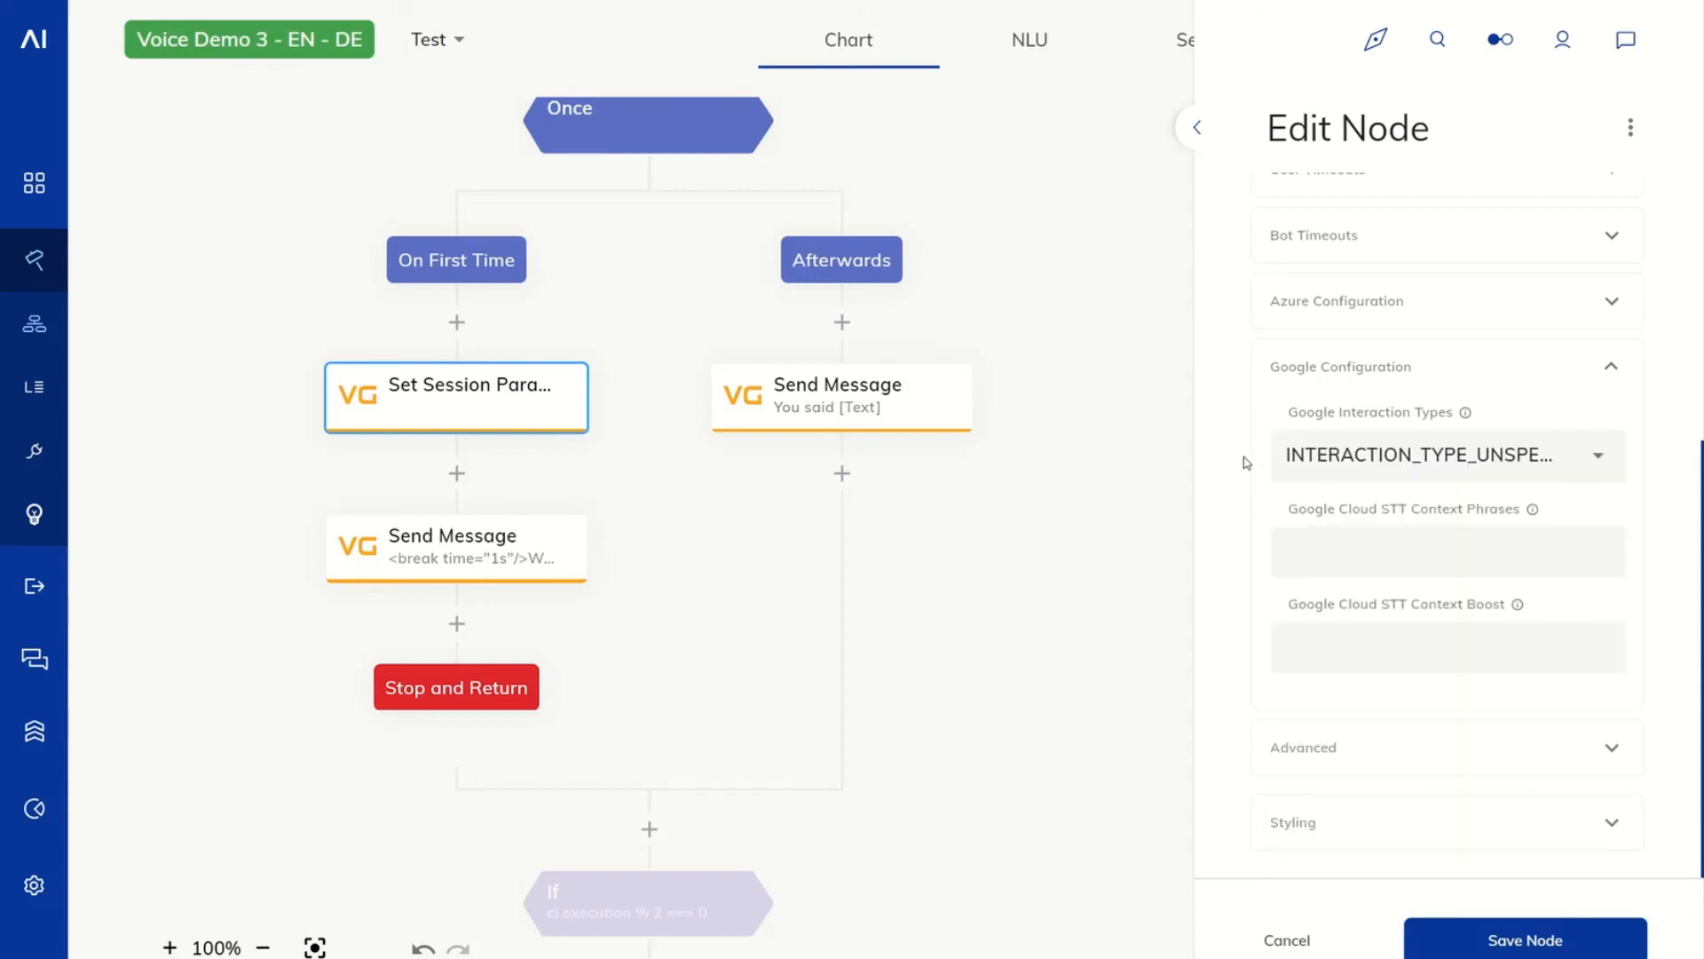
click(1359, 568)
text(Heltewig)
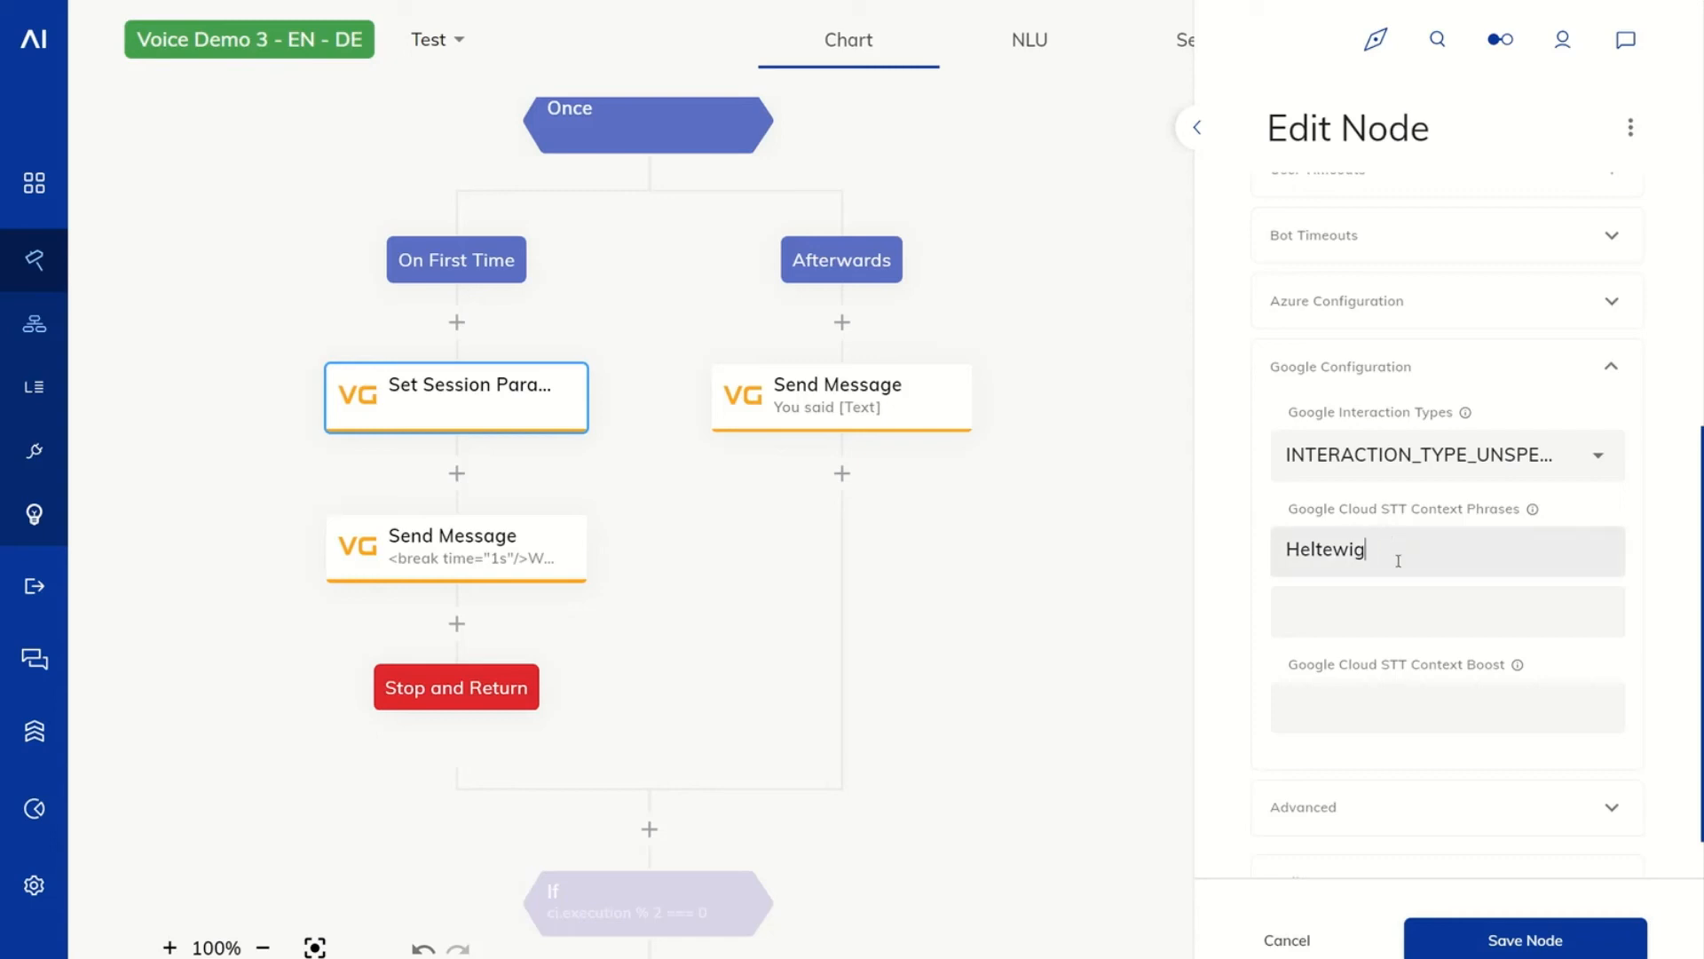
click(1395, 700)
text(10)
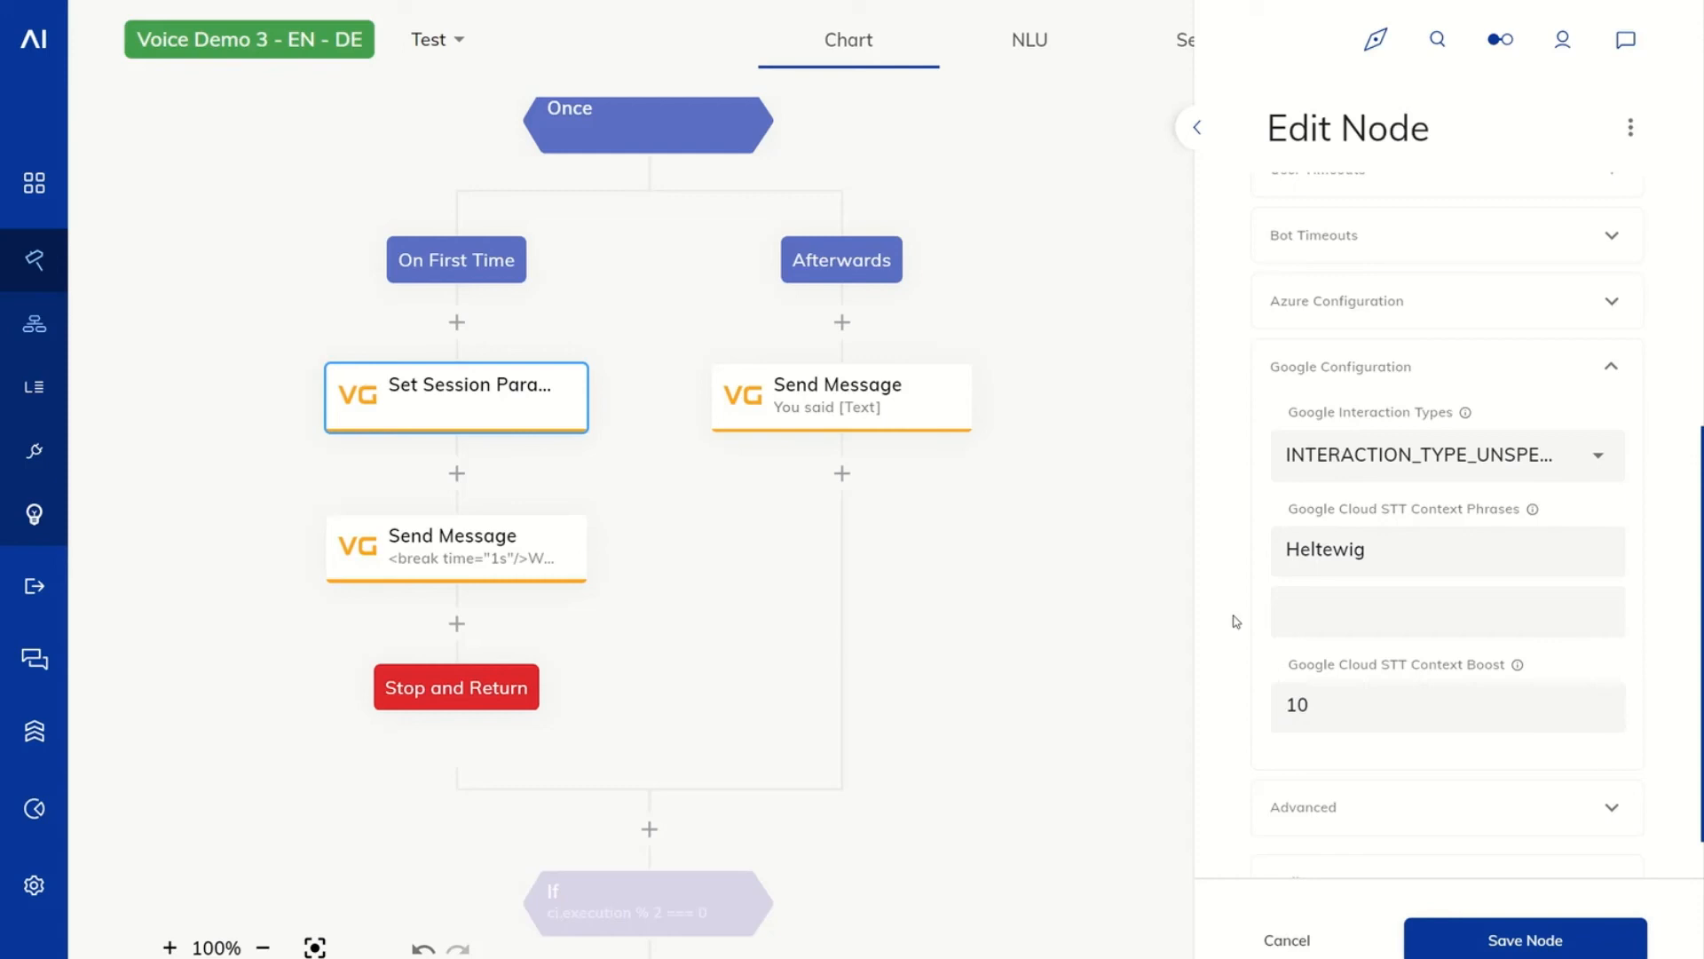
Inspect the Additional Session Parameters in the Advanced settings and discard the node's unsaved changes.
scroll(1236, 621, down, 1)
click(1303, 750)
scroll(1243, 636, down, 1)
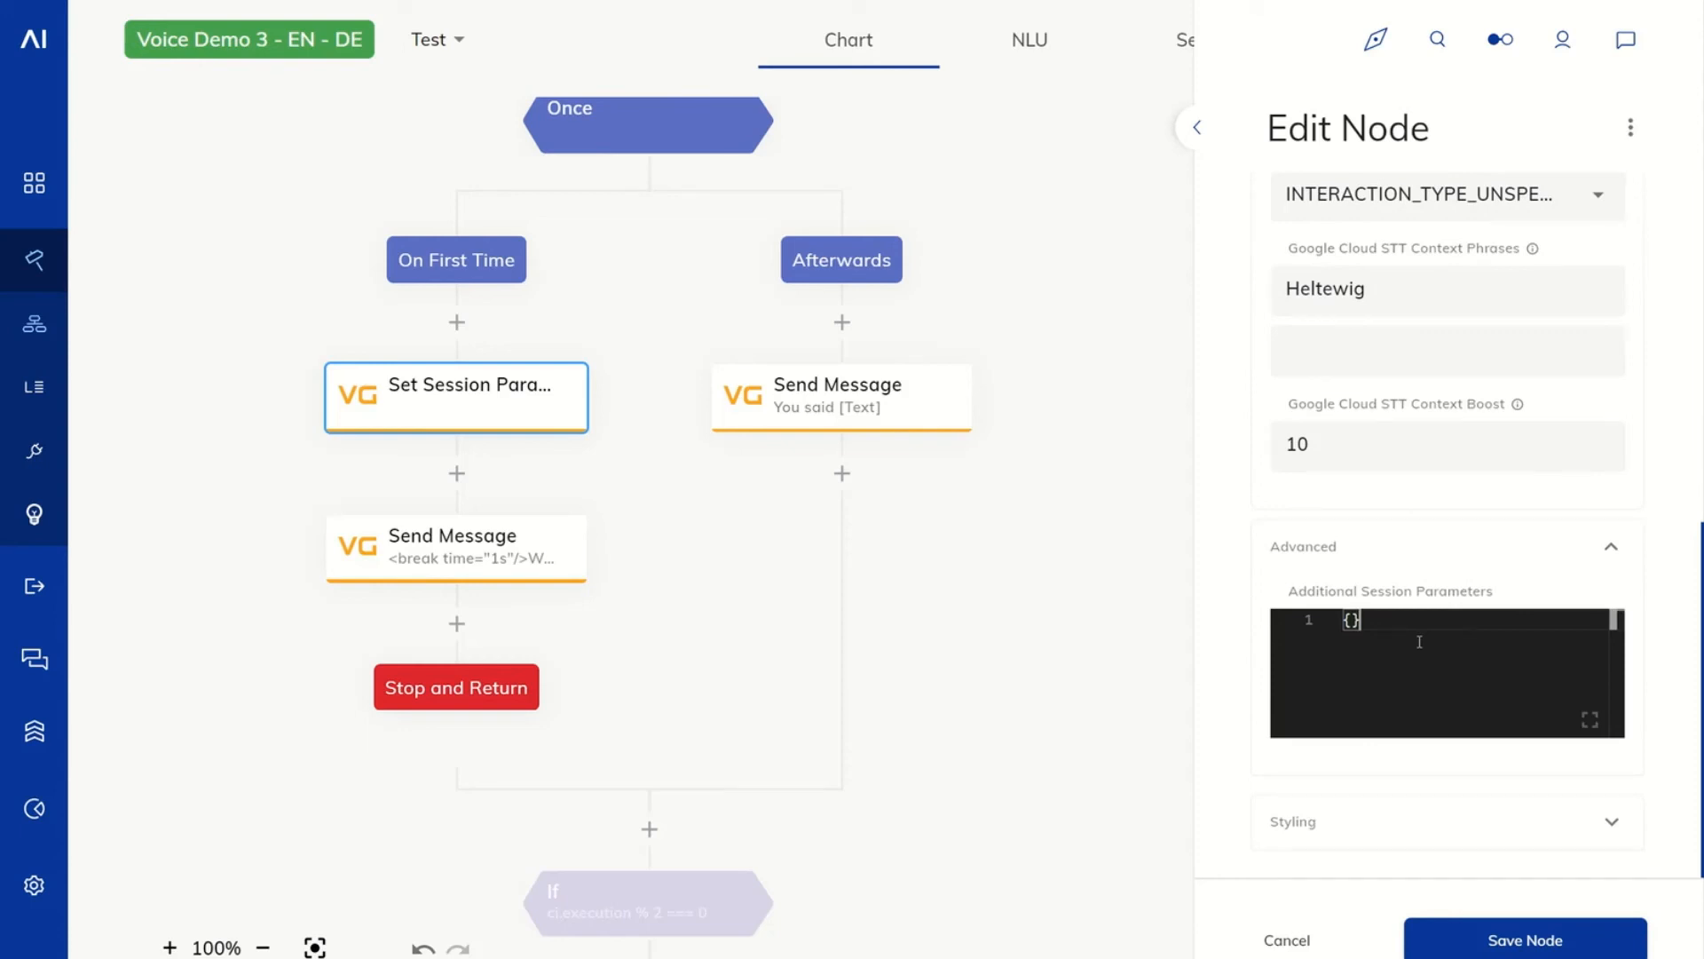
click(1286, 940)
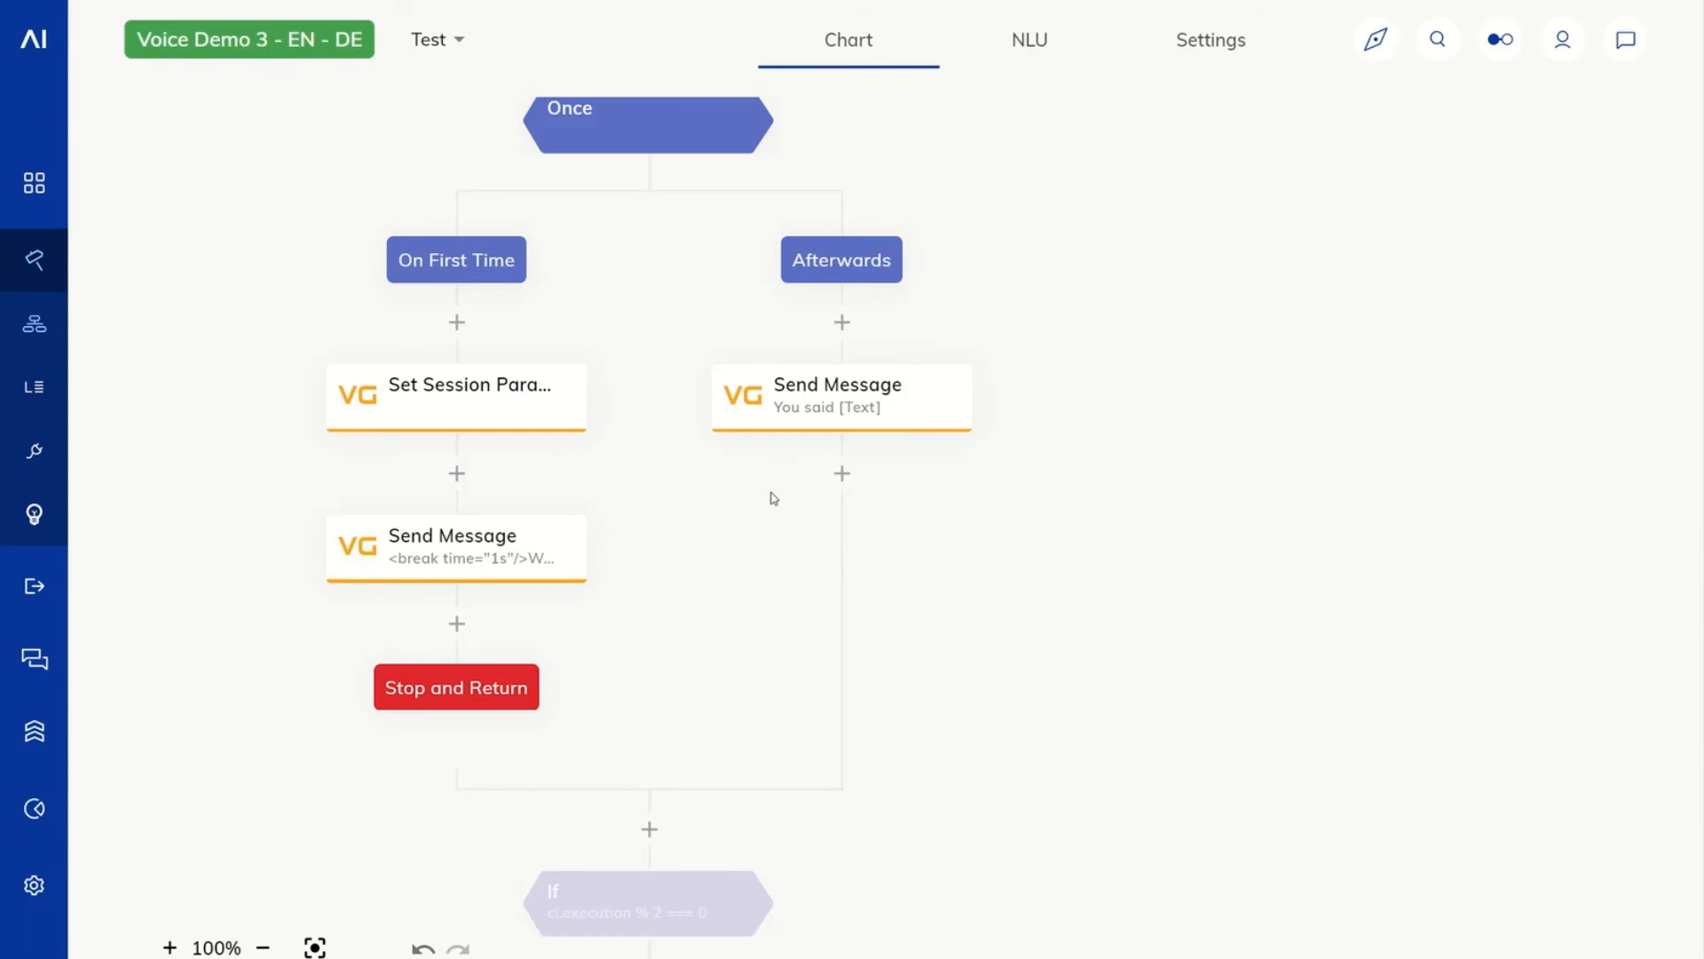
Add a Voice Gateway Hang Up node below Send Message in the Afterwards branch, leaving its reason at the default.
click(842, 473)
click(1232, 395)
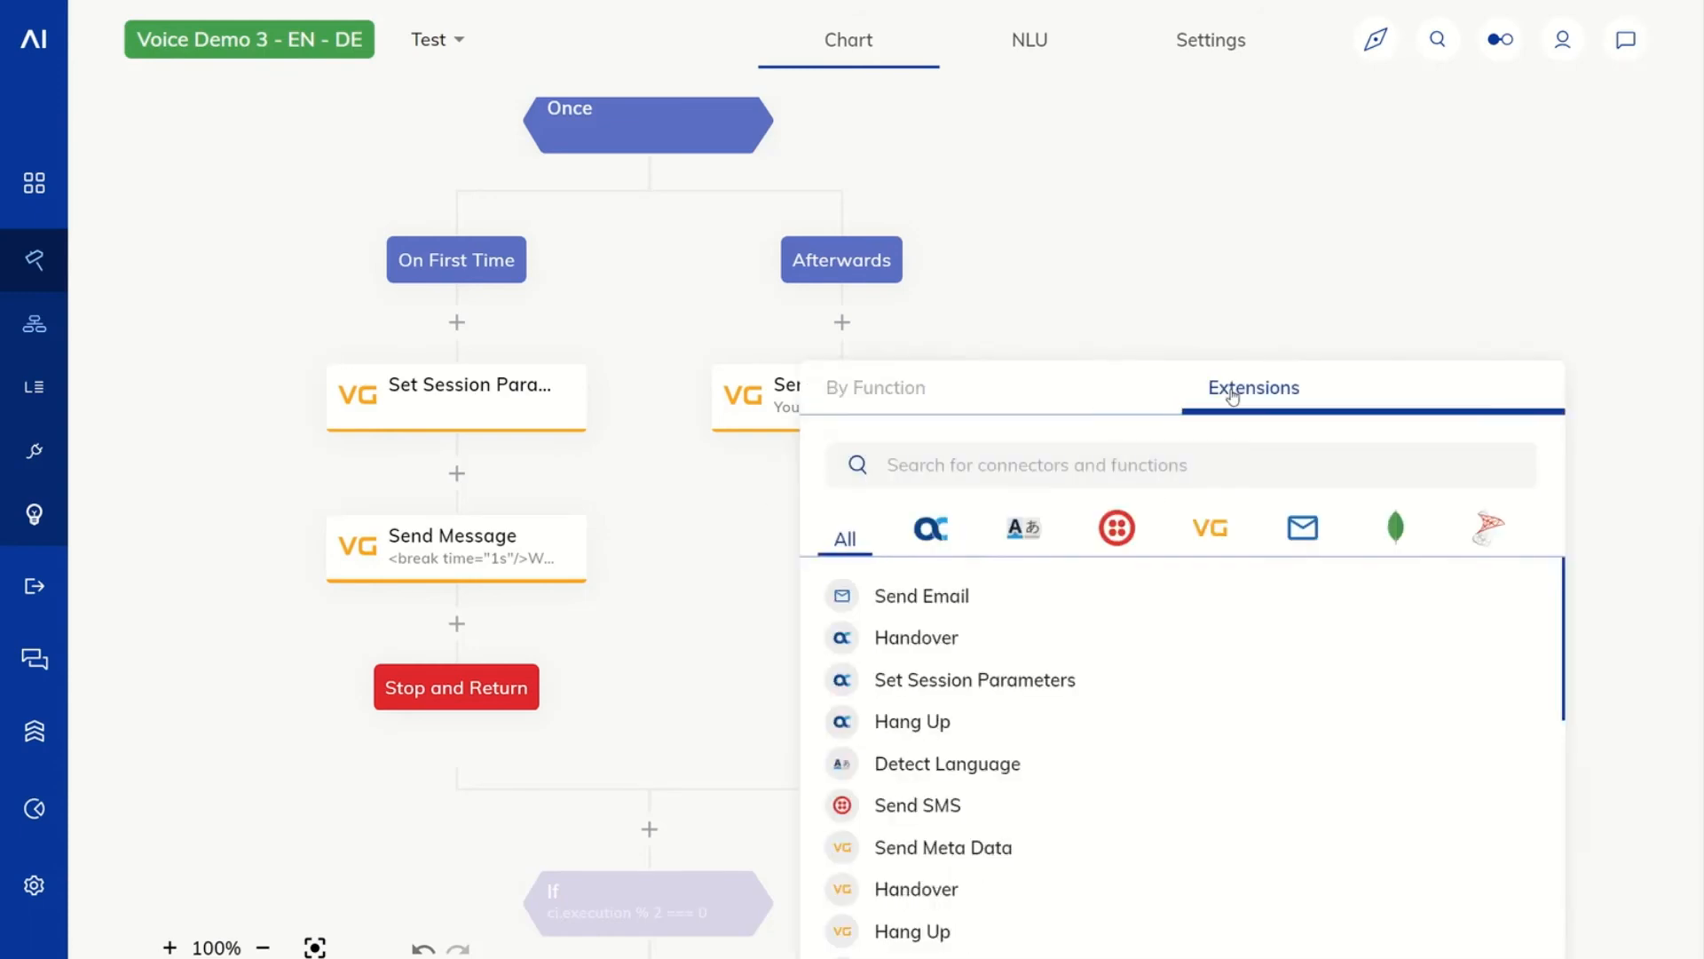
scroll(1083, 902, down, 4)
scroll(1083, 901, up, 2)
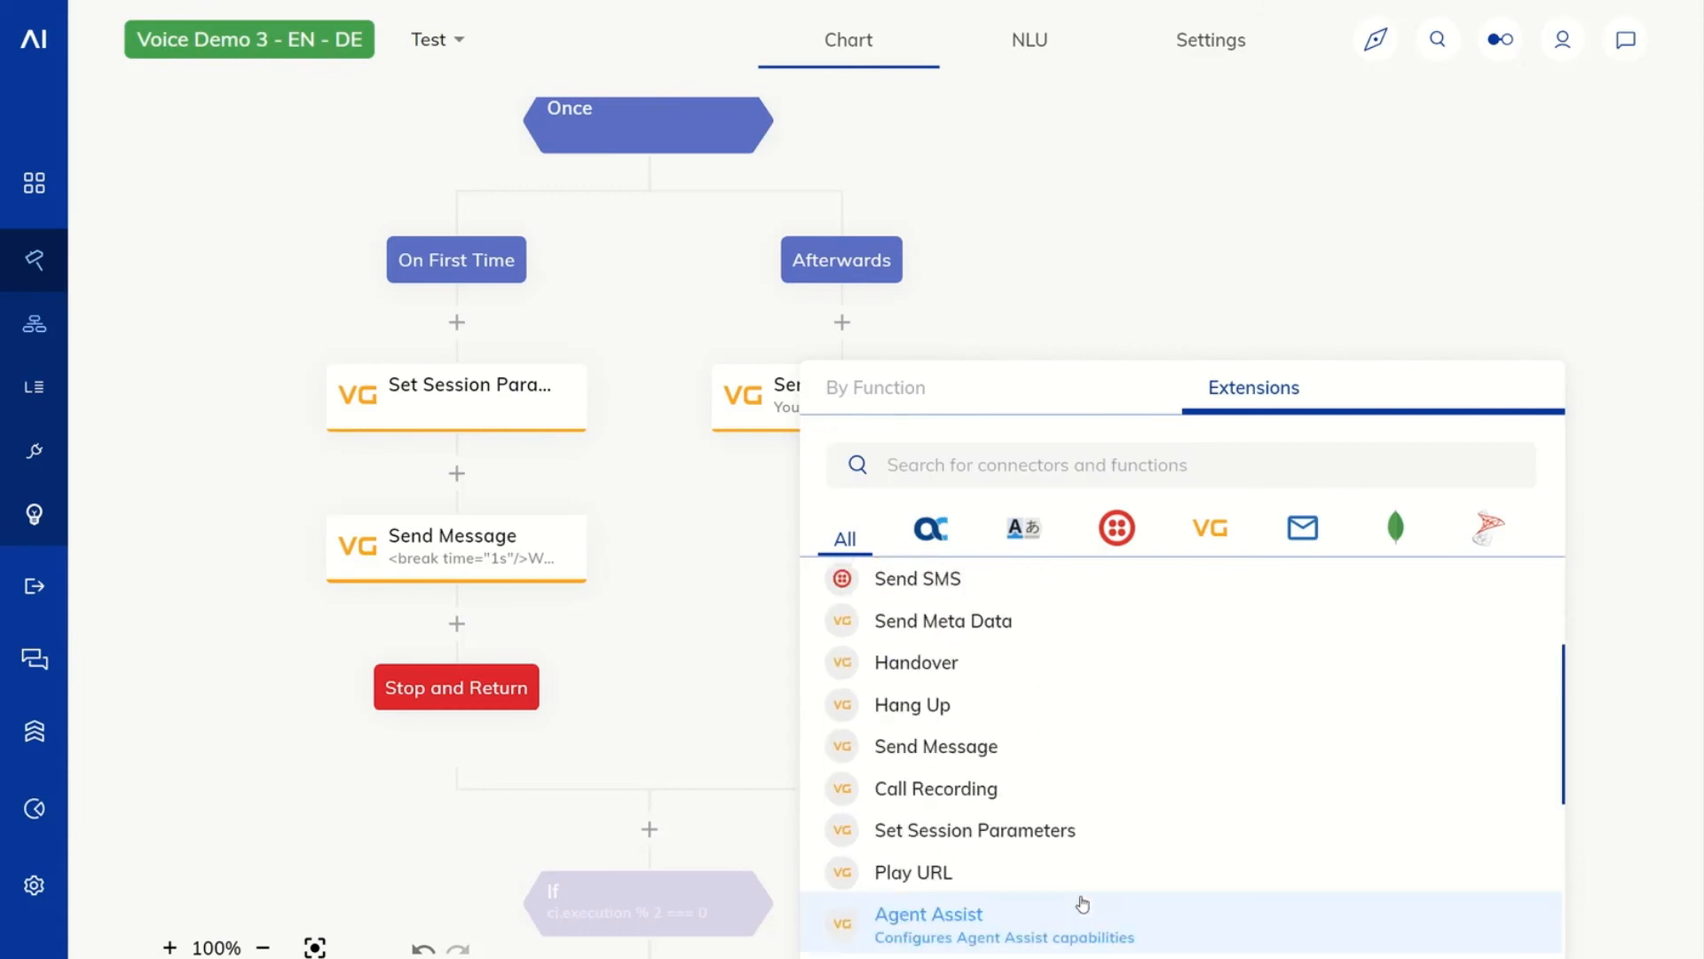
click(1017, 707)
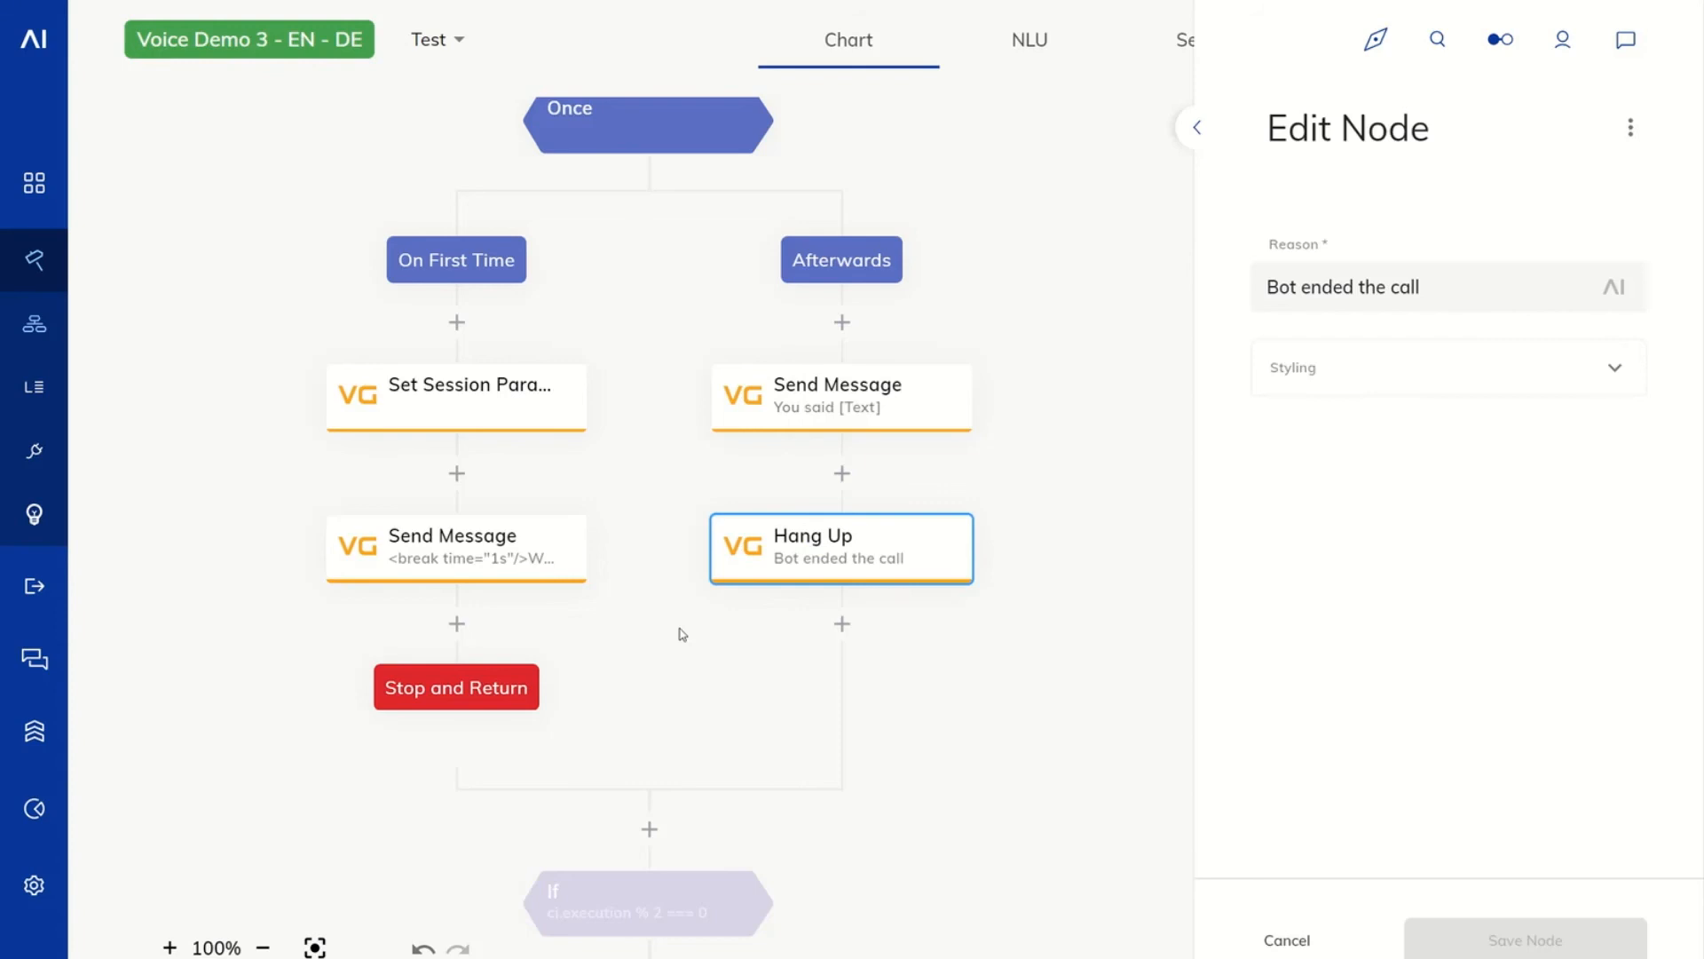
click(1301, 941)
Switch off Send DTMF in the DTMF settings of the Set Session Parameters node and save the node.
click(507, 401)
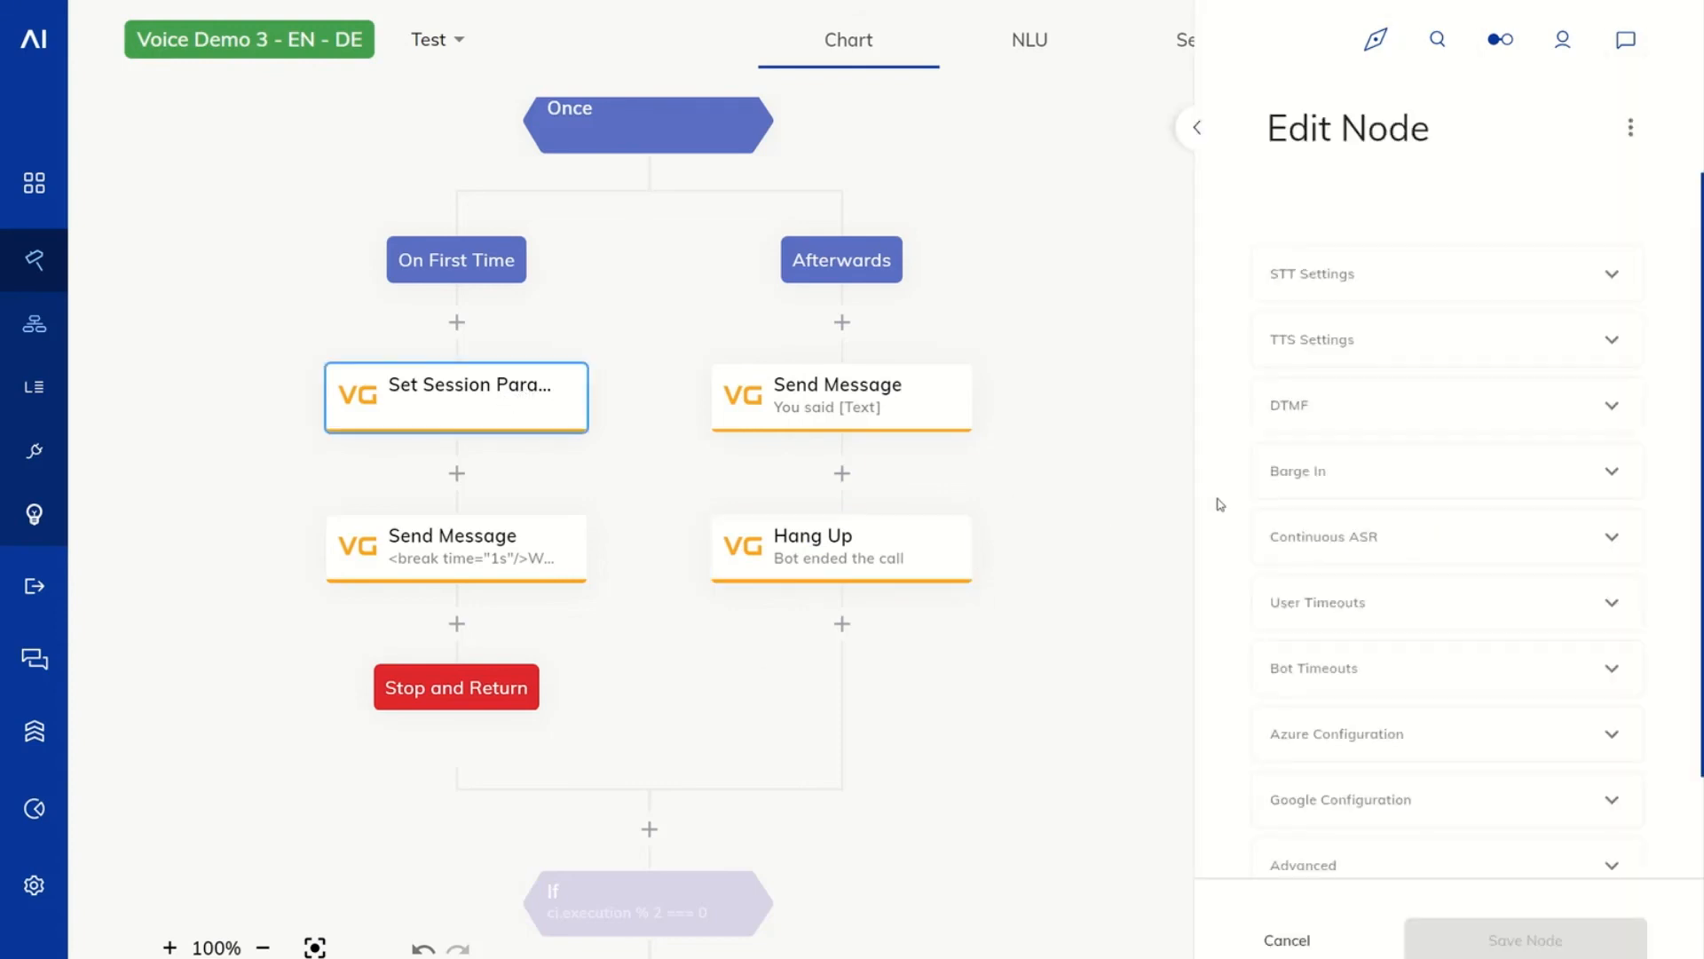
click(1389, 407)
click(1605, 483)
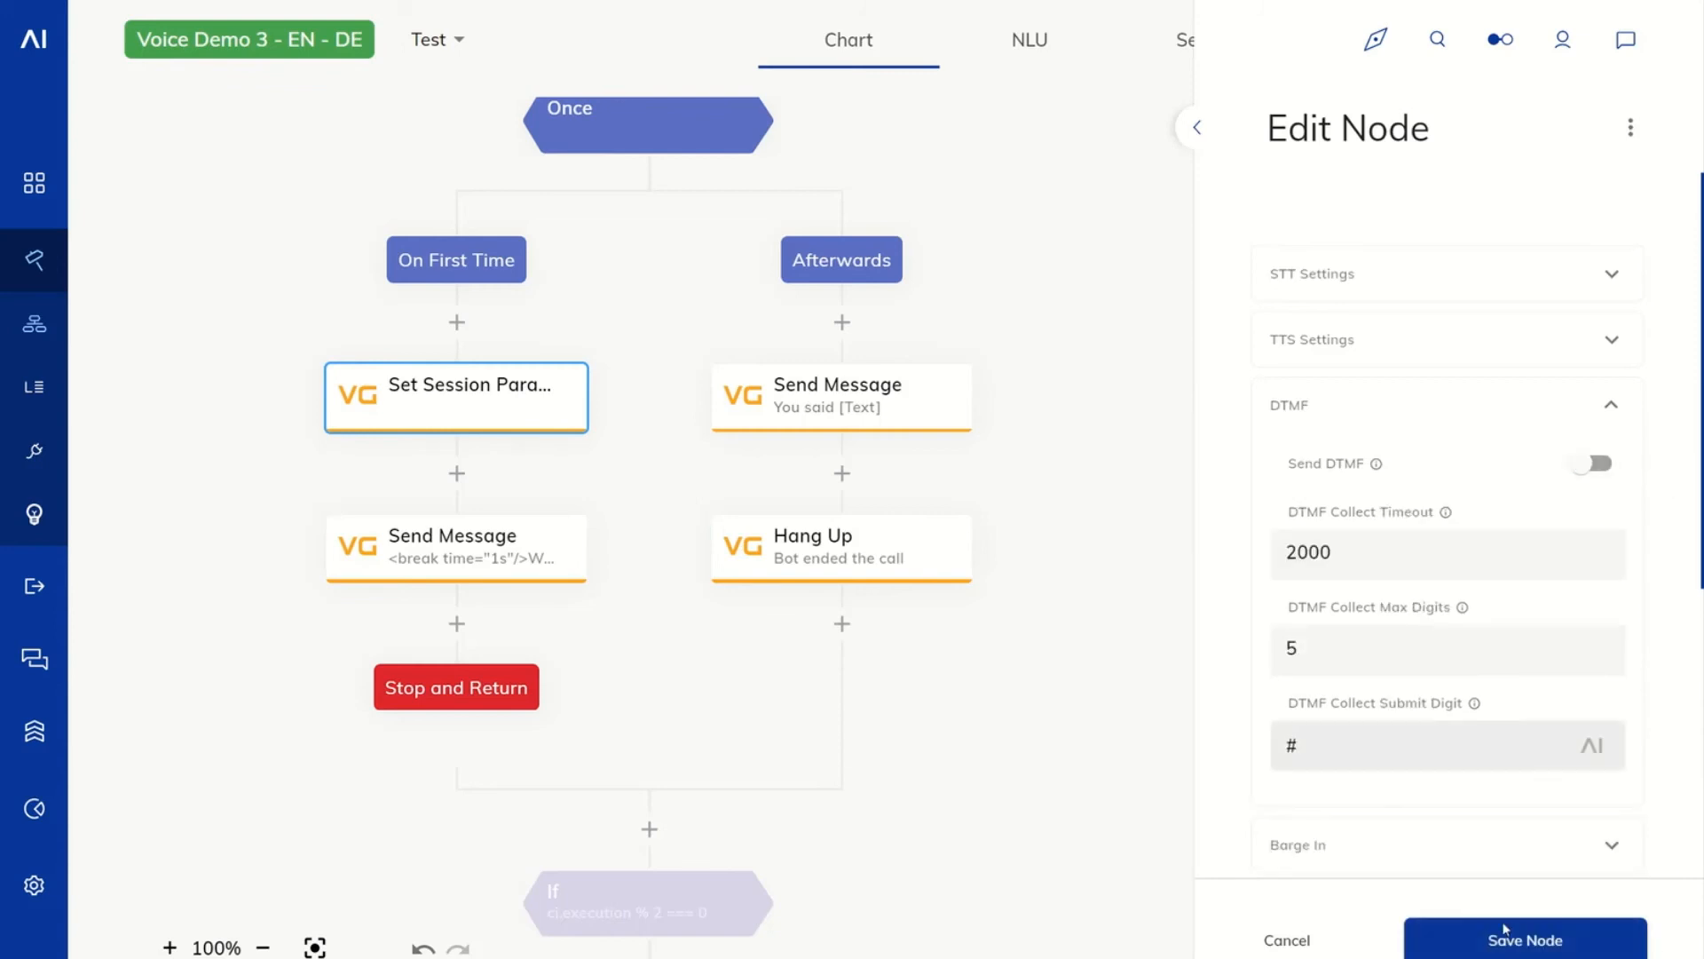
click(1513, 937)
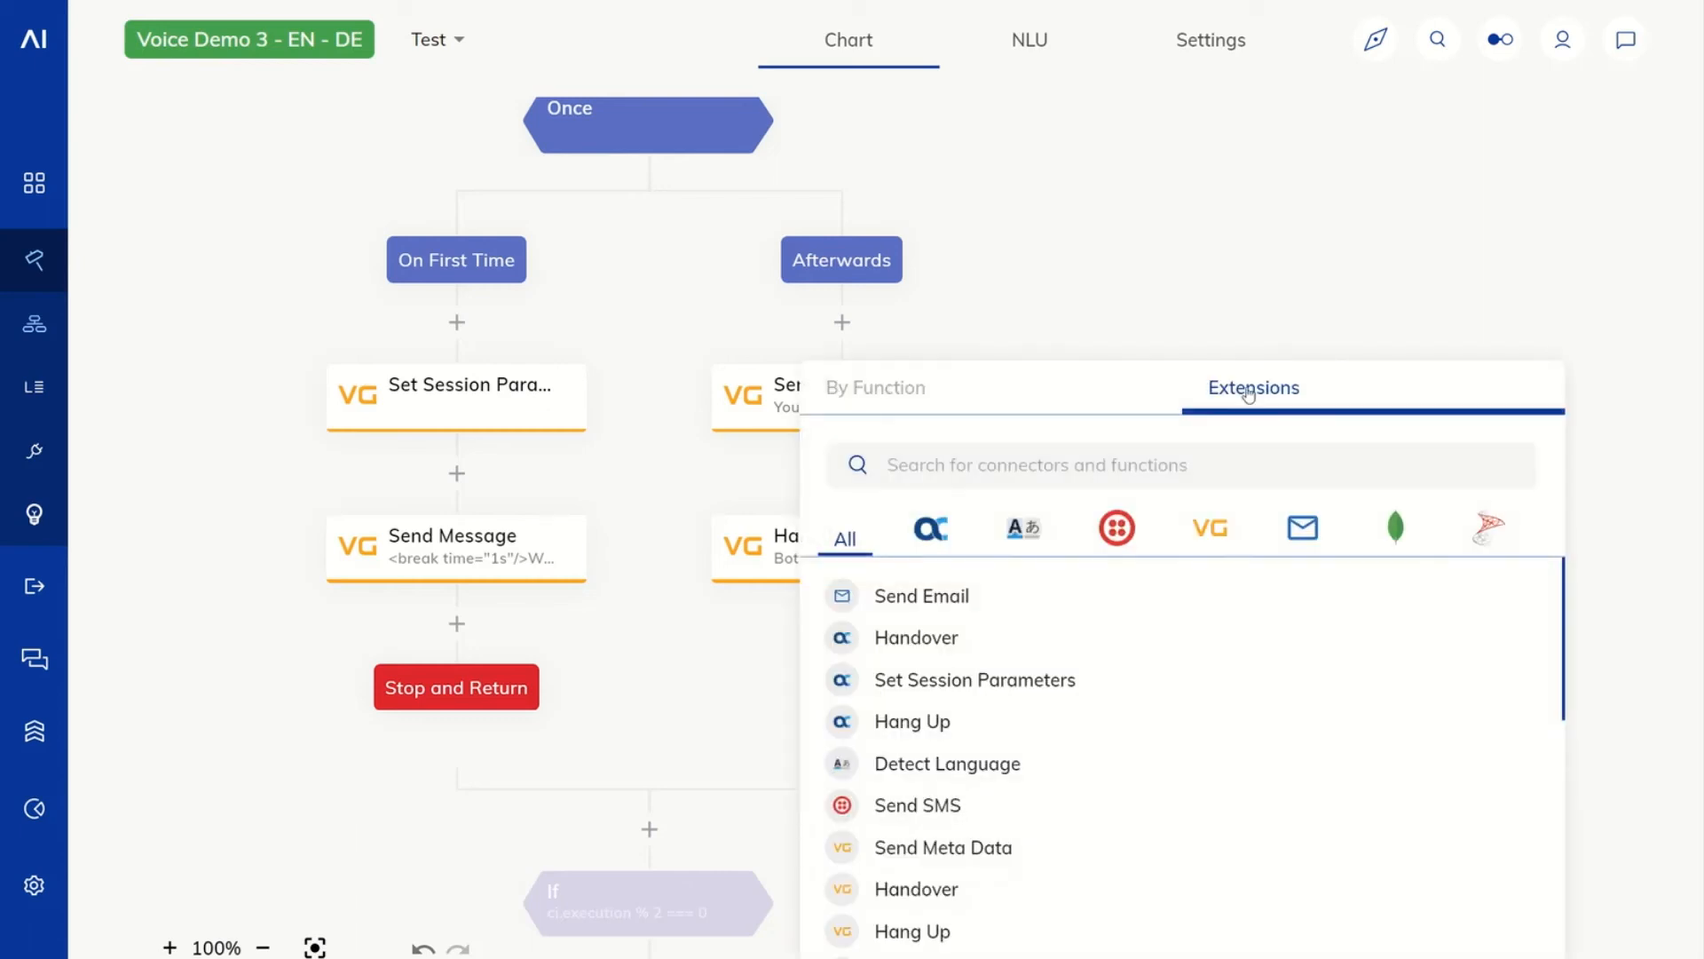
Put a Voice Gateway Handover node in place of Hang Up in the Afterwards branch and examine its target phone number format.
click(971, 895)
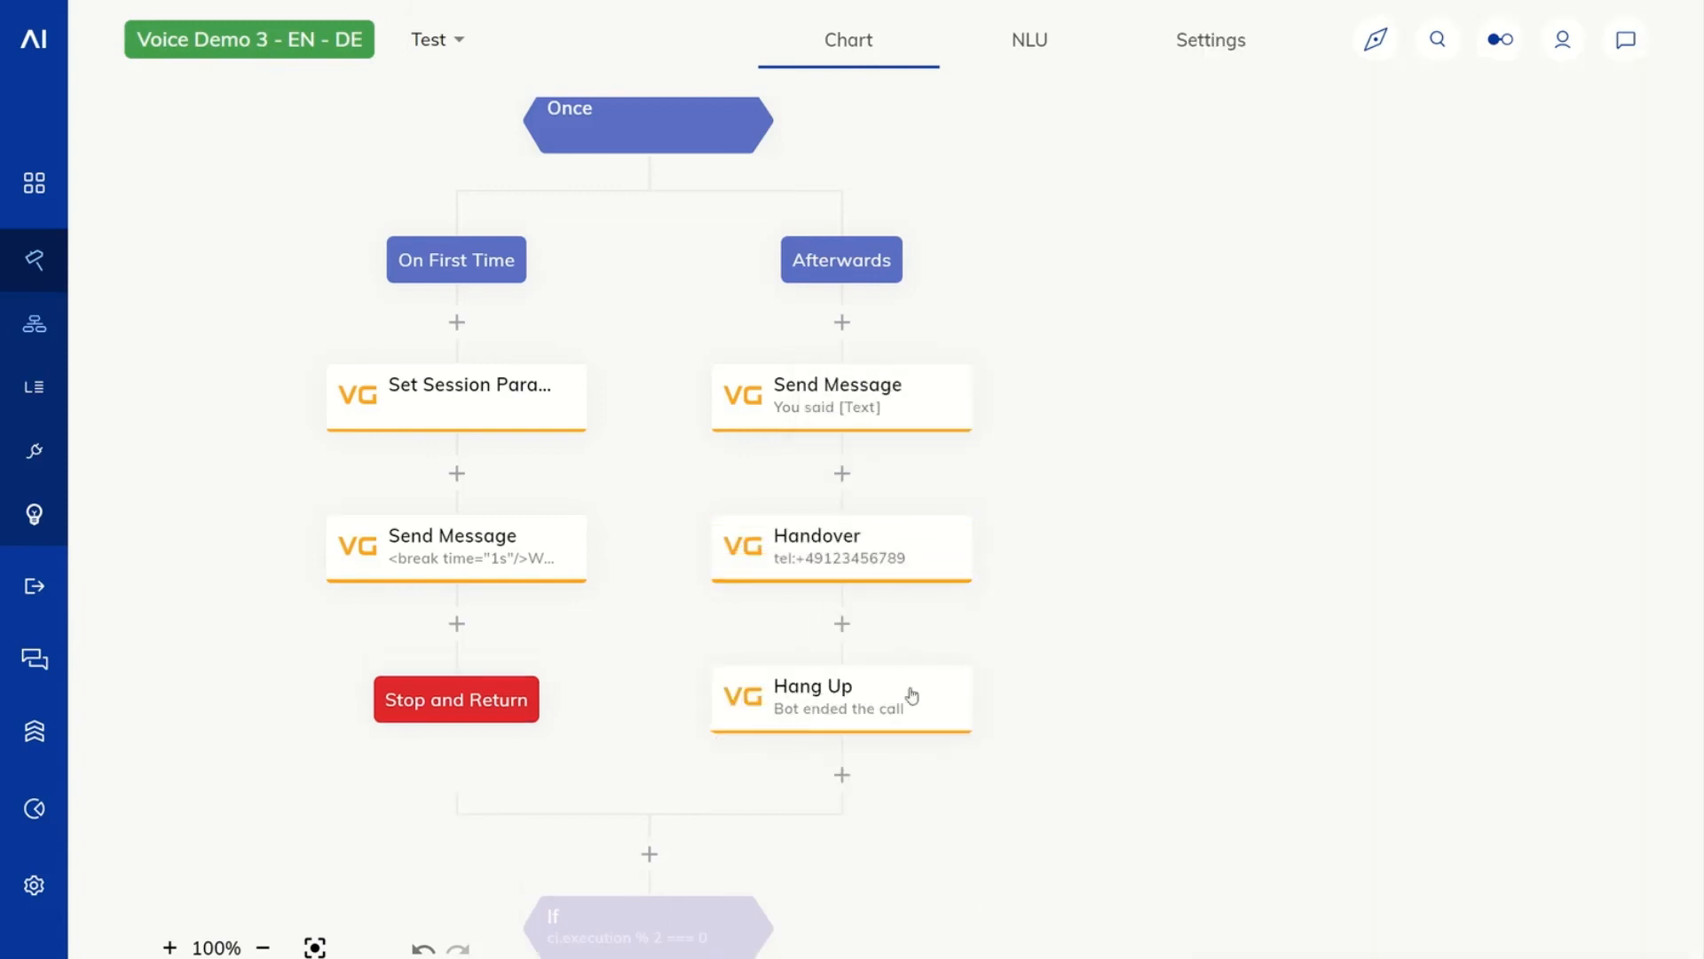
click(882, 555)
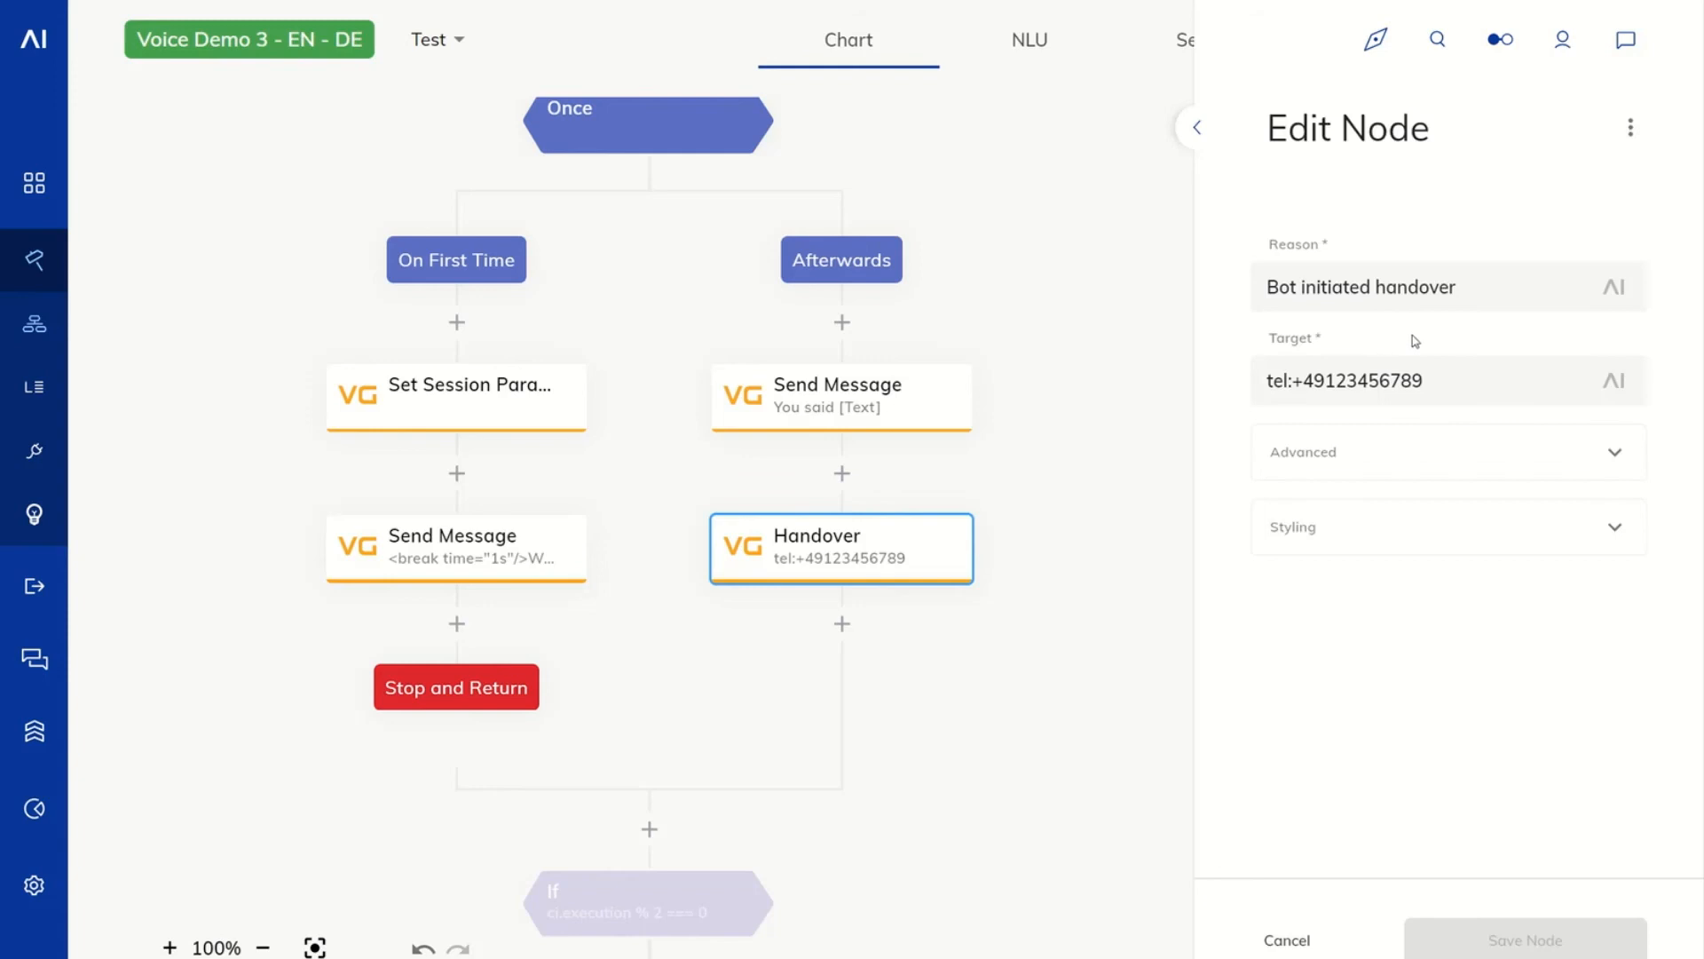
drag(1331, 377, 1460, 367)
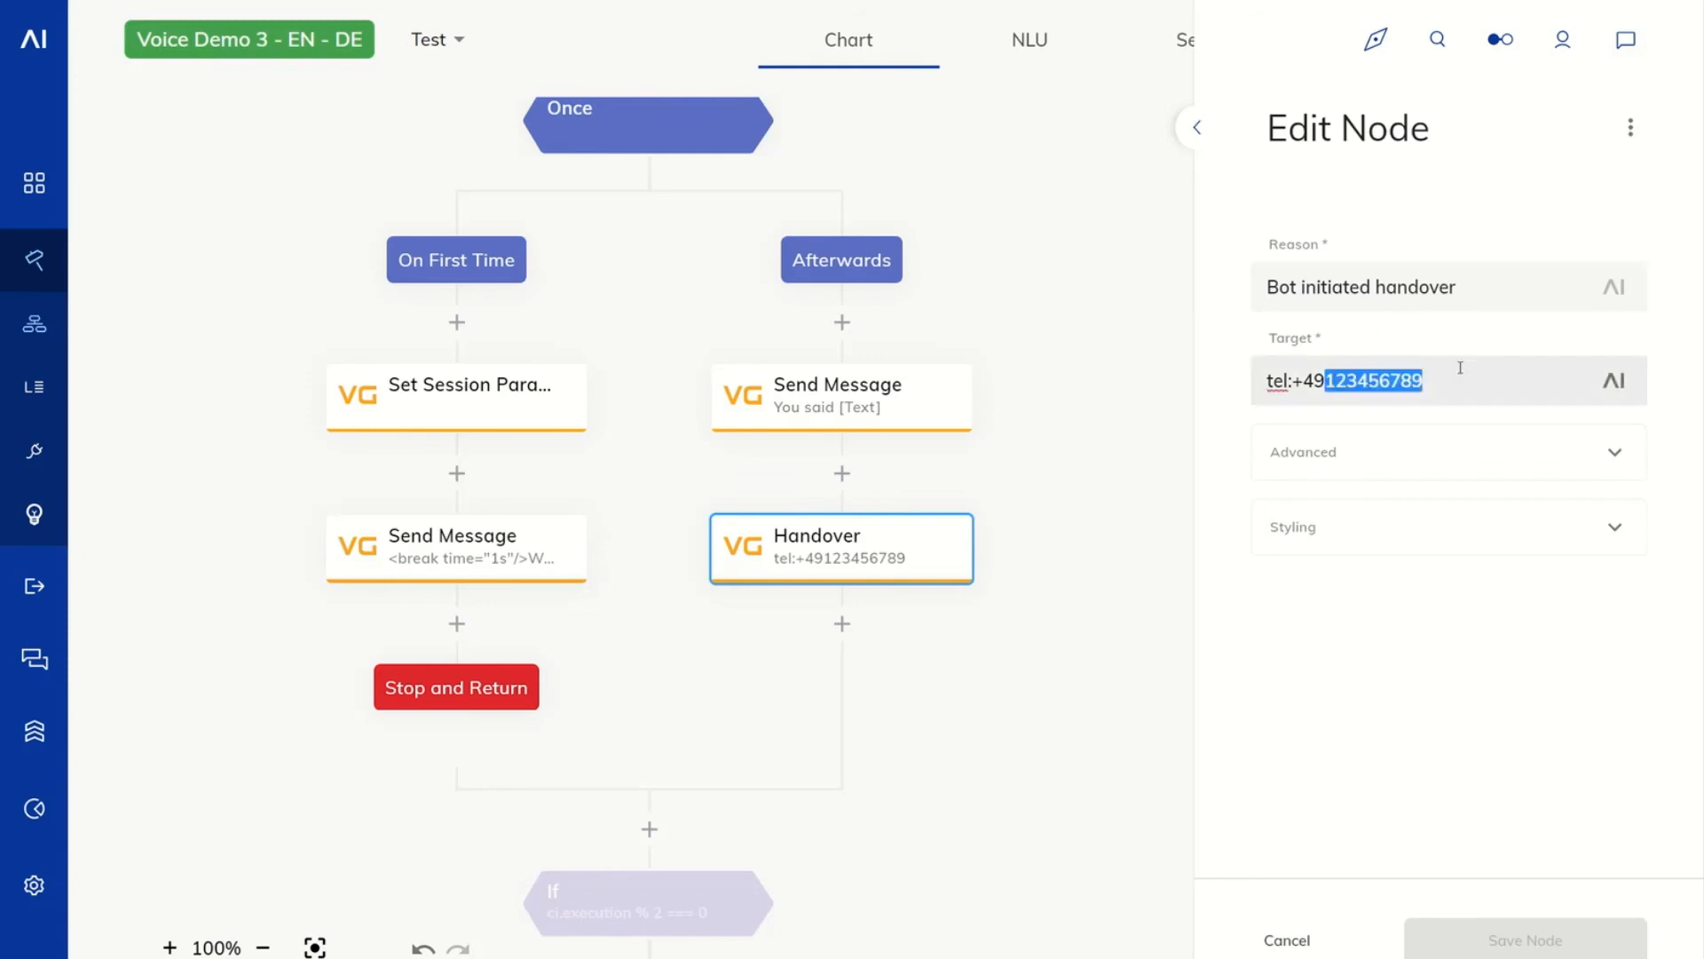
click(1264, 379)
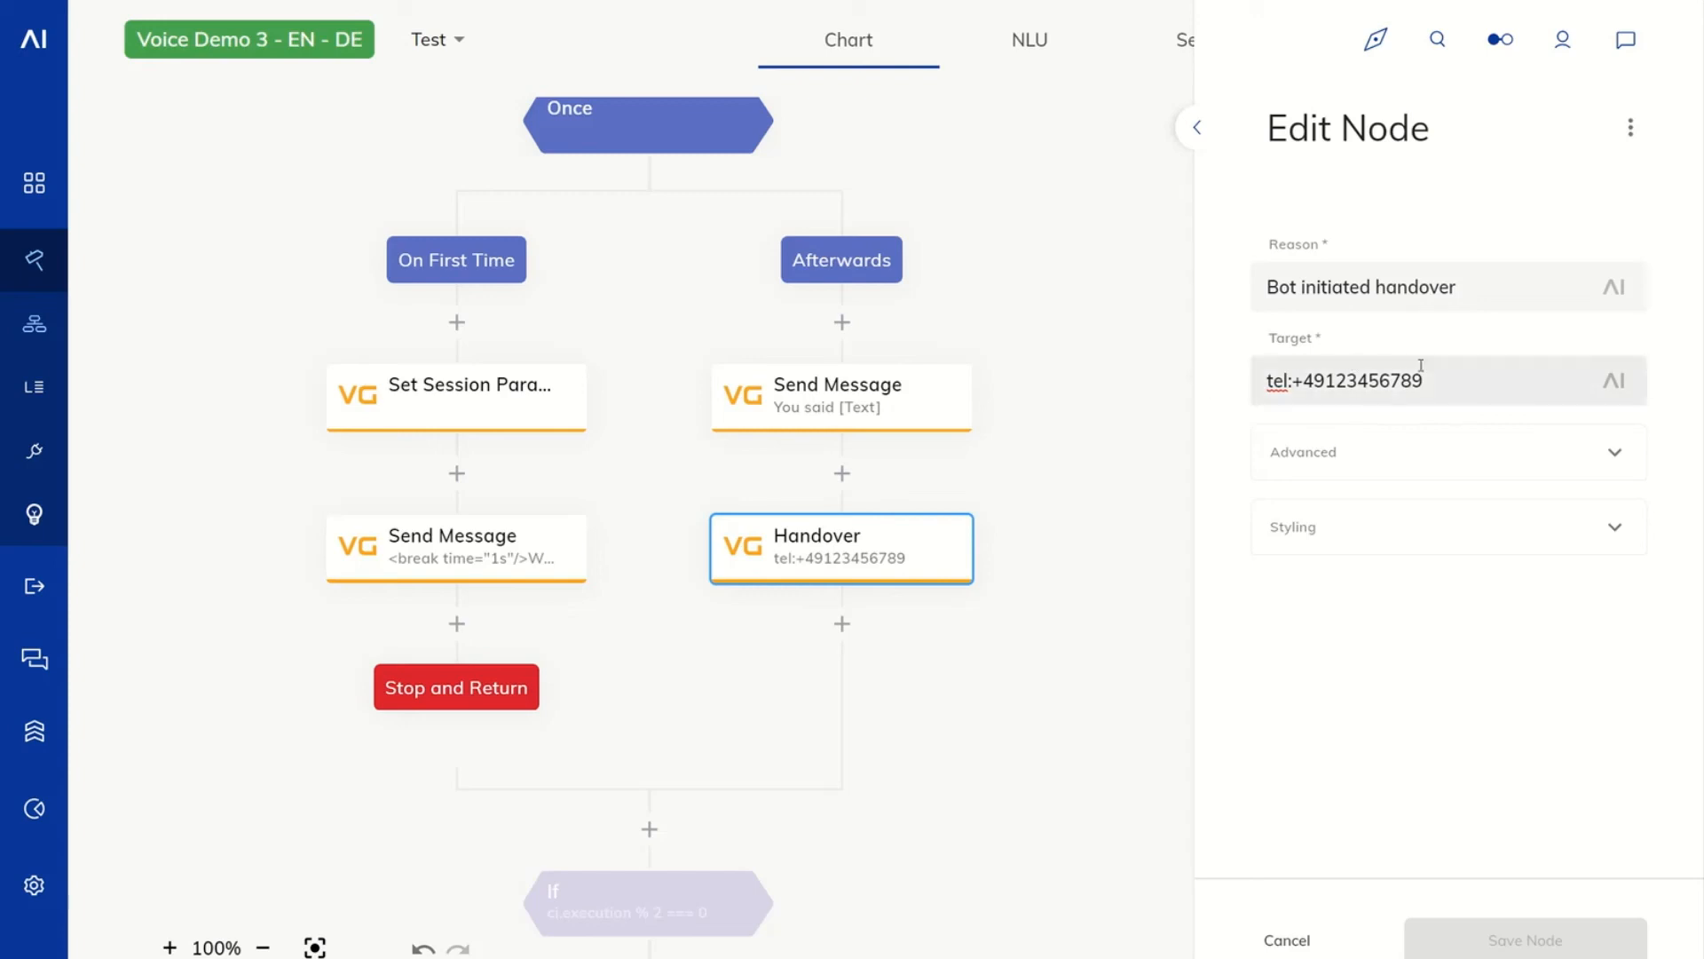
Inspect the Handover node's Referral URL and Custom Transfer SIP Headers options, discard the changes and delete the node.
click(1445, 448)
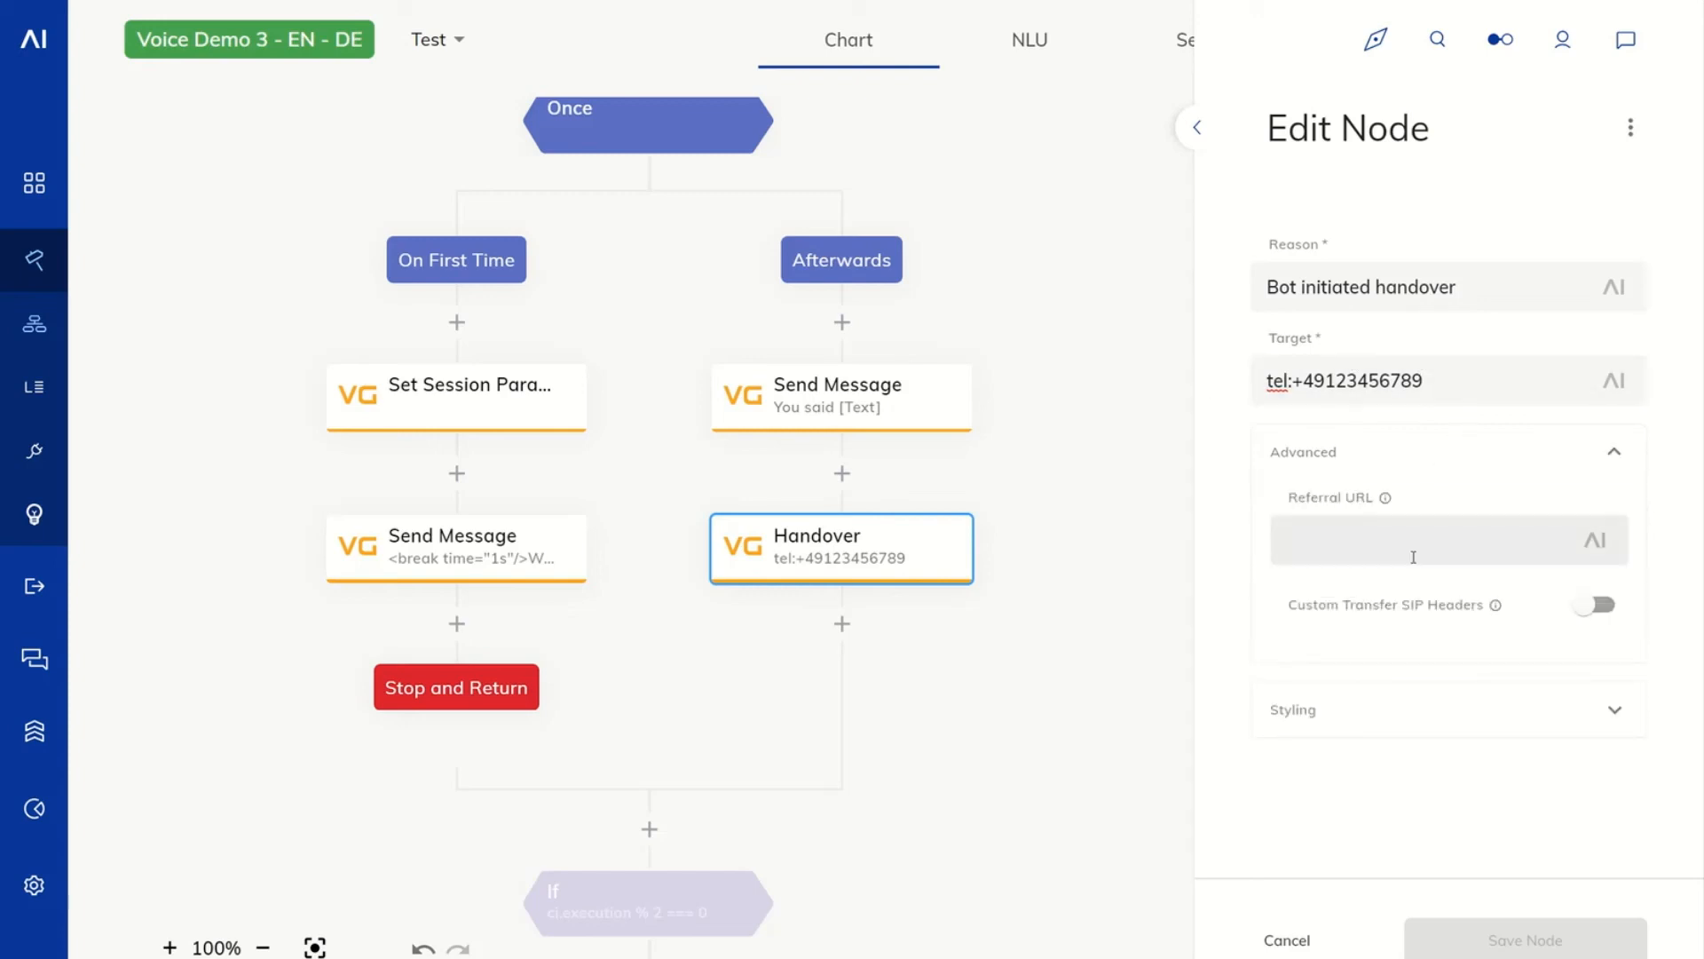
mouse_move(1387, 498)
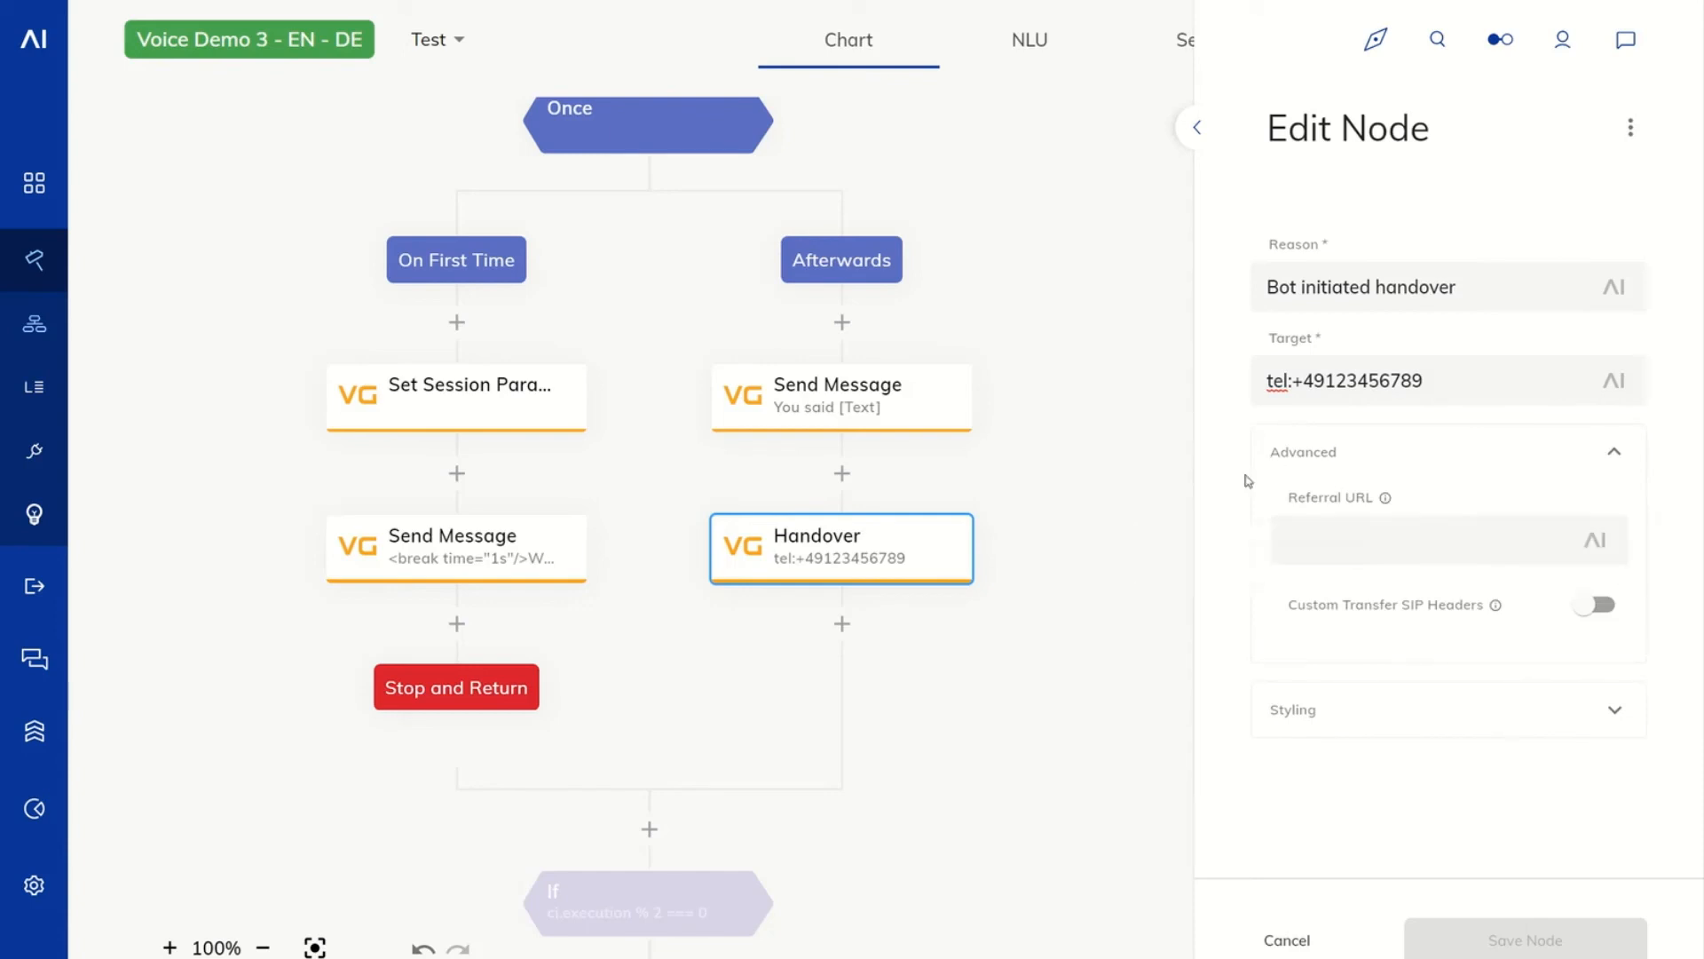
click(1596, 605)
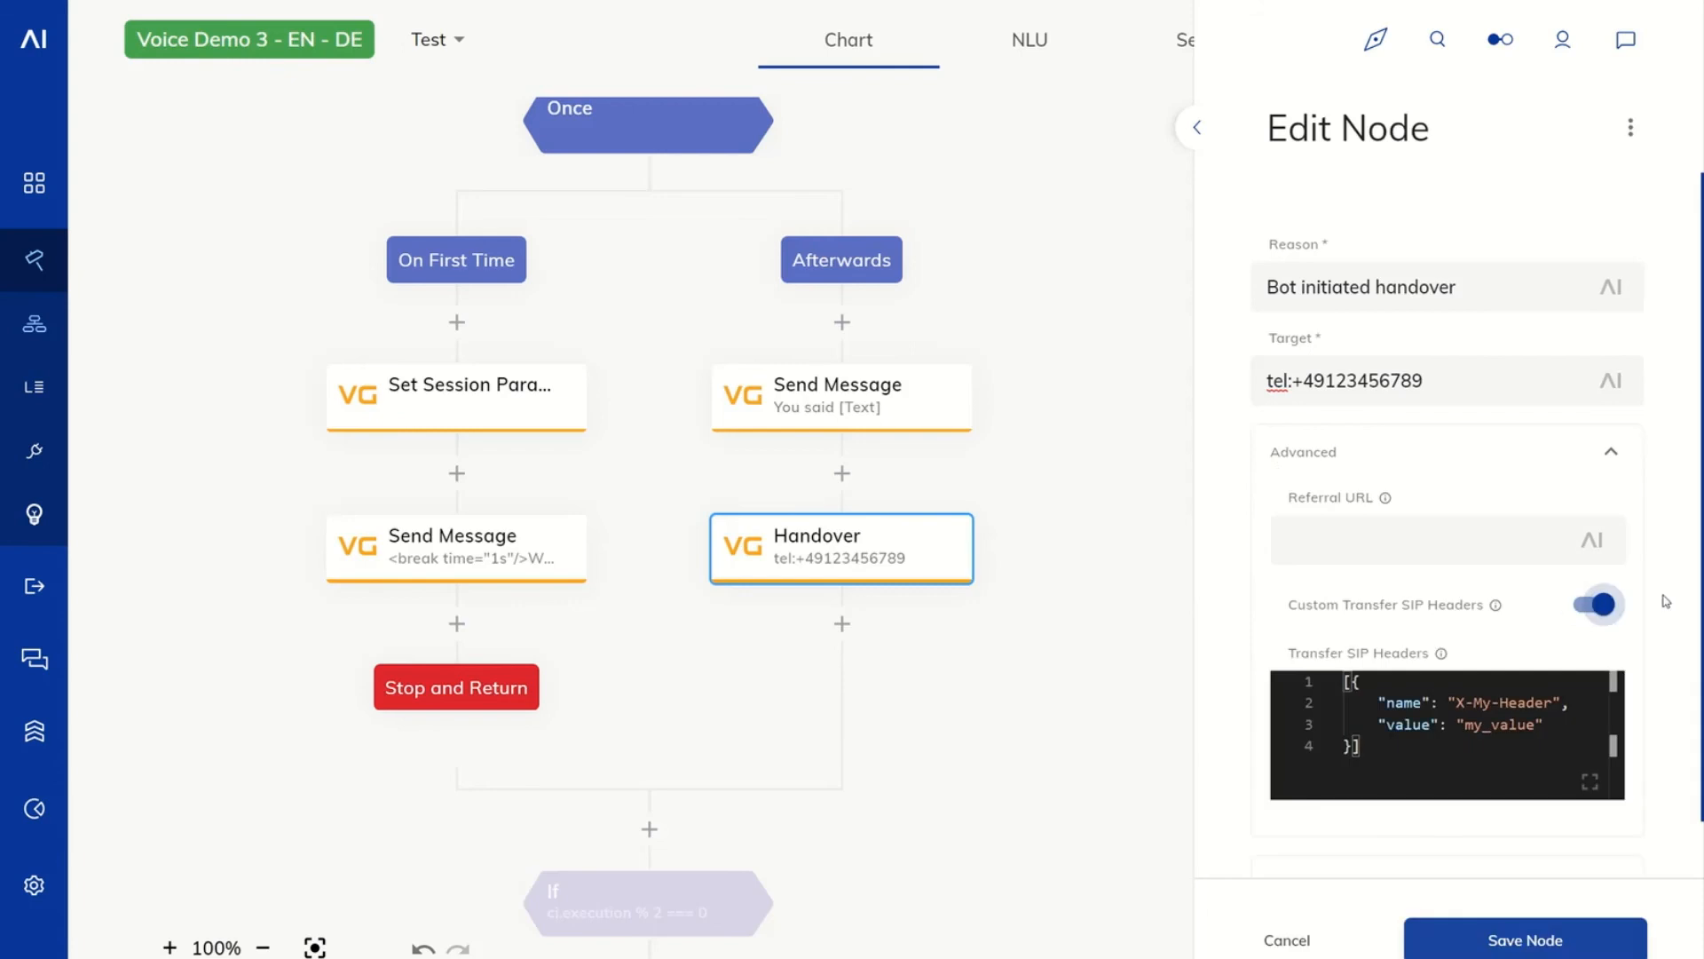
scroll(1493, 641, down, 1)
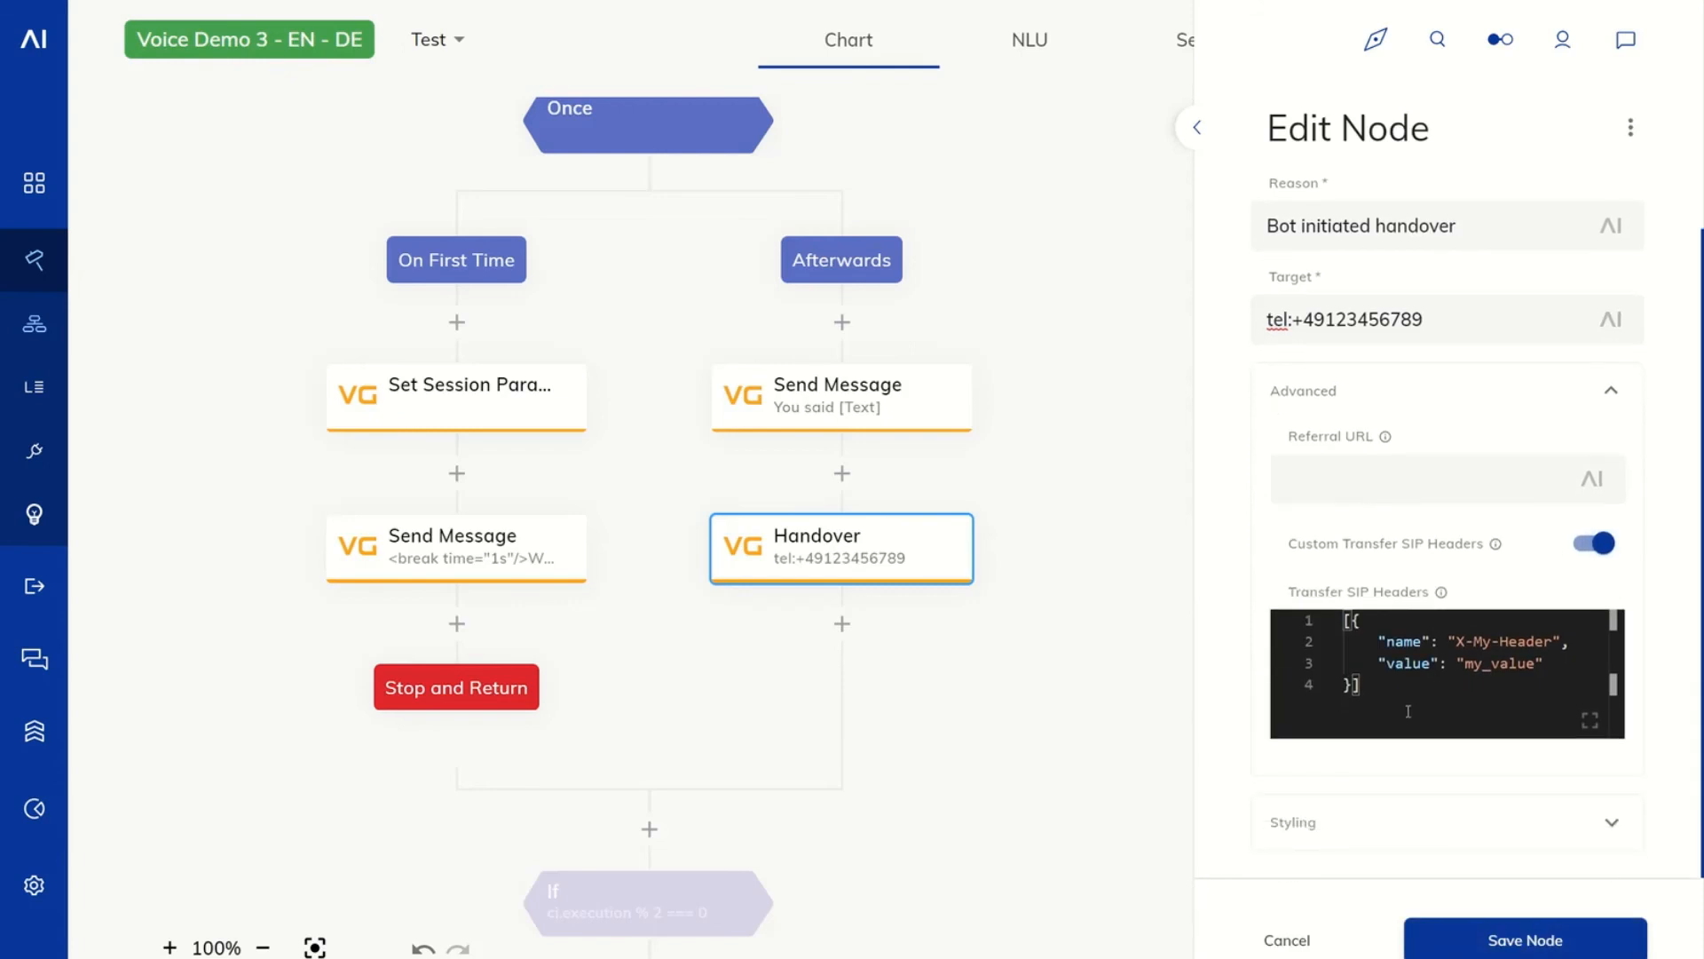
click(1603, 543)
click(1377, 448)
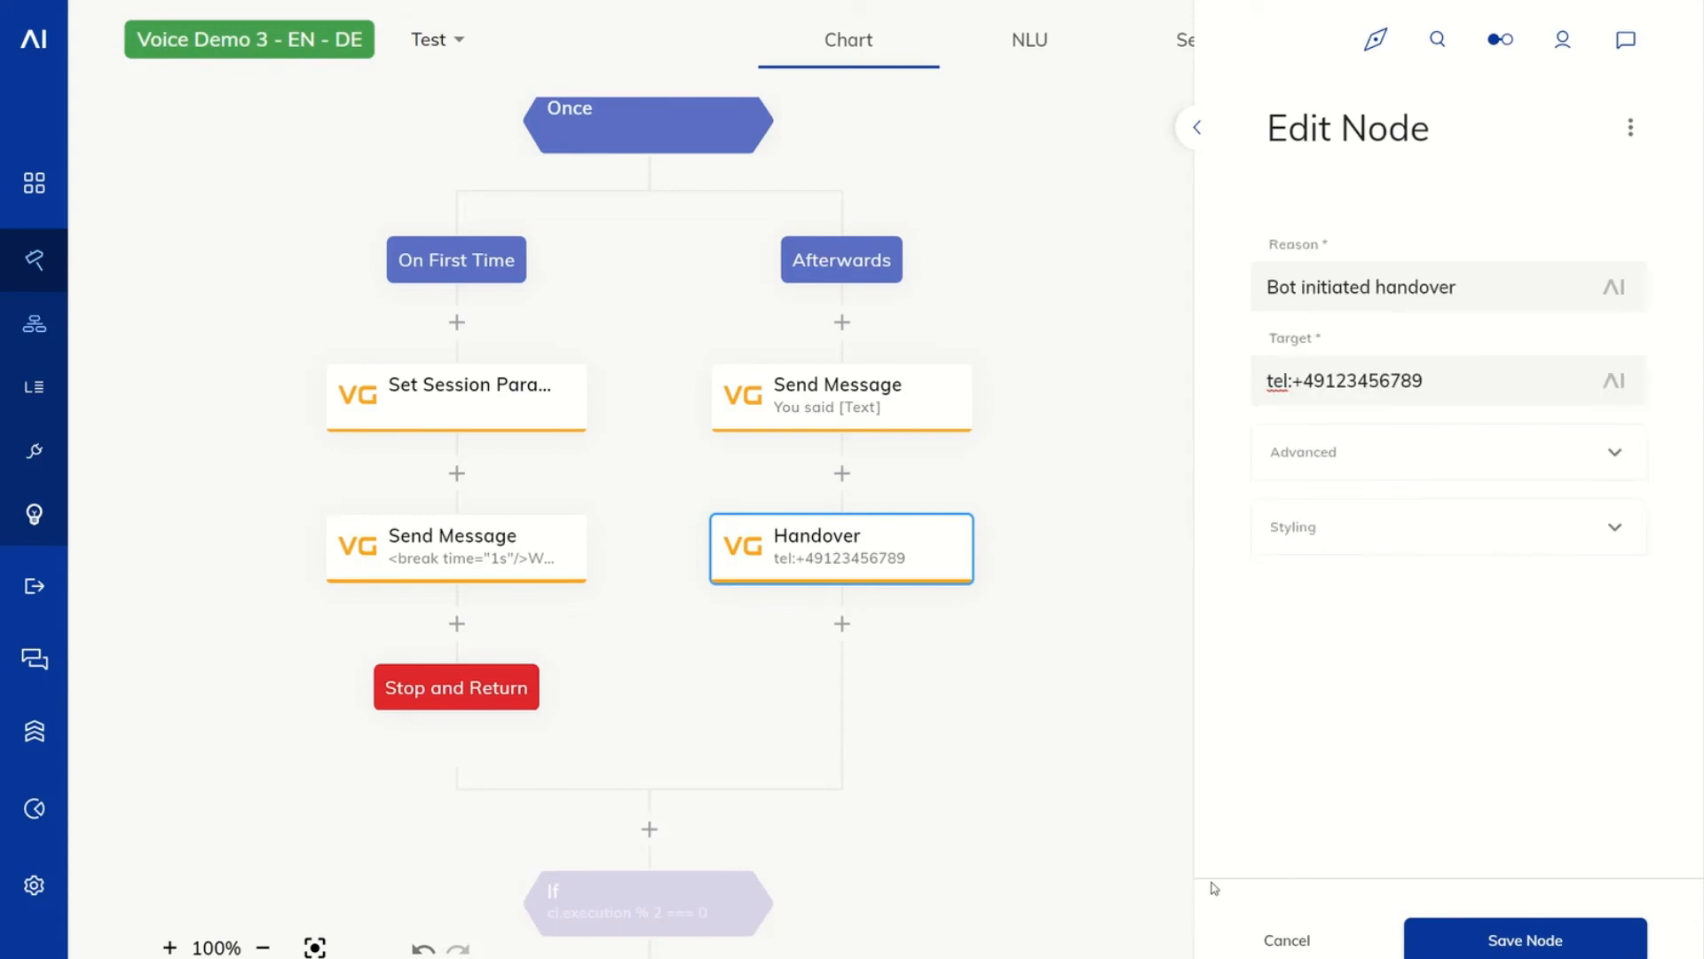
click(1278, 939)
key(Delete)
Add a Voice Gateway Play URL node below Send Message in the Afterwards branch.
click(842, 476)
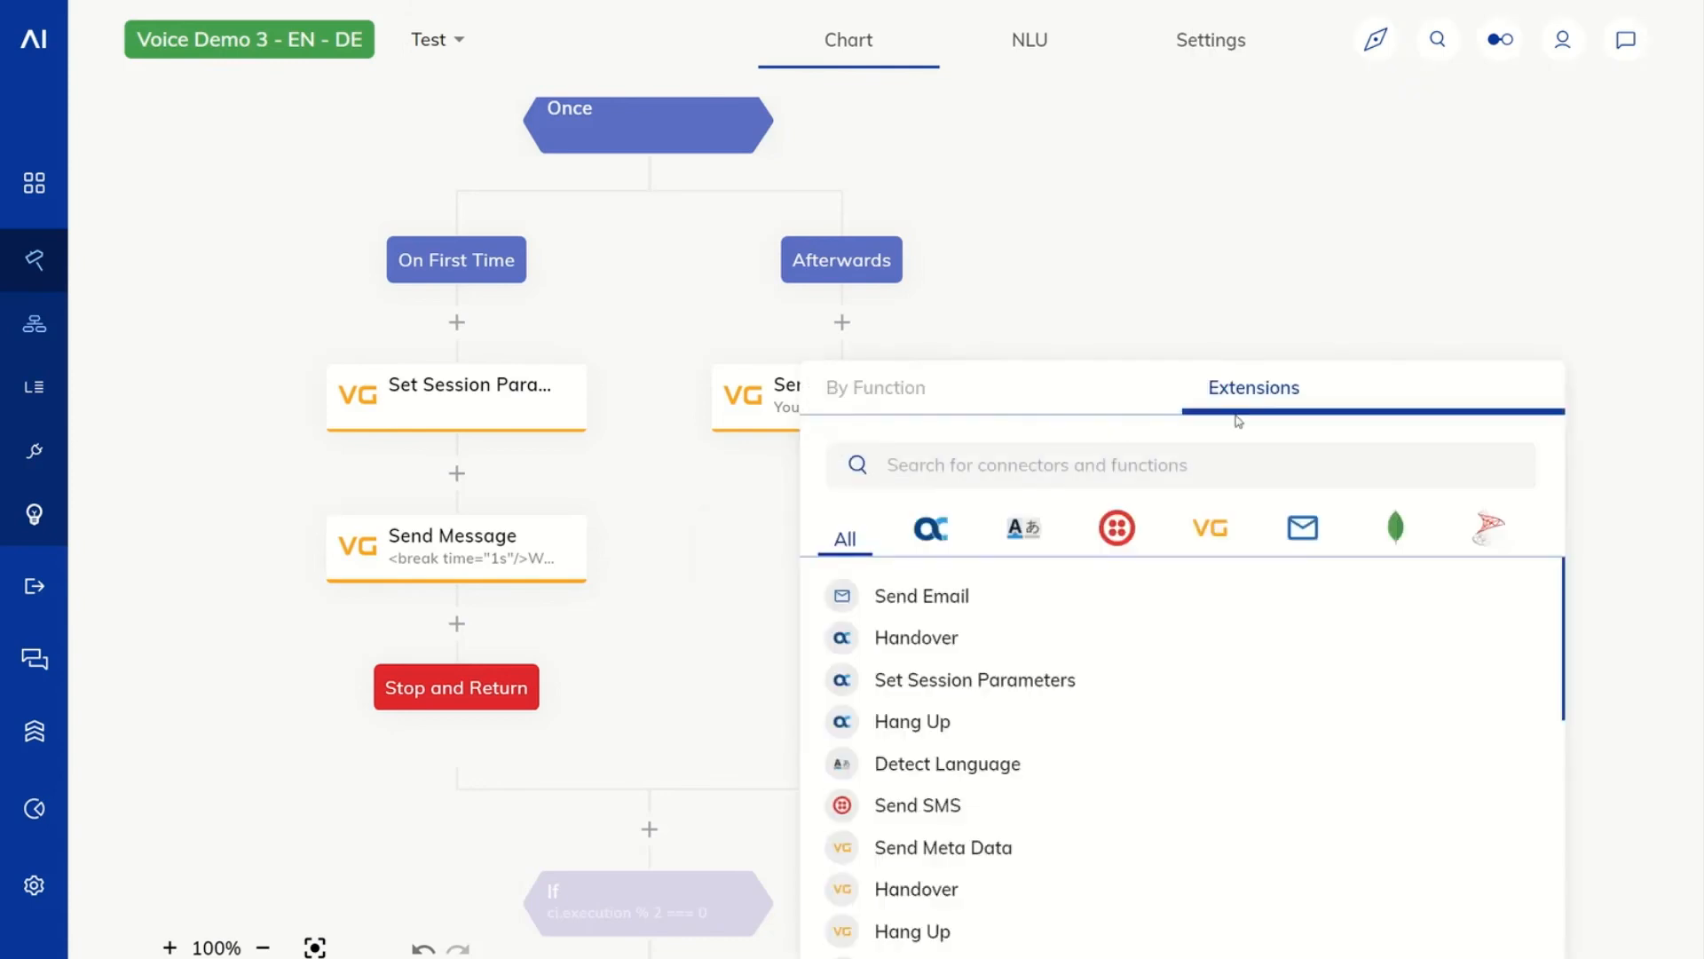
scroll(1065, 834, down, 5)
scroll(1030, 759, up, 3)
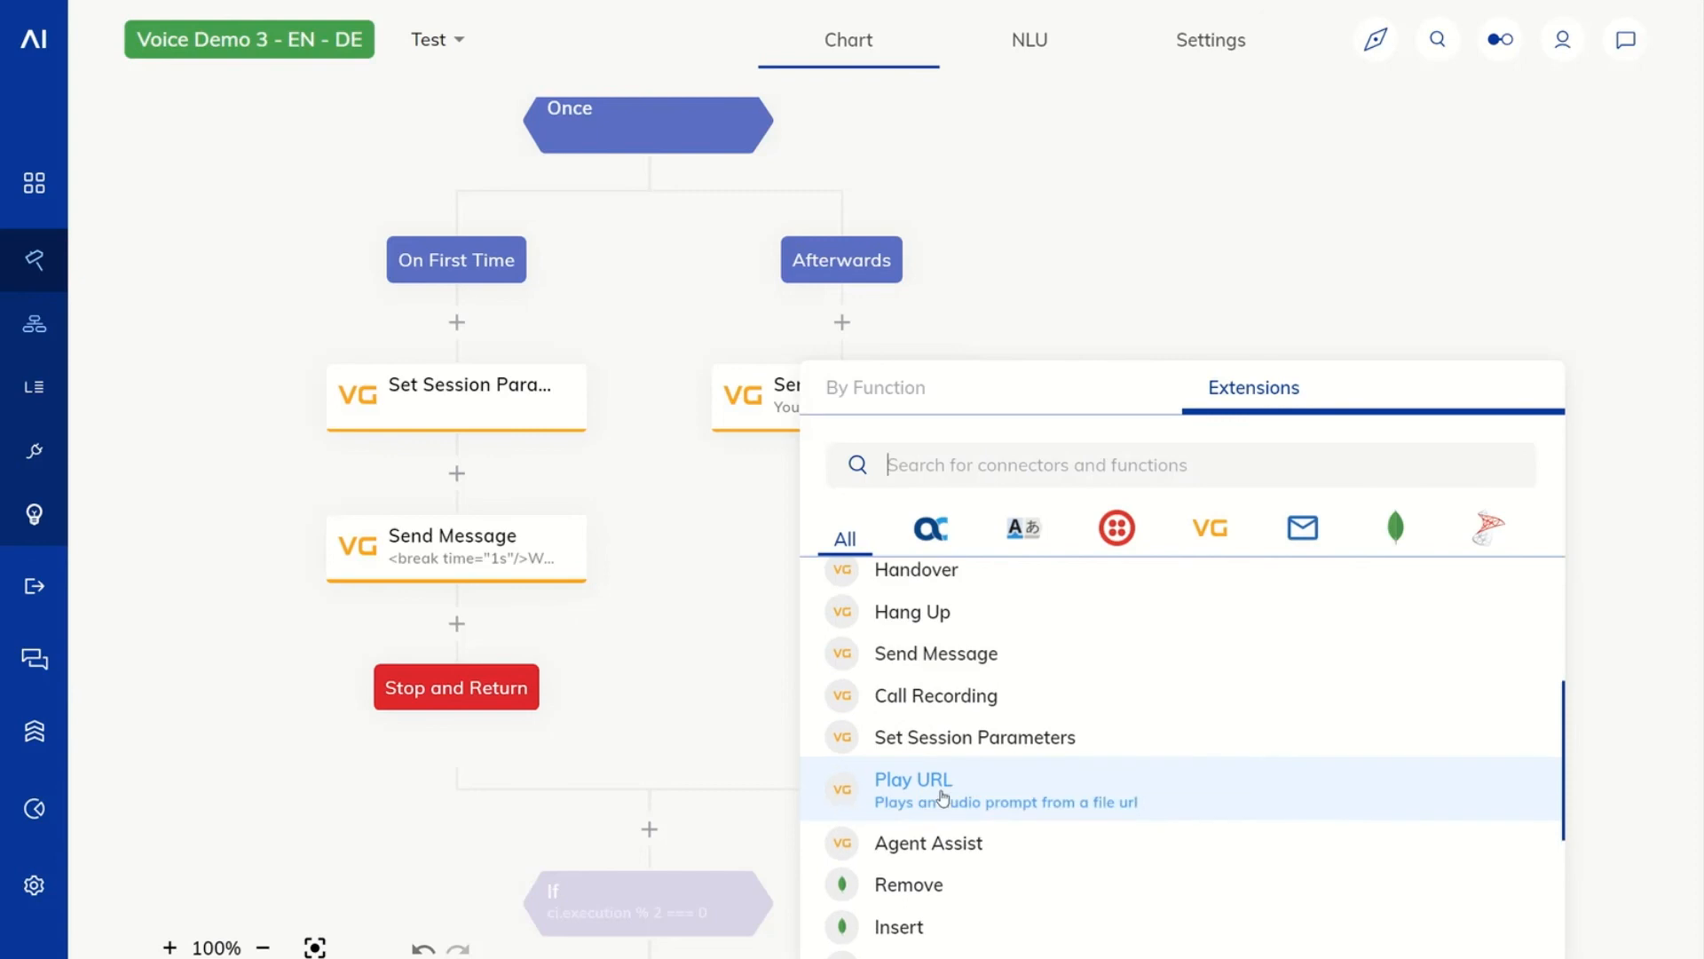
click(883, 786)
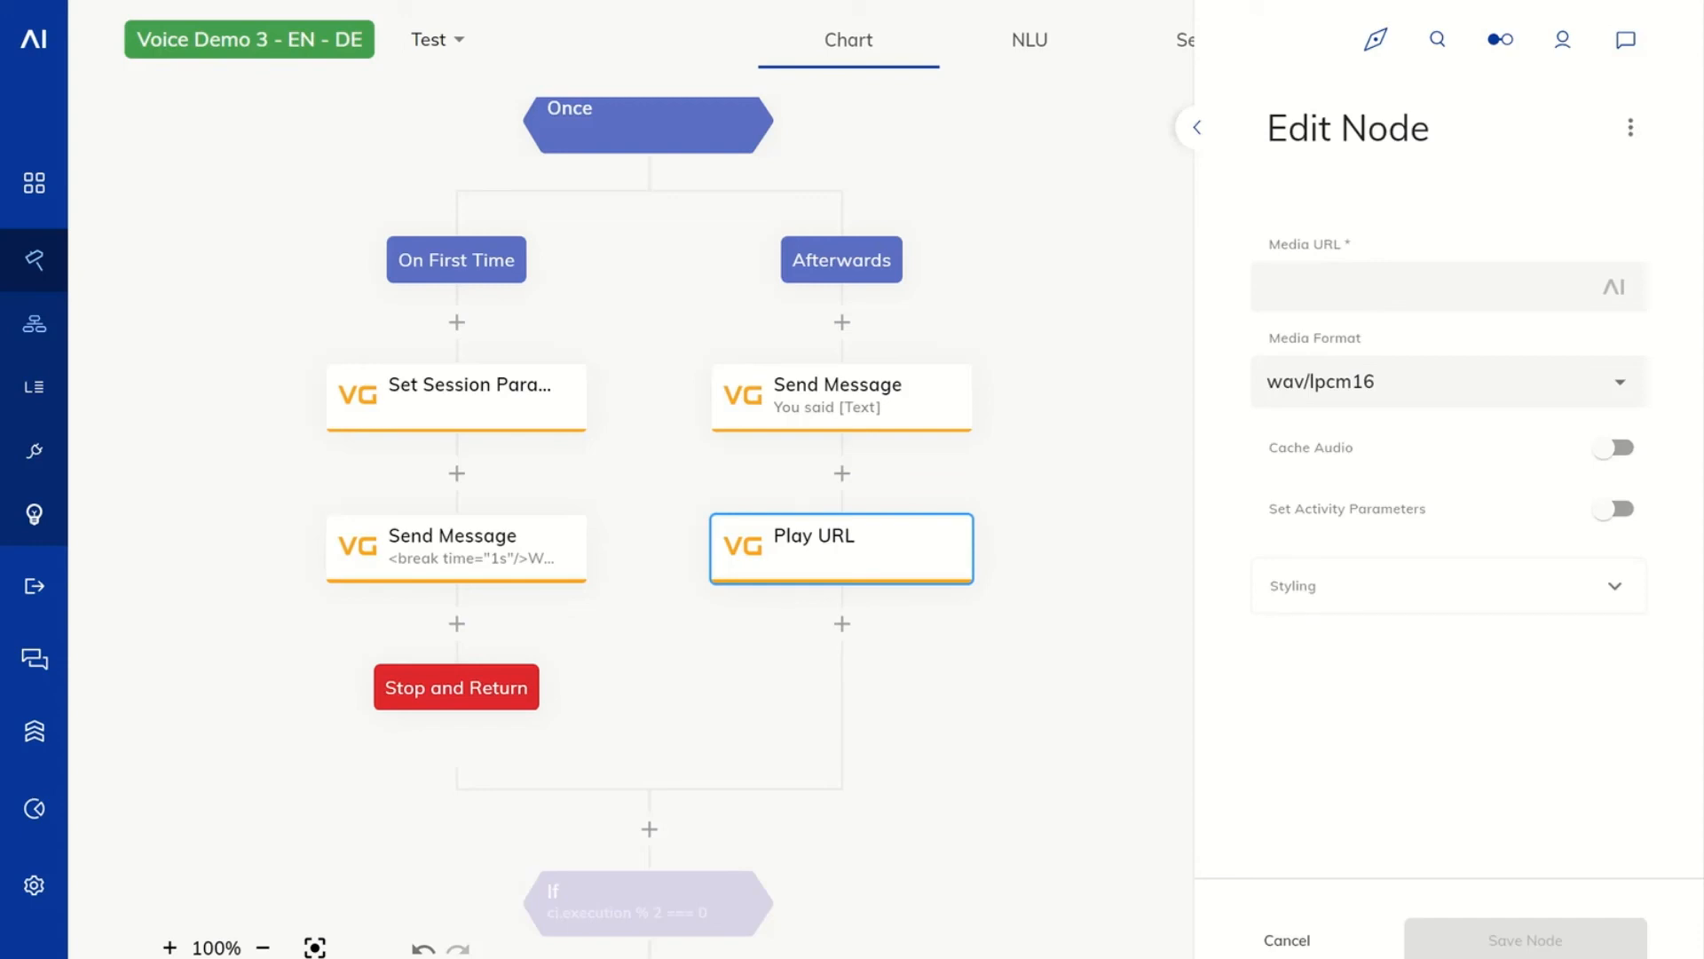
click(1417, 284)
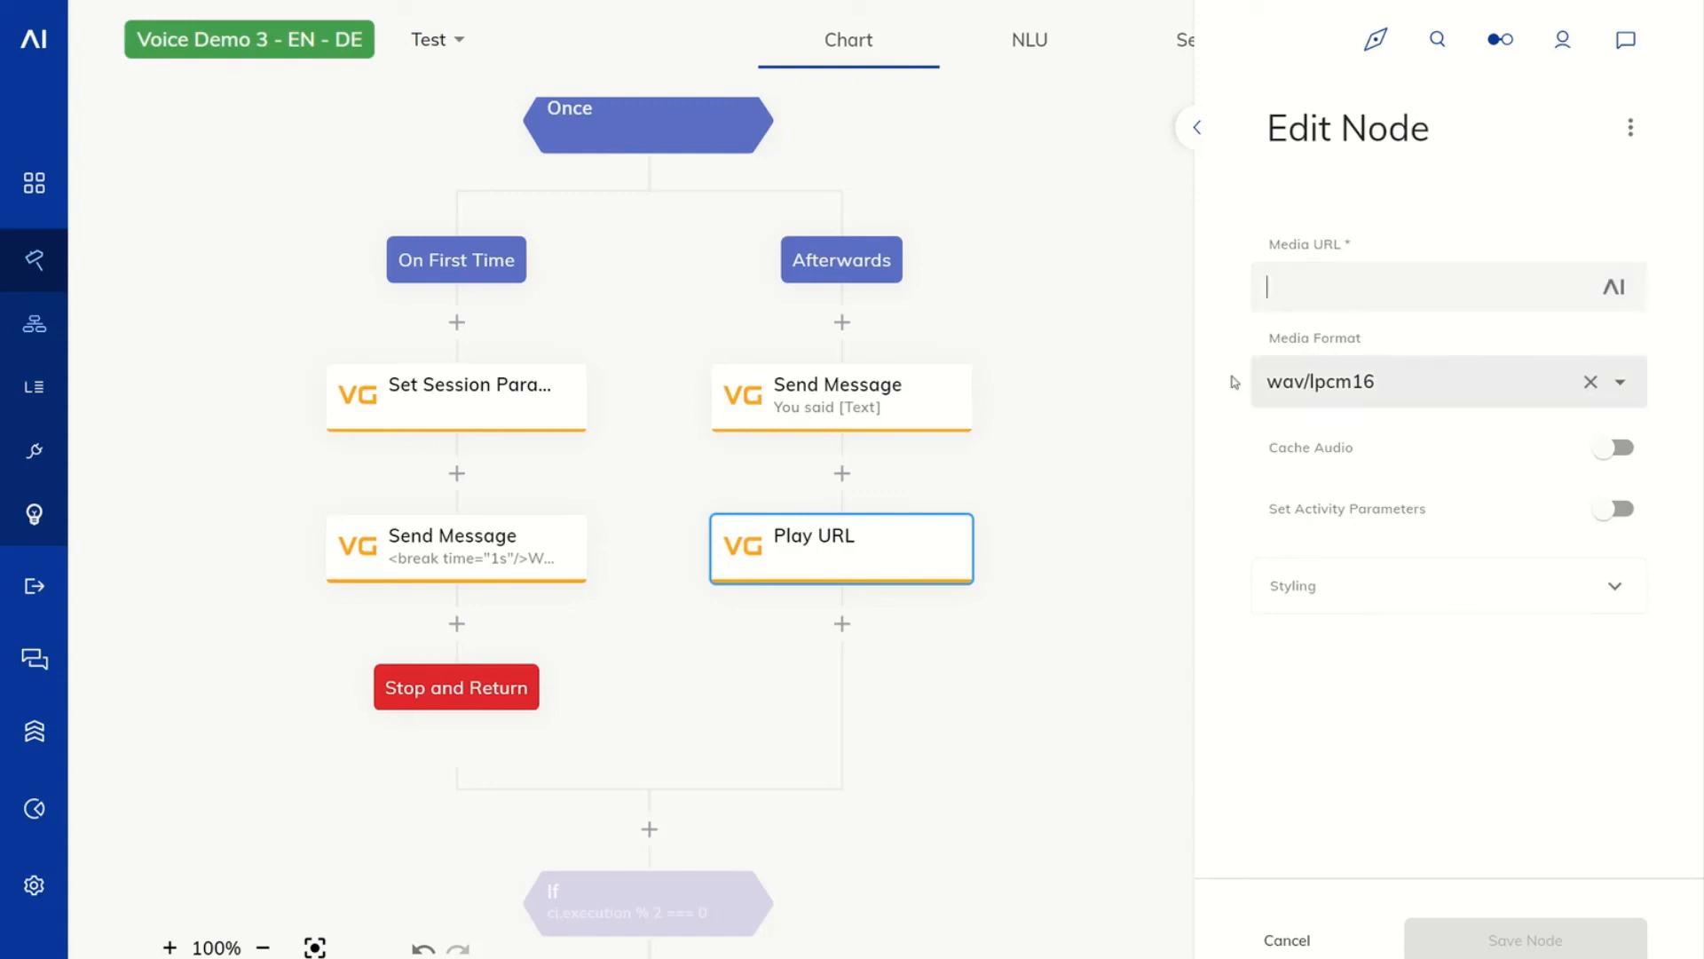
click(1620, 383)
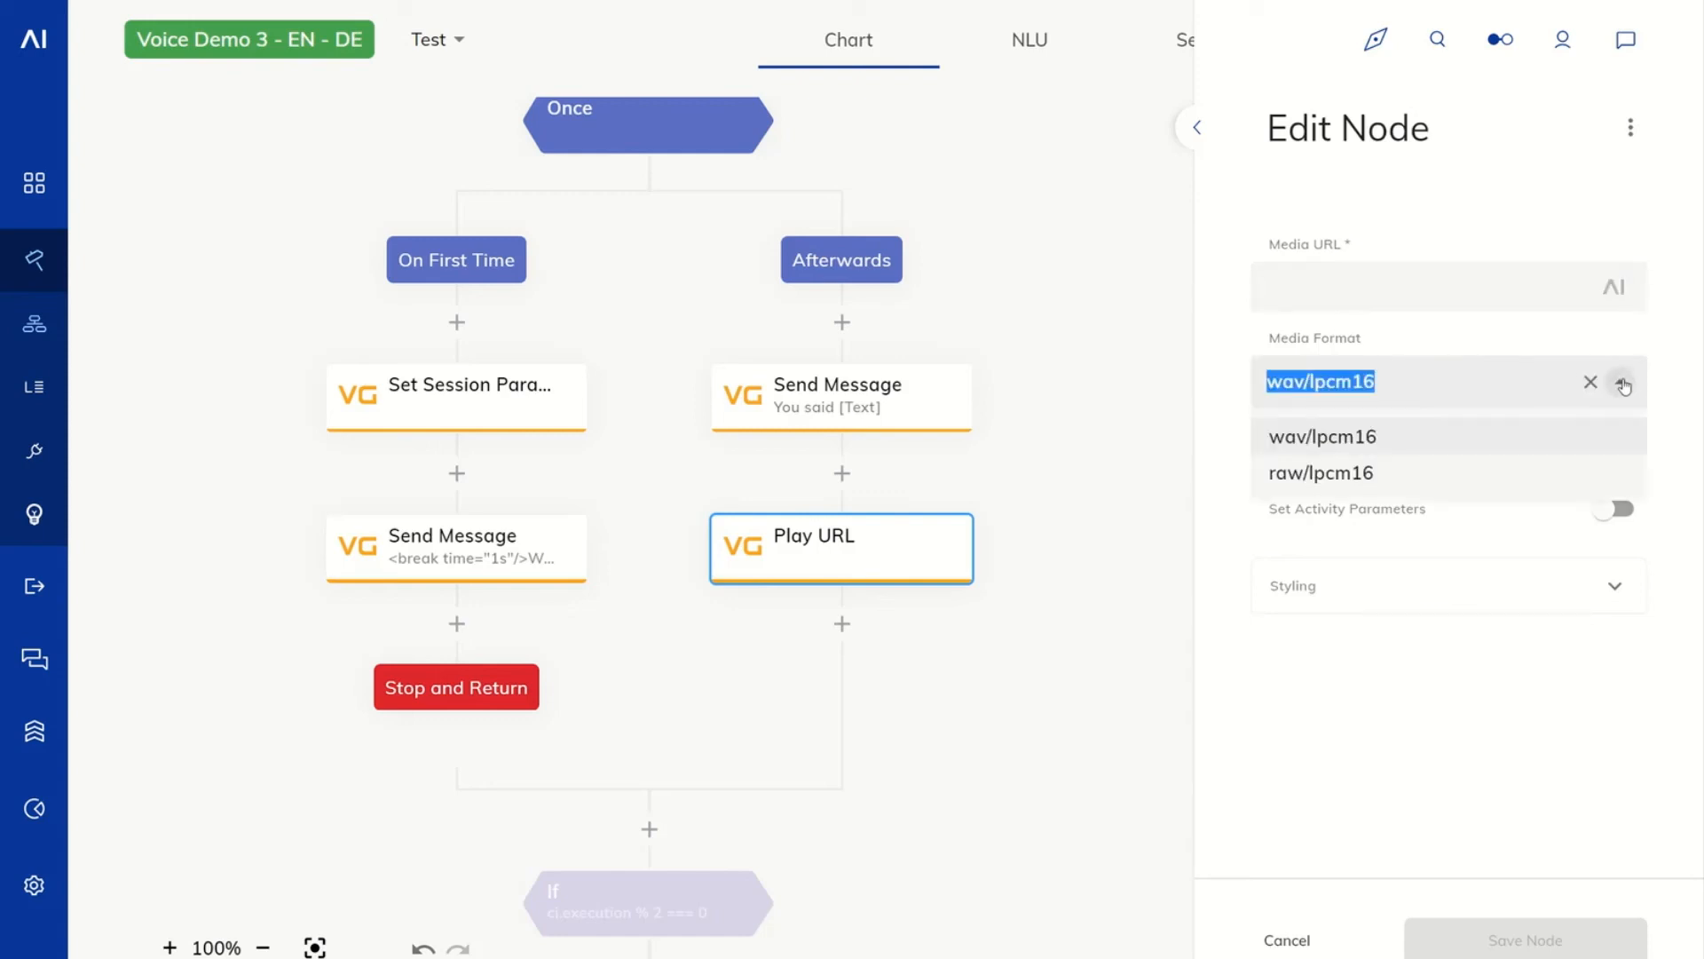
click(1433, 436)
click(1386, 286)
text(https://cognigy-de-equteq.s3.eu-central-1.amazonaws.com/audio/Question+3.wav)
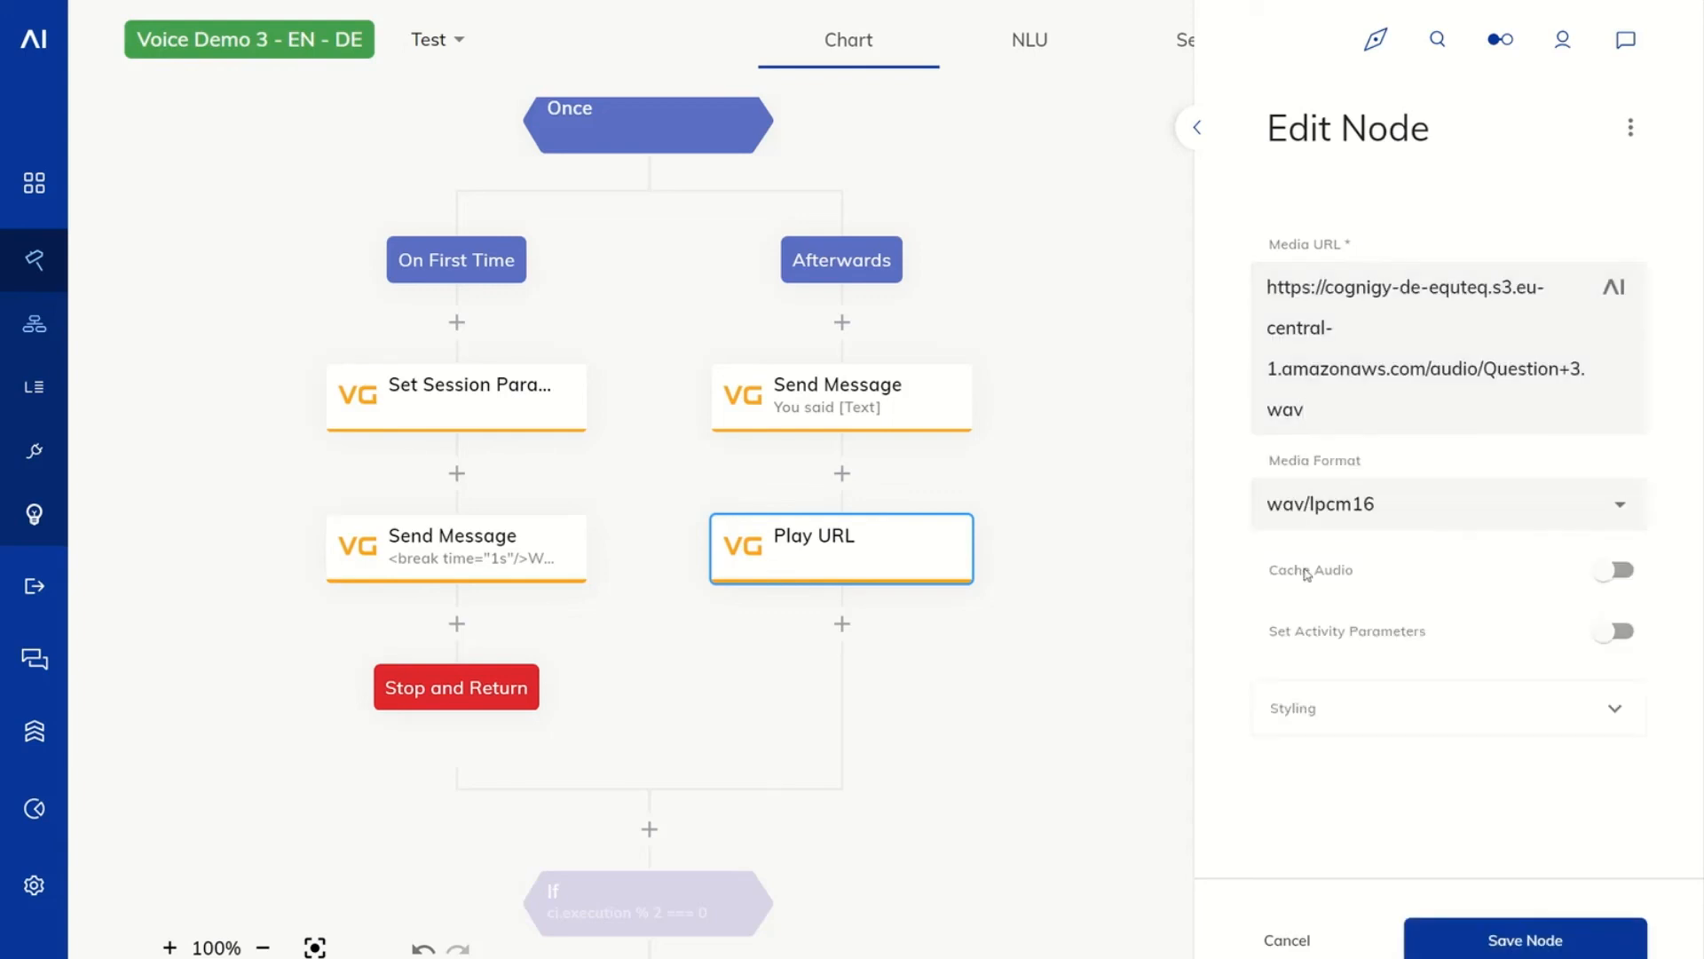
Enable Set Activity Parameters on the Play URL node, switch on Barge In and save the node.
click(1612, 648)
scroll(1420, 632, down, 2)
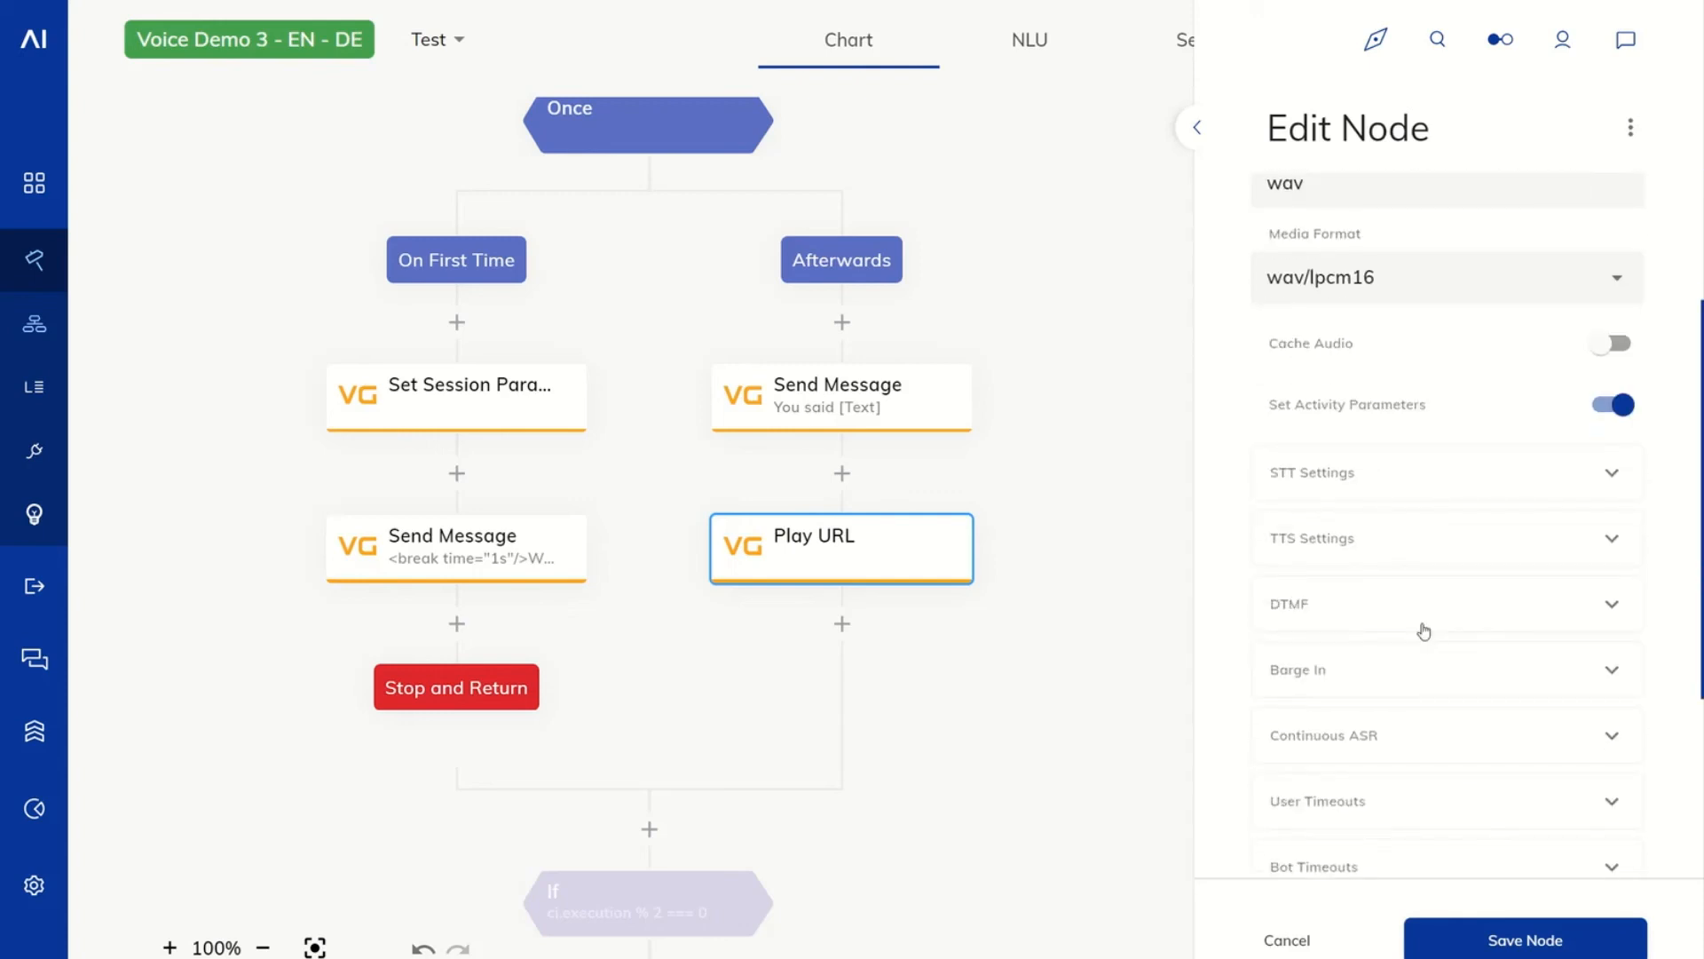
click(1432, 674)
click(1582, 732)
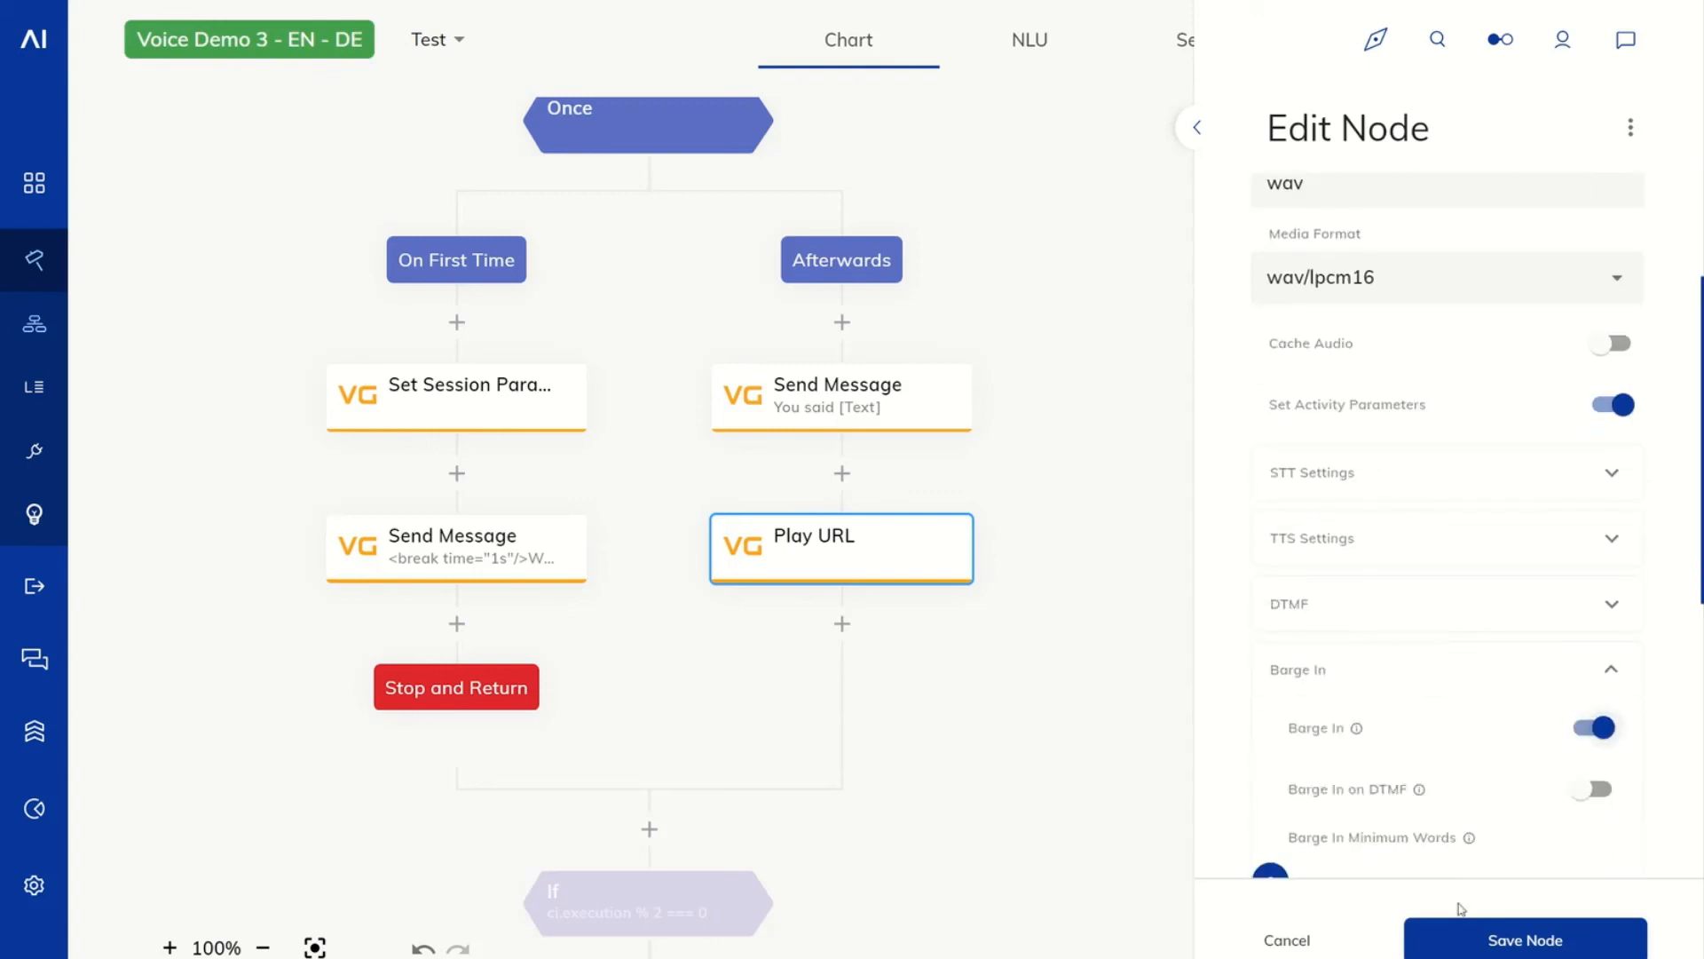
scroll(1493, 631, up, 2)
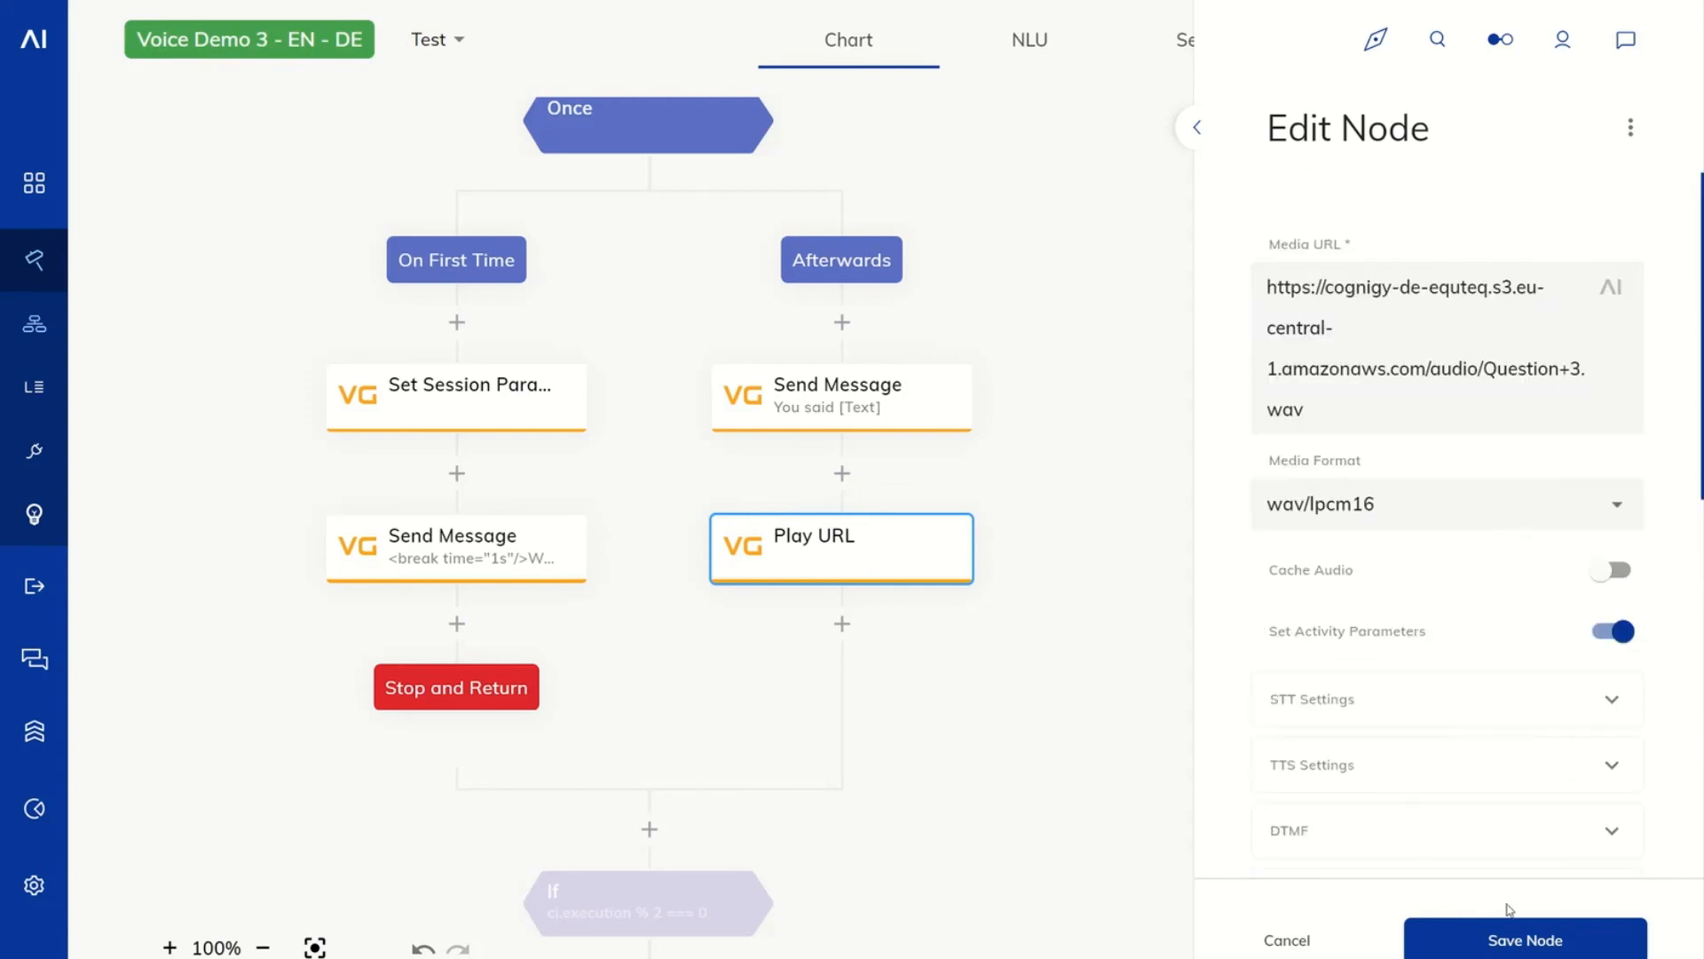
click(1520, 943)
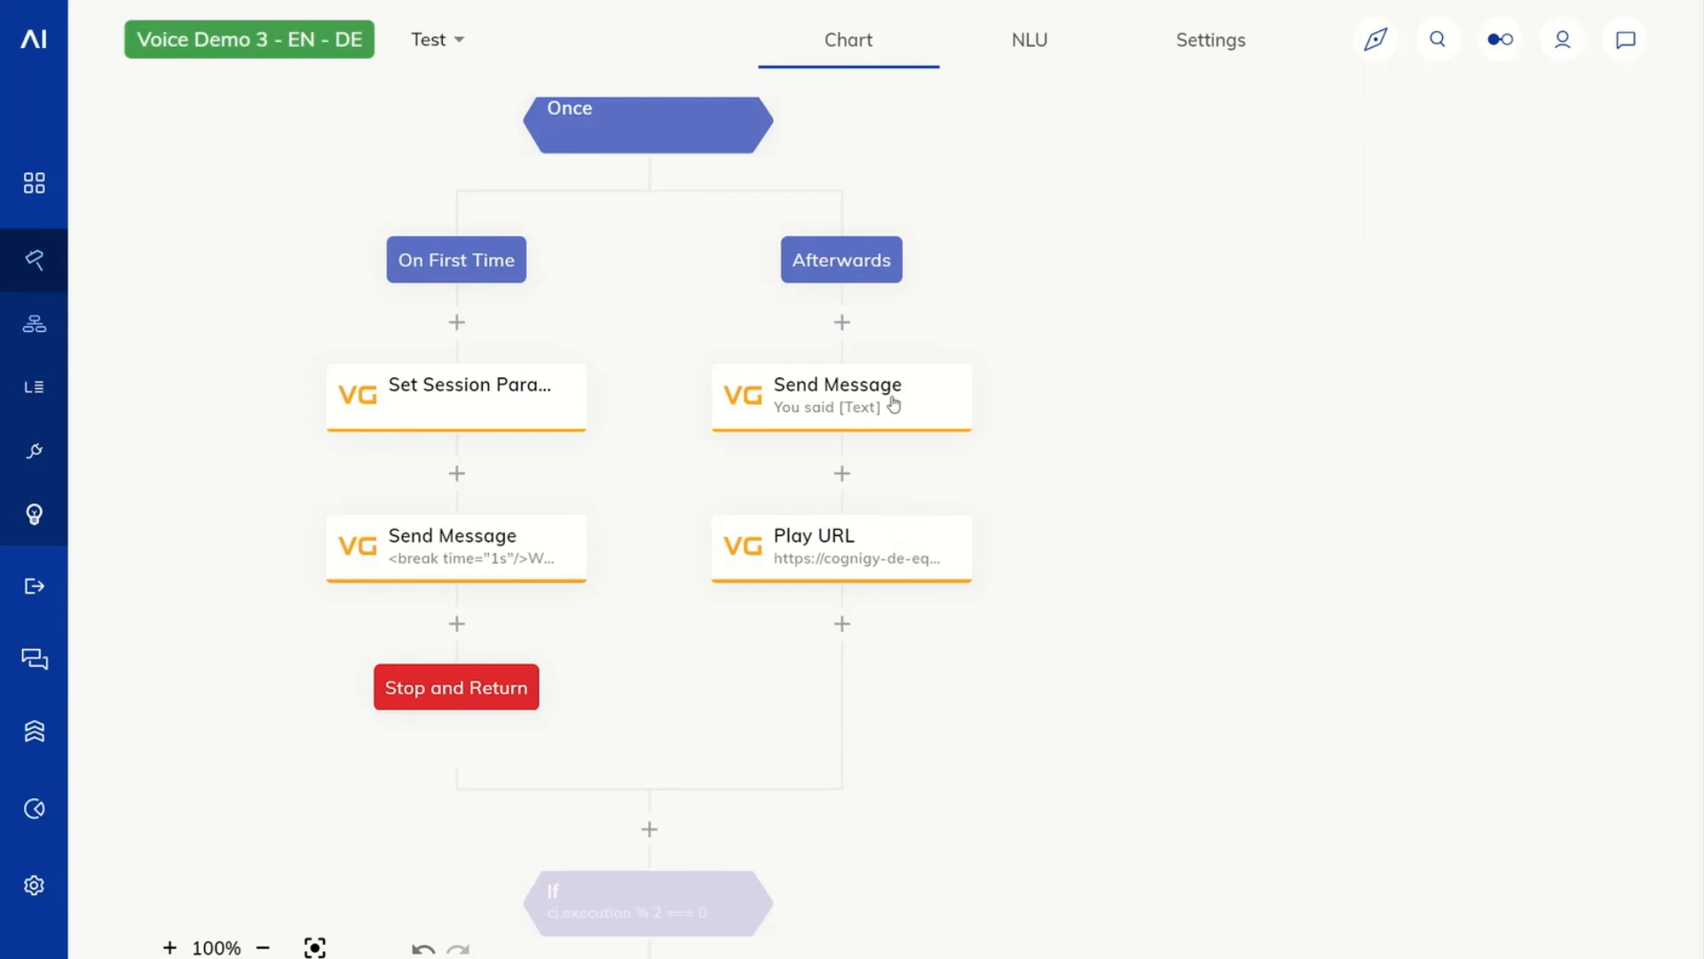
Copy the media URL from the Play URL node and close the node without changes.
click(872, 550)
drag(1412, 394, 1266, 283)
key(ctrl+c)
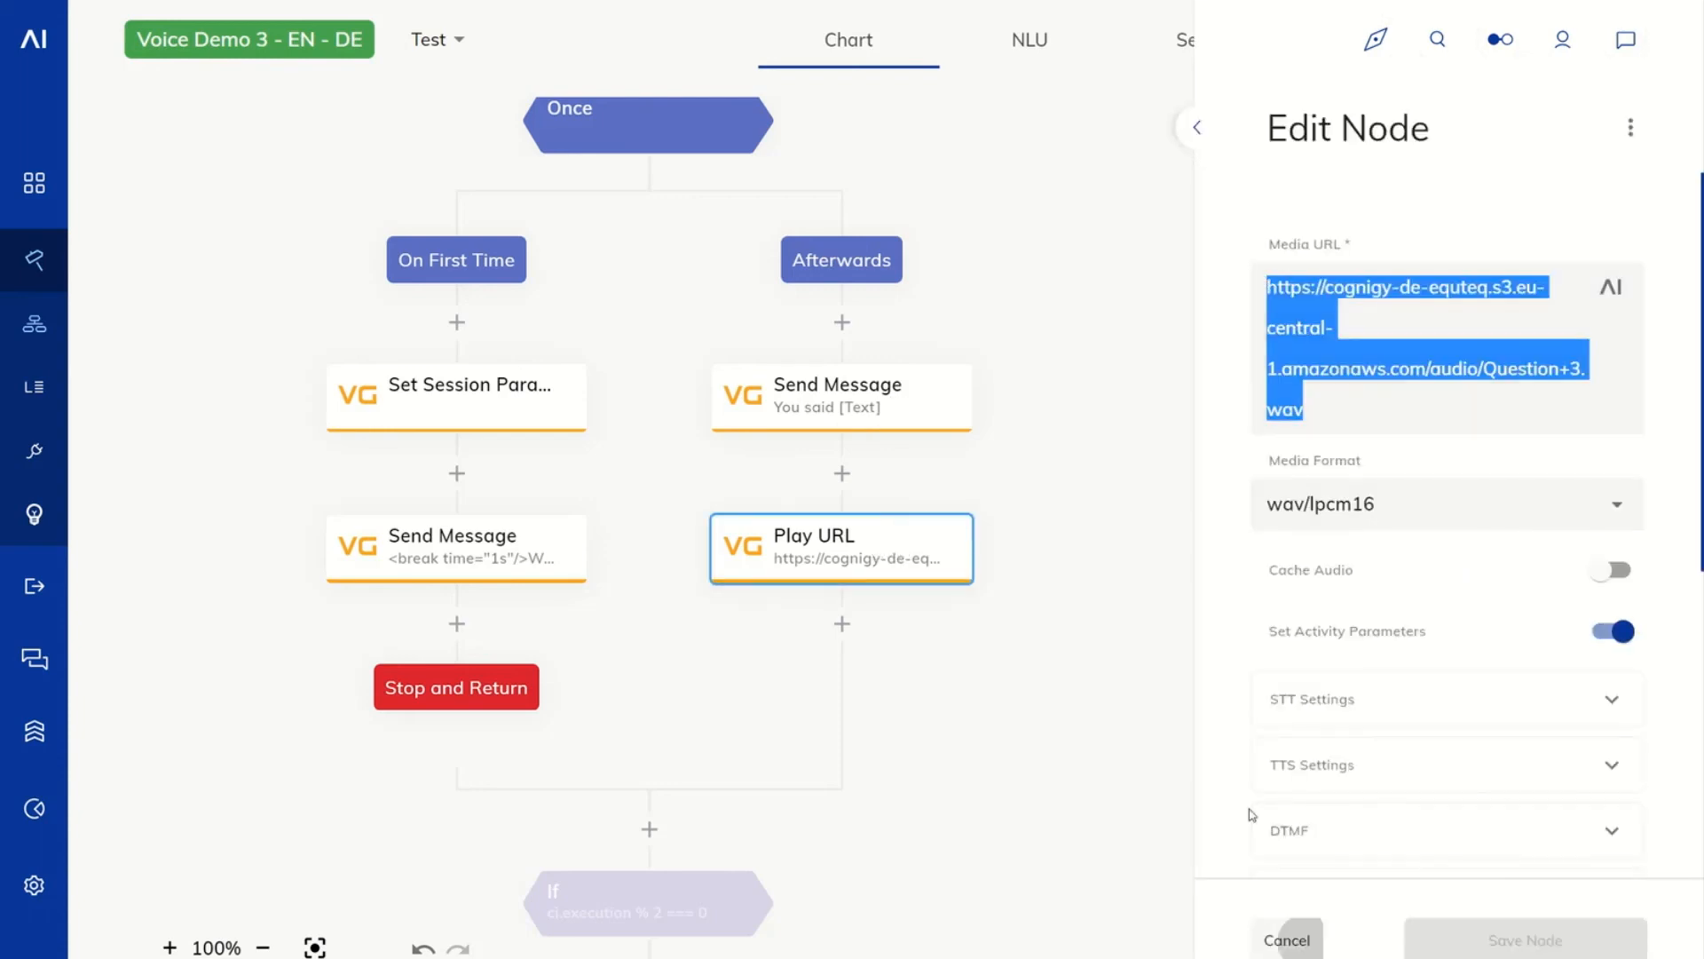
click(1287, 939)
Extend the Afterwards branch's Send Message text after the Text token with ". And I will play audio now.".
click(848, 401)
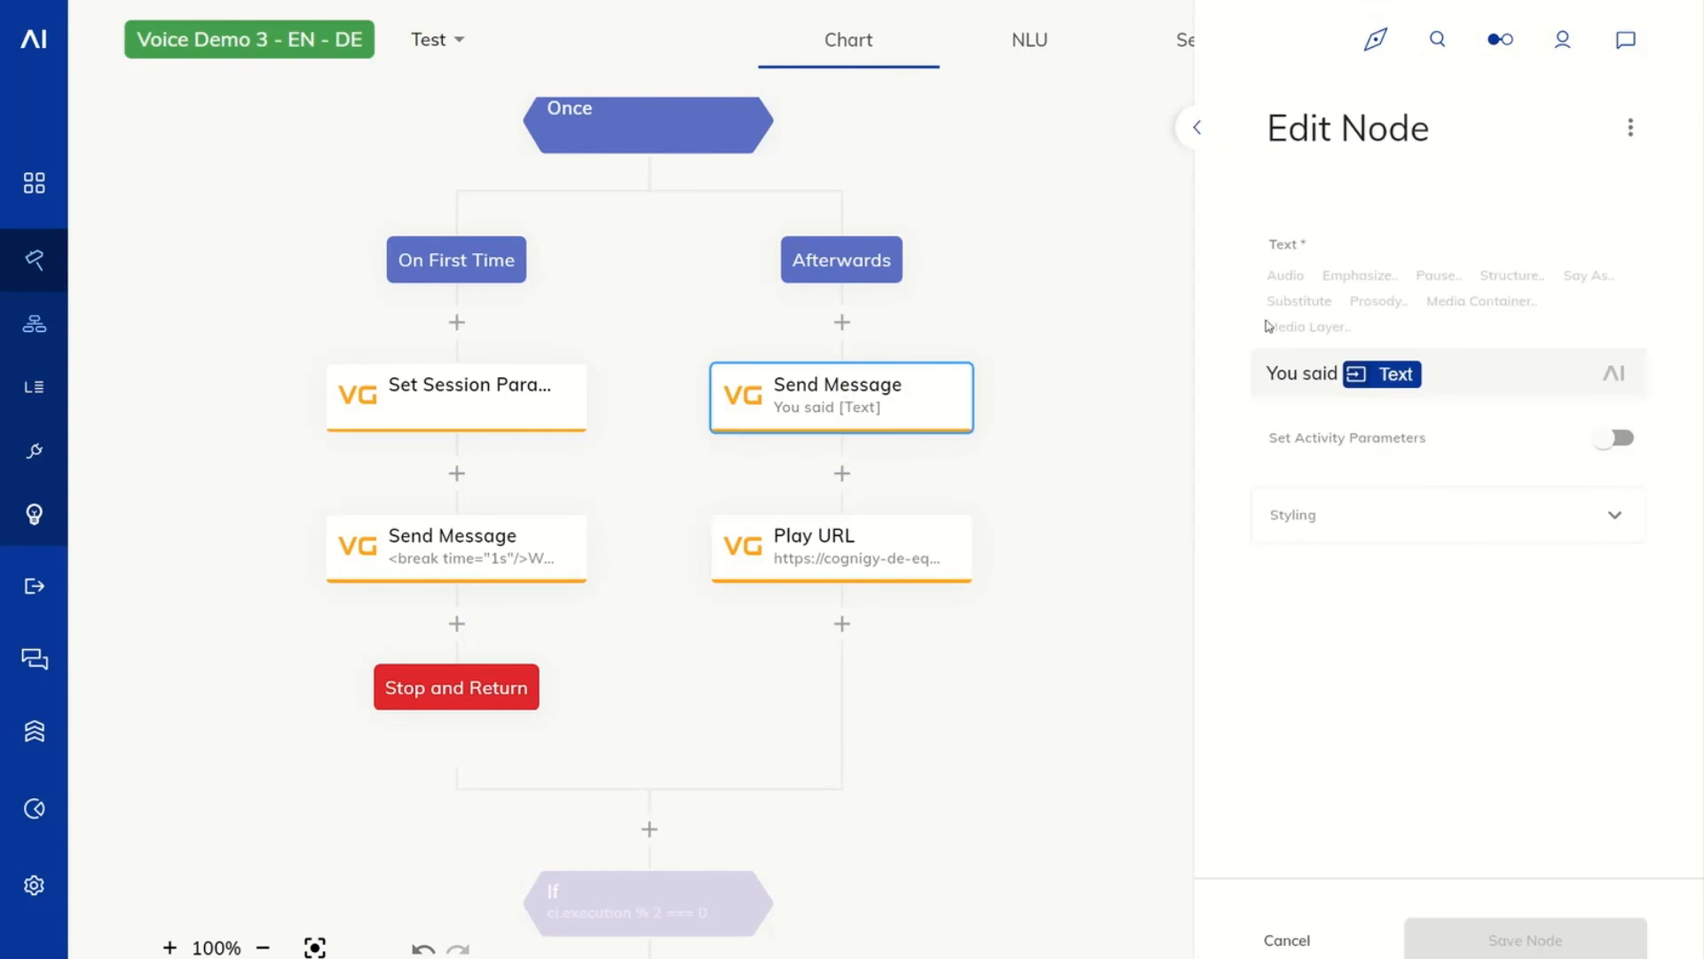
click(1195, 127)
click(679, 321)
text(. And I will play ad)
text(io)
key(BackSpace)
key(BackSpace)
key(BackSpace)
text(udio now.)
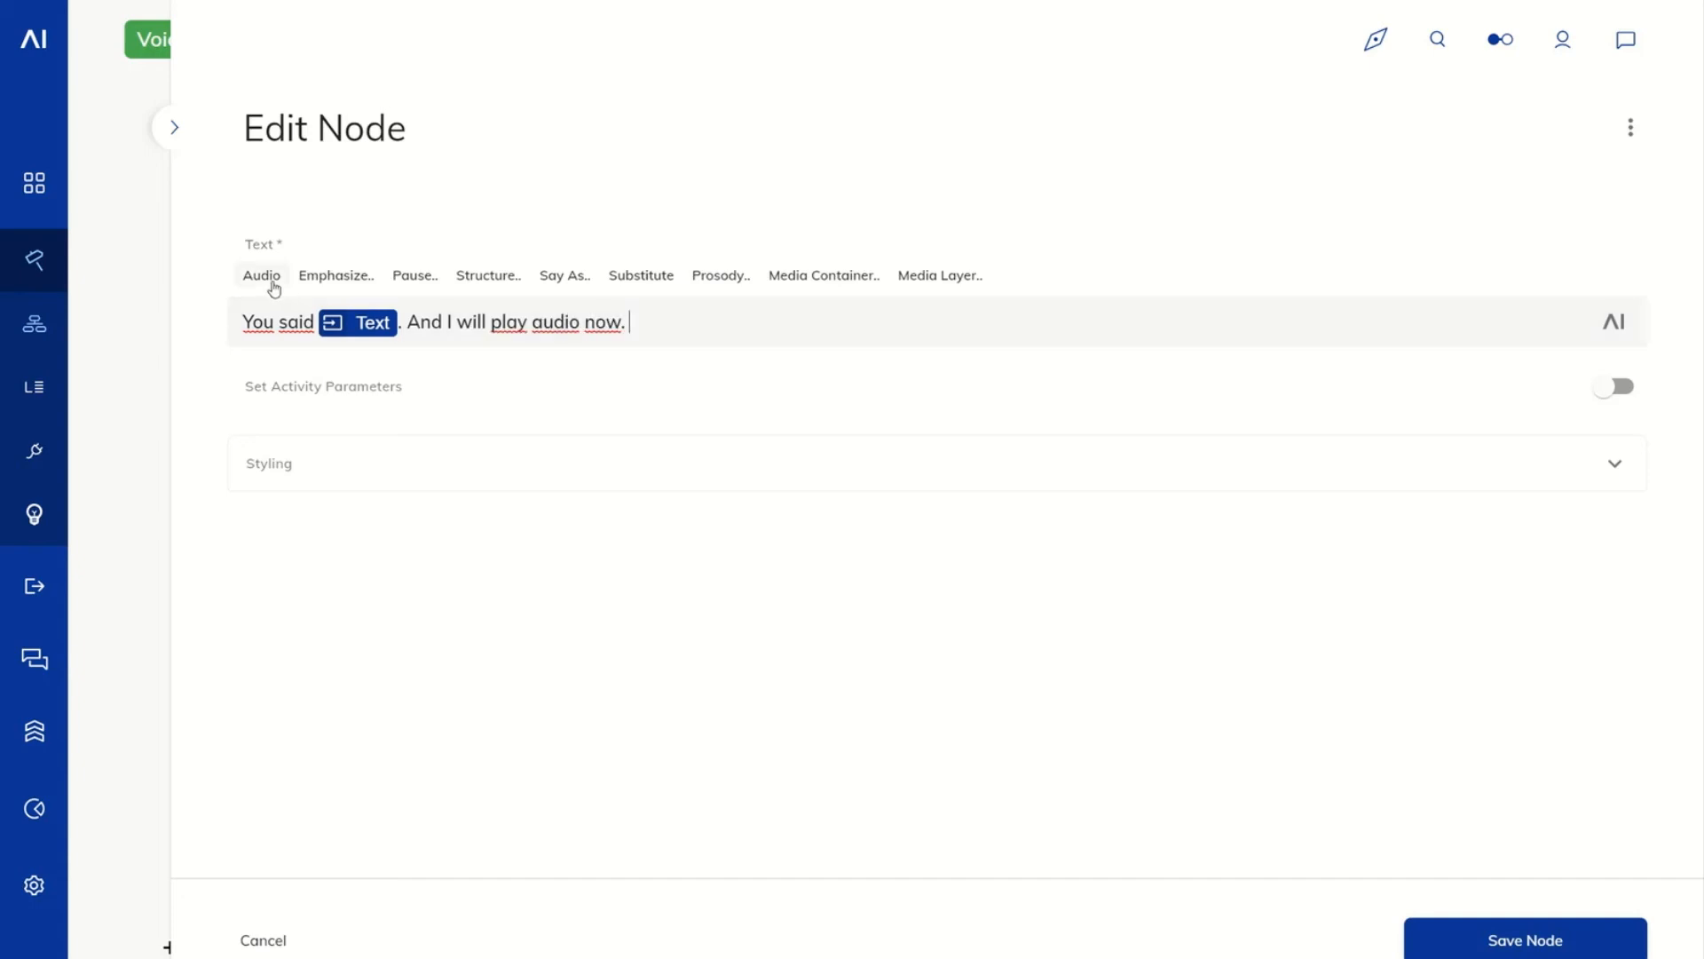
Append an SSML audio tag with the copied Question+3.wav URL as its source to the message text and save the node.
click(273, 284)
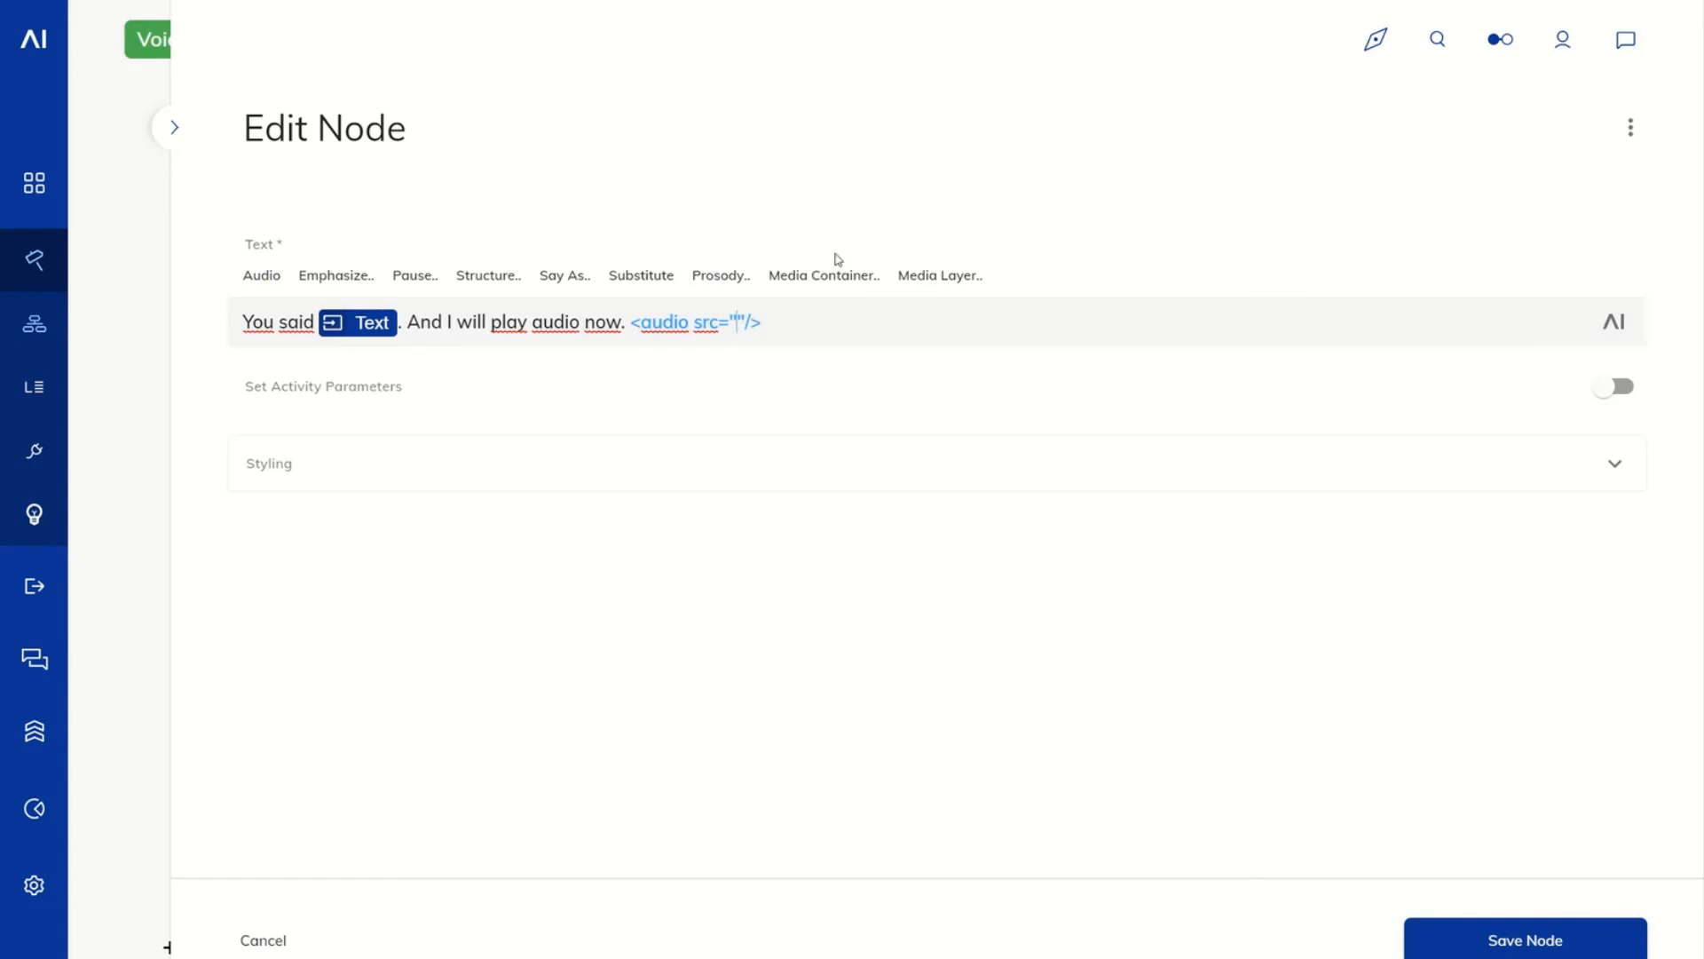
key(ctrl+v)
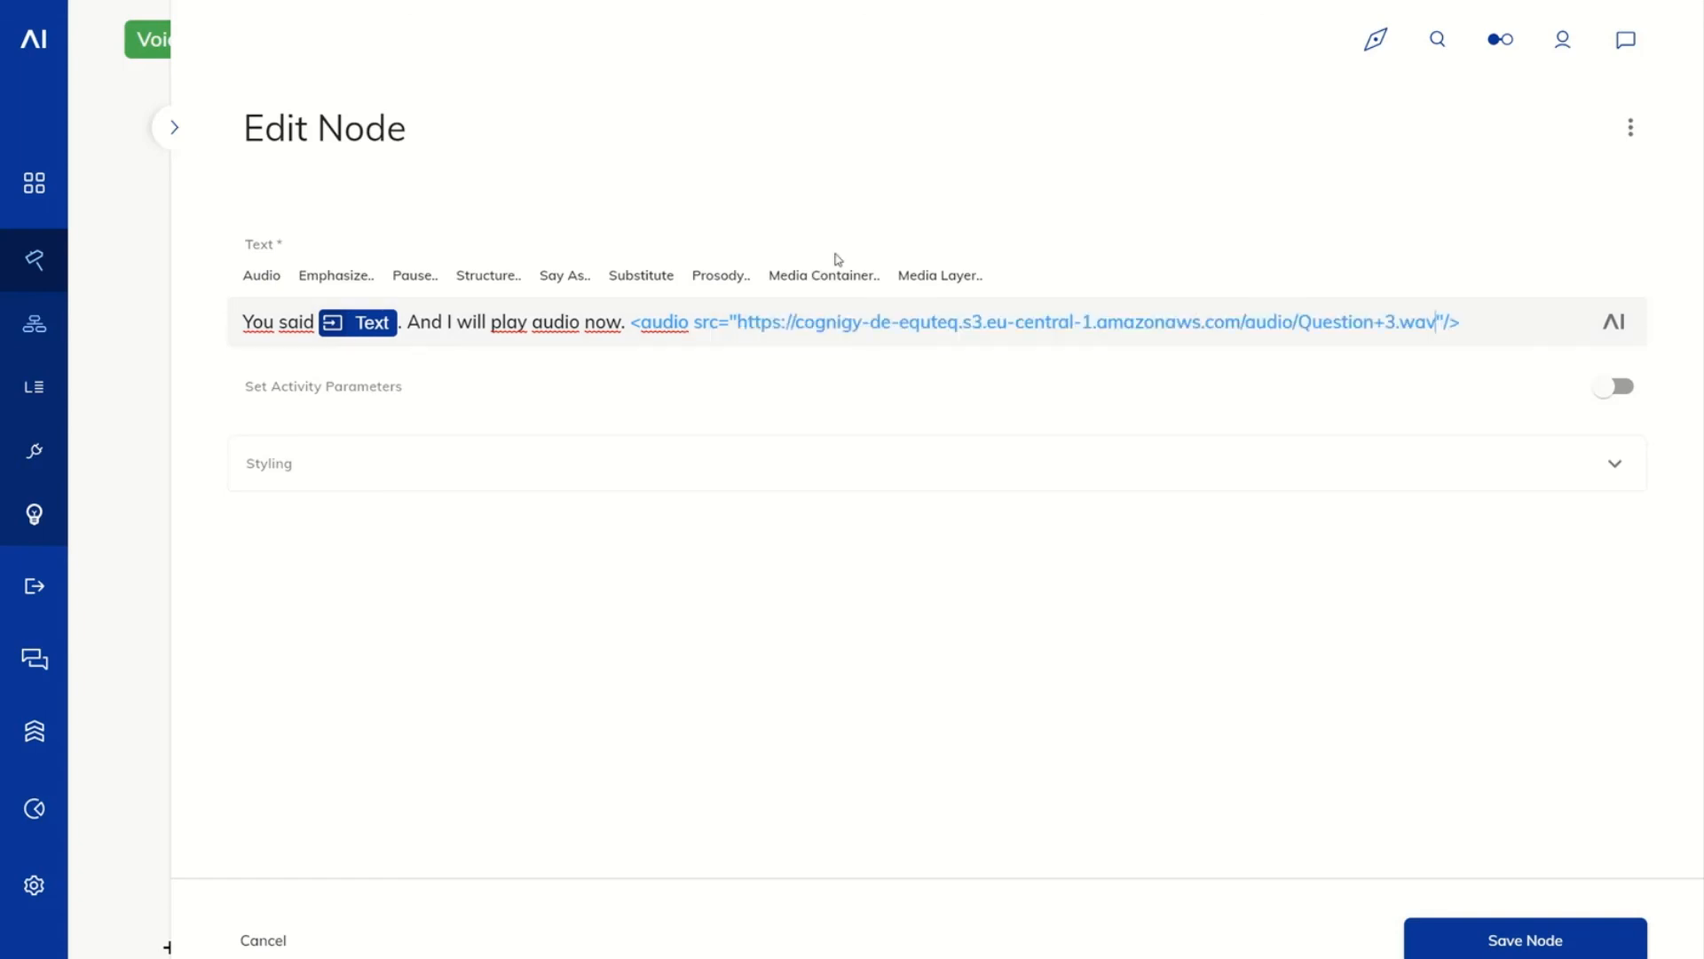
click(1499, 950)
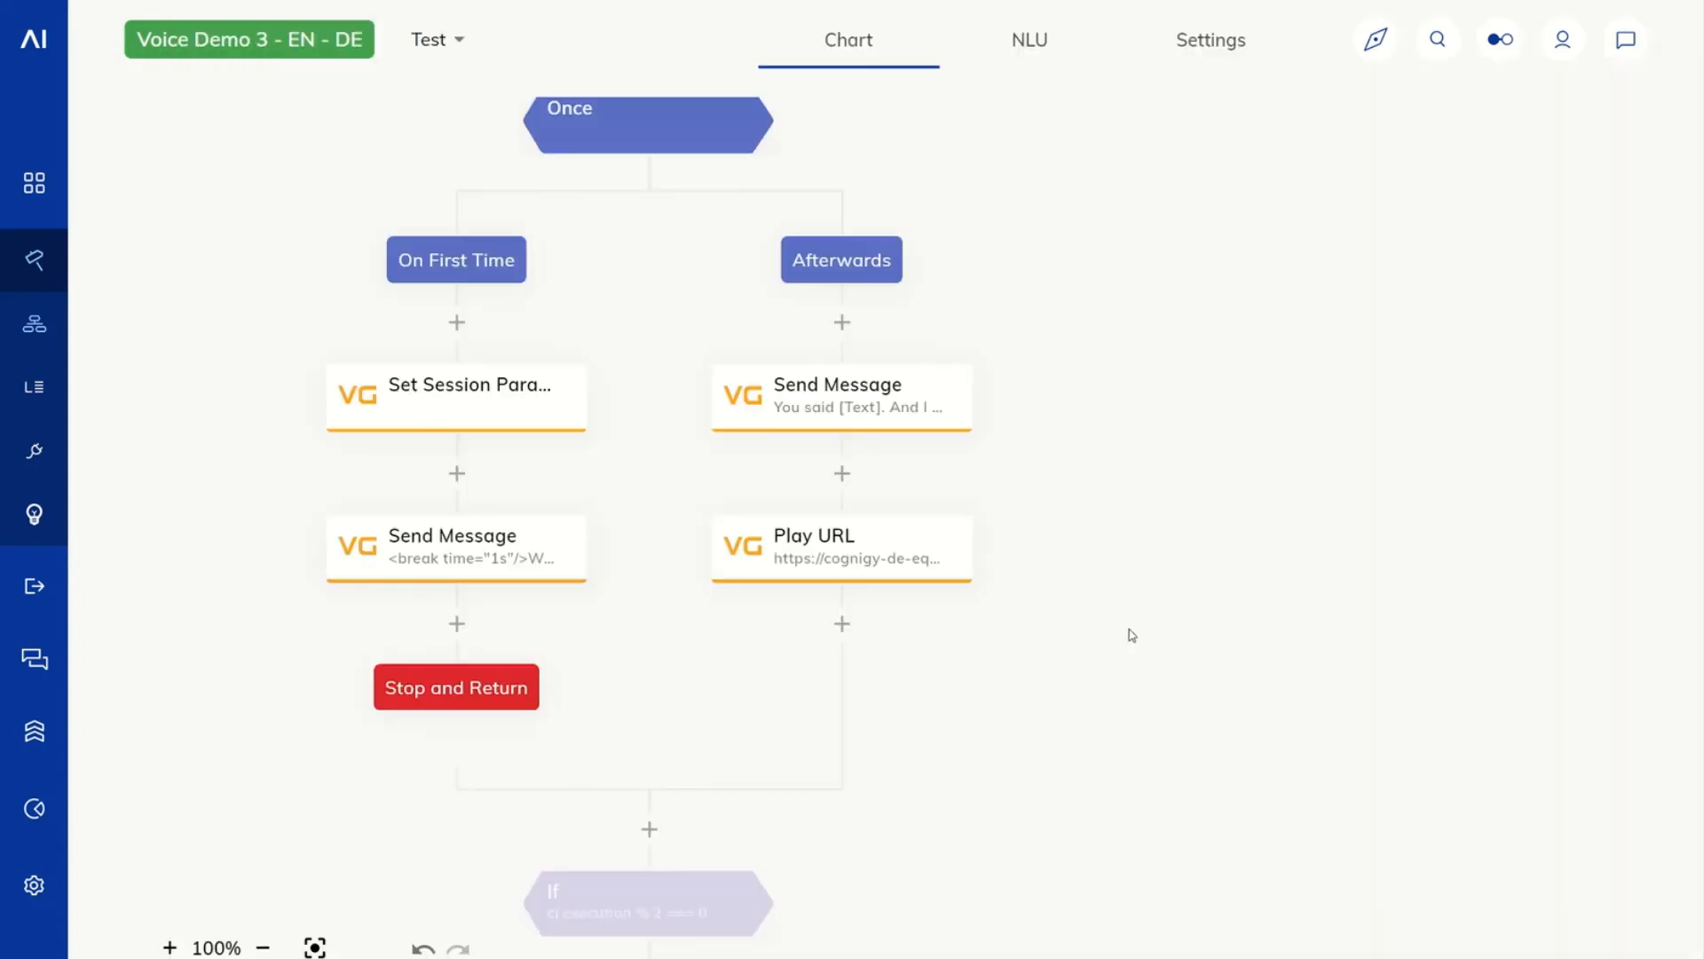
Review the audio tag in the Afterwards branch's Send Message node and compare it with the Play URL node's settings.
click(802, 419)
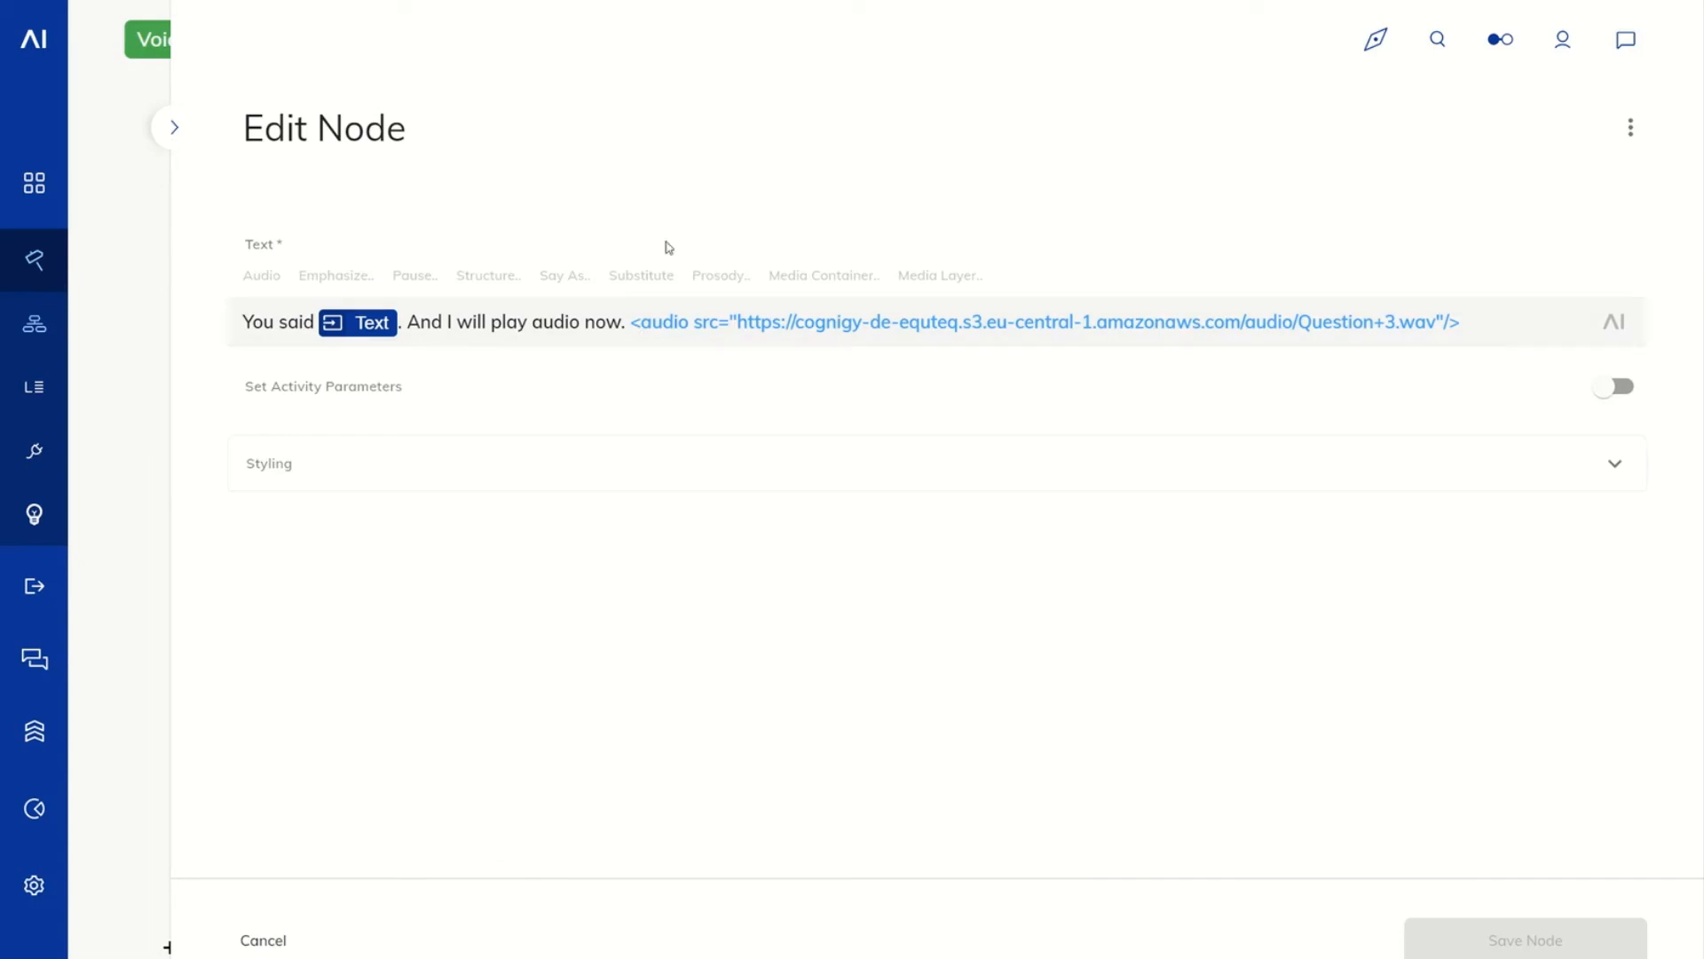
click(193, 135)
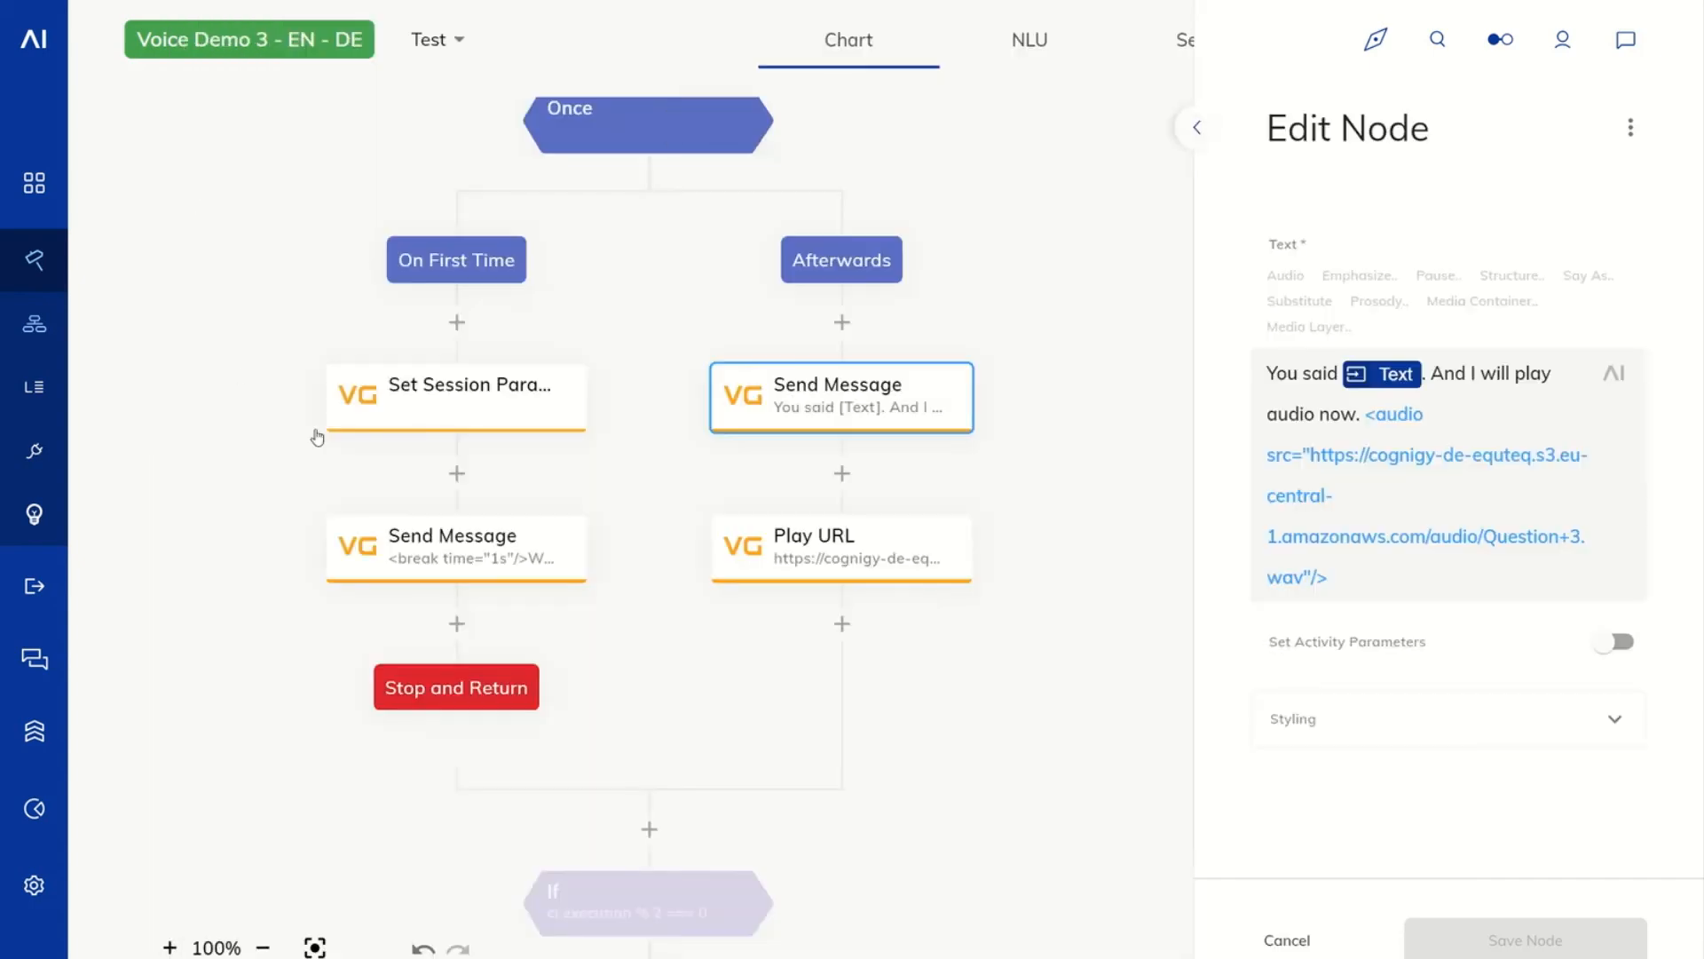
click(781, 557)
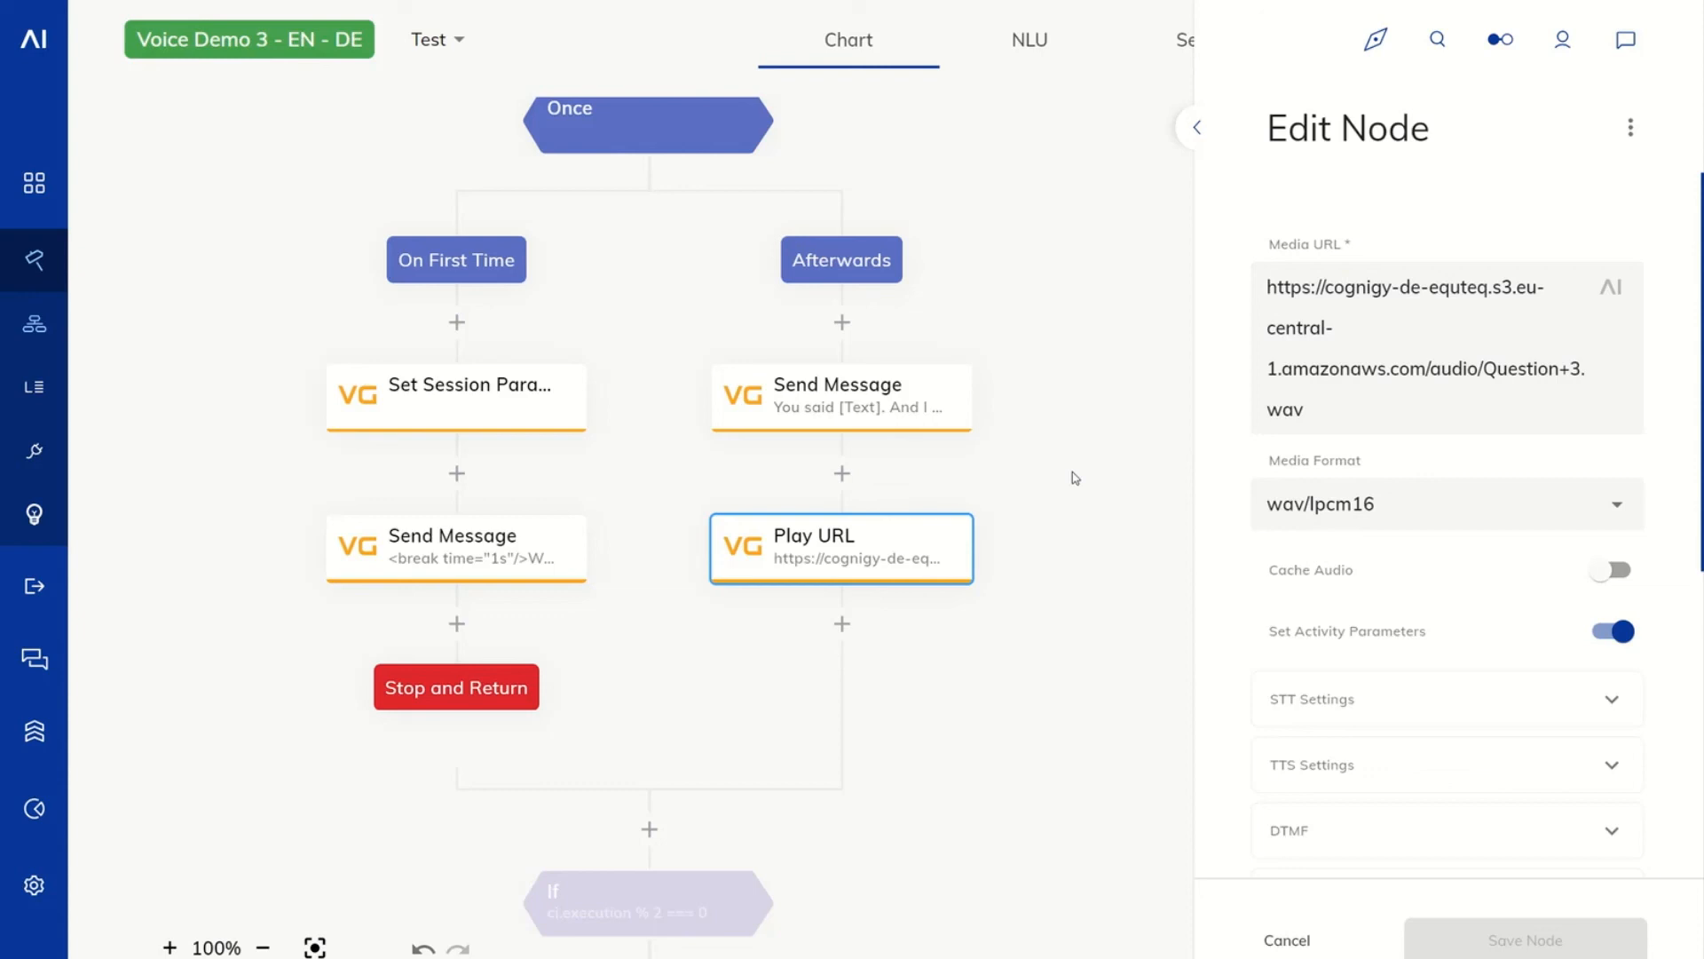
scroll(1088, 551, down, 1)
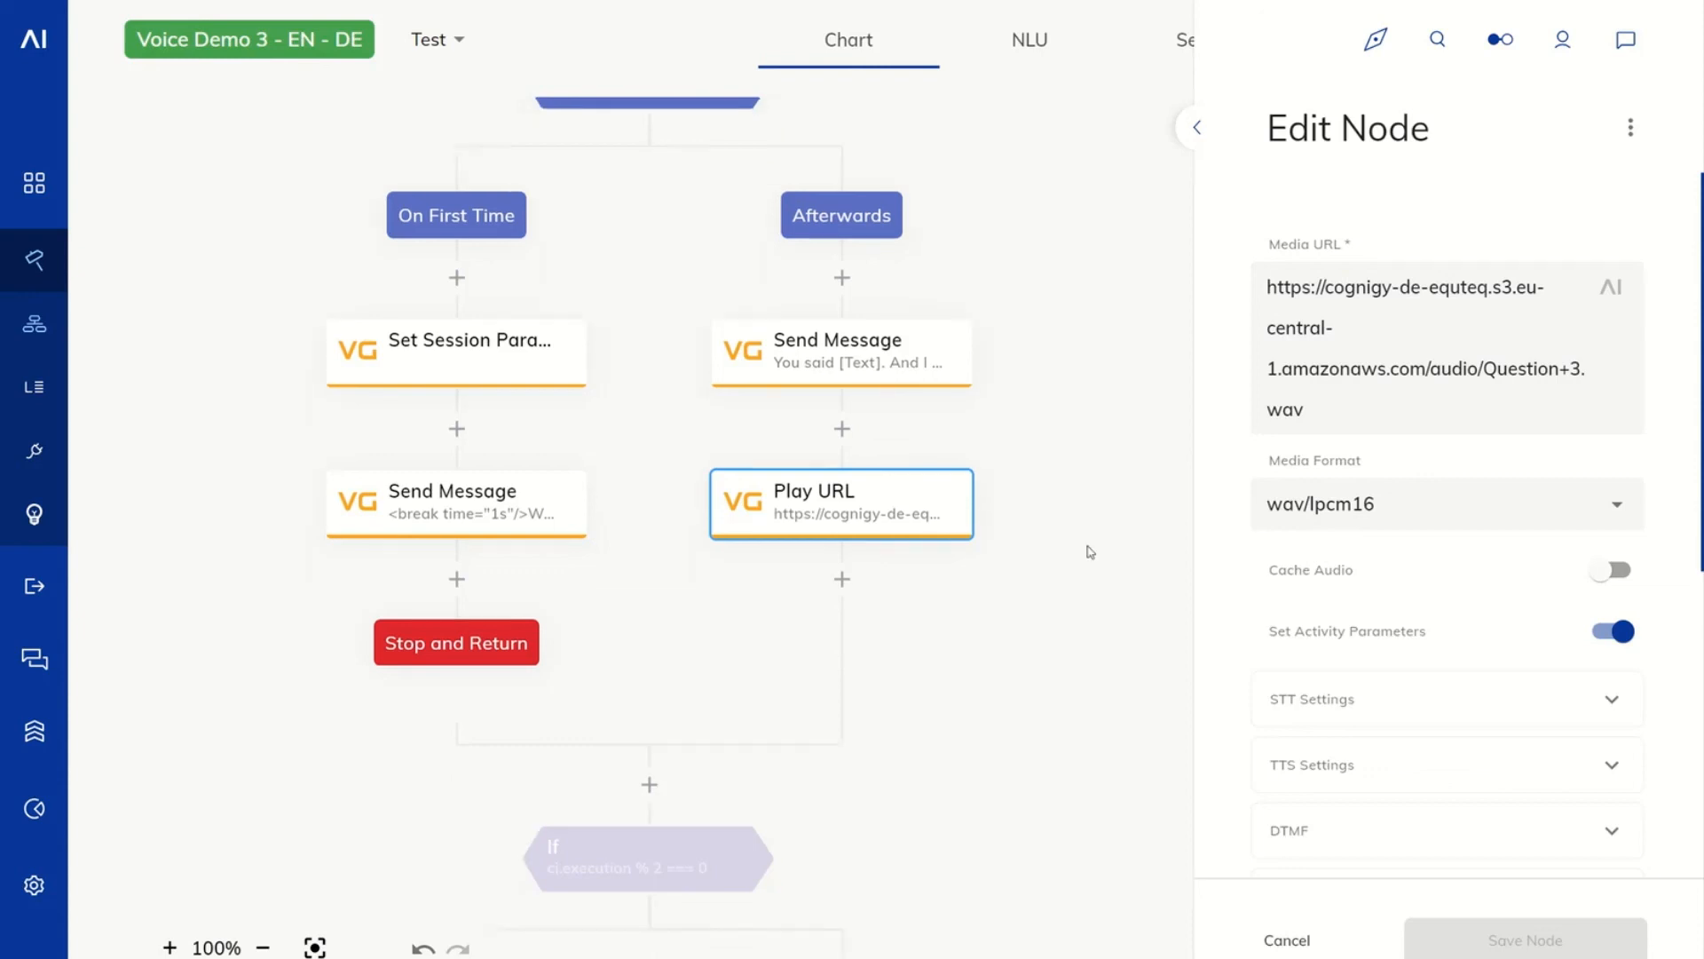
Remove the audio tag and the "And I will play audio now" sentence from the Afterwards branch's Send Message text and save the node.
scroll(1482, 622, down, 3)
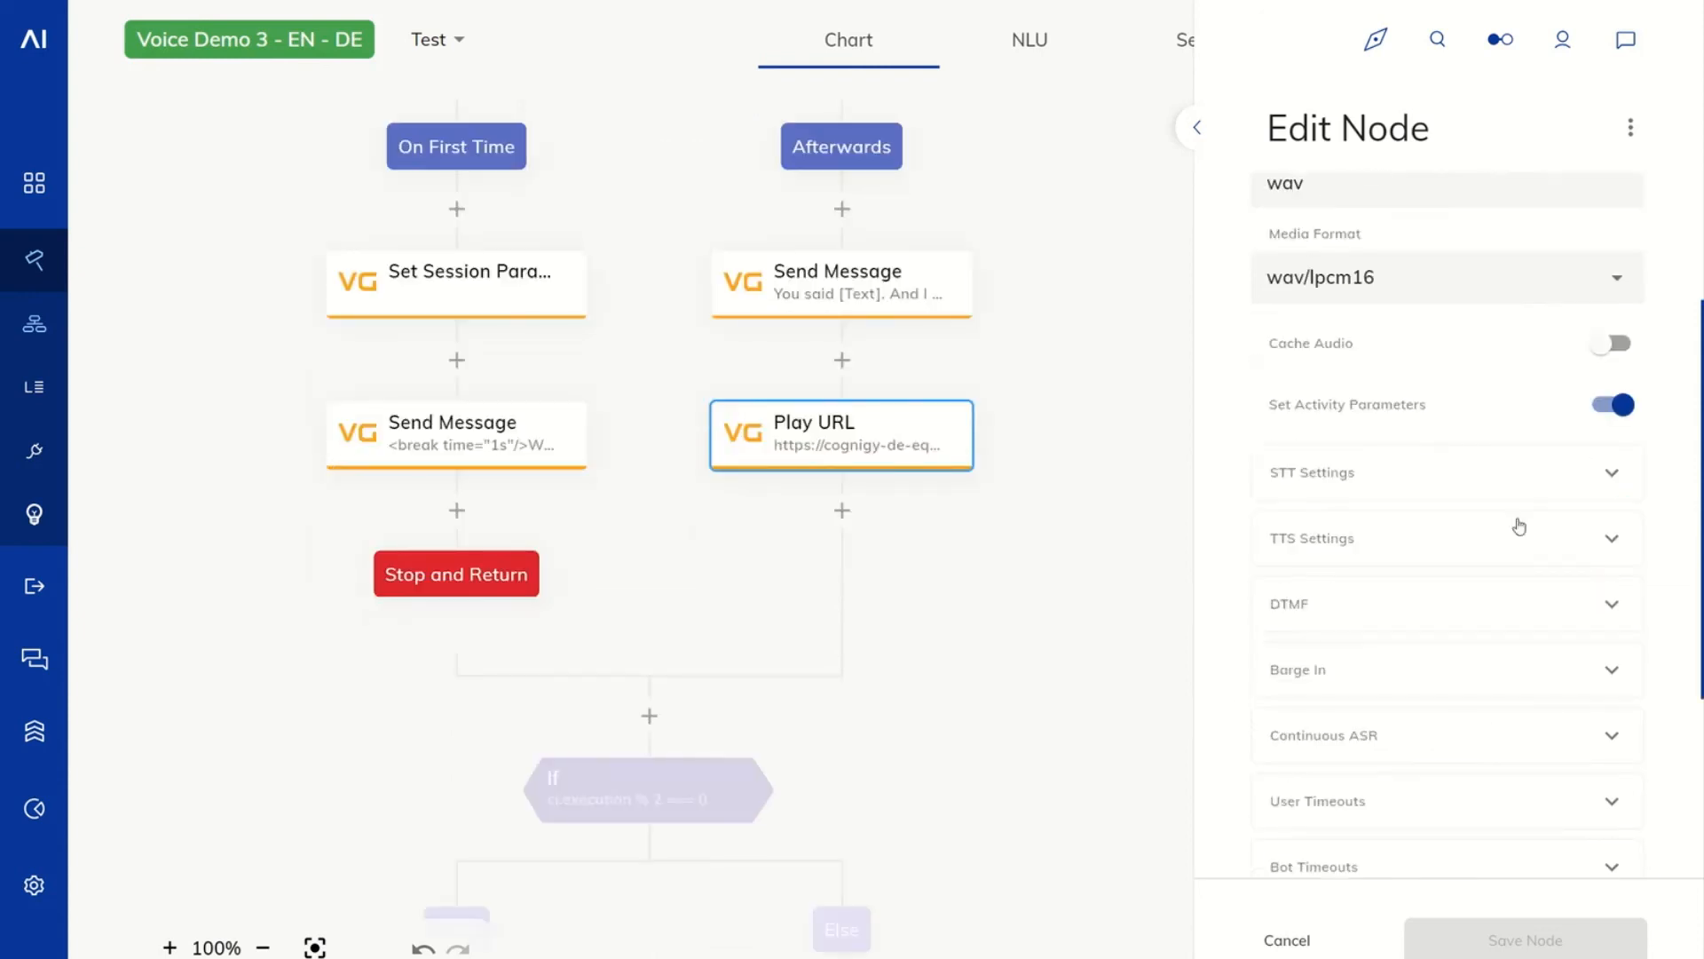
scroll(1327, 674, up, 1)
scroll(1327, 675, up, 1)
scroll(1020, 364, up, 1)
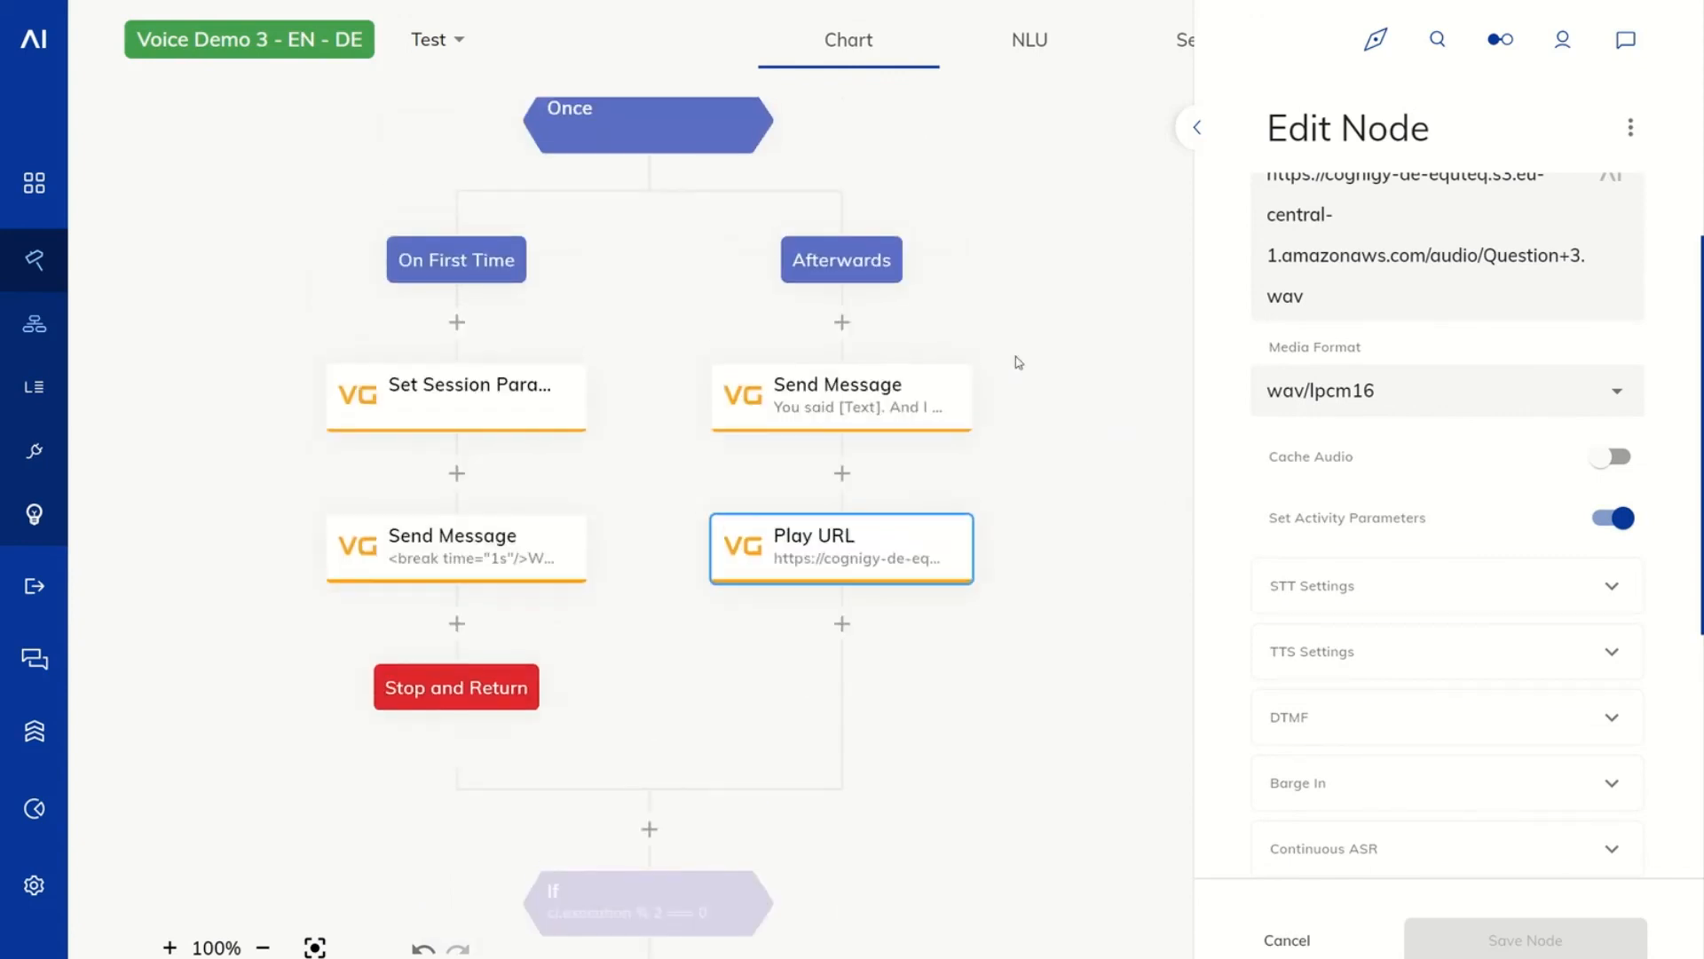
click(907, 414)
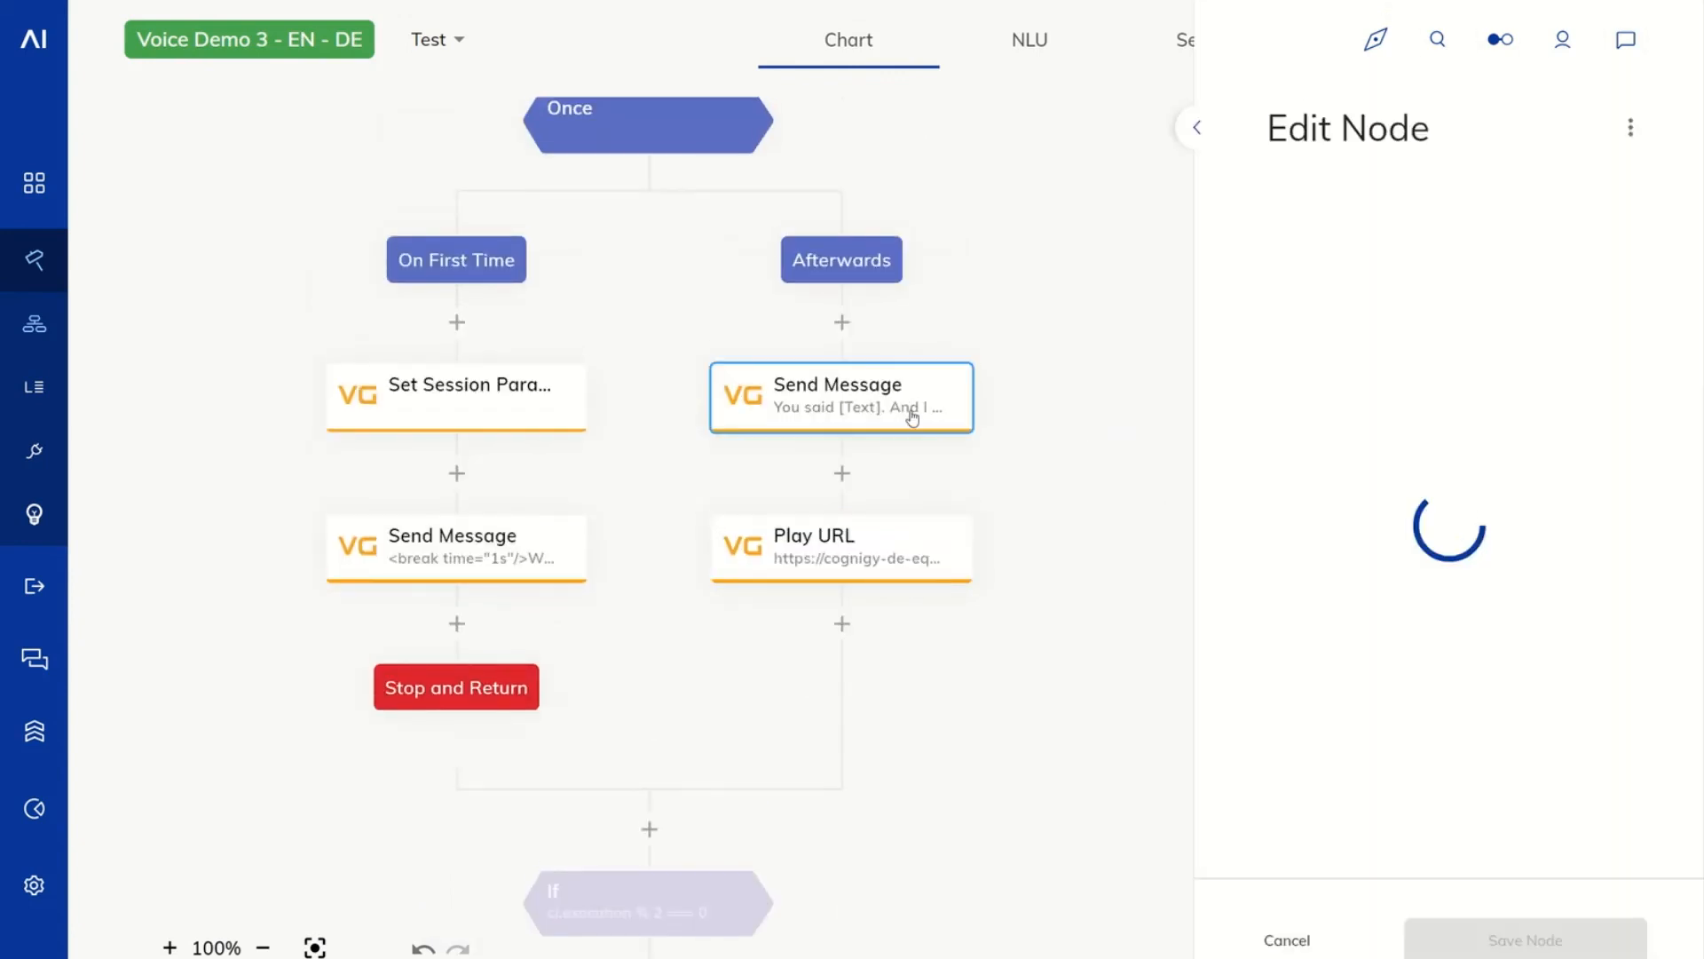
drag(1373, 416, 1377, 568)
key(BackSpace)
drag(1411, 413, 1436, 377)
key(BackSpace)
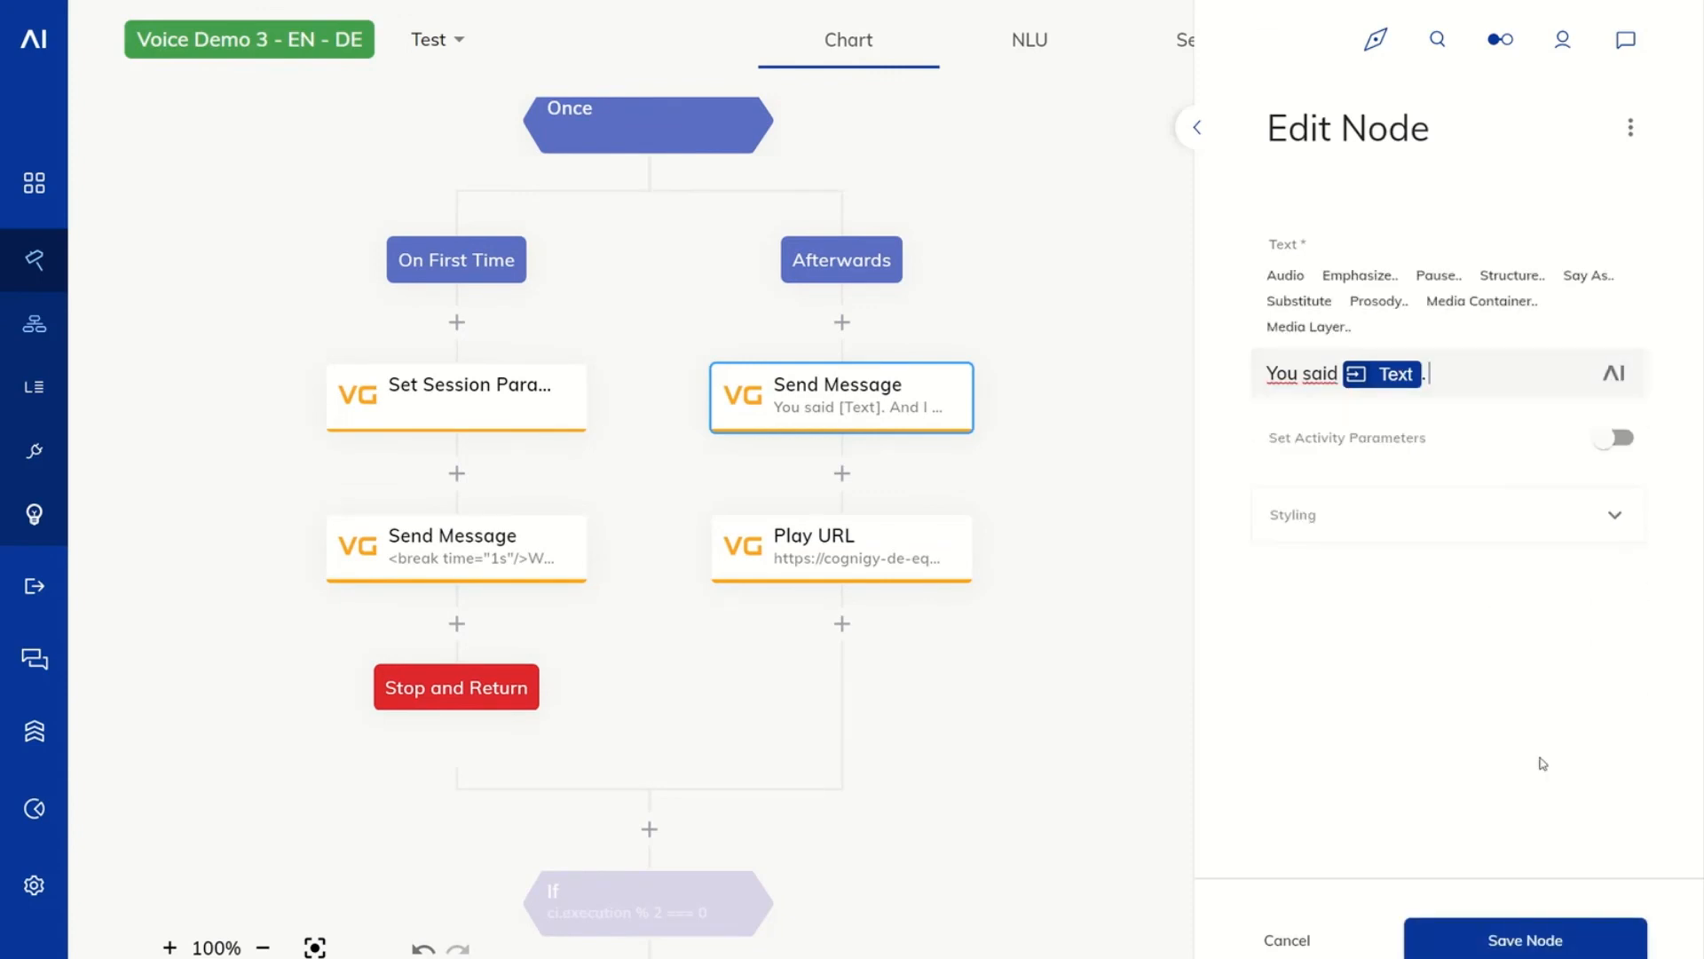
click(1527, 939)
Replace the Play URL node in the Afterwards branch with a Voice Gateway Send Meta Data node and open its settings.
click(823, 552)
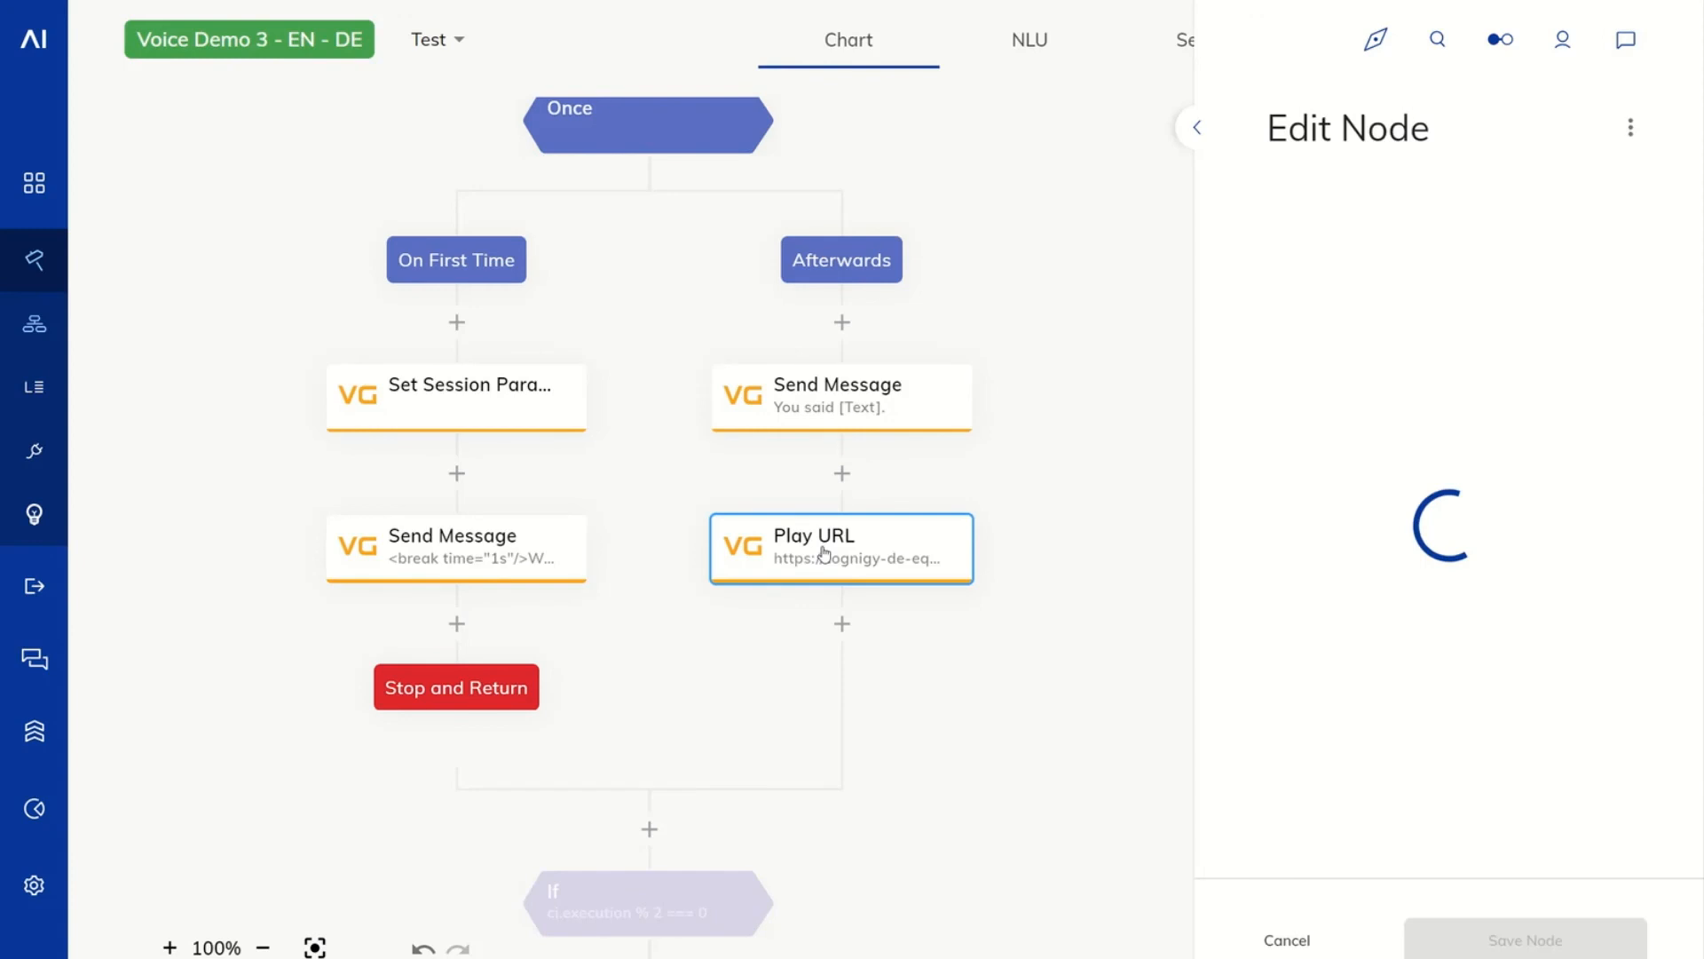
key(Delete)
click(842, 473)
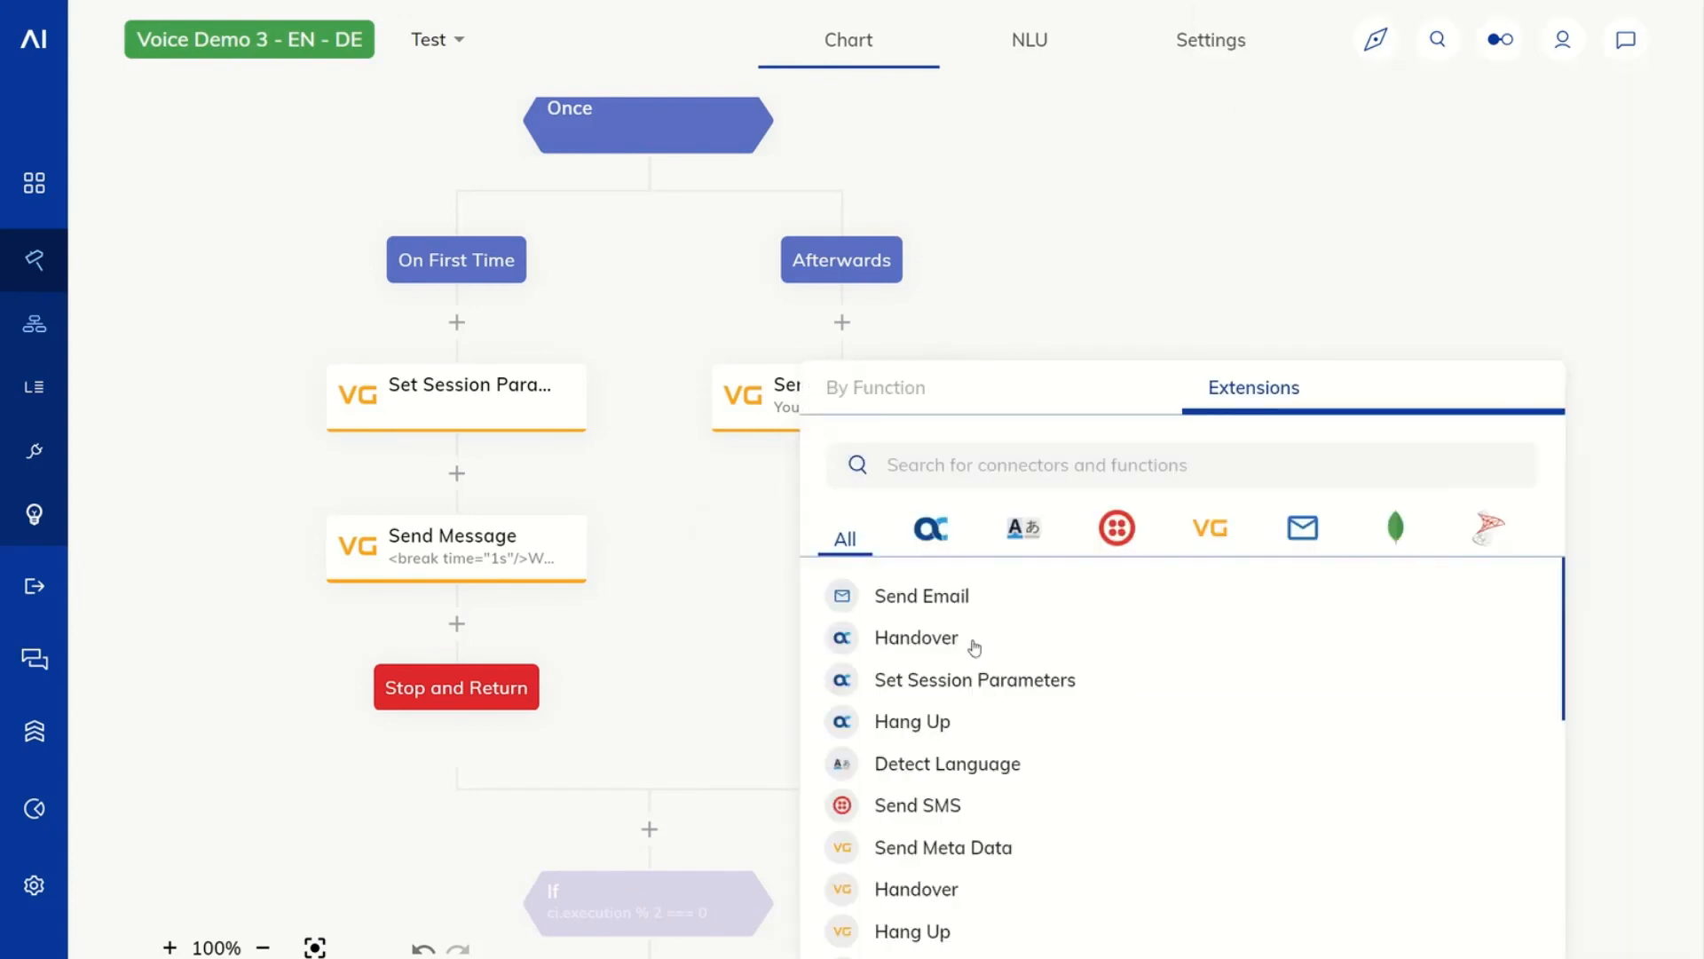
scroll(1007, 761, down, 6)
click(1126, 531)
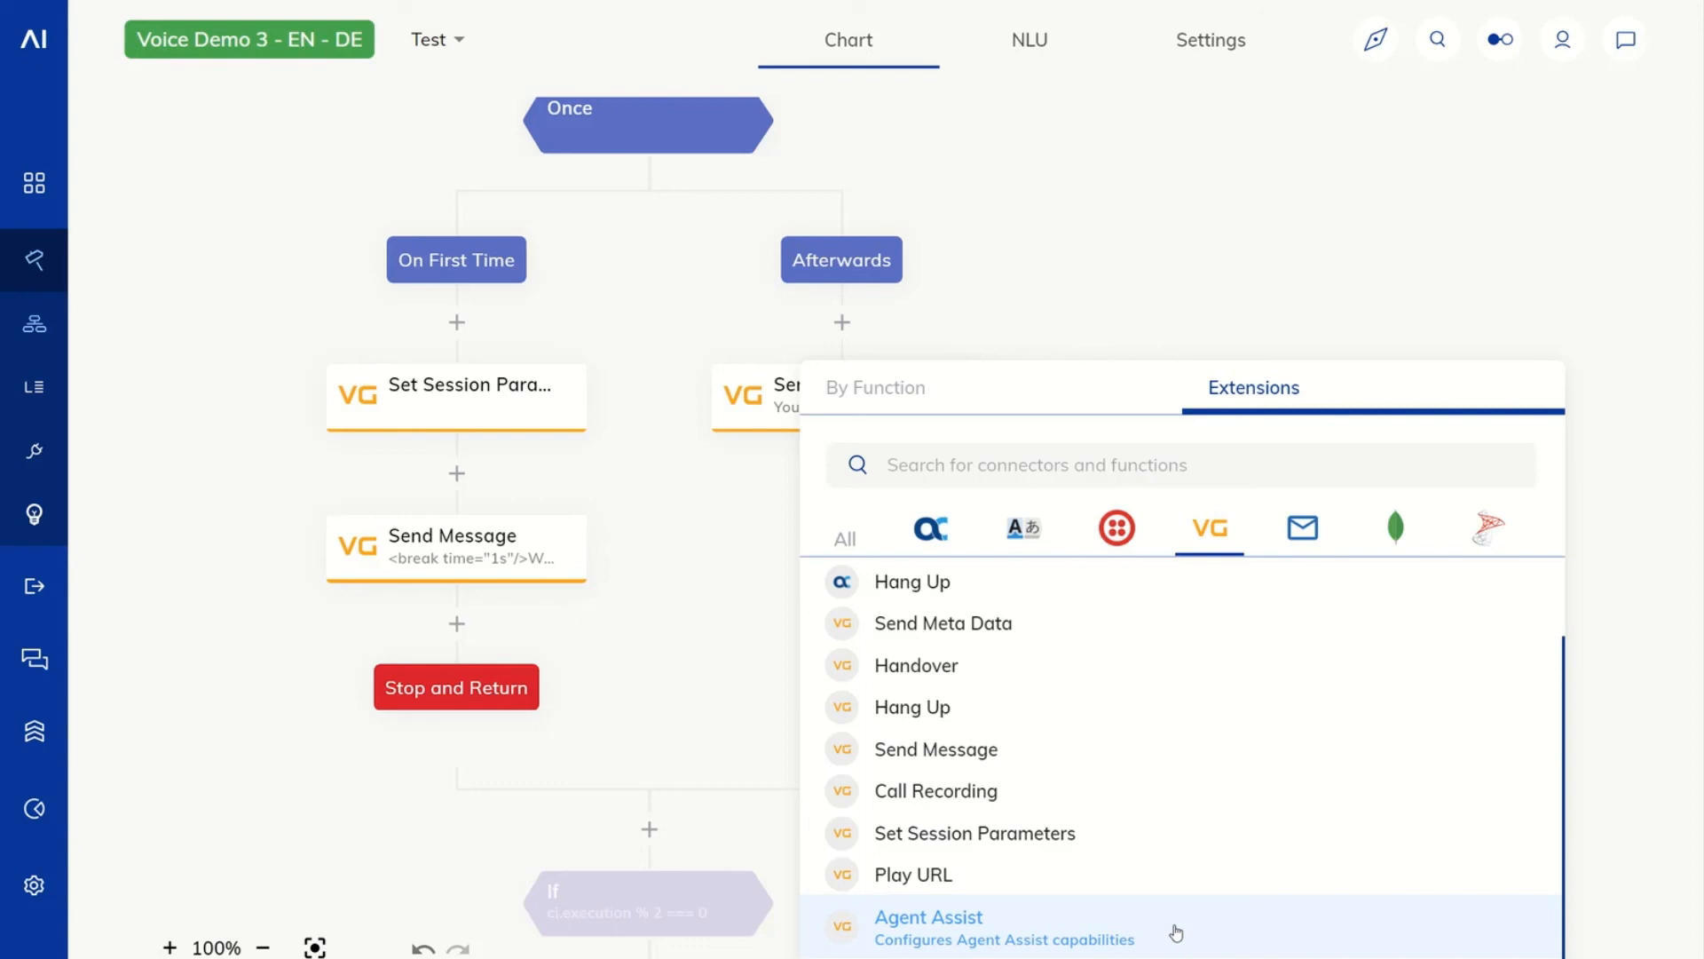
scroll(981, 696, up, 1)
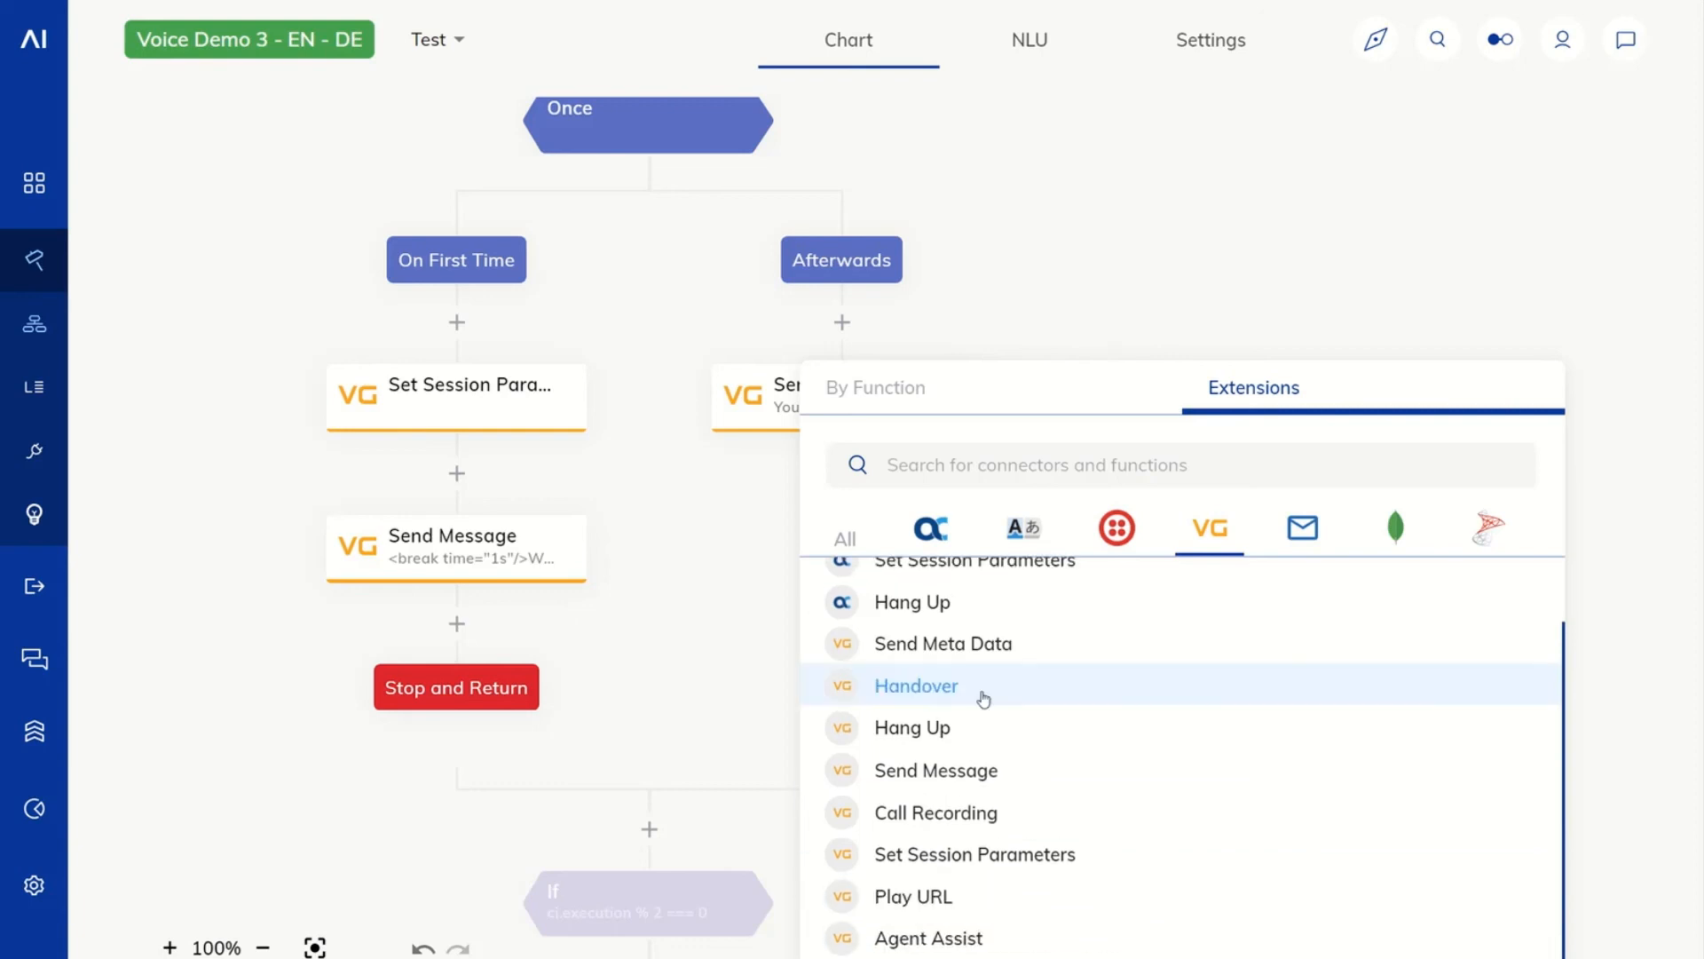
click(960, 646)
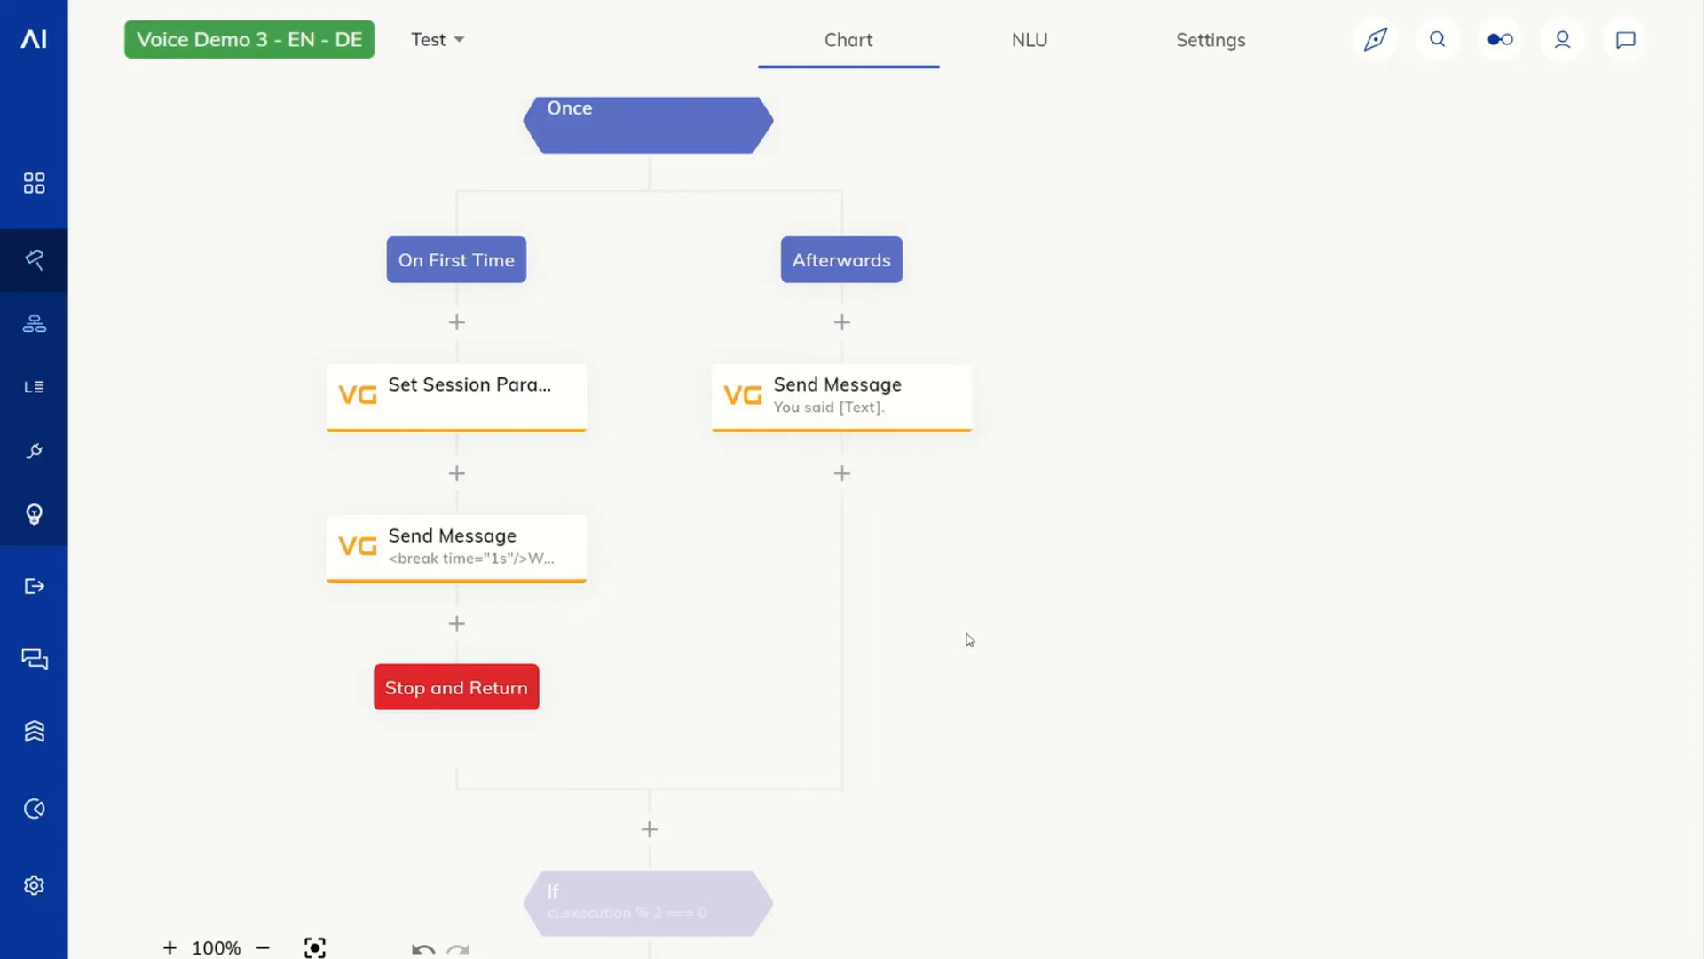
click(879, 551)
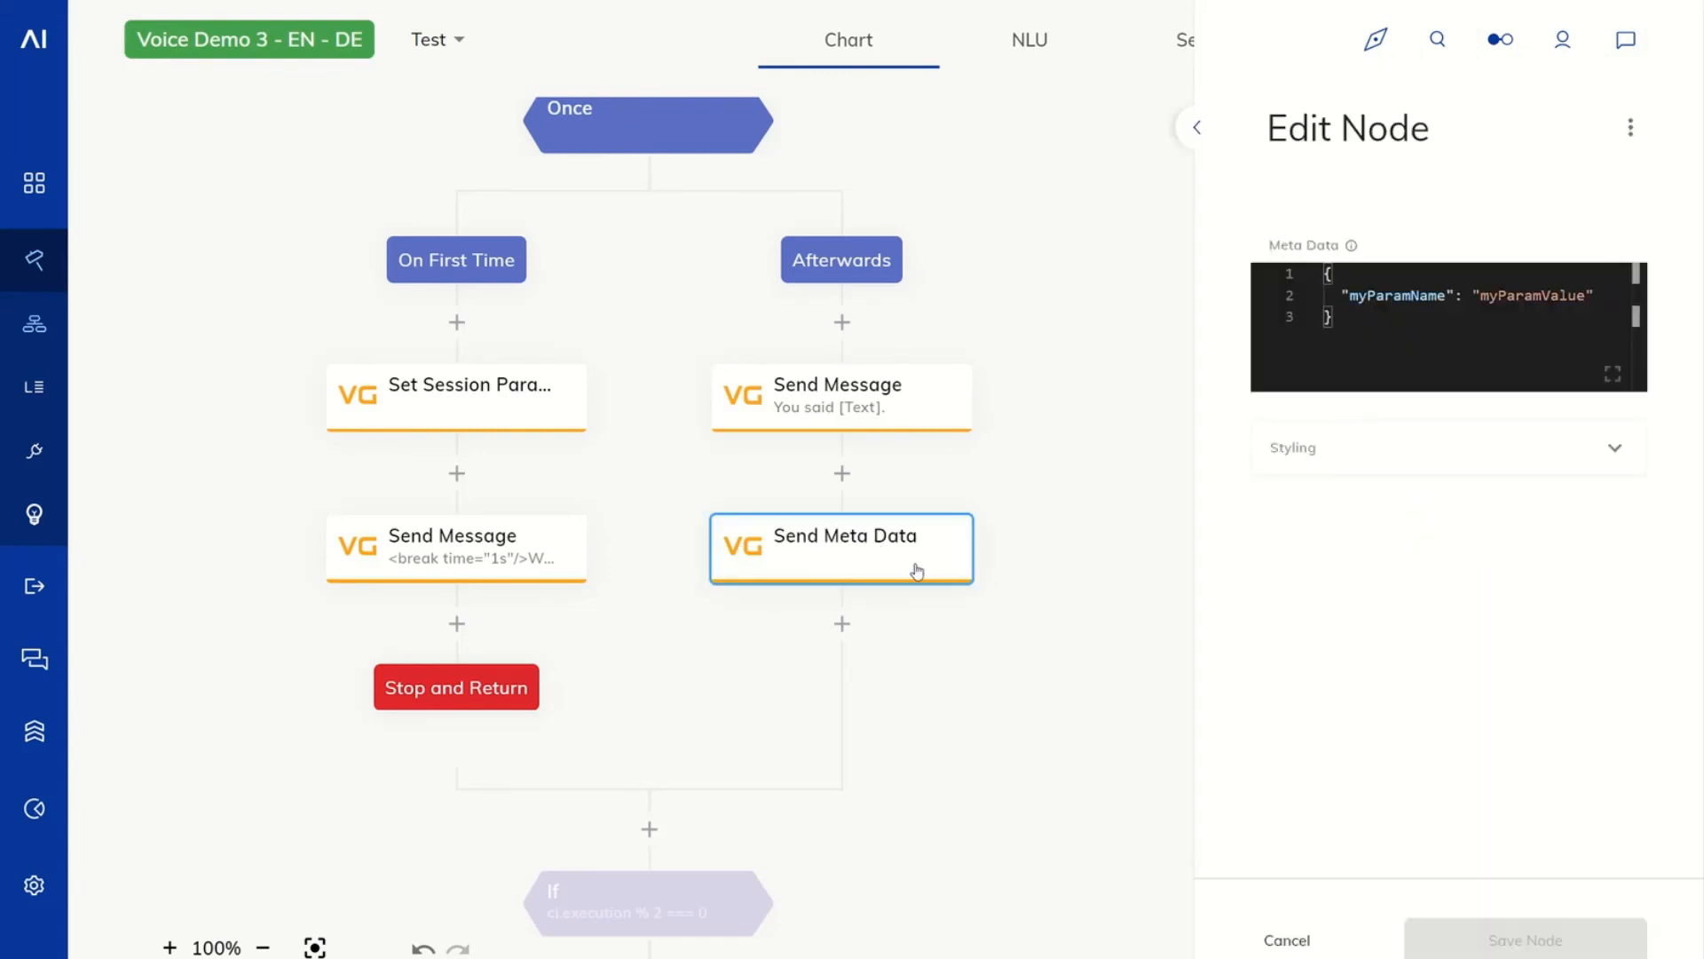
mouse_move(1354, 248)
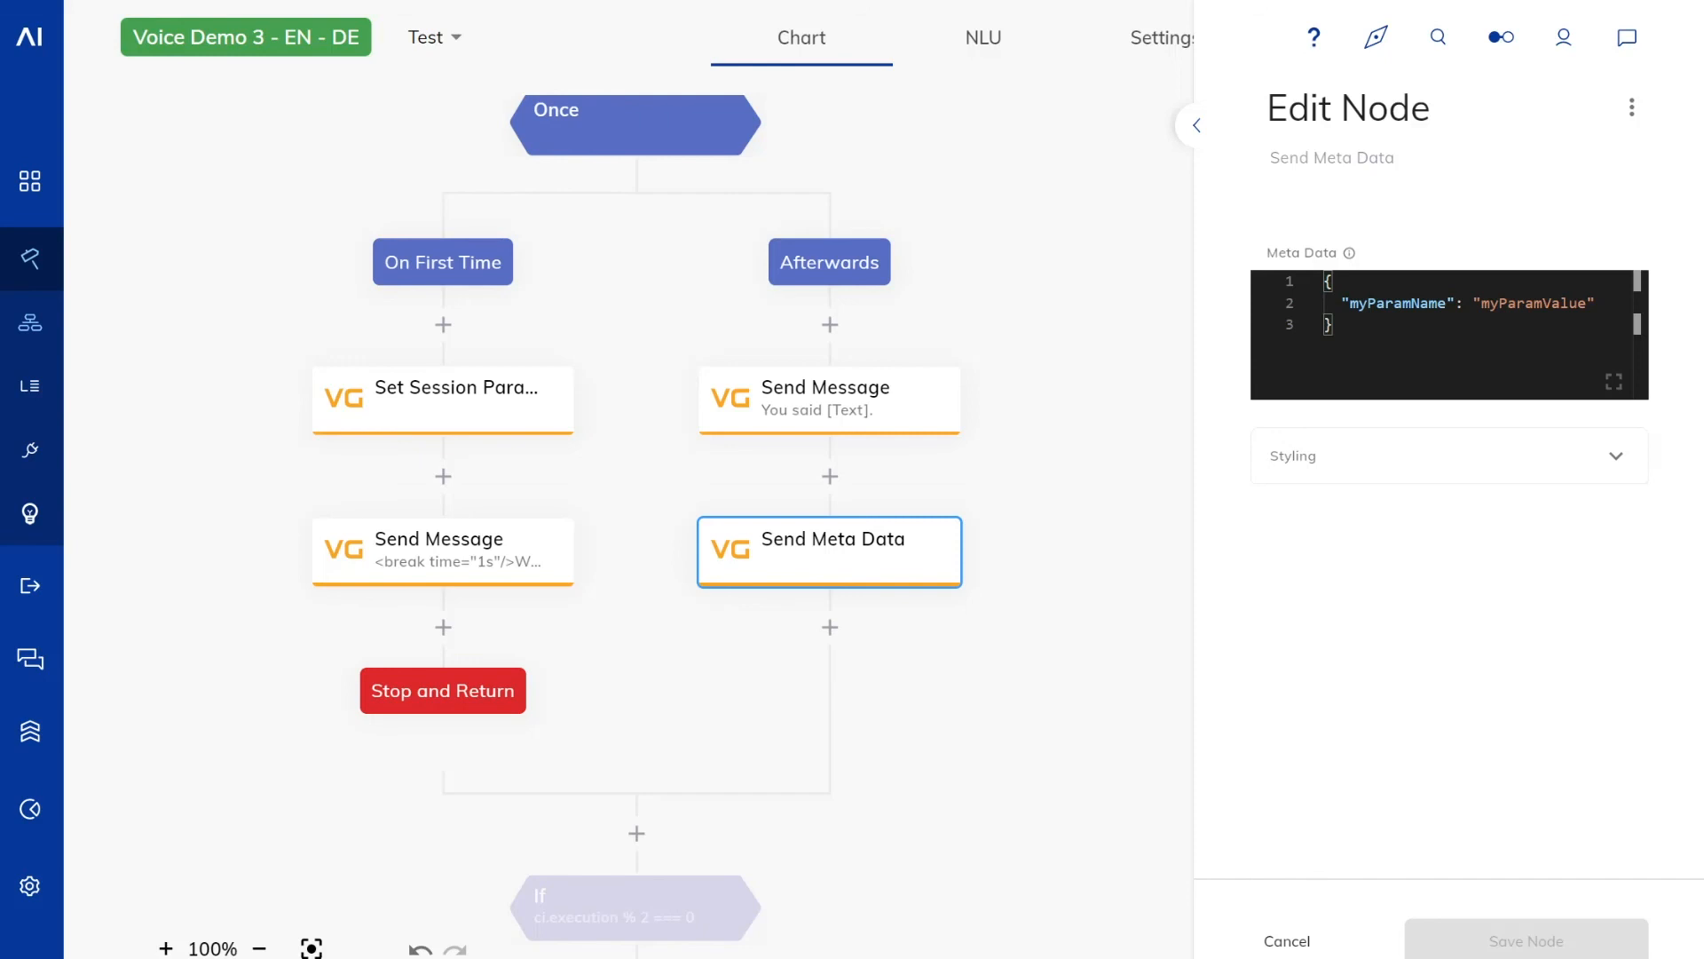
Add an If node below the Send Meta Data node in the Afterwards branch and open it for editing.
click(830, 628)
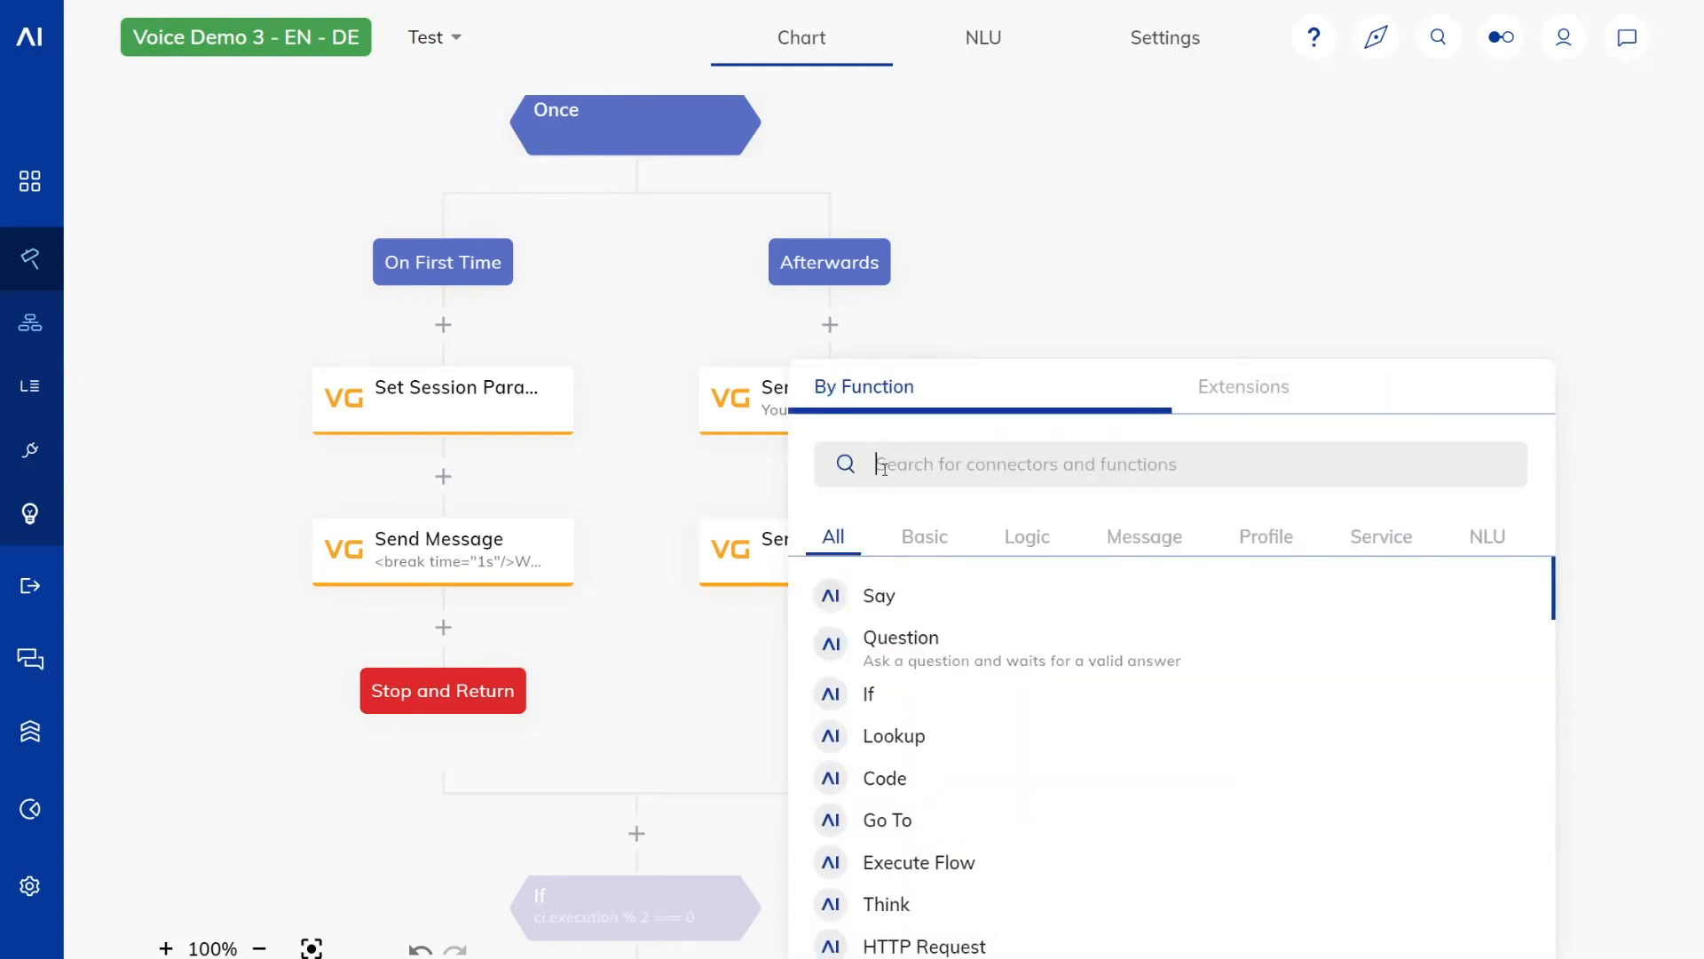
click(939, 700)
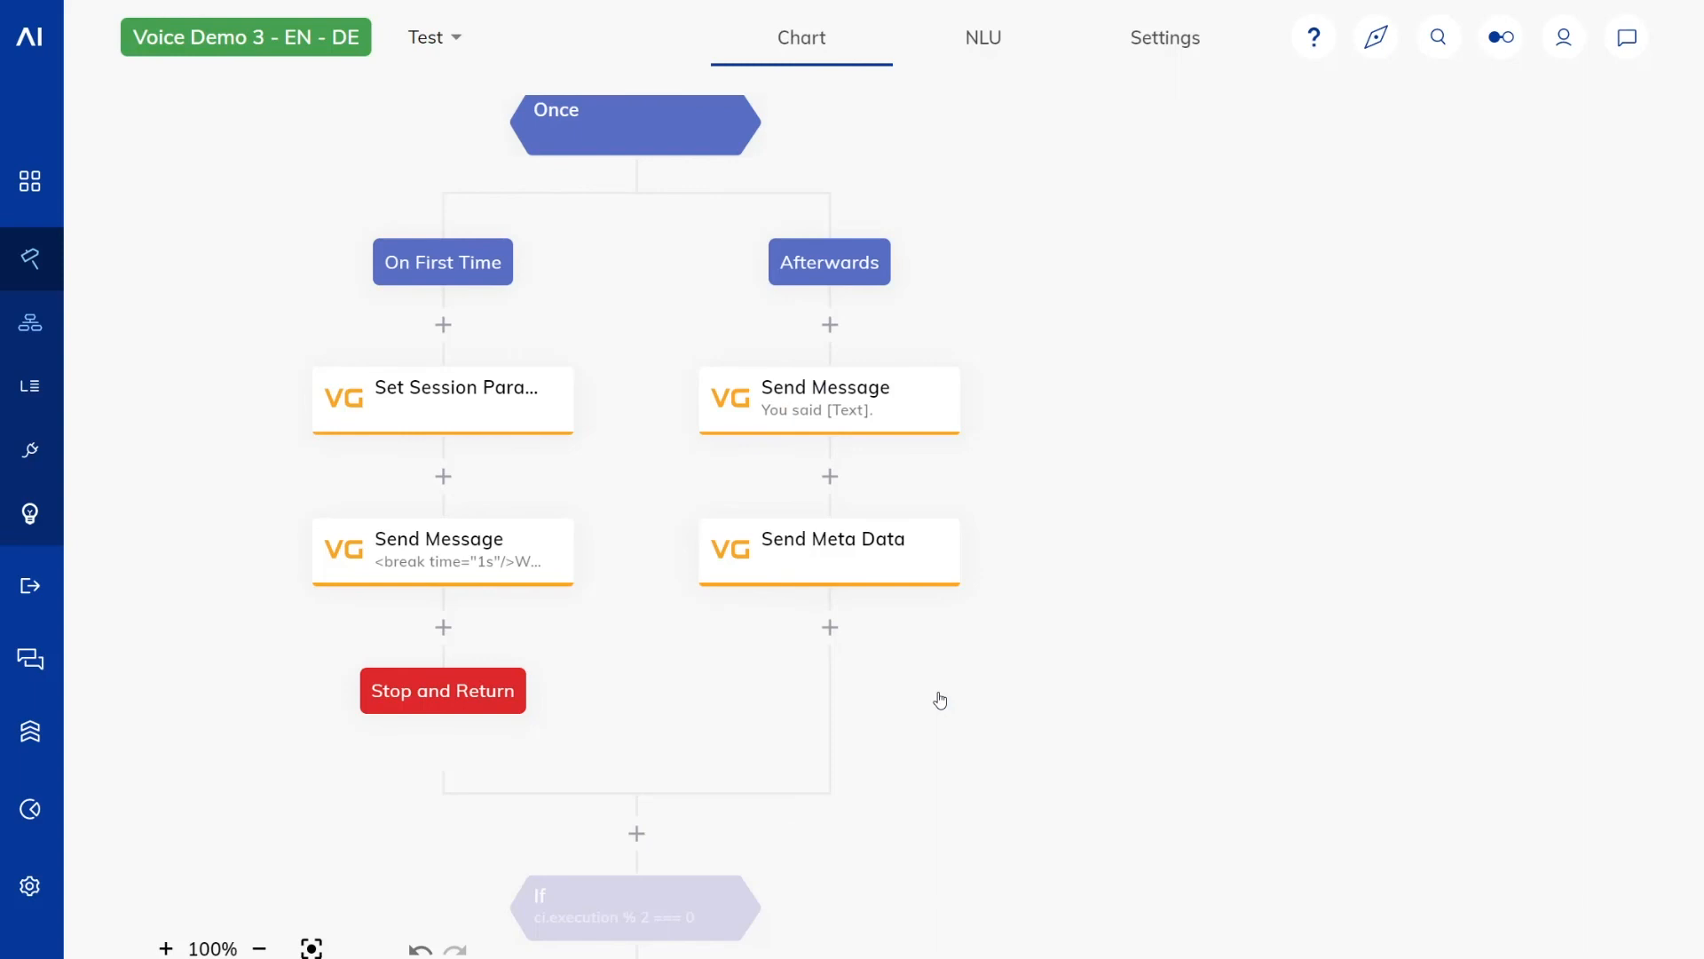
click(891, 695)
Set the If condition to the VG: Caller Number Type token equal to MOBILE and save the node.
click(1385, 294)
key(BackSpace)
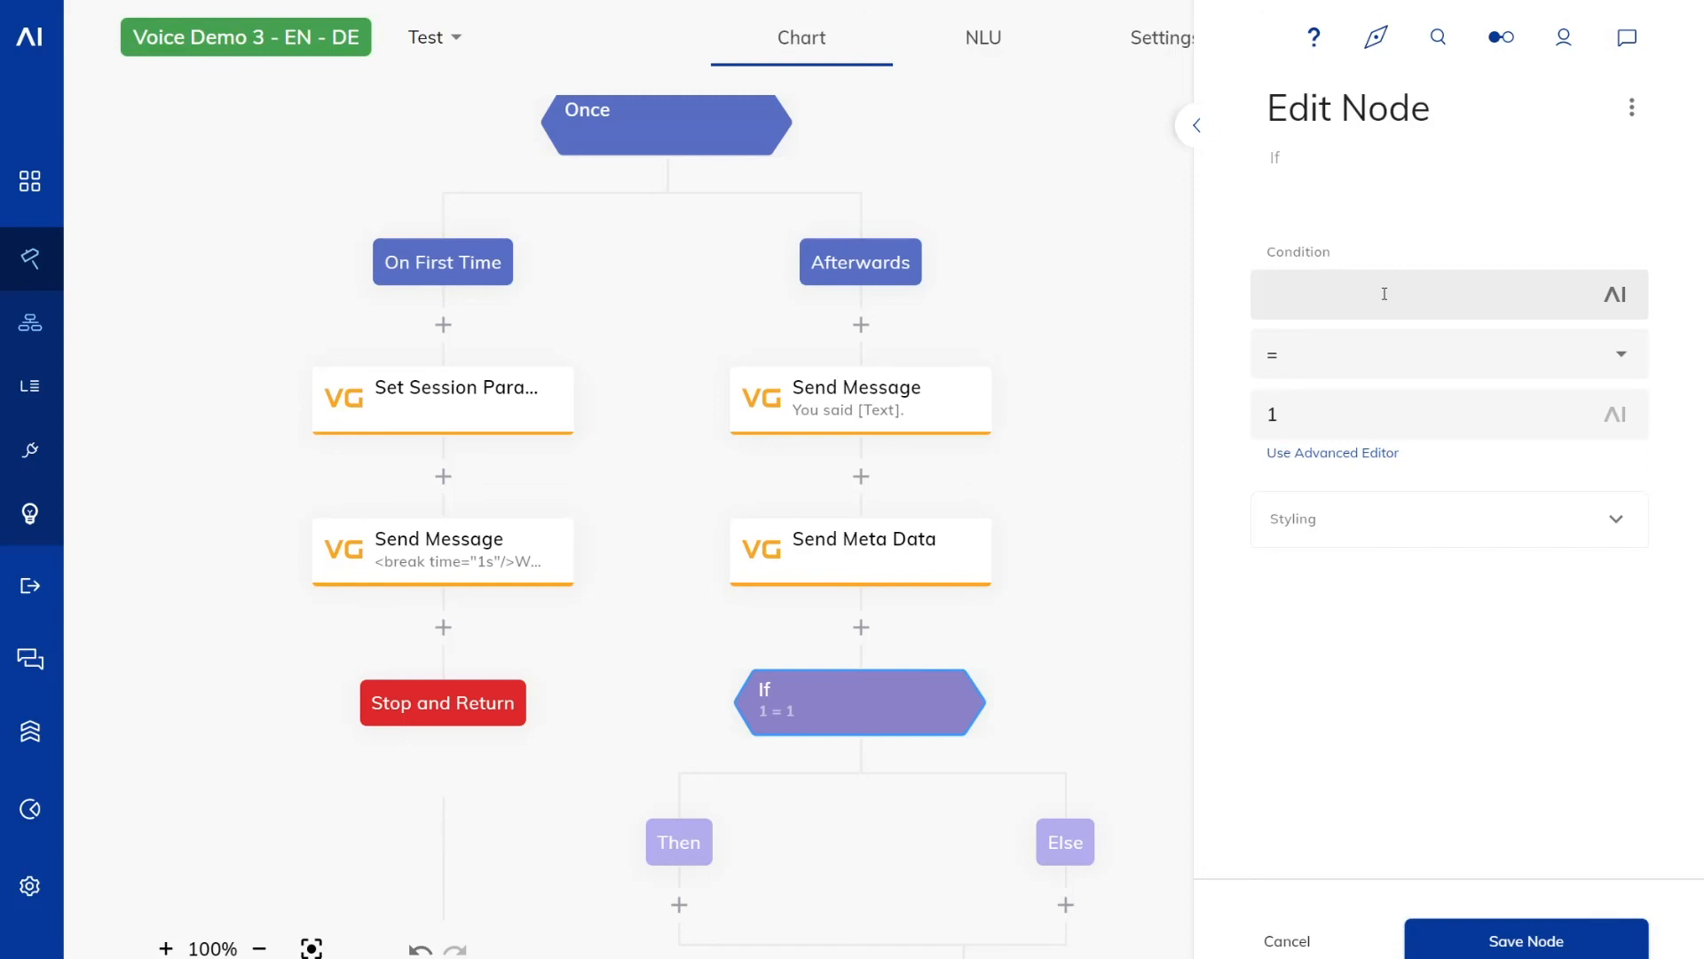
click(1384, 293)
text(vg)
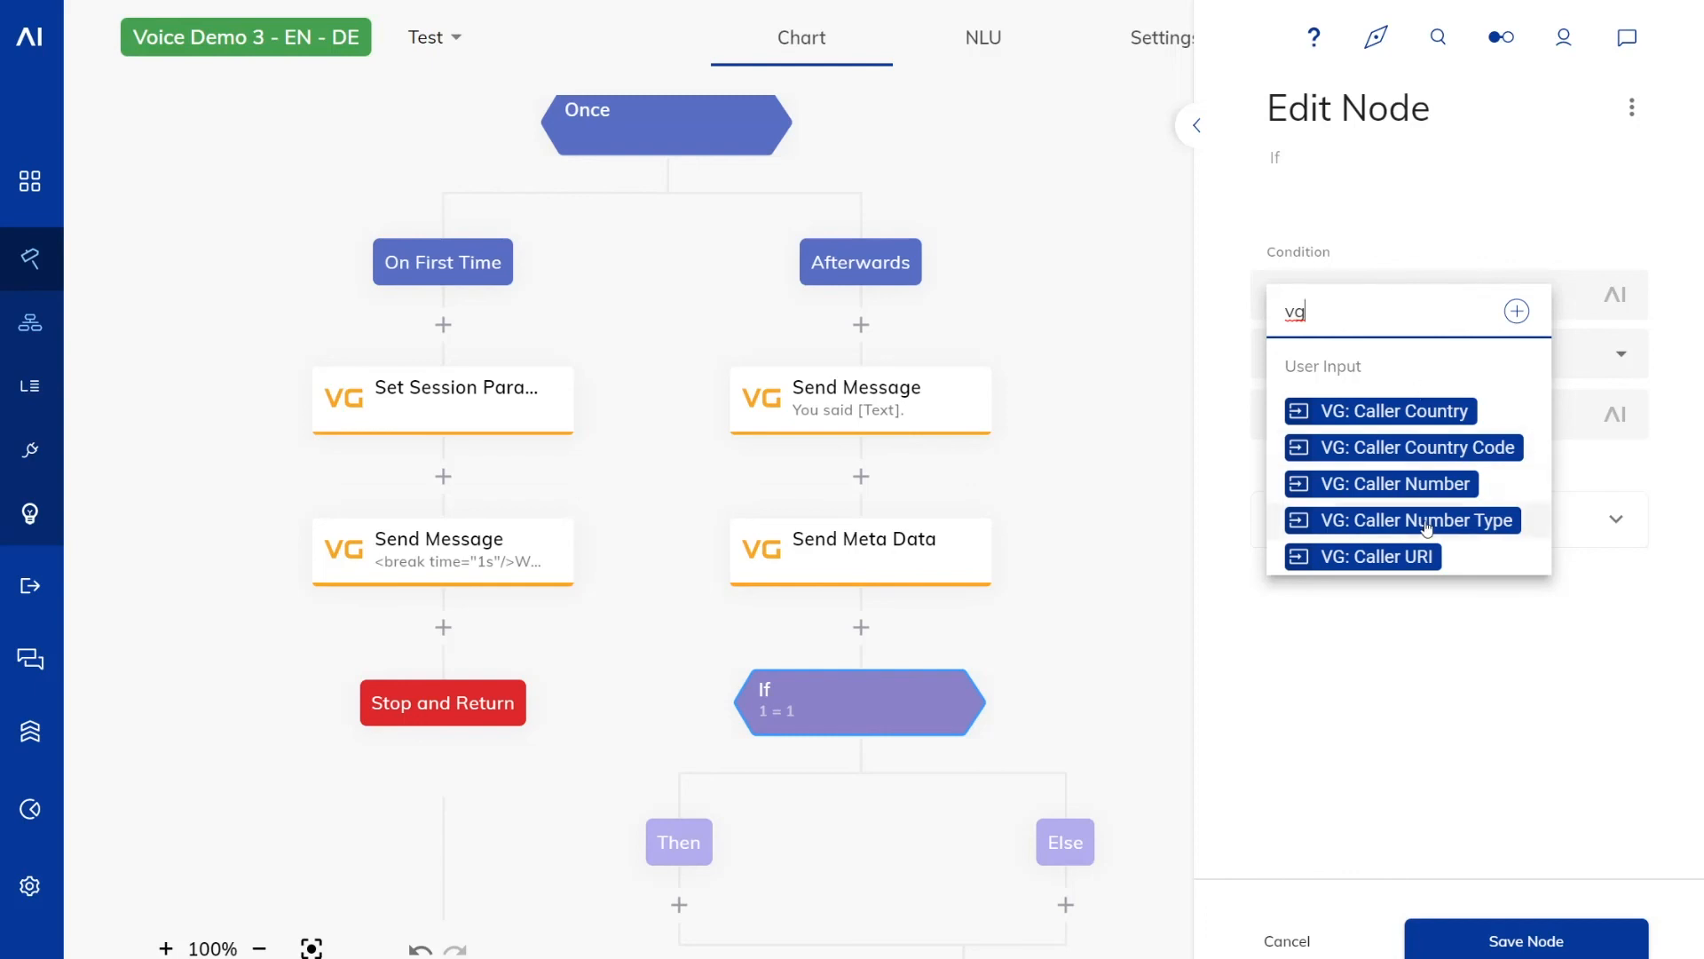
click(1504, 530)
click(1388, 417)
key(BackSpace)
text(MOBILE)
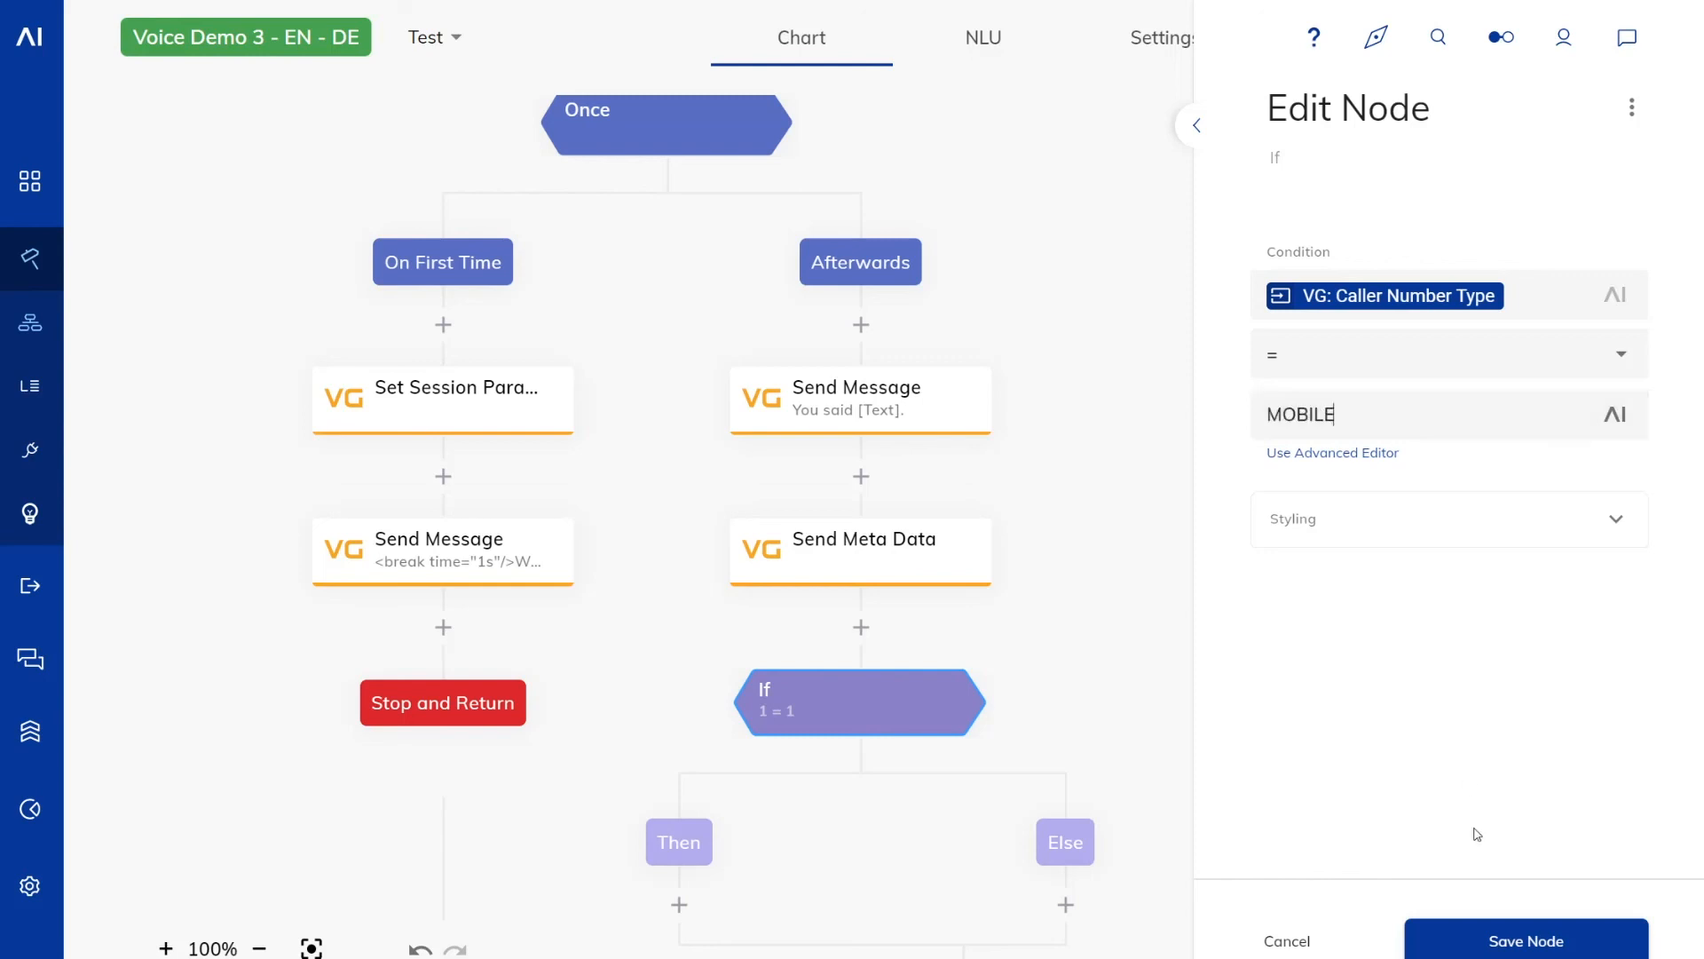
click(1492, 943)
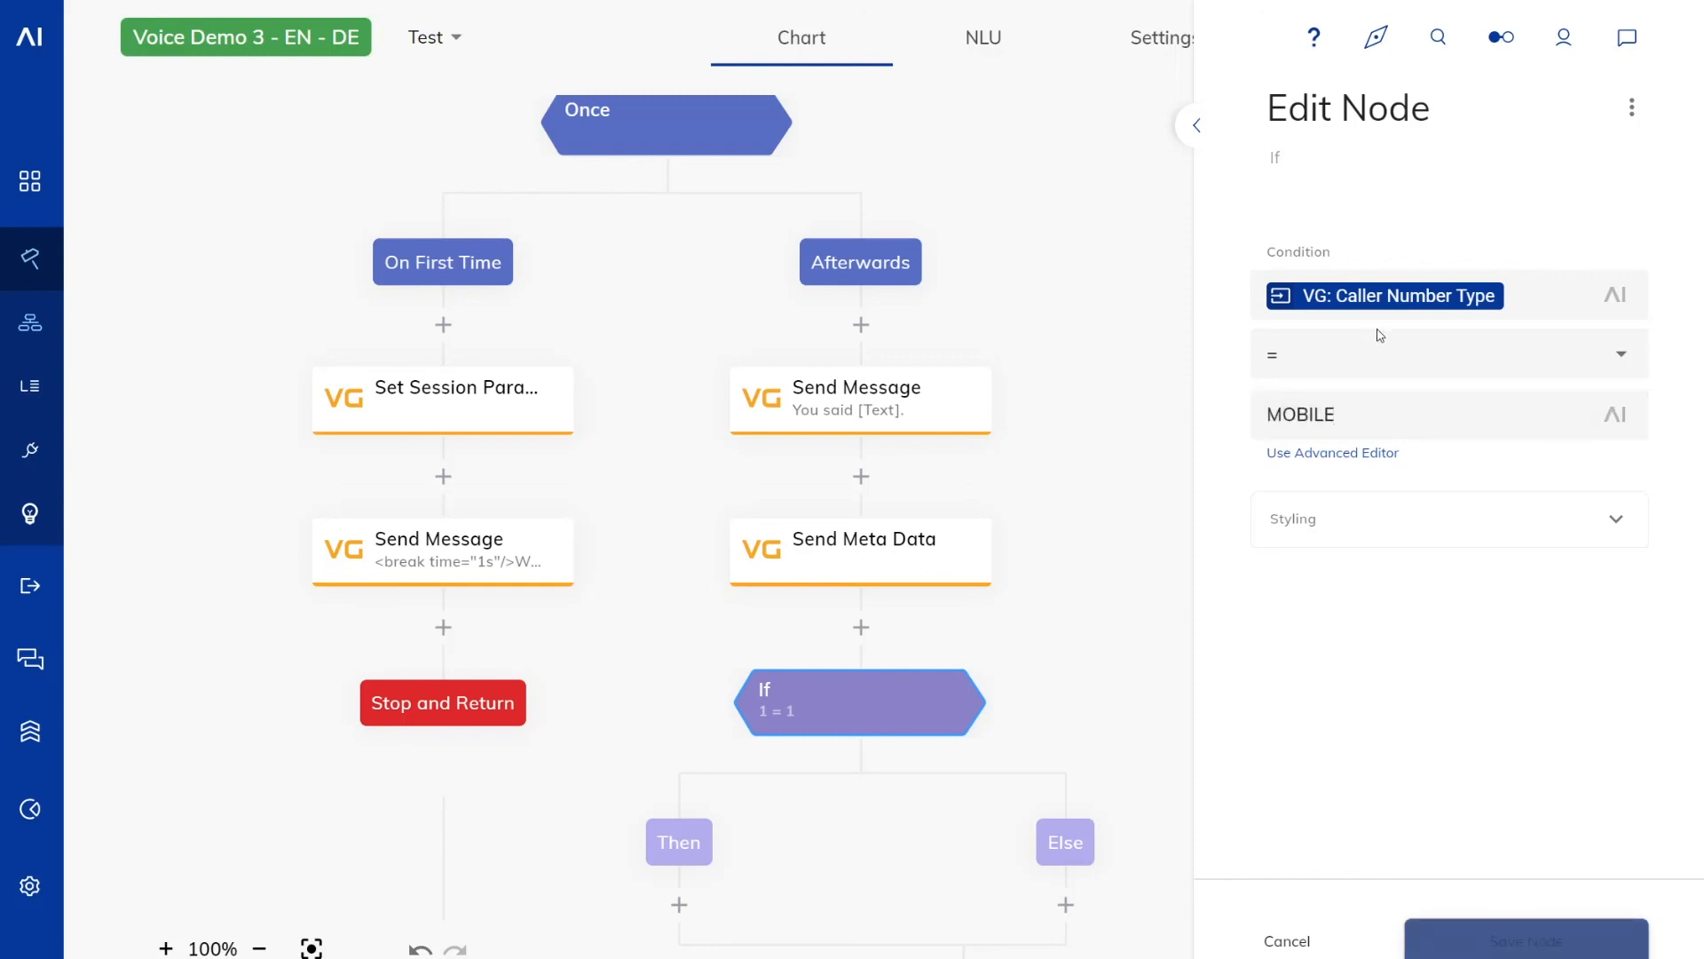
Add a Send SMS node to the Then branch of the caller number type condition.
click(679, 905)
text(sms)
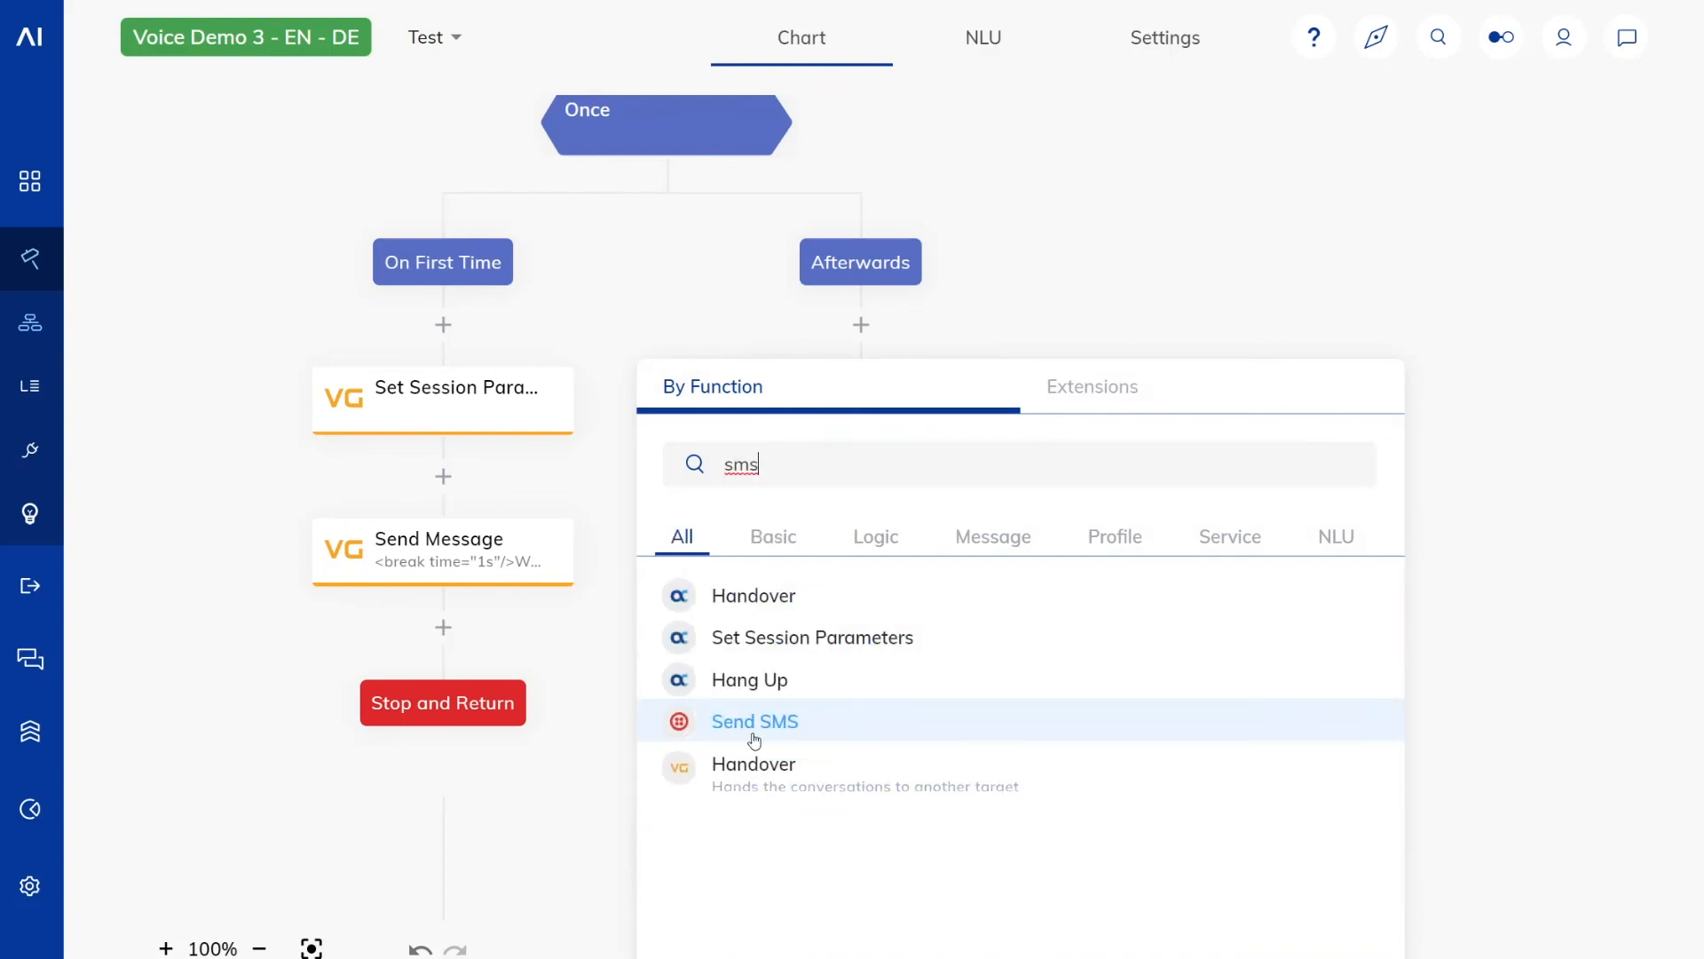
click(754, 721)
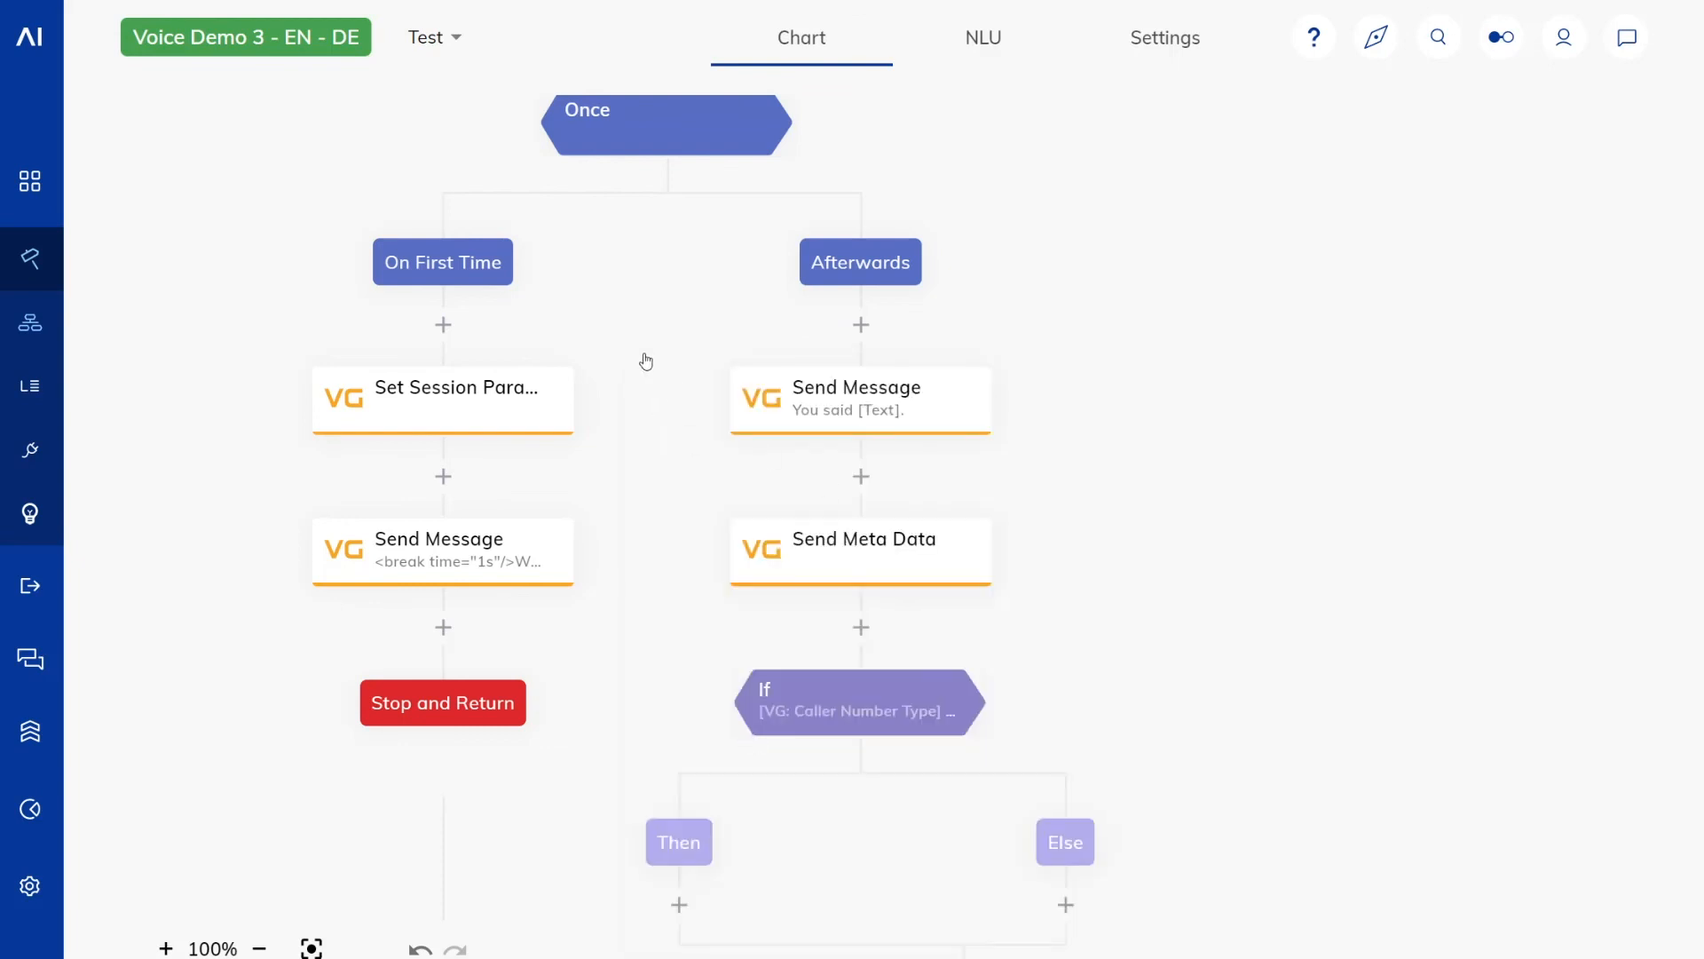